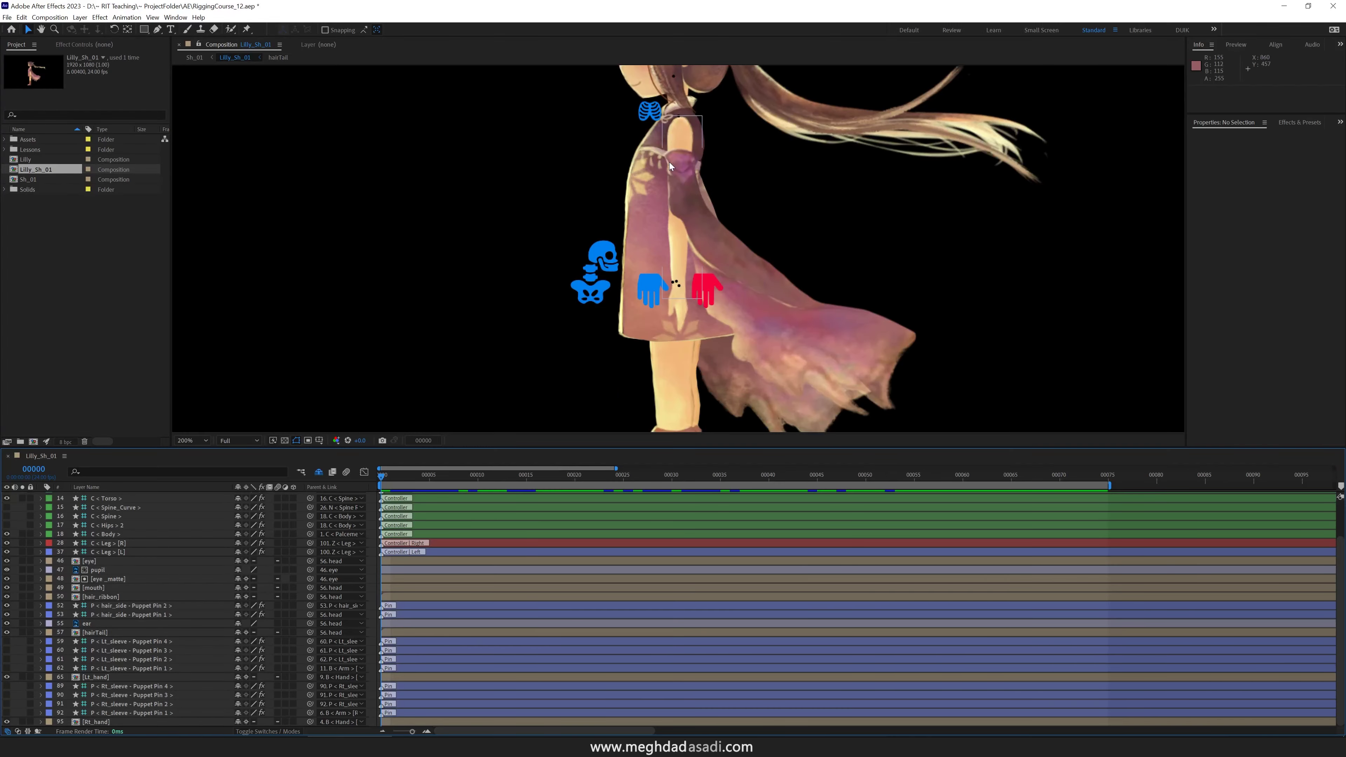
# - Select the C < Head > controller and set its first Rotation keyframe at frame 7
pyautogui.click(583, 335)
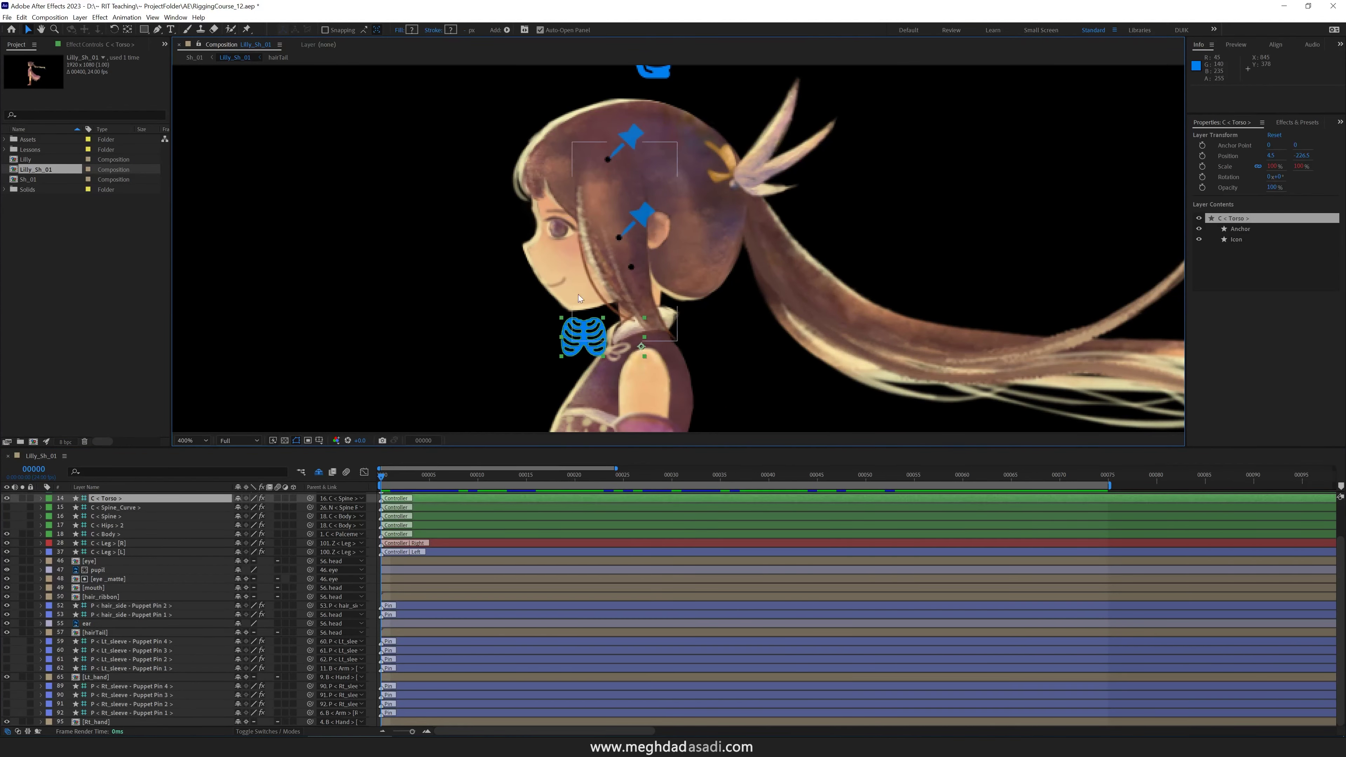
pyautogui.press(',')
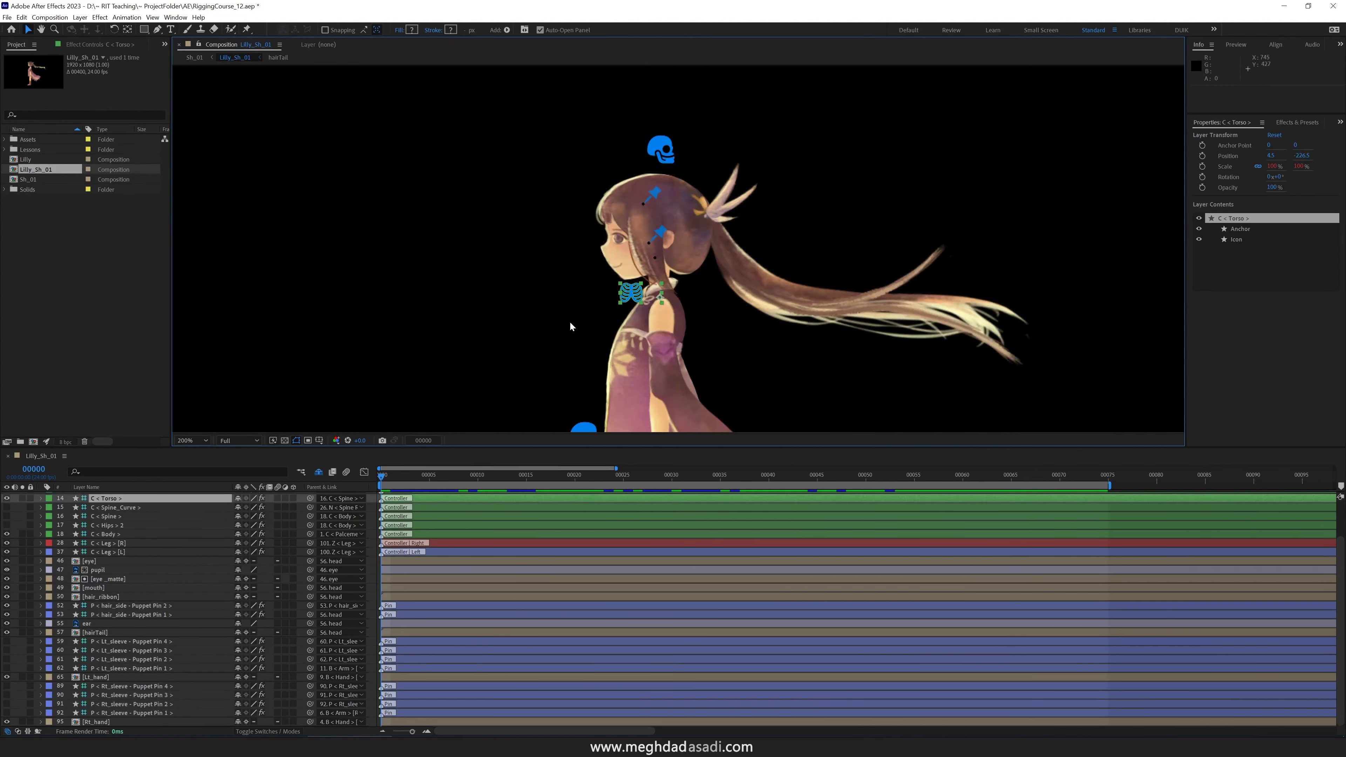
pyautogui.scroll(1, 570, 321)
pyautogui.moveTo(485, 321); pyautogui.dragTo(479, 360)
pyautogui.click(630, 93)
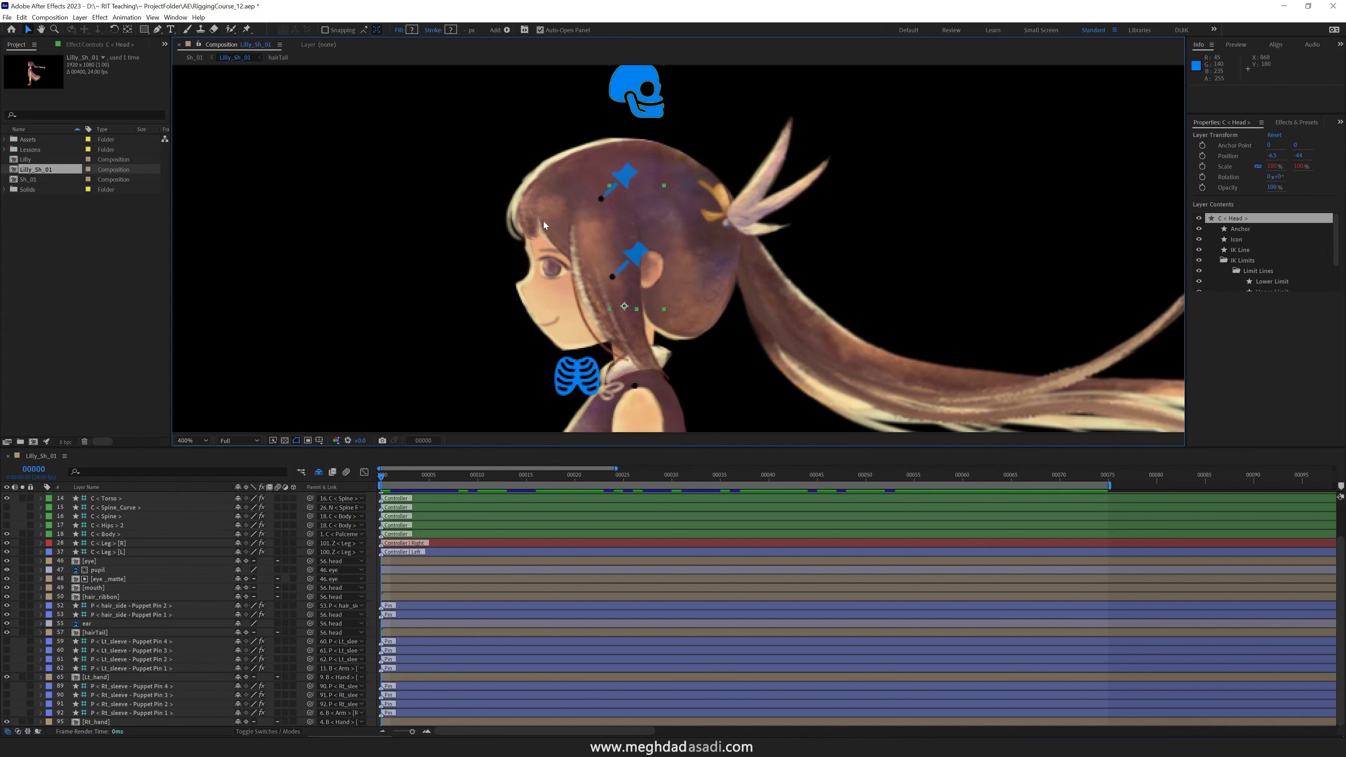
pyautogui.scroll(3, 137, 559)
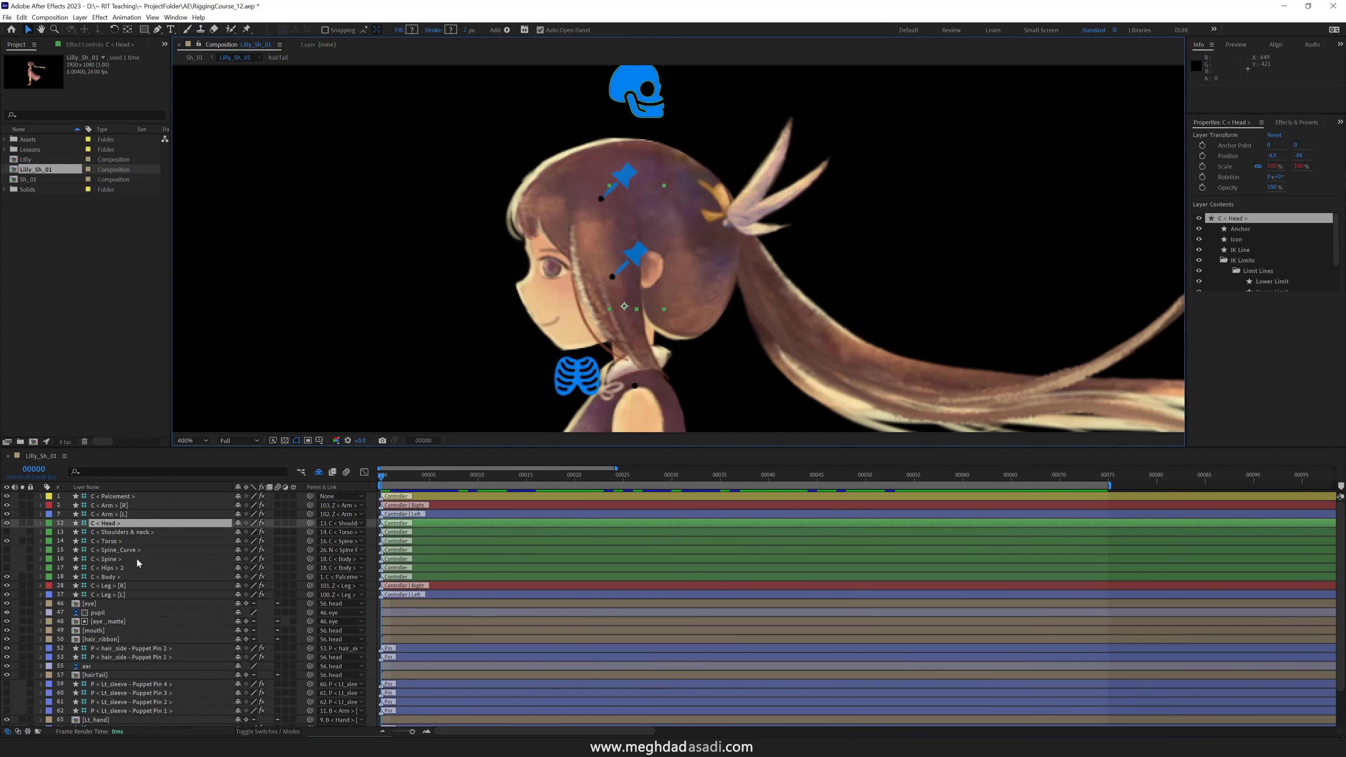
pyautogui.press('r')
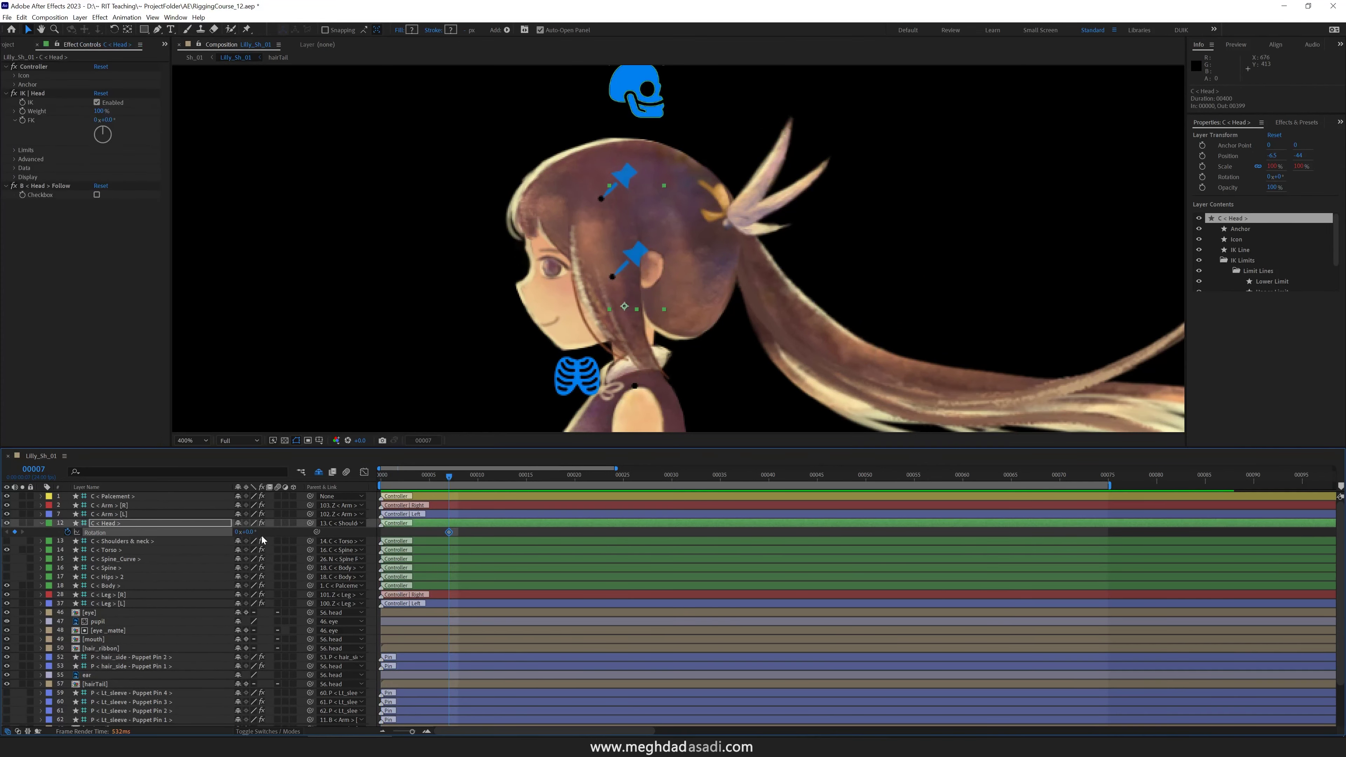
# - Rotate the head controller forward at frame 10 and hold that pose with a Rotation keyframe at frame 19
pyautogui.moveTo(453, 477); pyautogui.dragTo(481, 475)
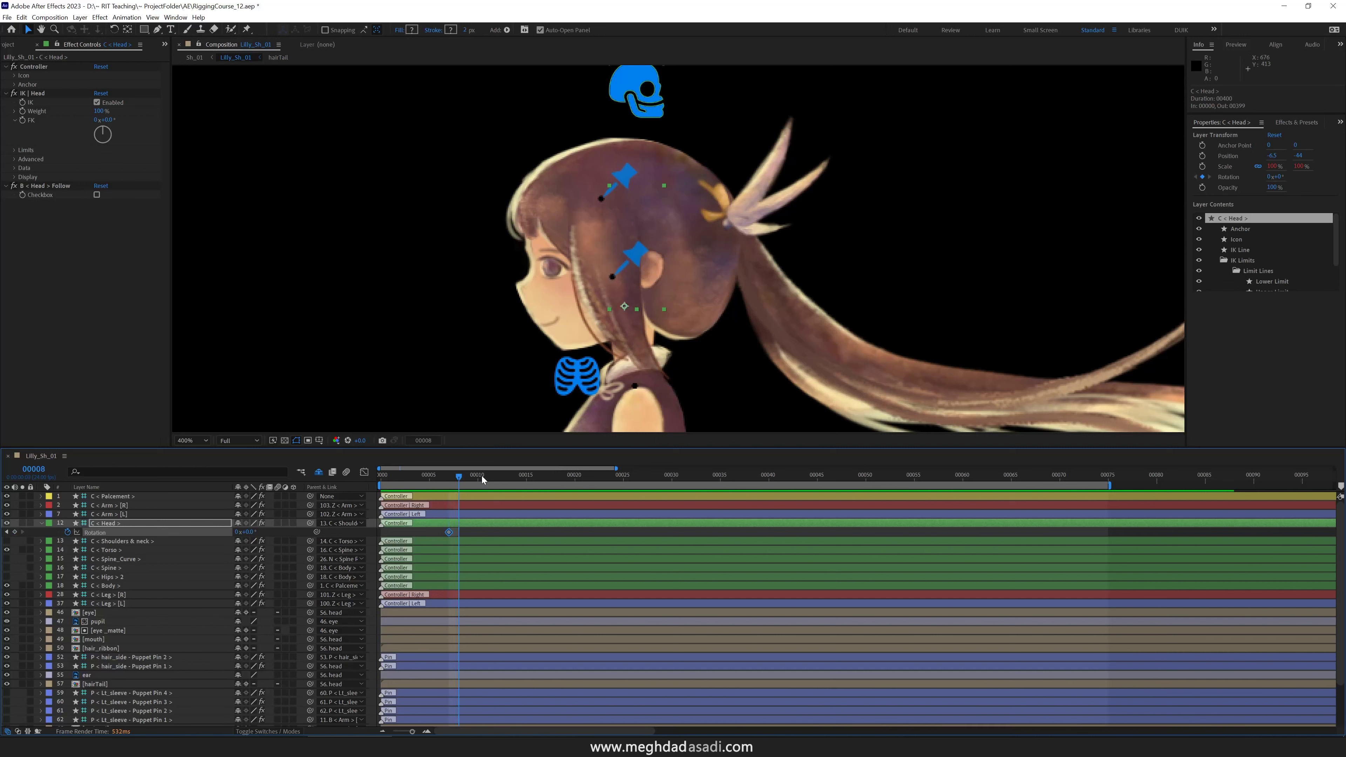
pyautogui.moveTo(247, 532)
pyautogui.mouseDown()
pyautogui.moveTo(220, 535)
pyautogui.moveTo(237, 531)
pyautogui.mouseUp()
pyautogui.moveTo(480, 477); pyautogui.dragTo(565, 477)
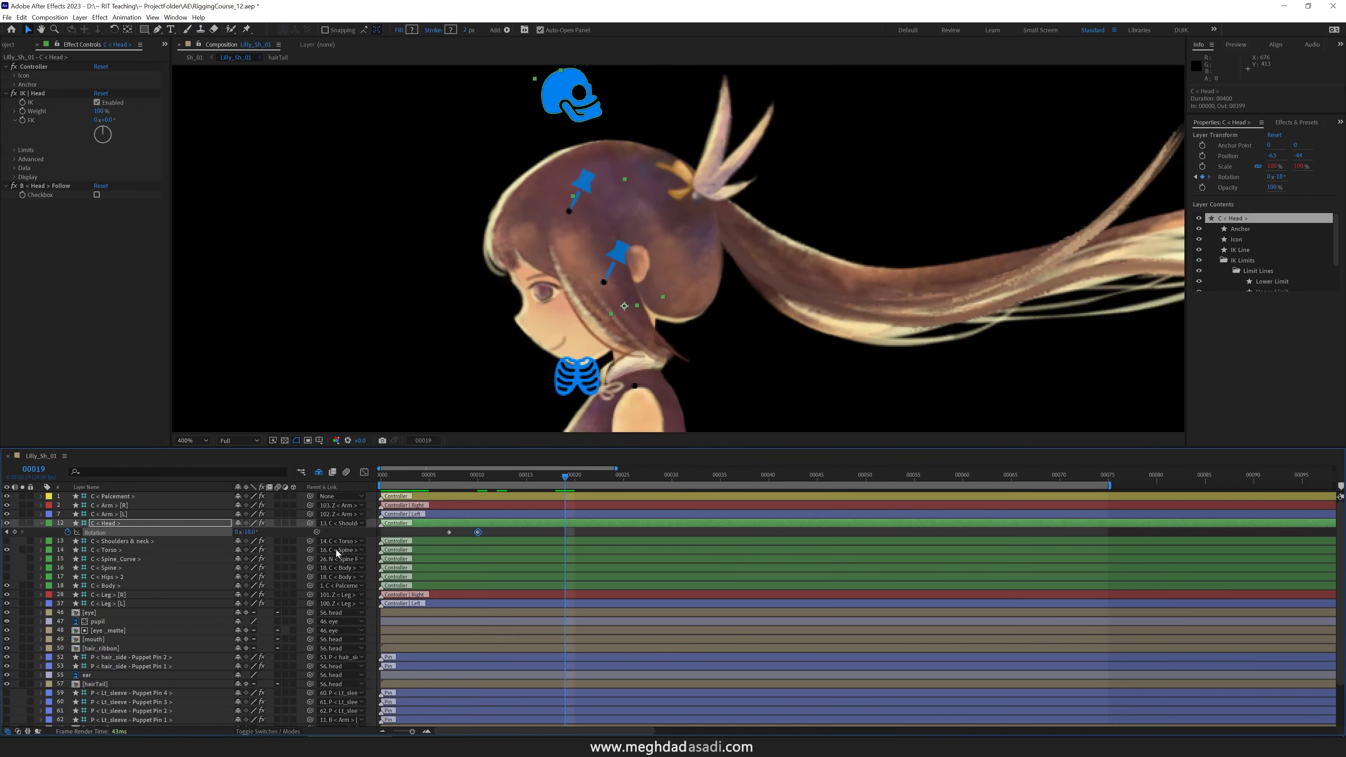
pyautogui.click(15, 533)
# - Rotate the head controller backward to about 27° at frame 24 and copy that keyframe to frame 34
pyautogui.click(614, 479)
pyautogui.moveTo(254, 533); pyautogui.dragTo(277, 533)
pyautogui.click(614, 532)
pyautogui.hotkey('ctrl', 'c')
pyautogui.hotkey('shift', 'pagedown')
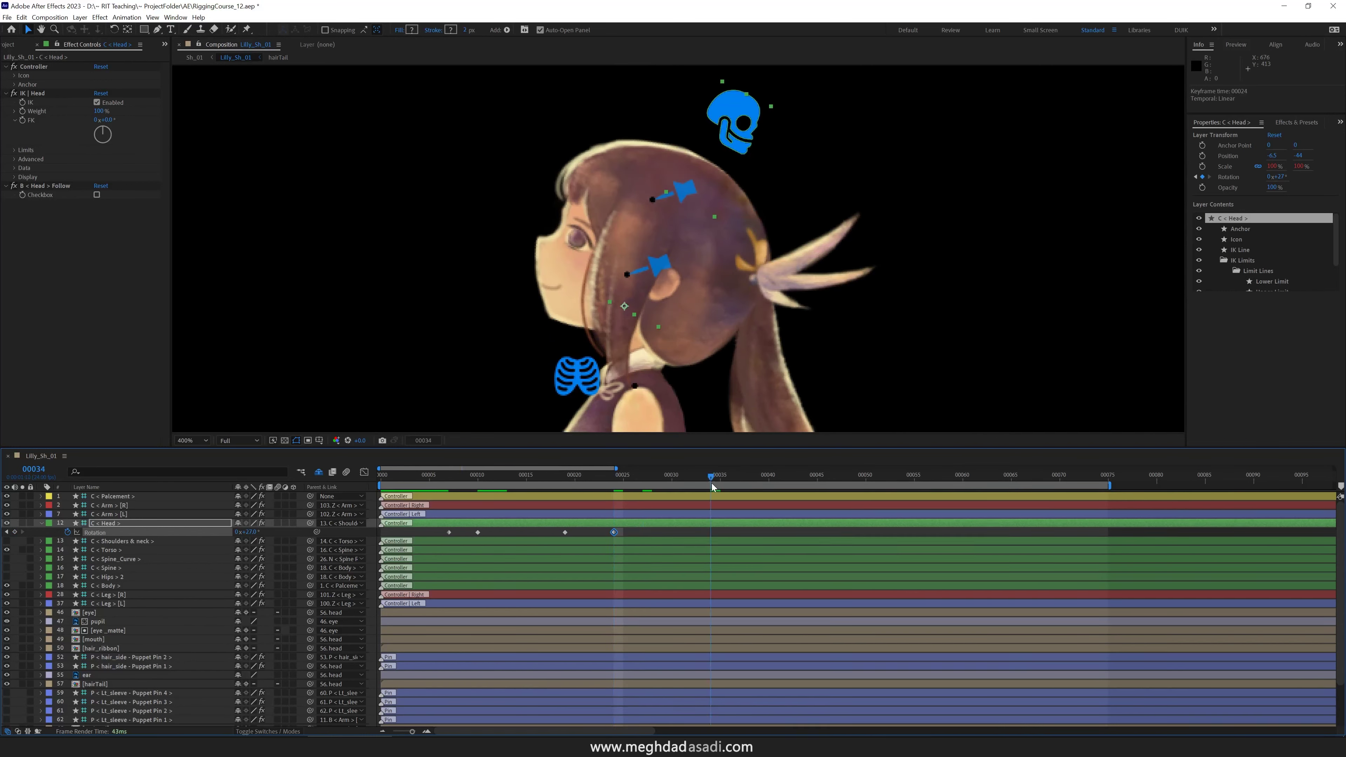
pyautogui.hotkey('ctrl', 'v')
# - Set the head controller's rotation to 0° at frame 38 and ease all its Rotation keyframes
pyautogui.click(746, 476)
pyautogui.click(251, 532)
pyautogui.write('0')
pyautogui.press('Return')
pyautogui.moveTo(778, 528); pyautogui.dragTo(416, 537)
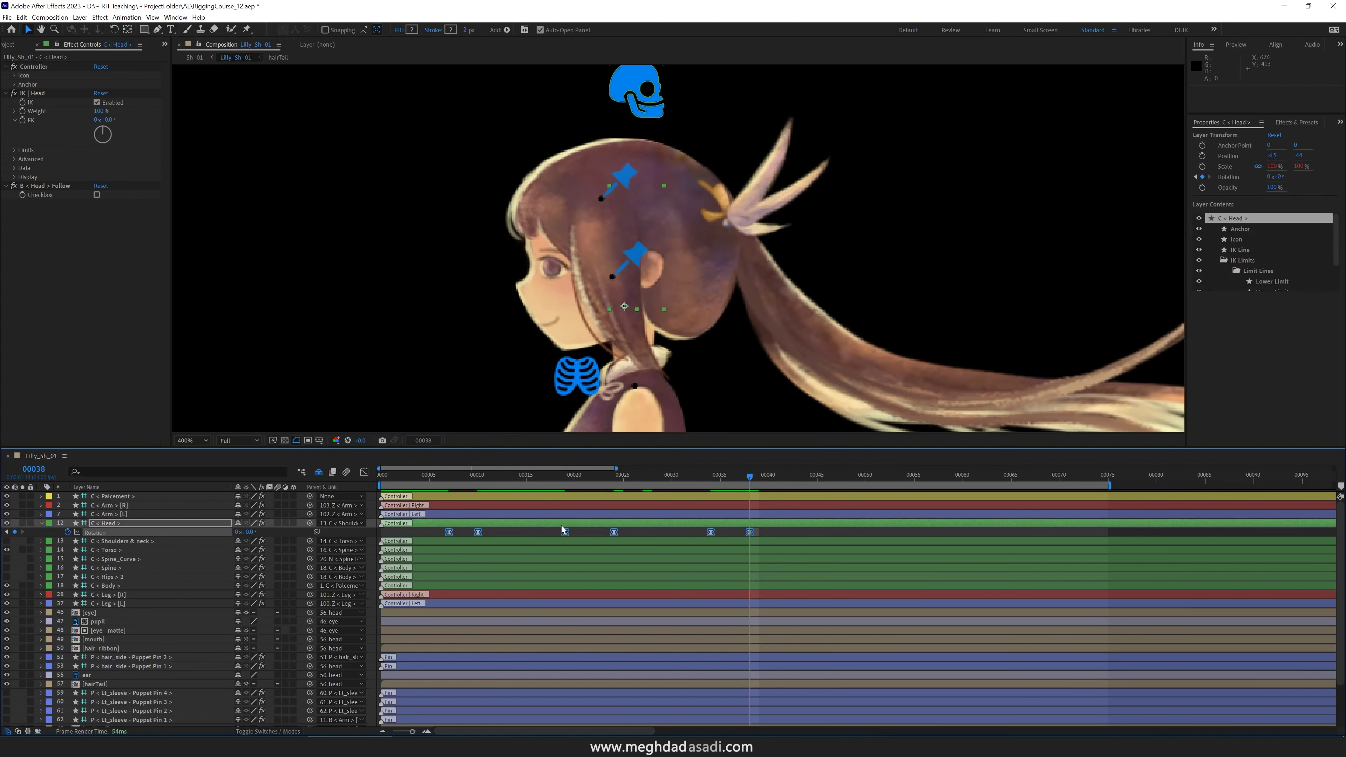
# - Link the rotation of hair_side Puppet Pin 1 to the C < Head > rotation with an expression delayed by valueAtTime(time -.1)
pyautogui.press('Home')
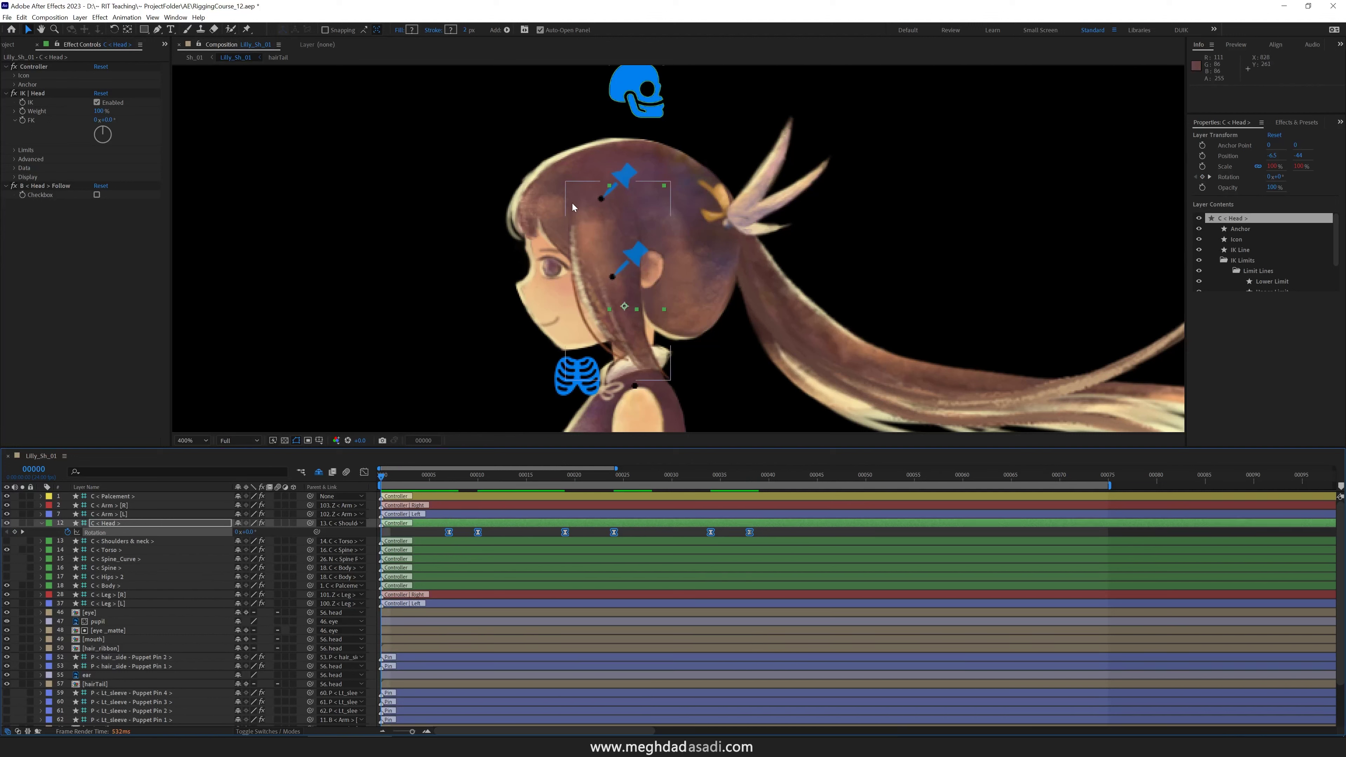
pyautogui.click(427, 478)
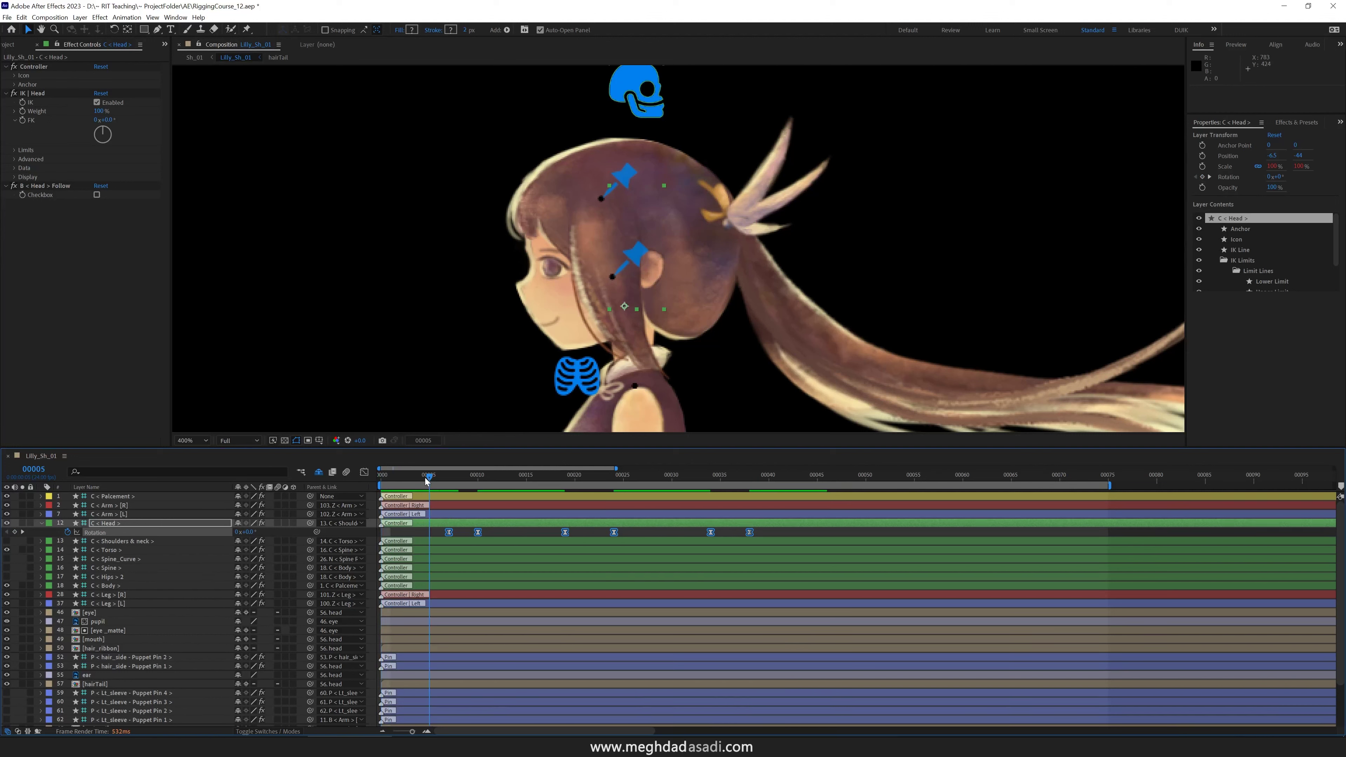
pyautogui.click(440, 479)
pyautogui.click(170, 666)
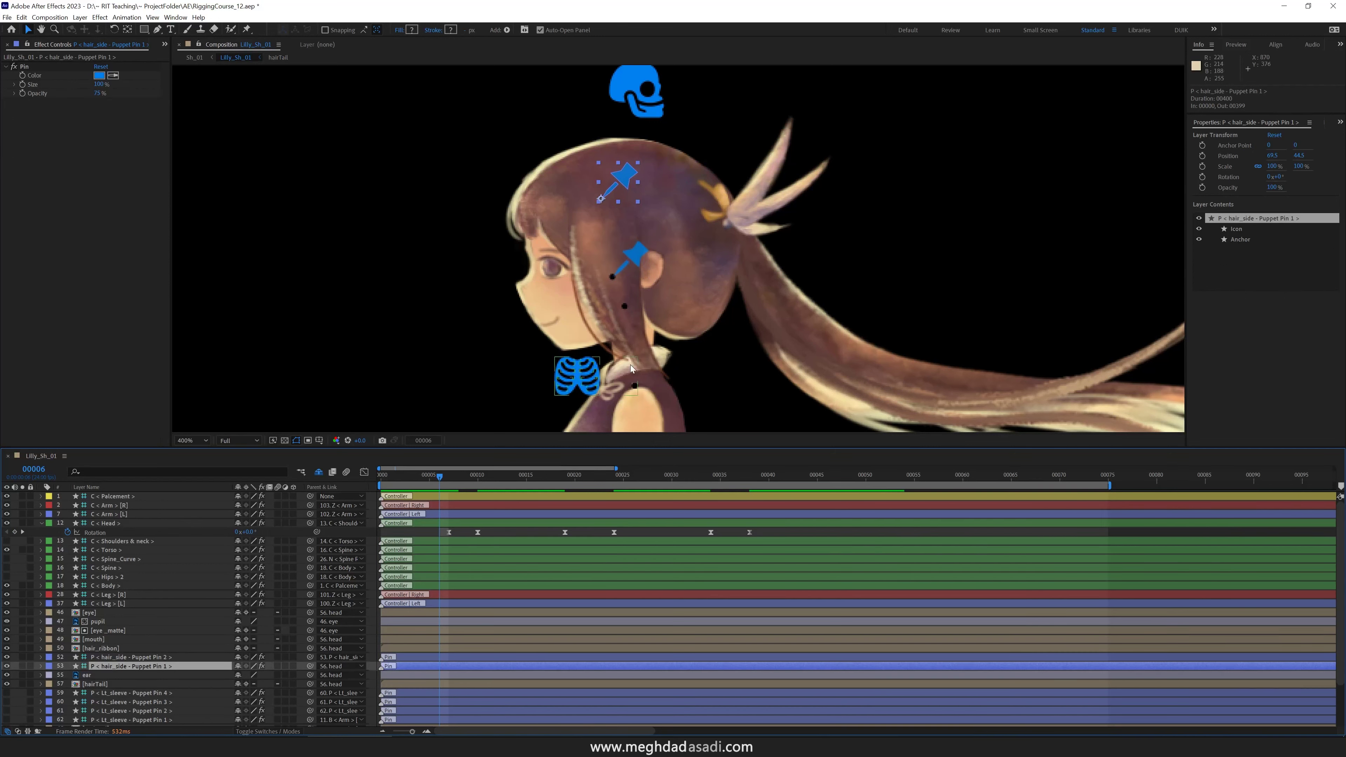
pyautogui.press('r')
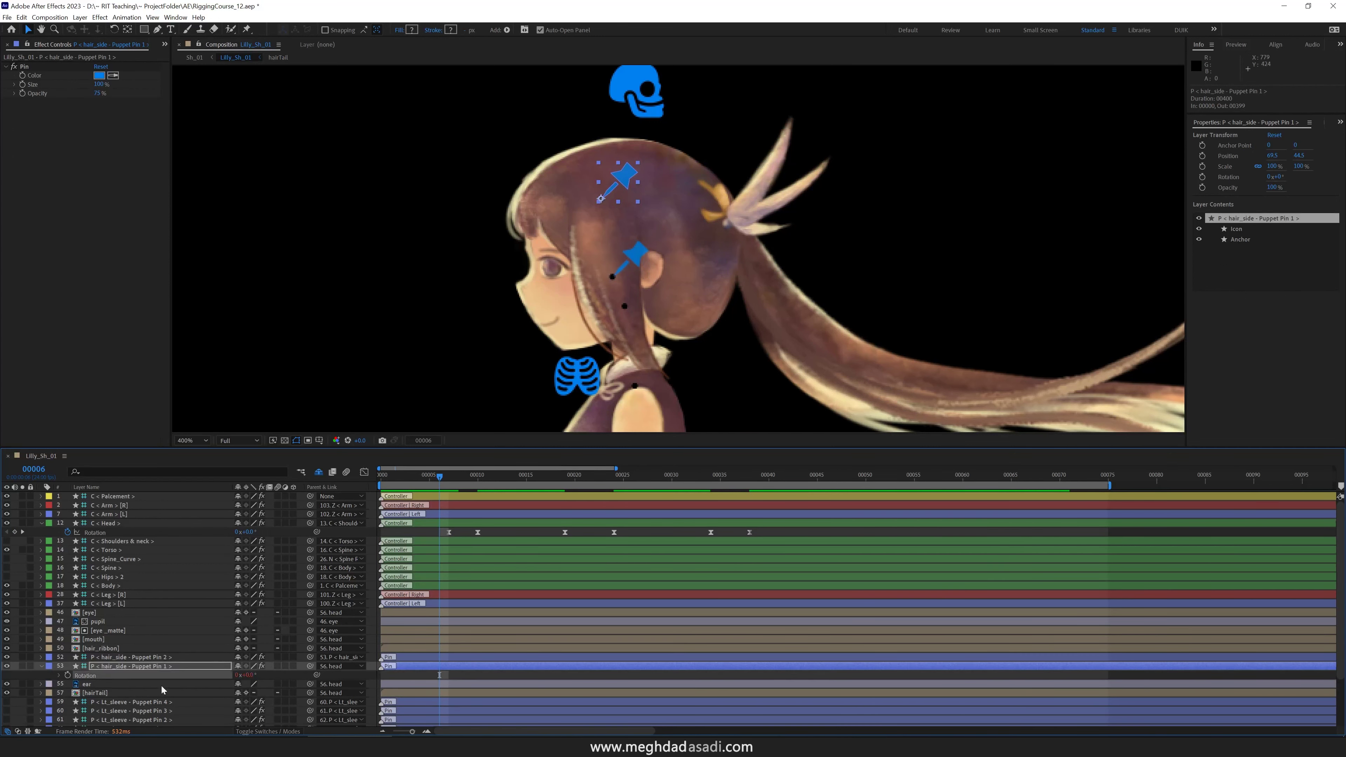
pyautogui.keyDown('alt'); pyautogui.click(67, 675); pyautogui.keyUp('alt')
pyautogui.moveTo(265, 684); pyautogui.dragTo(100, 533)
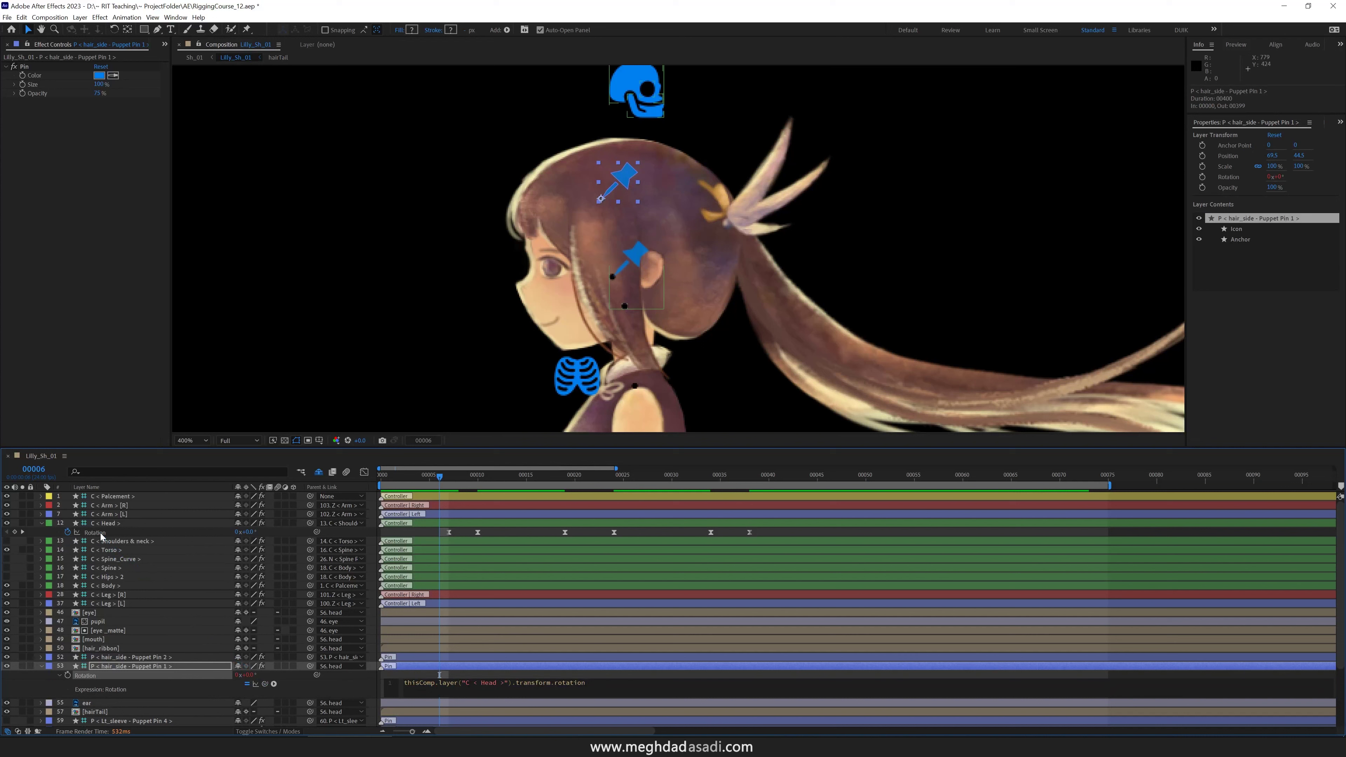
pyautogui.write('valueAtTime(time)')
pyautogui.write(' -.1')
pyautogui.click(136, 372)
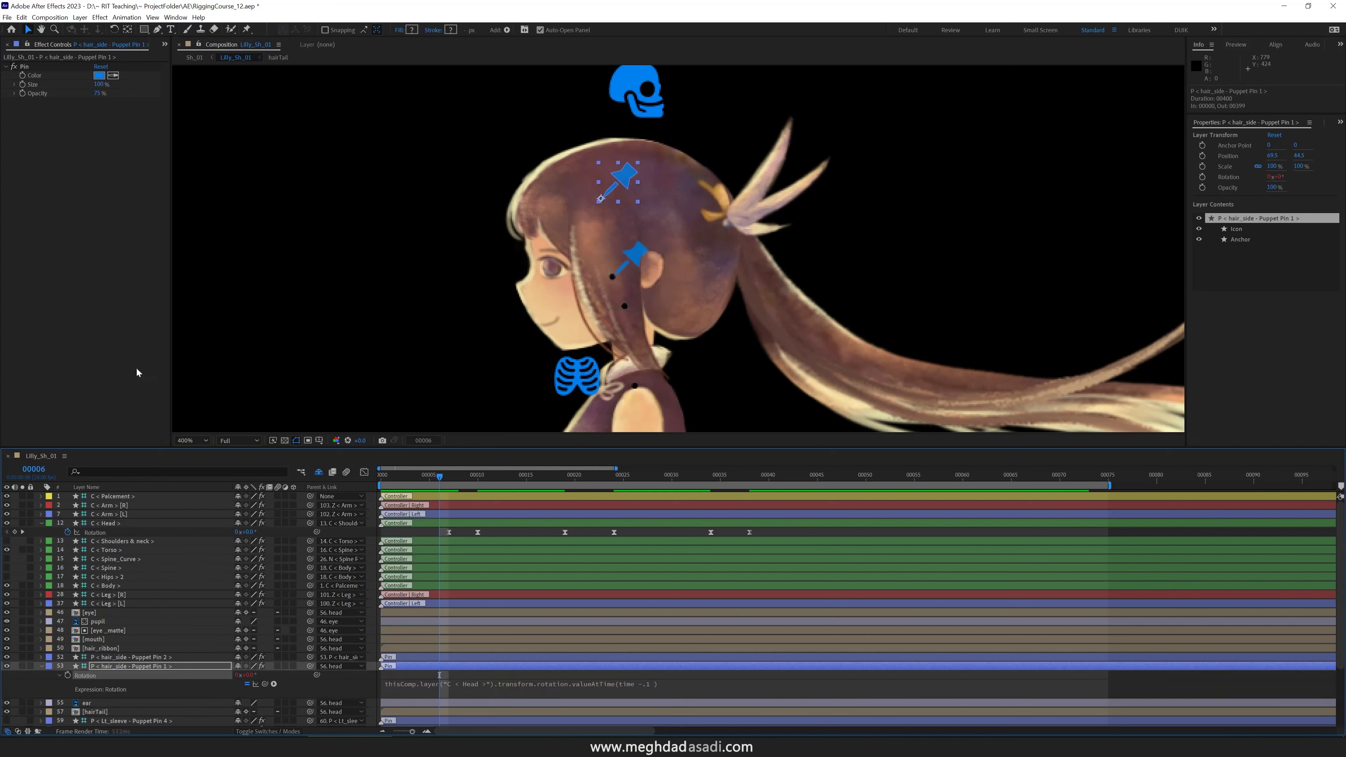
# - Link the rotation of hair_side Puppet Pin 2 to Puppet Pin 1's rotation with .valueAtTime(time-.1) and preview the animation
pyautogui.click(177, 658)
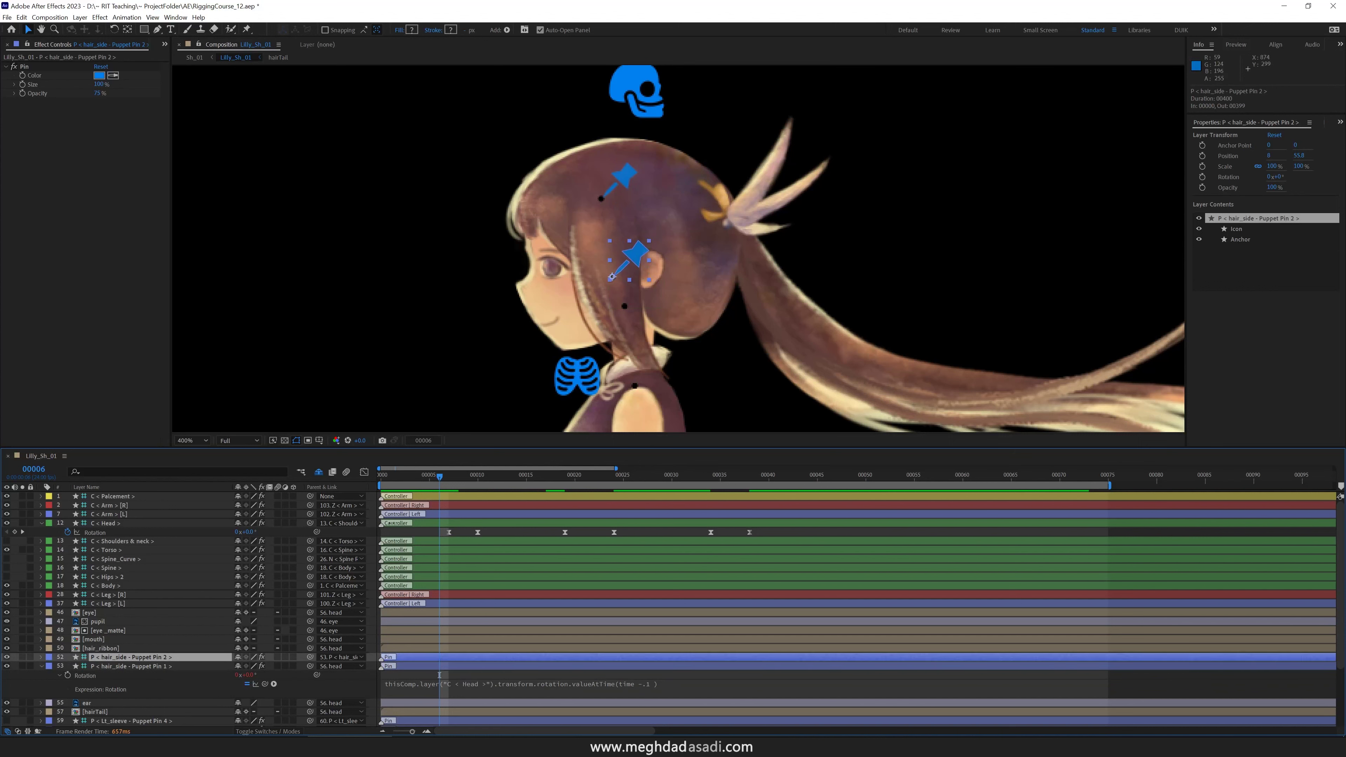
pyautogui.press('r')
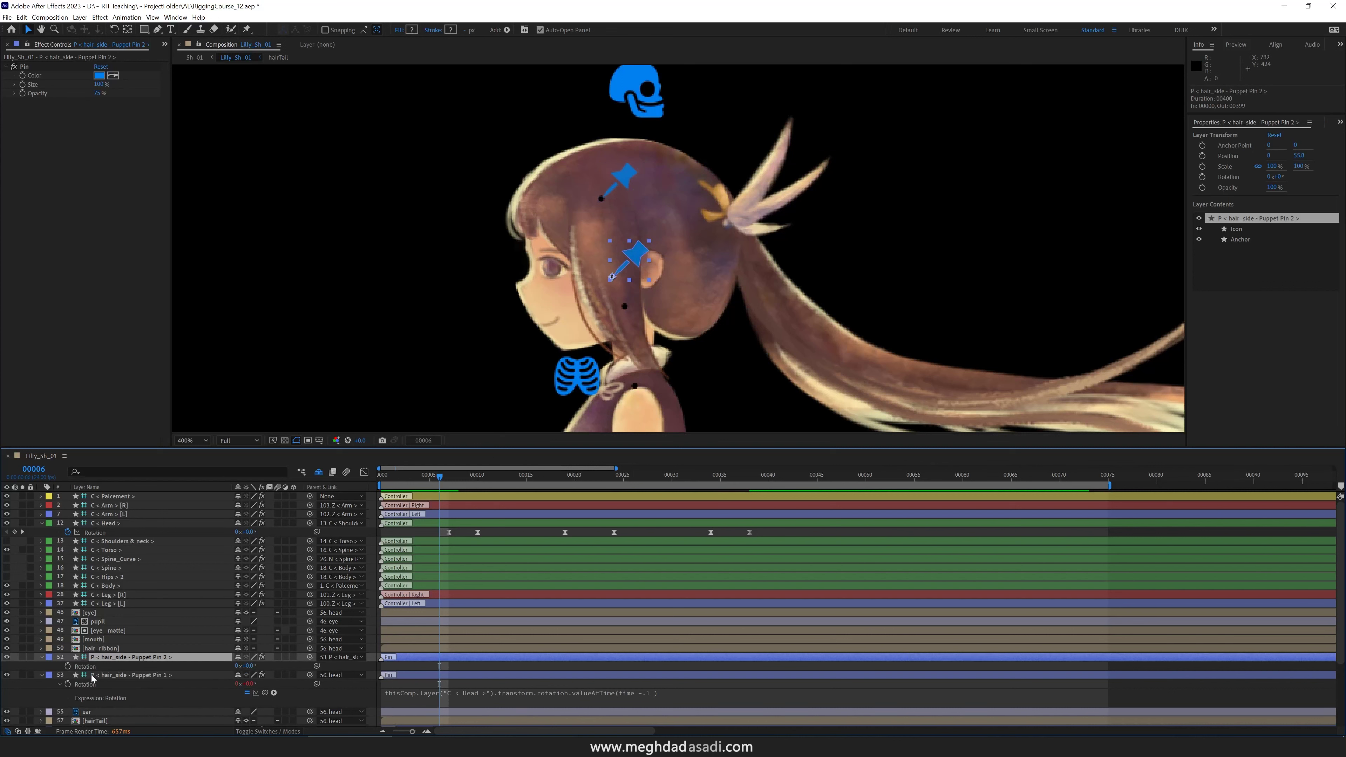
pyautogui.keyDown('alt'); pyautogui.click(68, 667); pyautogui.keyUp('alt')
pyautogui.moveTo(264, 674); pyautogui.dragTo(117, 704)
pyautogui.write('.val')
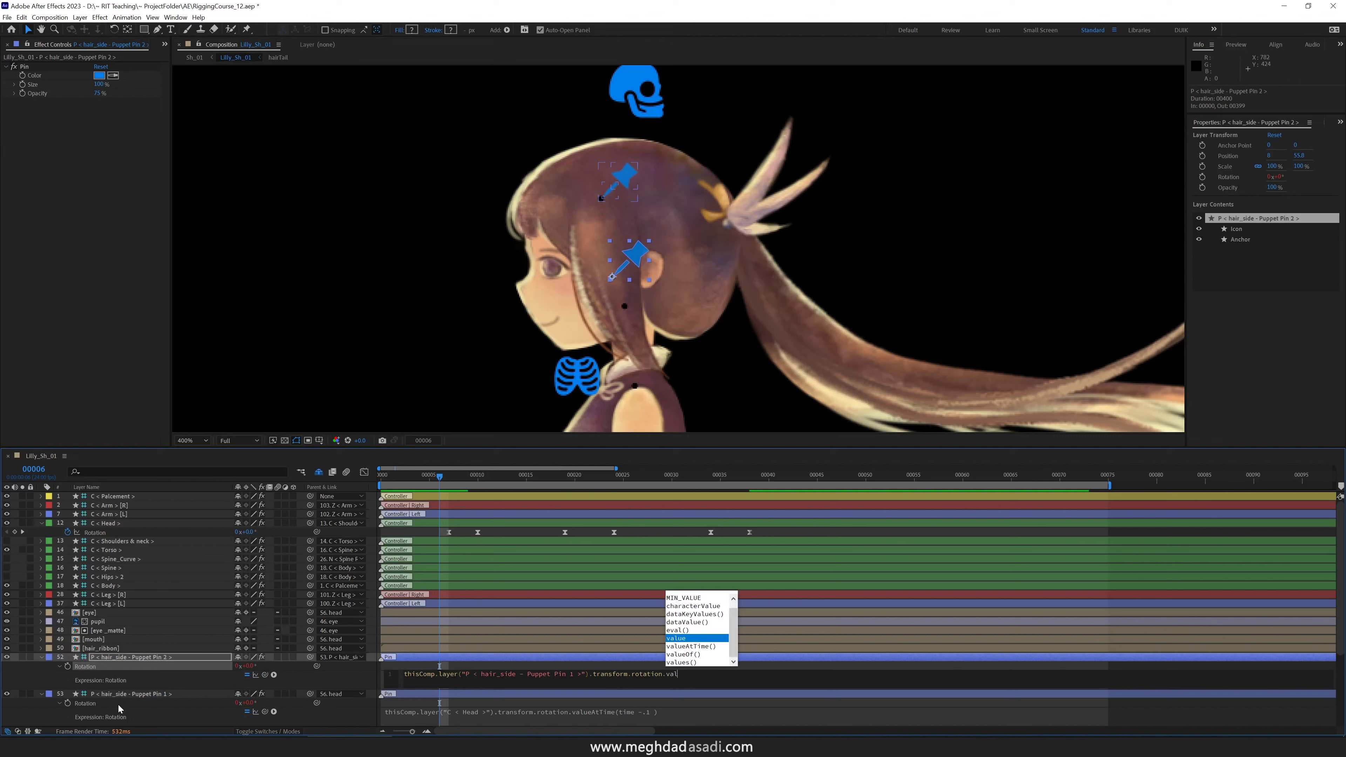
pyautogui.write('ueAtTime(time-.1')
pyautogui.click(130, 684)
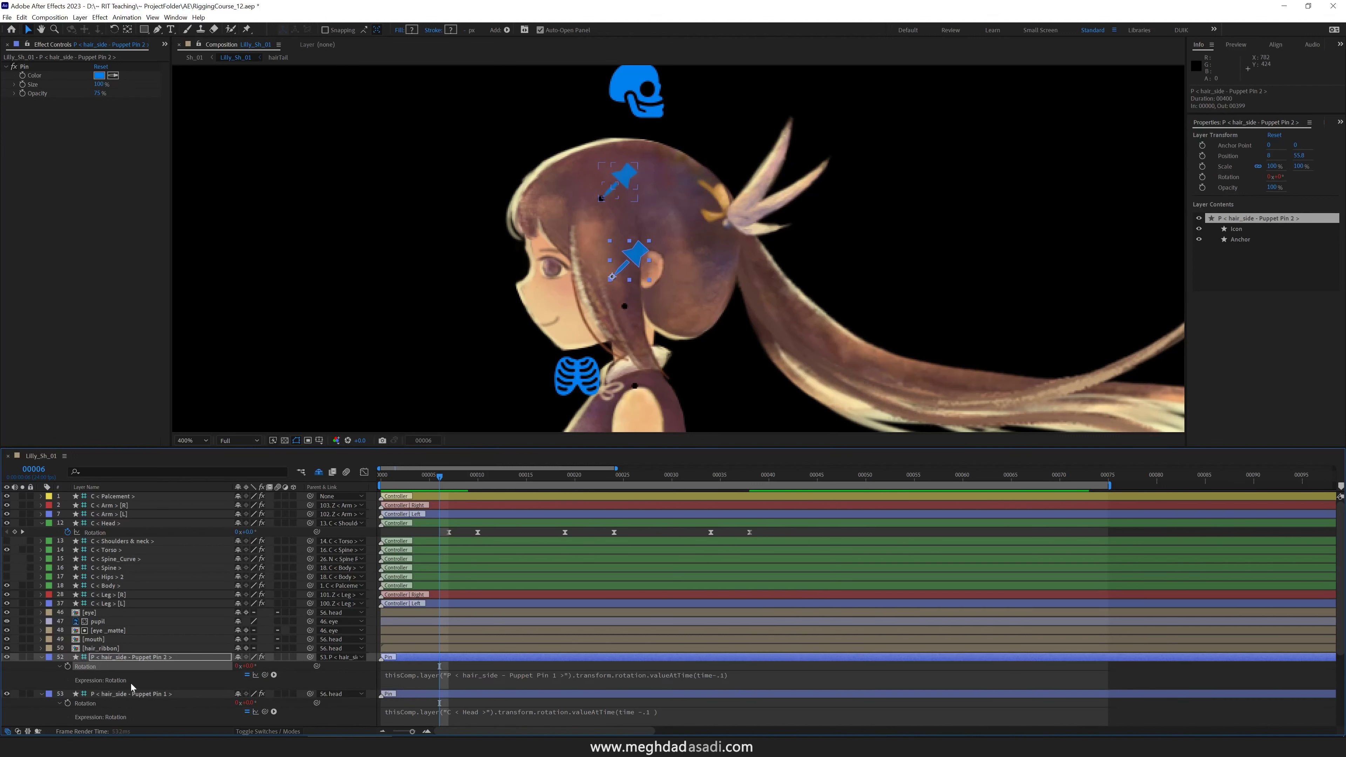
pyautogui.press('space')
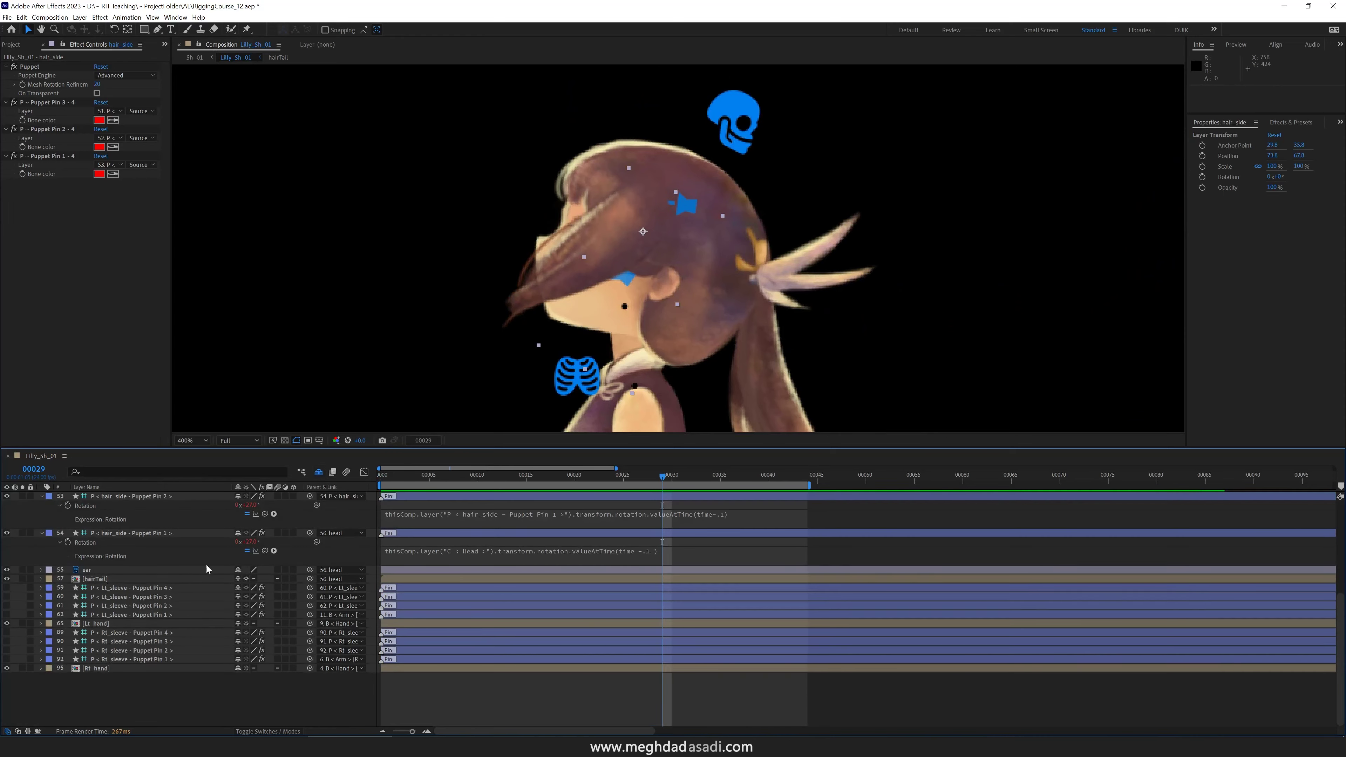
# - Add each pin's own rotation in front of the Rotation expressions of hair_side Puppet Pins 2 and 1 with "transform.rotation +"
pyautogui.scroll(3, 206, 564)
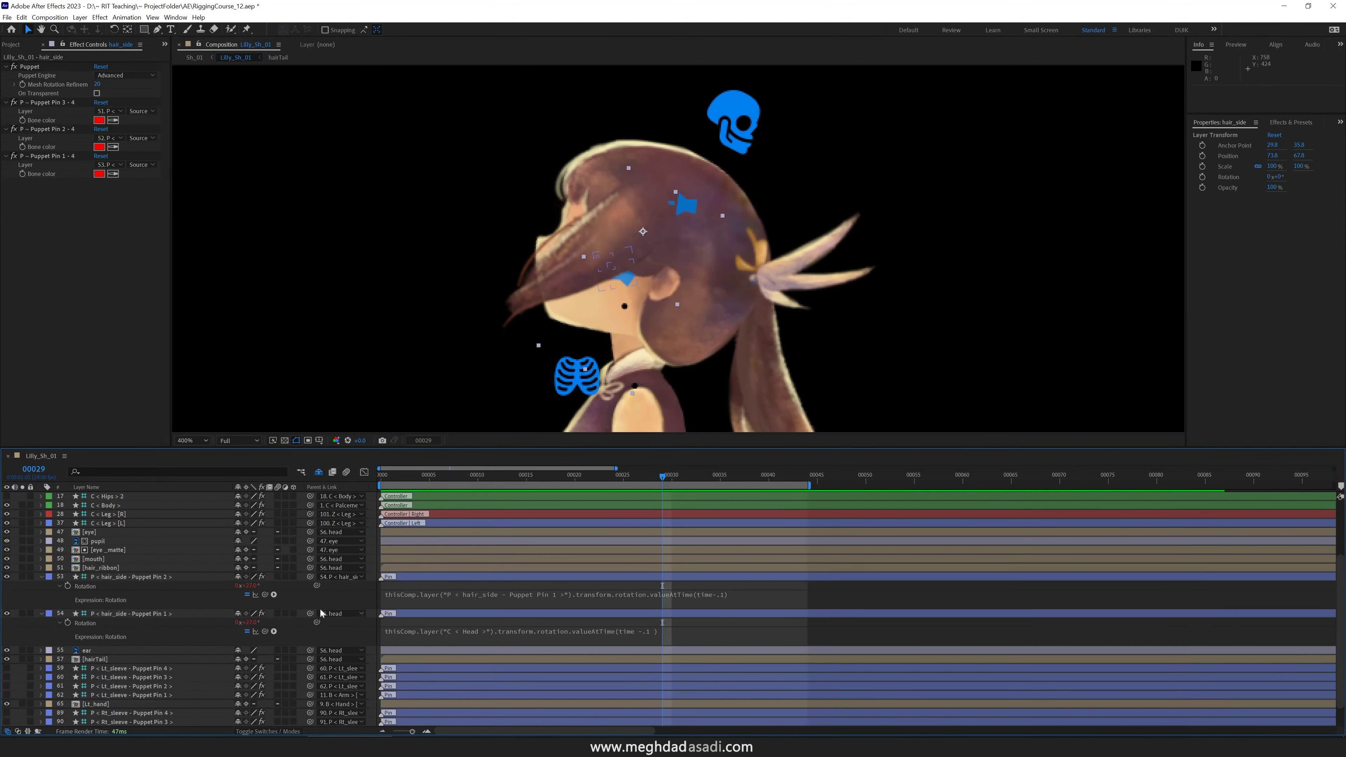
pyautogui.moveTo(266, 594); pyautogui.dragTo(154, 588)
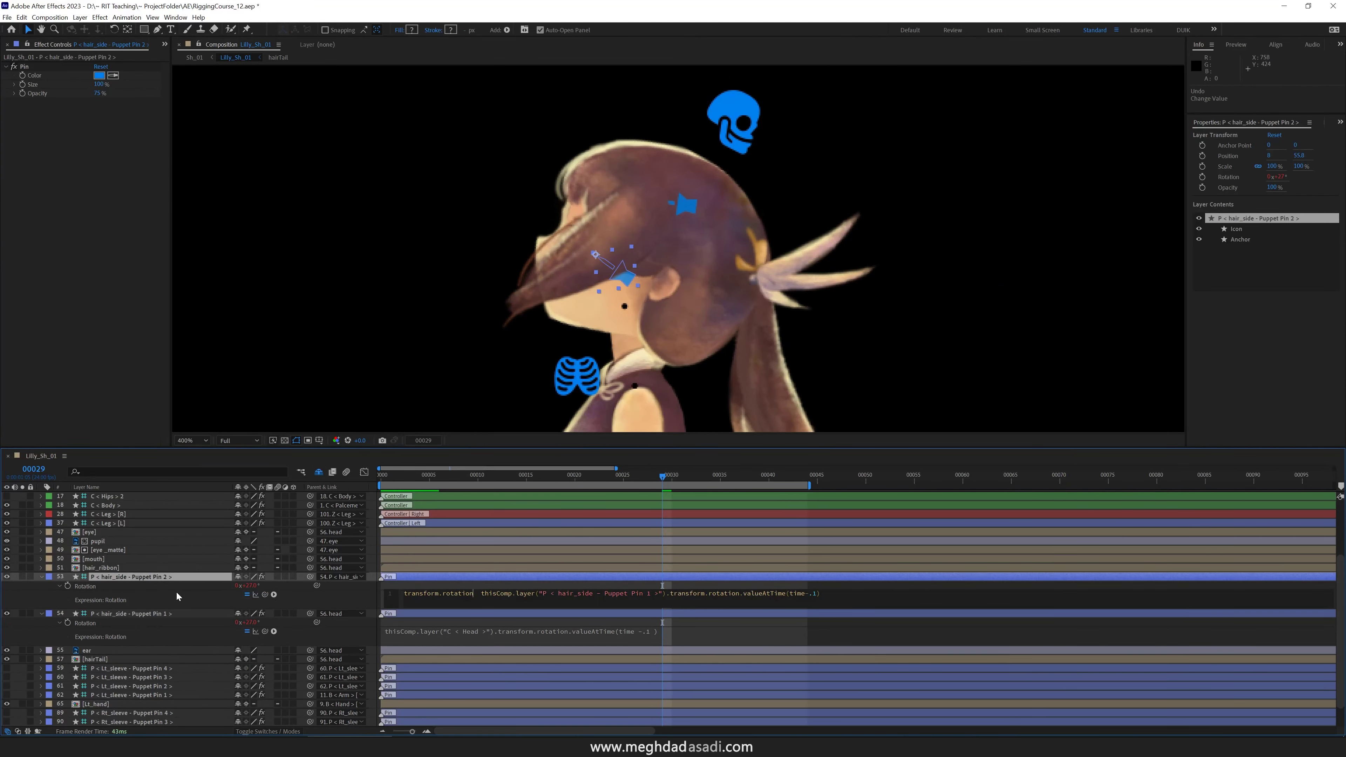
pyautogui.write('+')
pyautogui.click(418, 632)
pyautogui.moveTo(268, 633); pyautogui.dragTo(129, 625)
pyautogui.write('+')
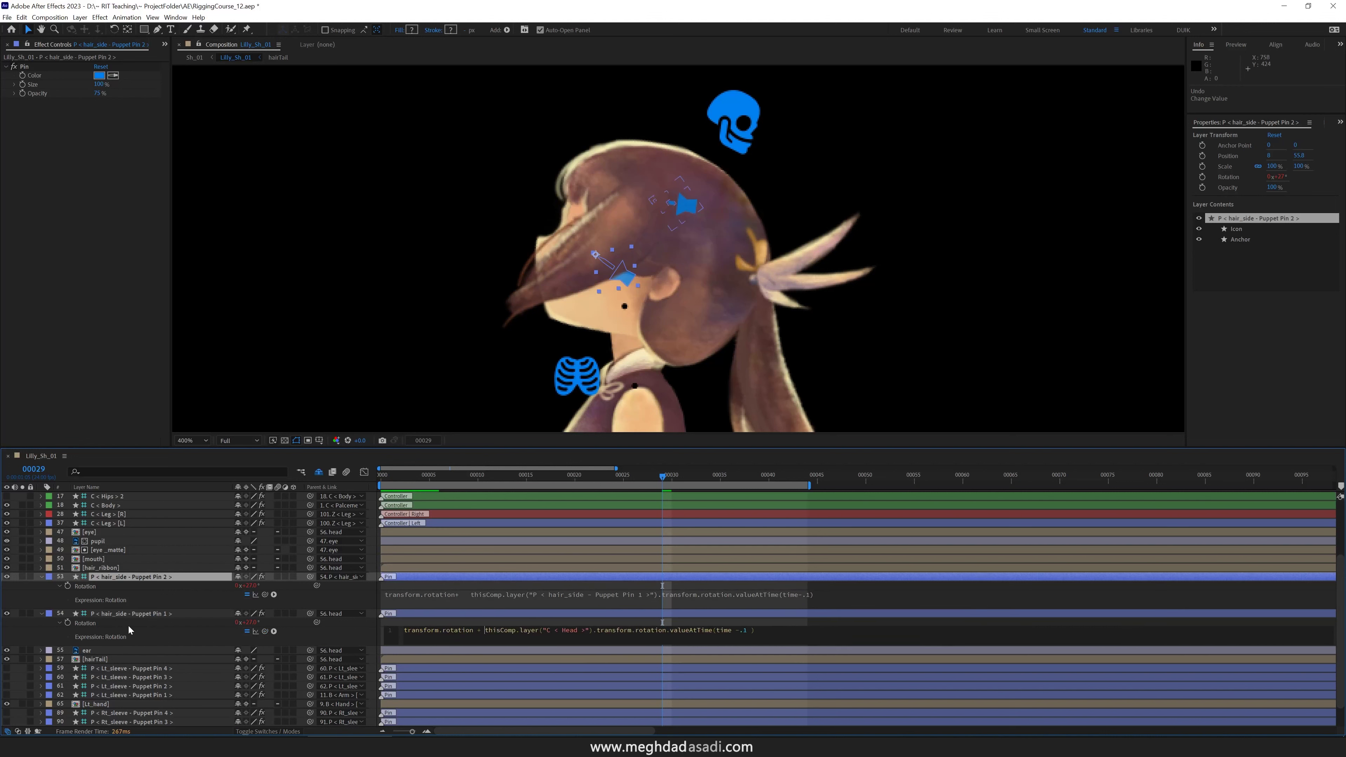
pyautogui.press('KP_Enter')
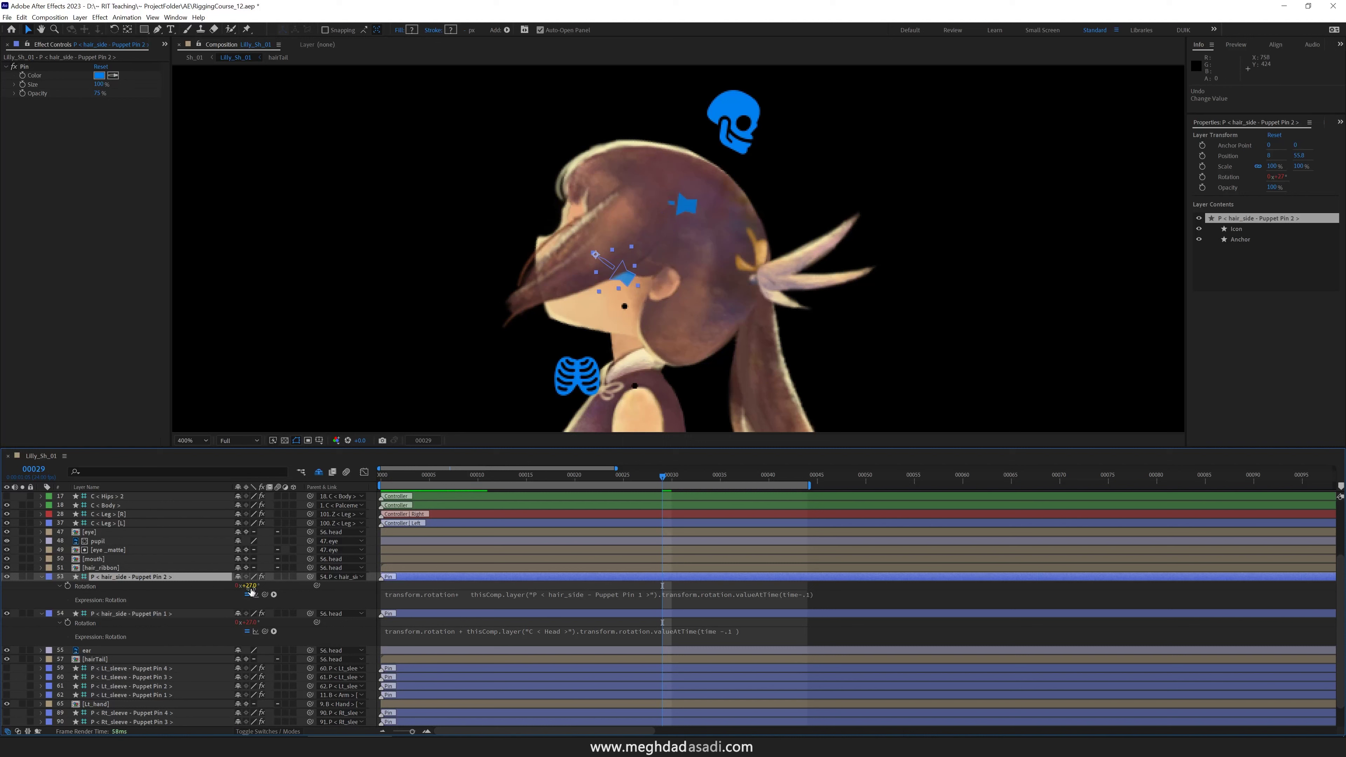
pyautogui.moveTo(239, 586); pyautogui.dragTo(240, 592)
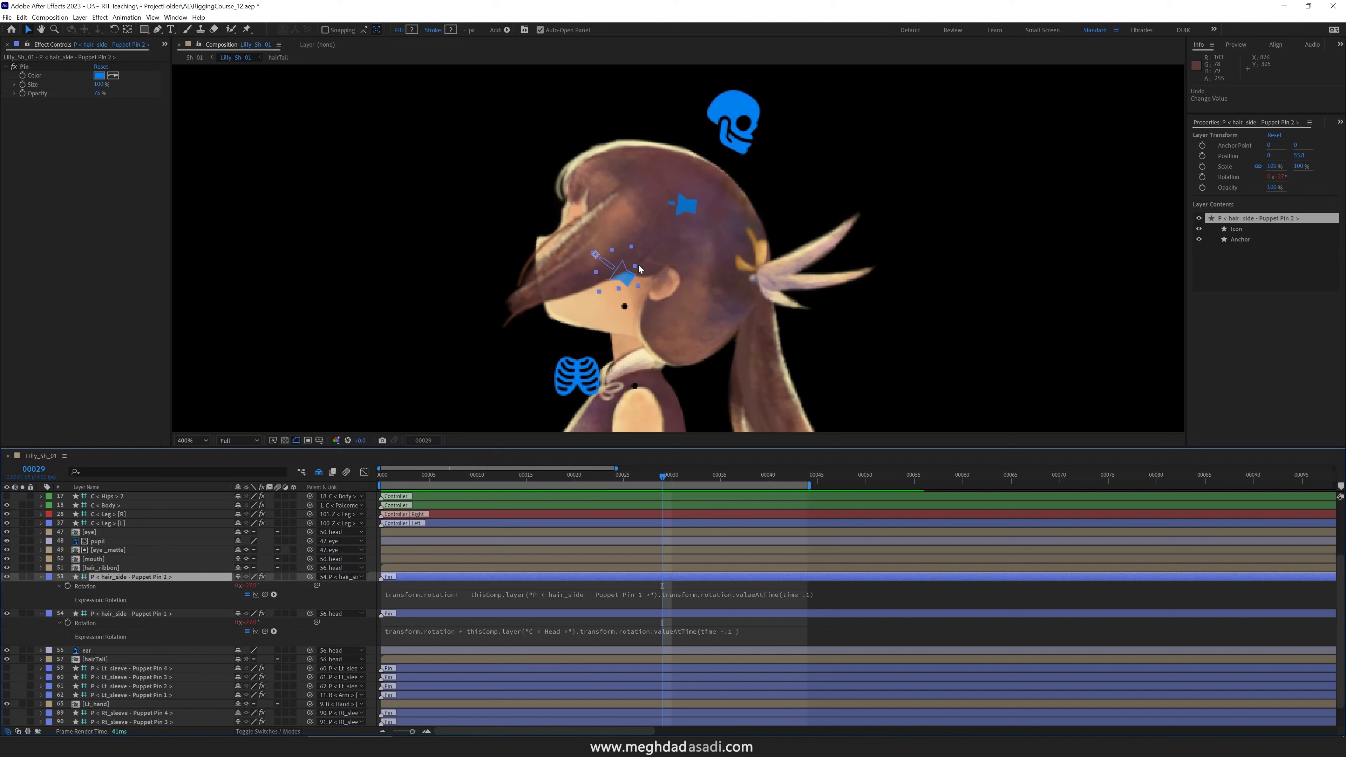
# - Multiply the delayed head rotation in Puppet Pin 1's expression by .2 and preview the hair motion
pyautogui.click(777, 640)
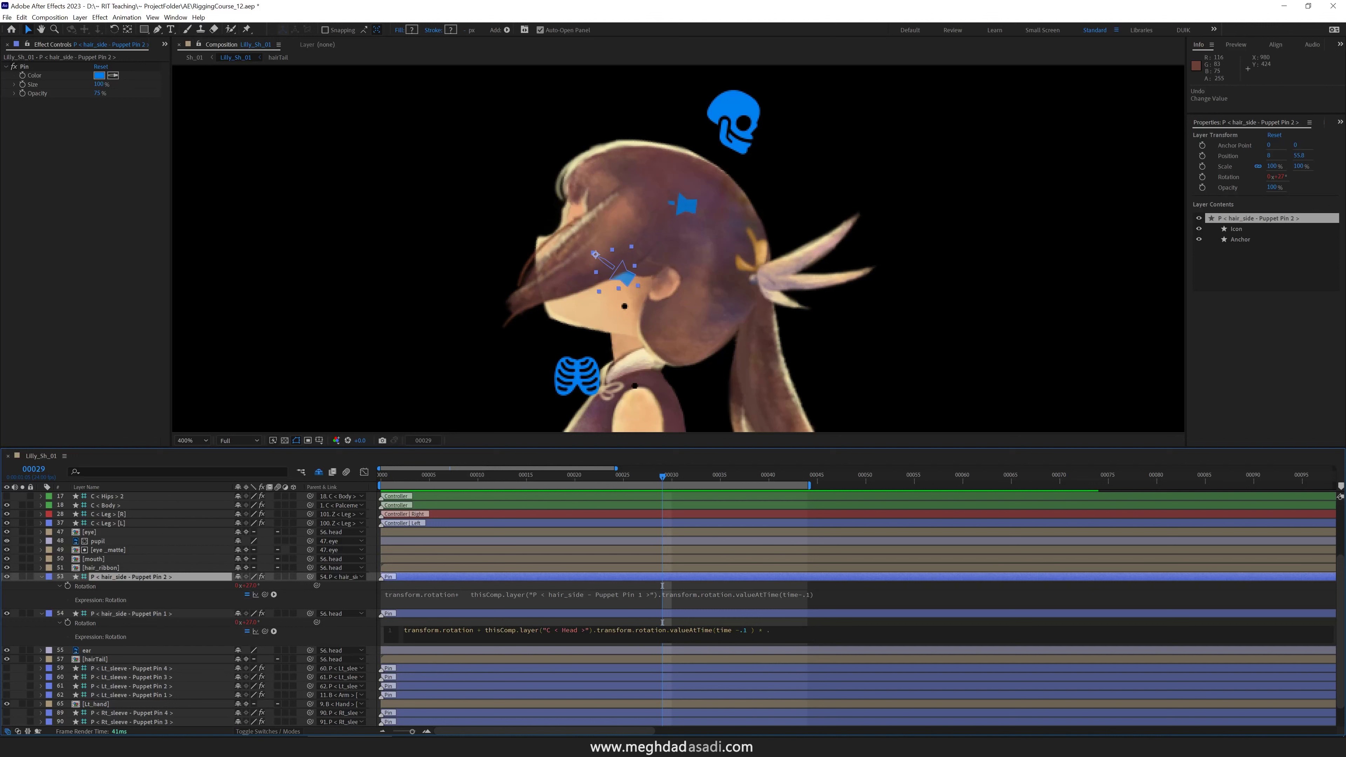
pyautogui.press('KP_Enter')
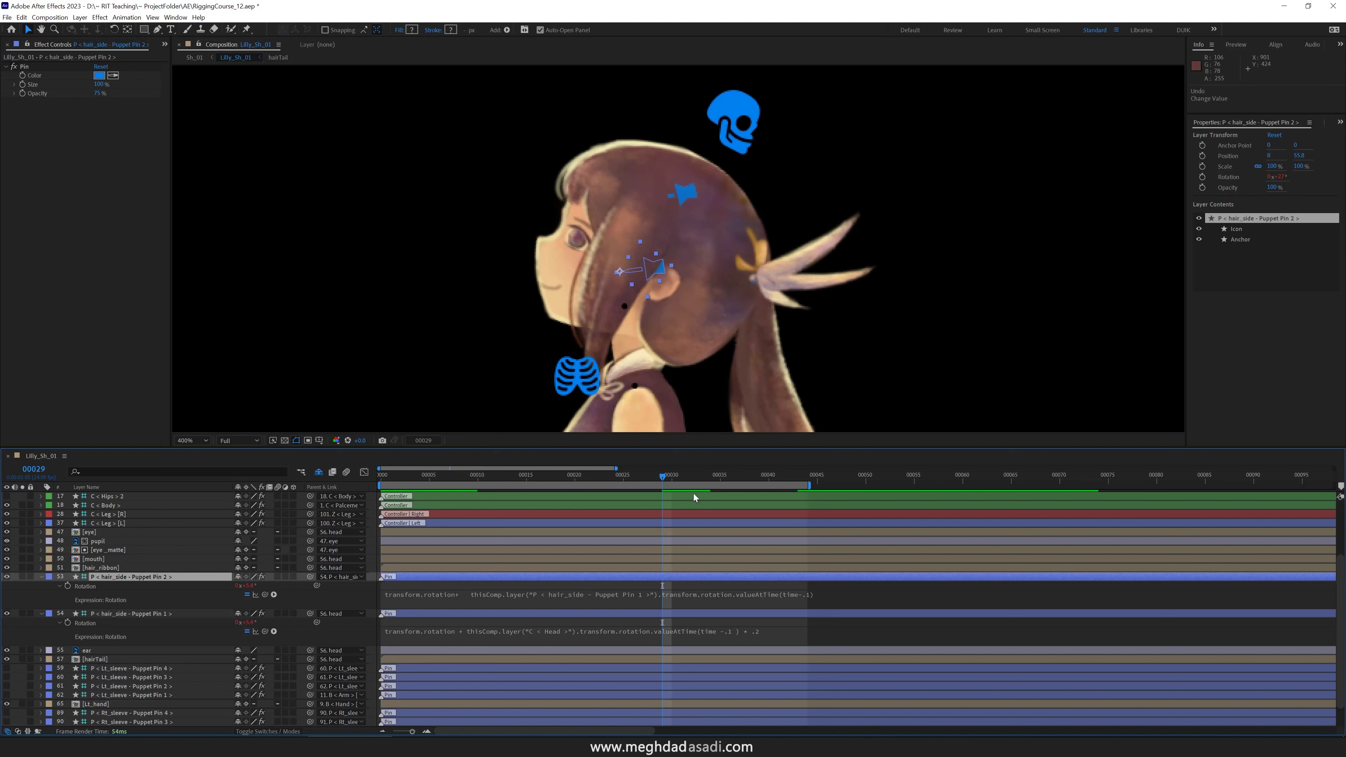
pyautogui.moveTo(643, 479); pyautogui.dragTo(400, 476)
pyautogui.press('space')
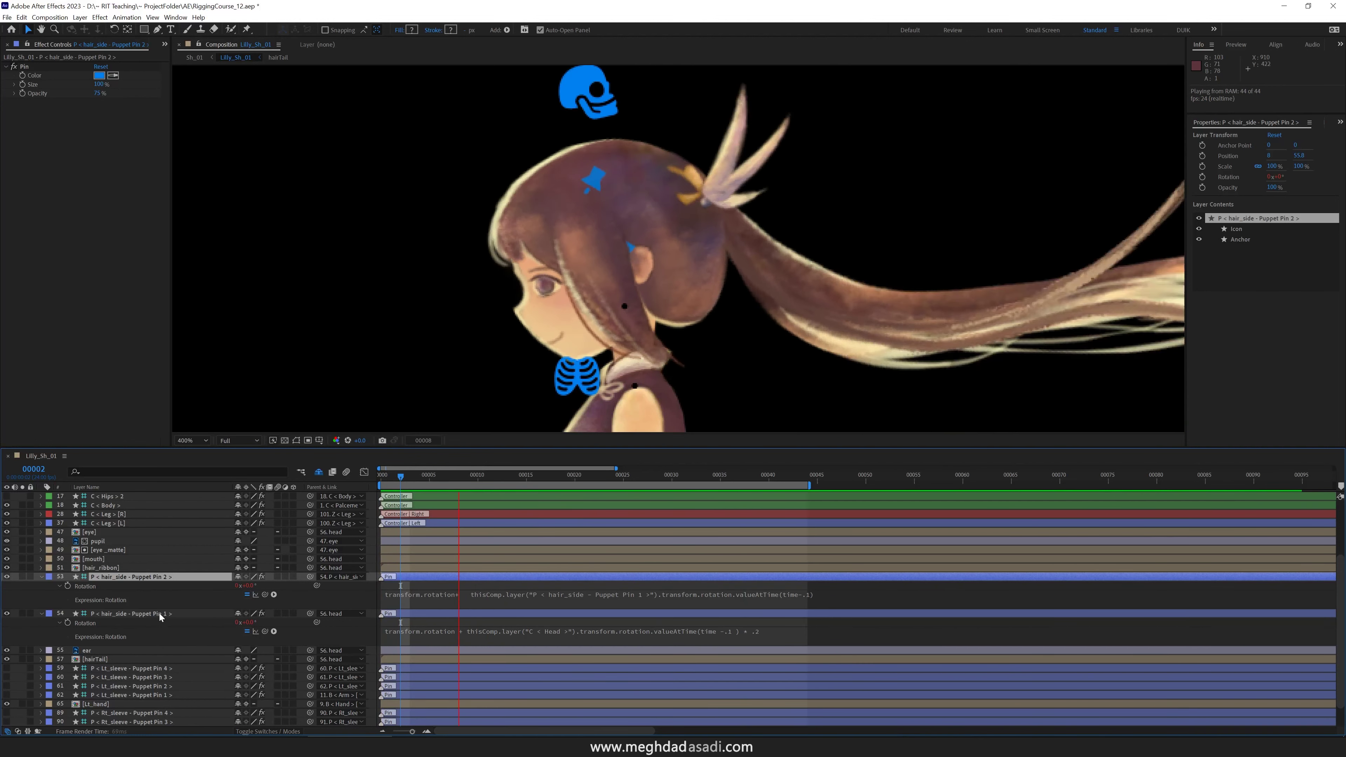
# - Add a Slider Control effect to hair_side Puppet Pin 1 and rename it autoRotation
pyautogui.click(154, 614)
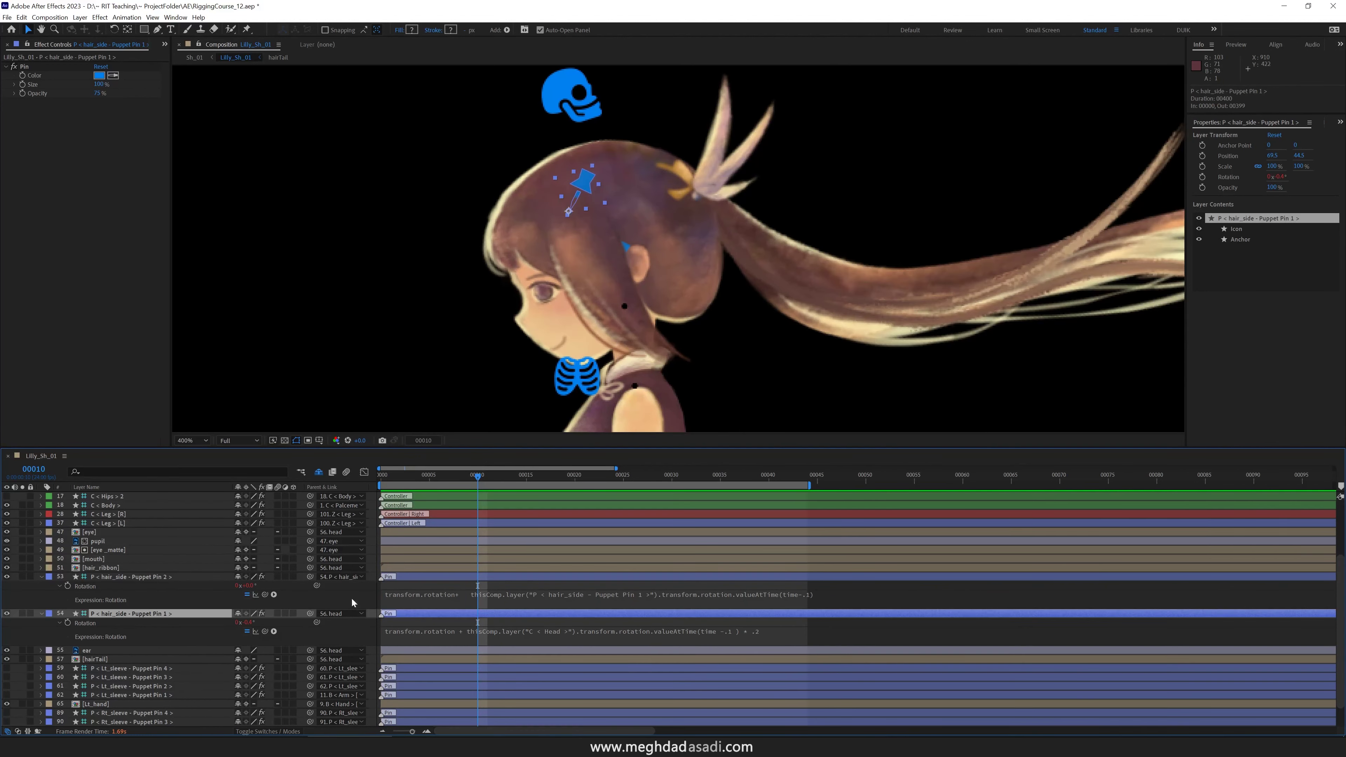
pyautogui.click(175, 17)
pyautogui.click(196, 135)
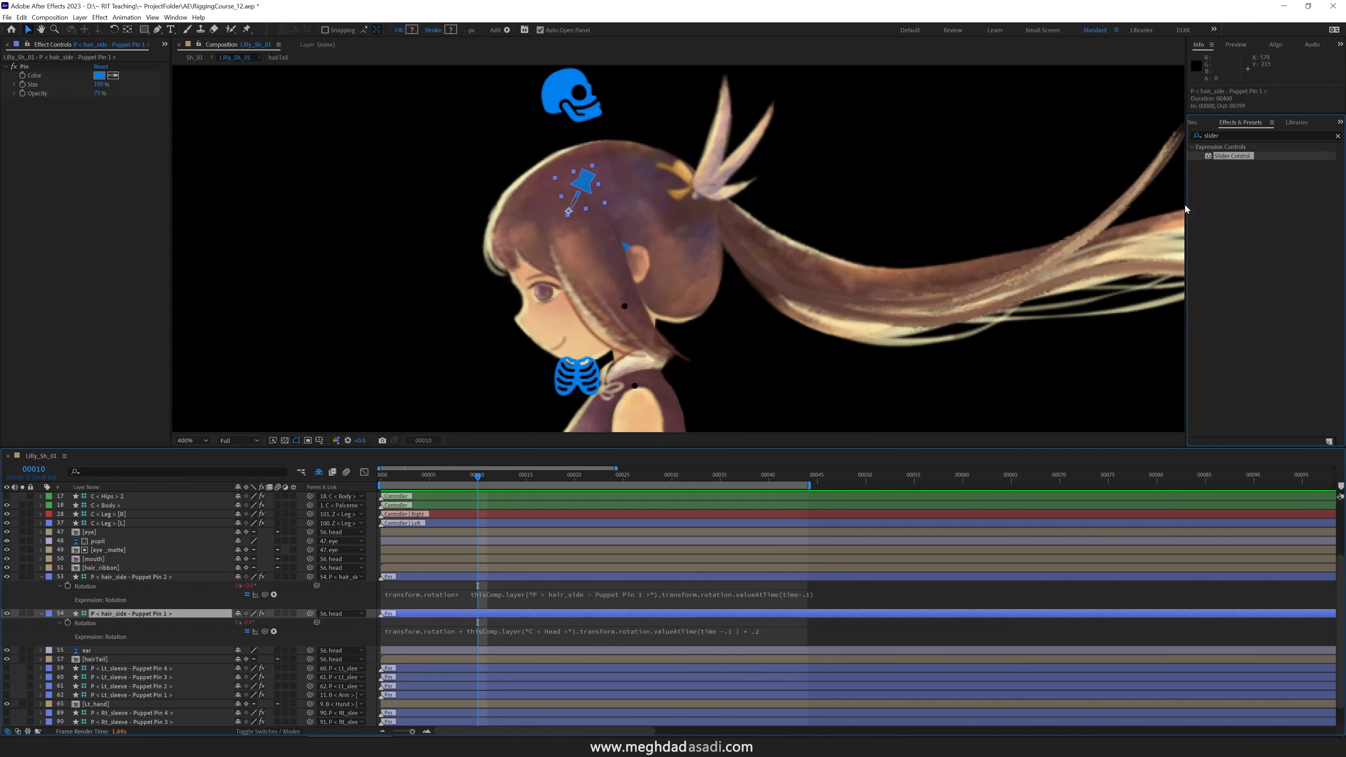
pyautogui.doubleClick(1240, 157)
pyautogui.press('Return')
pyautogui.write('auto')
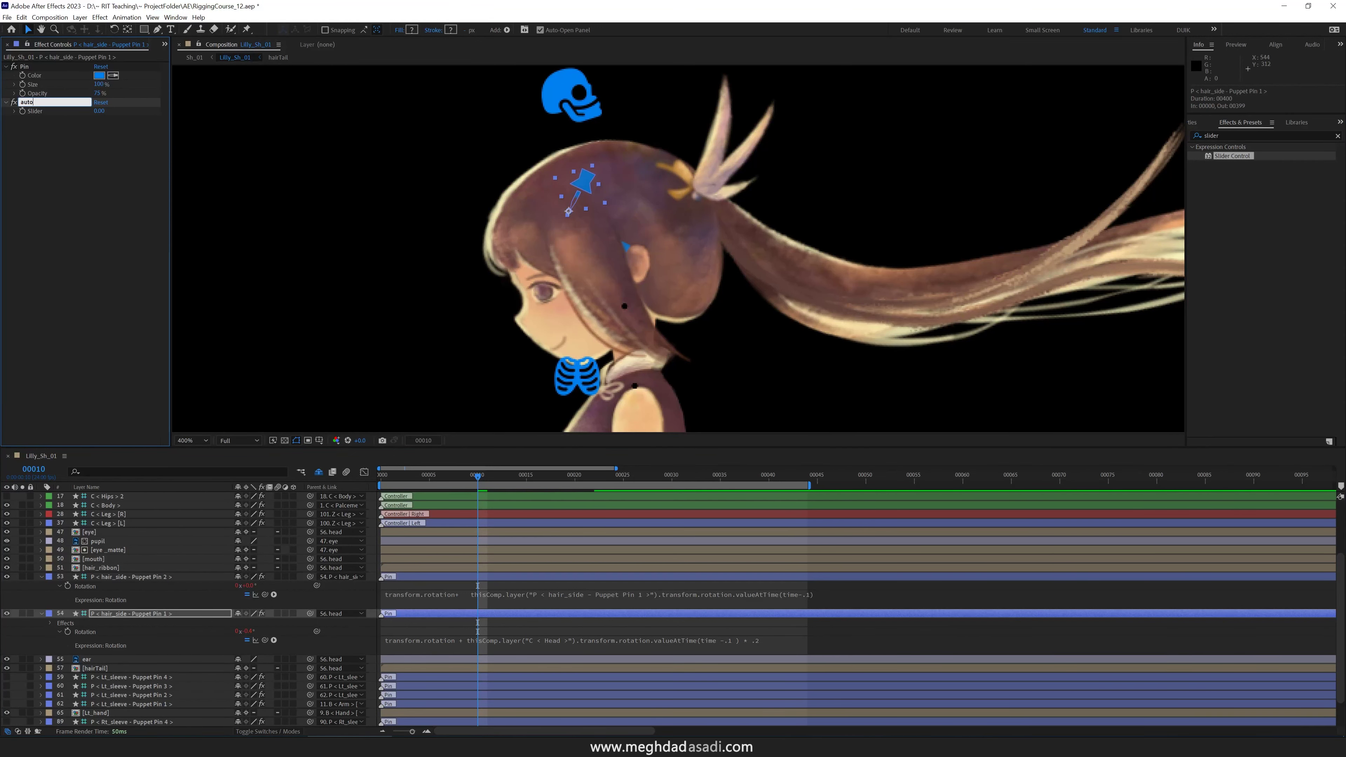
pyautogui.write('Rotation')
pyautogui.press('Return')
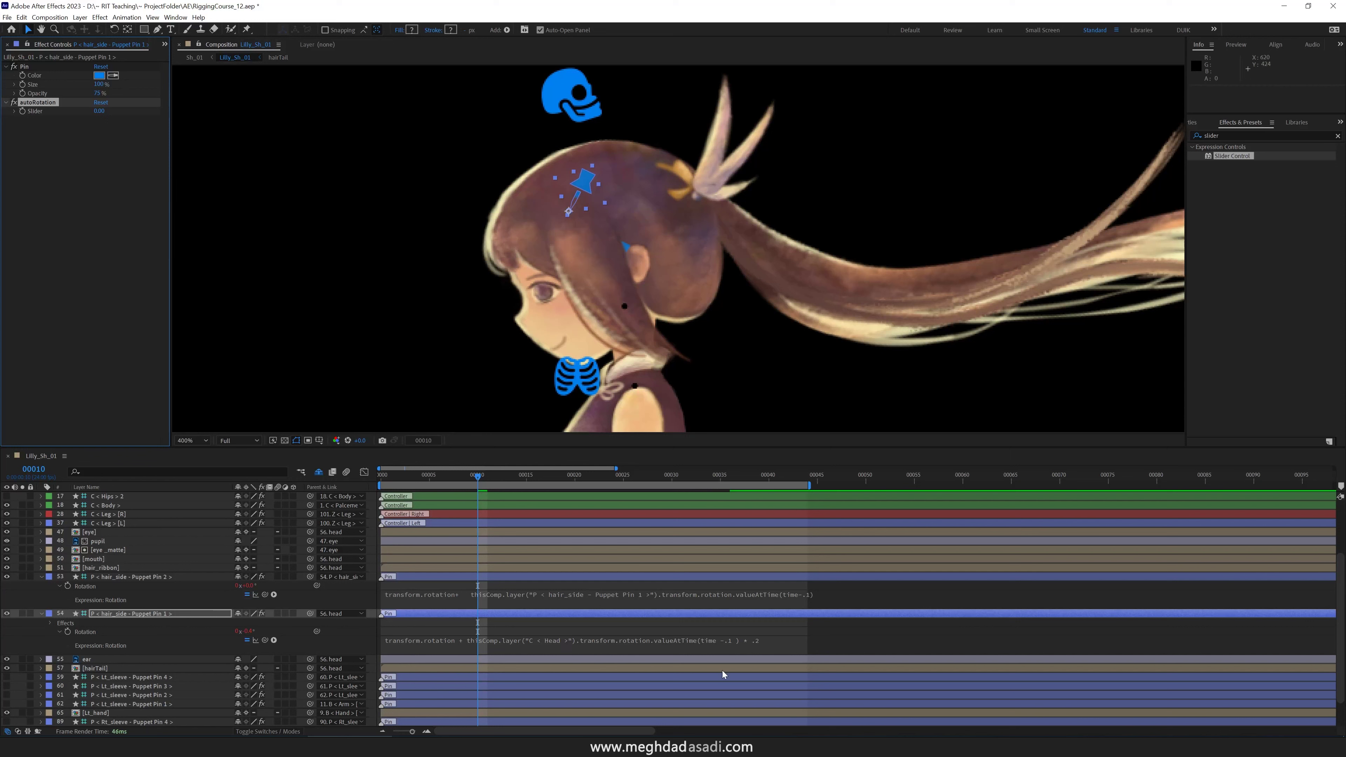
# - Replace the .2 multiplier in Puppet Pin 1's Rotation expression with the autoRotation slider and check the pose at frame 30
pyautogui.click(778, 641)
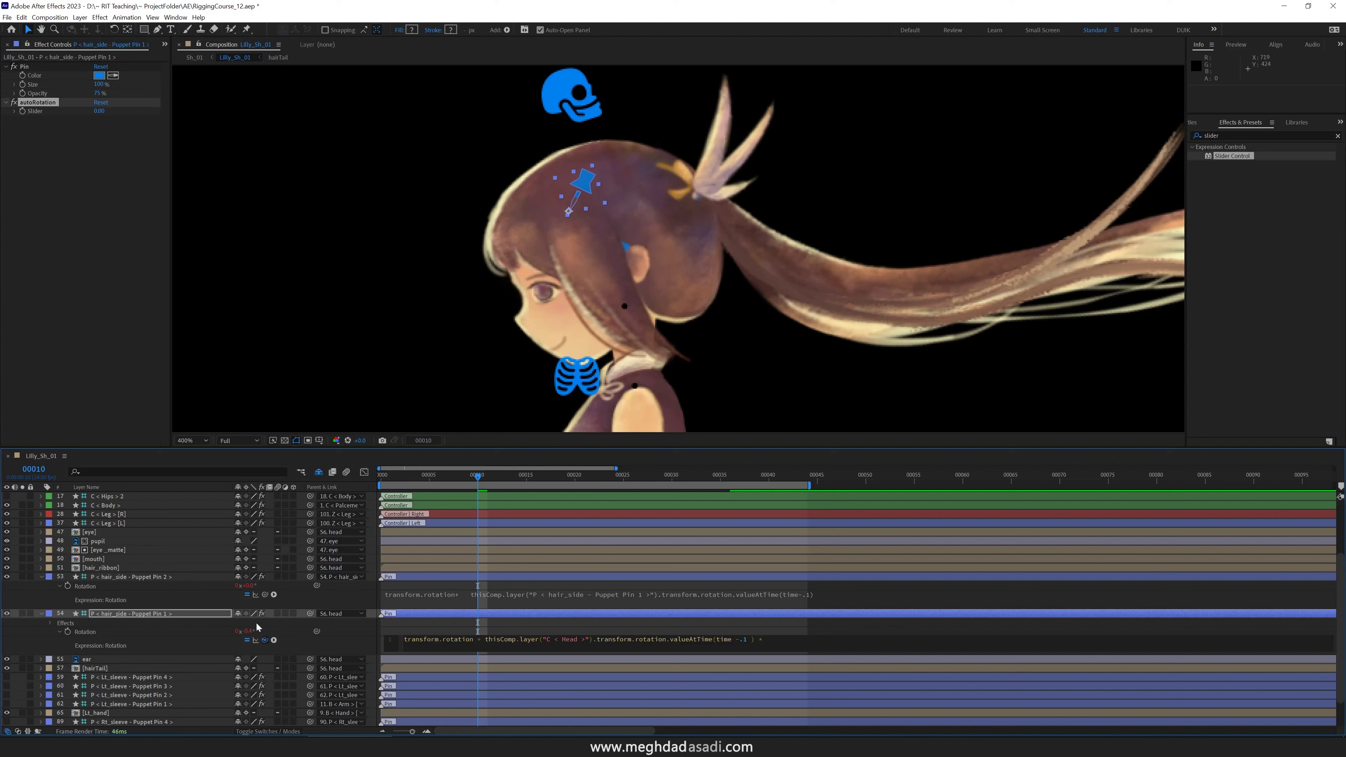
pyautogui.moveTo(266, 640); pyautogui.dragTo(34, 111)
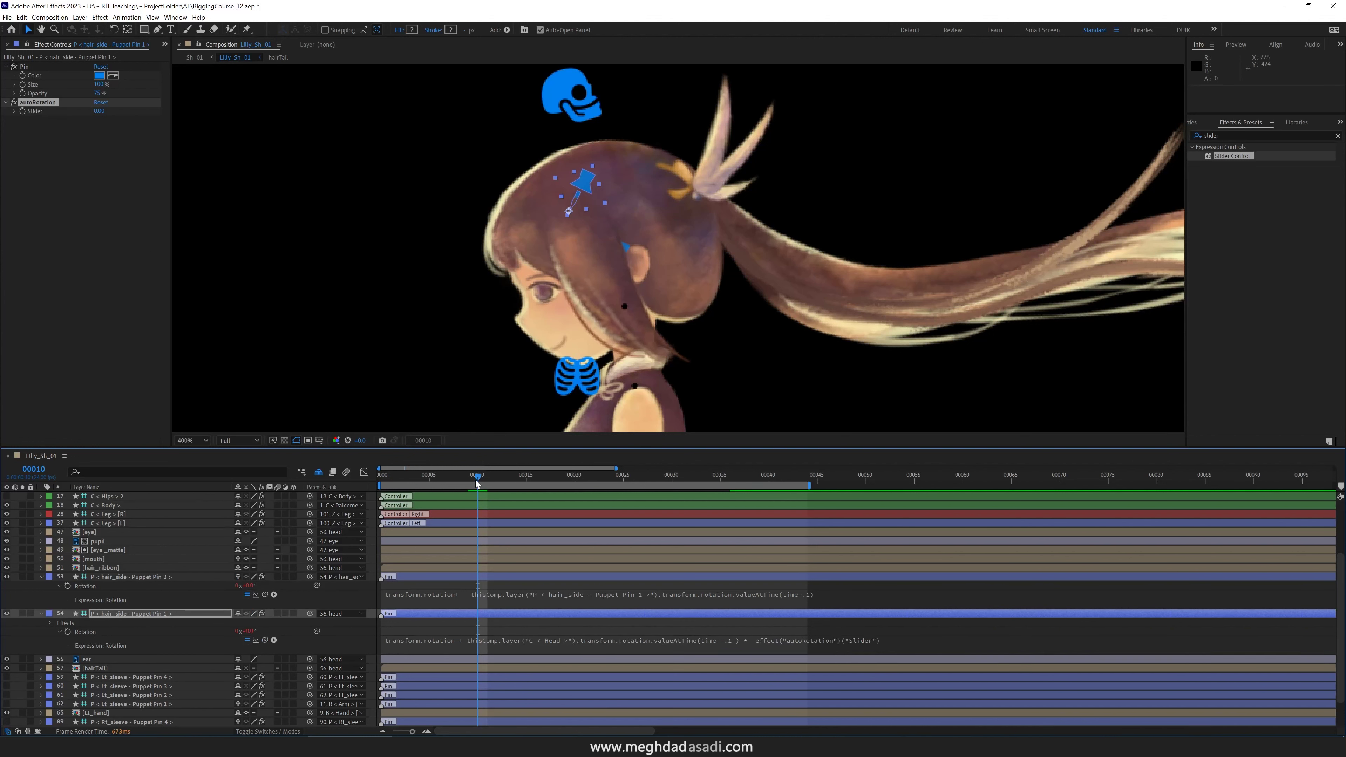
pyautogui.moveTo(475, 480); pyautogui.dragTo(668, 472)
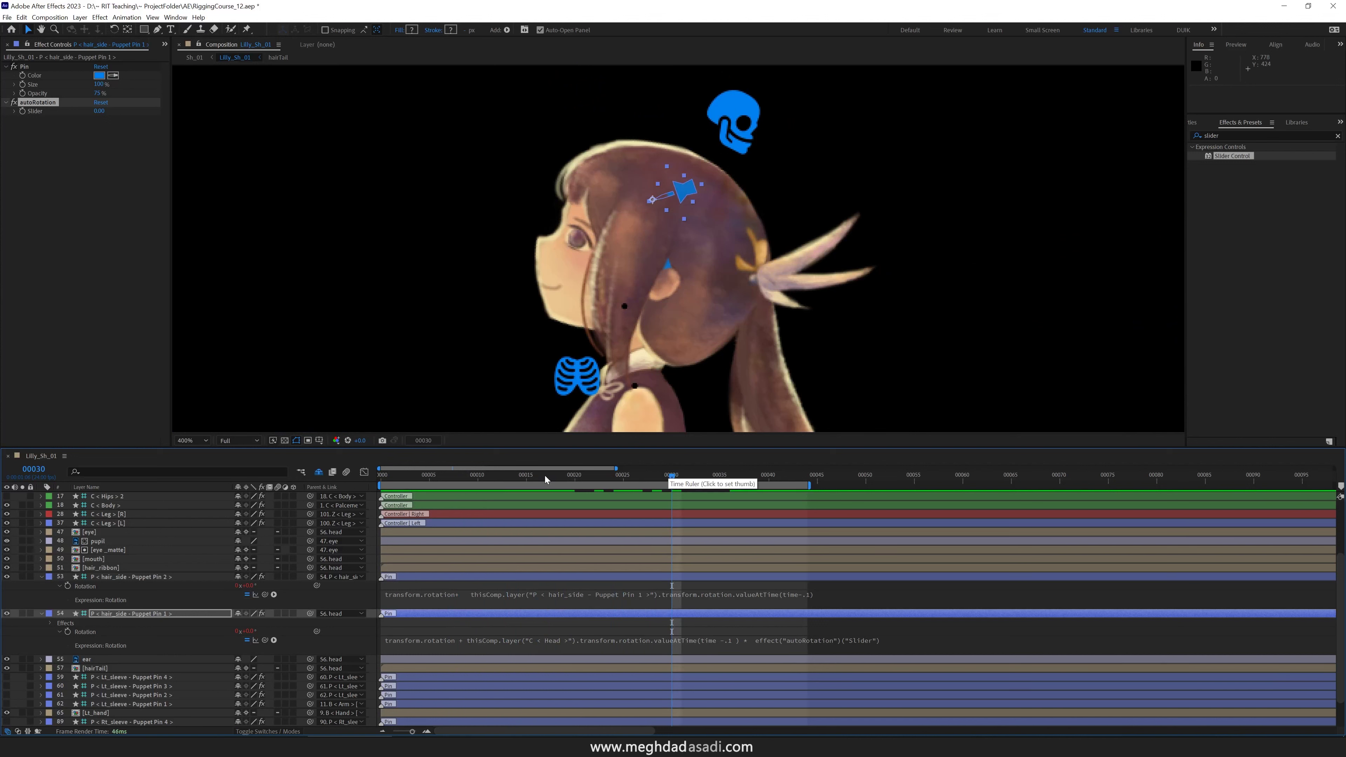
# - Keyframe hair_side Puppet Pin 1's autoRotation slider at 0 on frame 5 and at 0.3 on frame 6
pyautogui.click(527, 475)
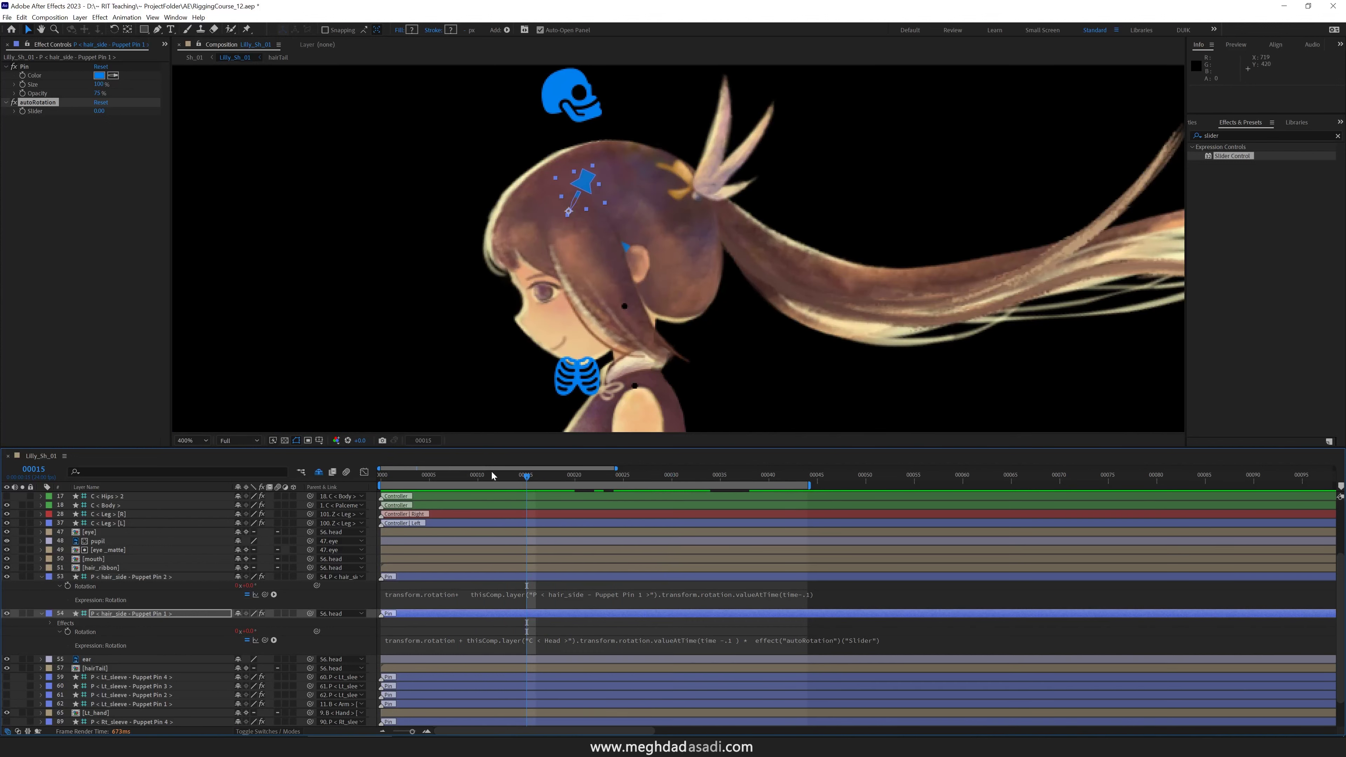
pyautogui.moveTo(473, 477); pyautogui.dragTo(435, 478)
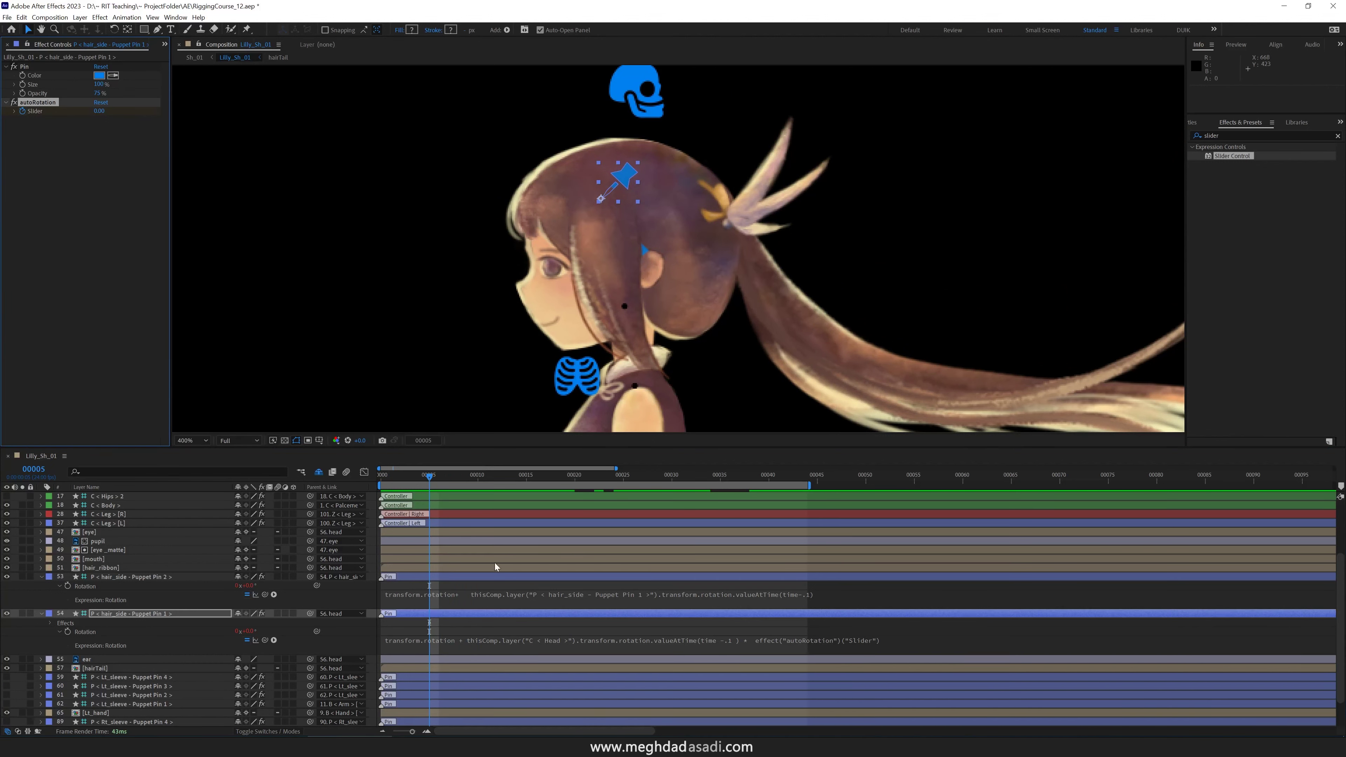
pyautogui.press('u')
pyautogui.click(439, 481)
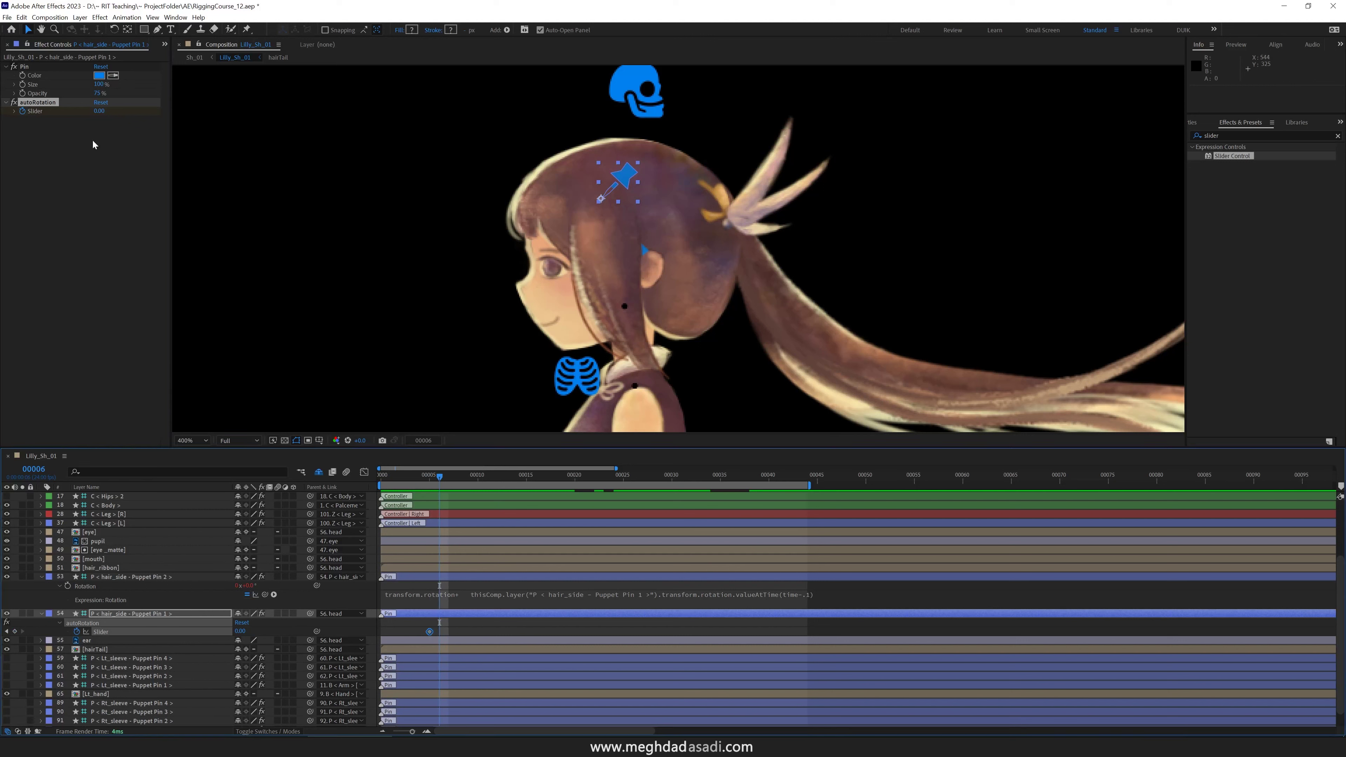
pyautogui.click(101, 111)
pyautogui.write('0.3')
pyautogui.press('Return')
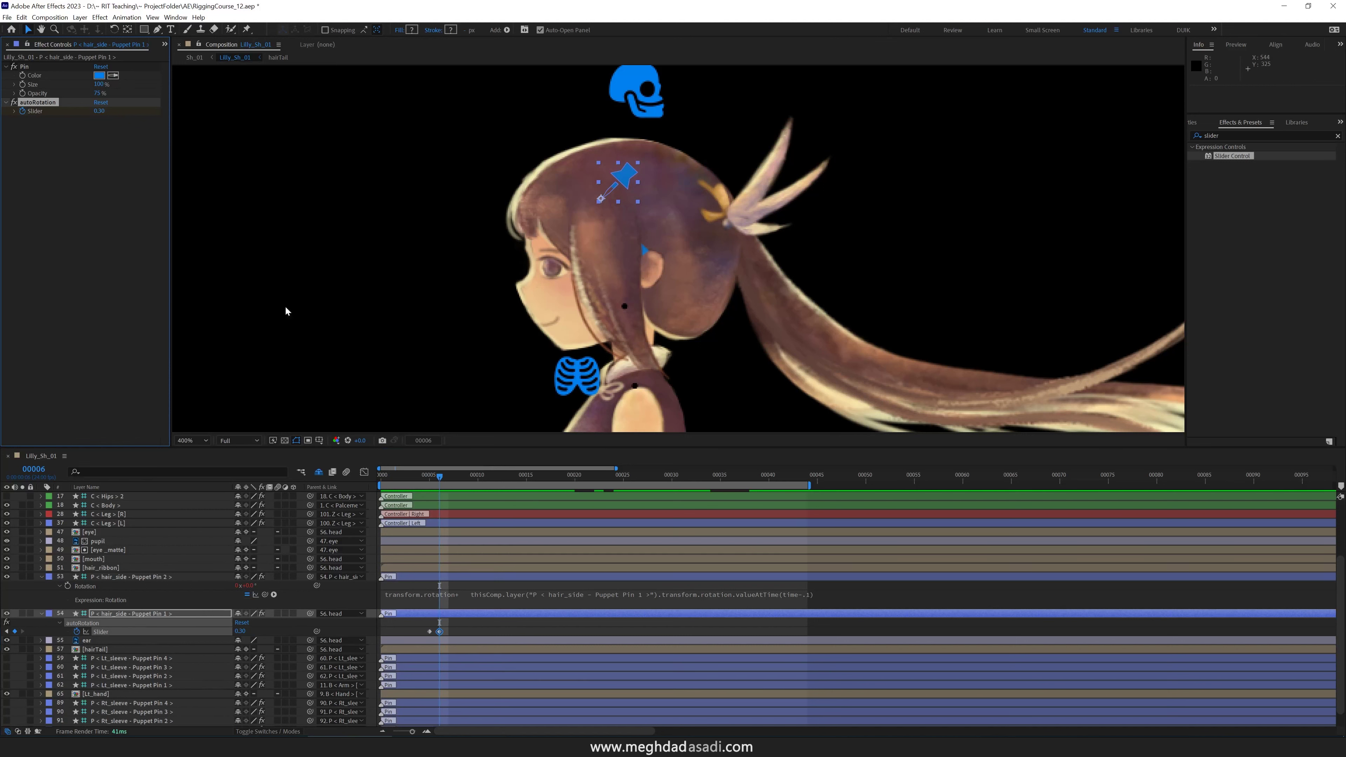
# - Hold the autoRotation slider's value with a keyframe at frame 29 and set it to 0 at frame 32
pyautogui.moveTo(443, 483); pyautogui.dragTo(691, 477)
pyautogui.click(15, 631)
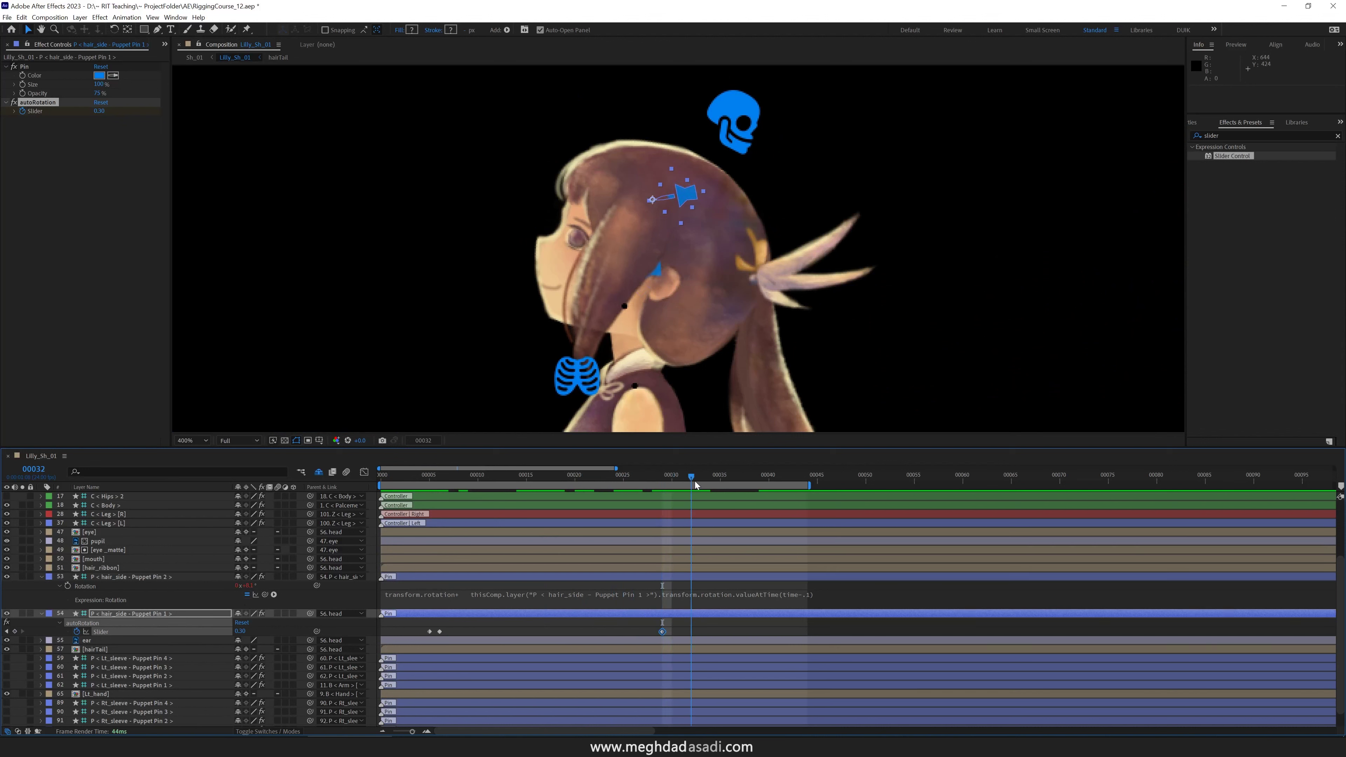
pyautogui.click(241, 631)
pyautogui.write('0')
pyautogui.press('Return')
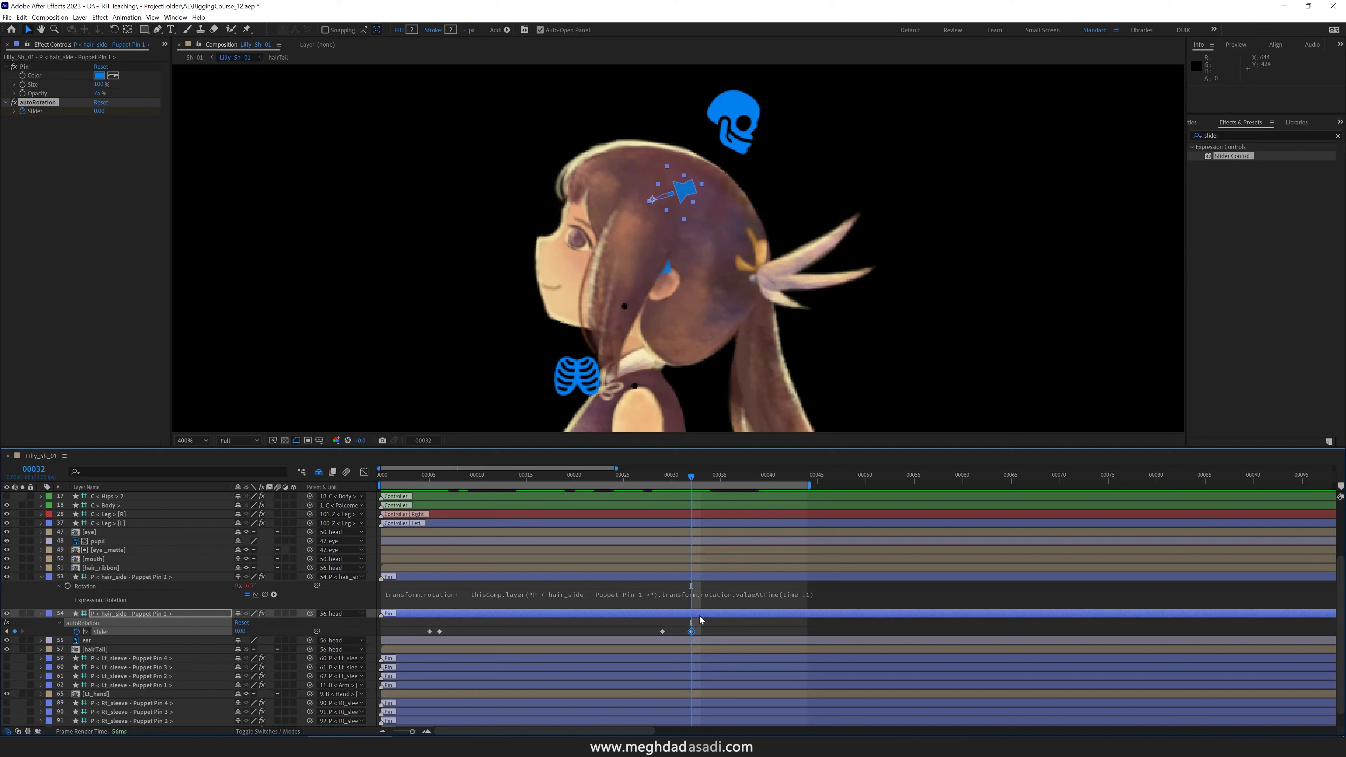
# - Retime the autoRotation slider's keyframes and preview the hair motion from the first frame
pyautogui.moveTo(709, 623); pyautogui.dragTo(415, 636)
pyautogui.press('Home')
pyautogui.moveTo(662, 632); pyautogui.dragTo(721, 631)
pyautogui.press('space')
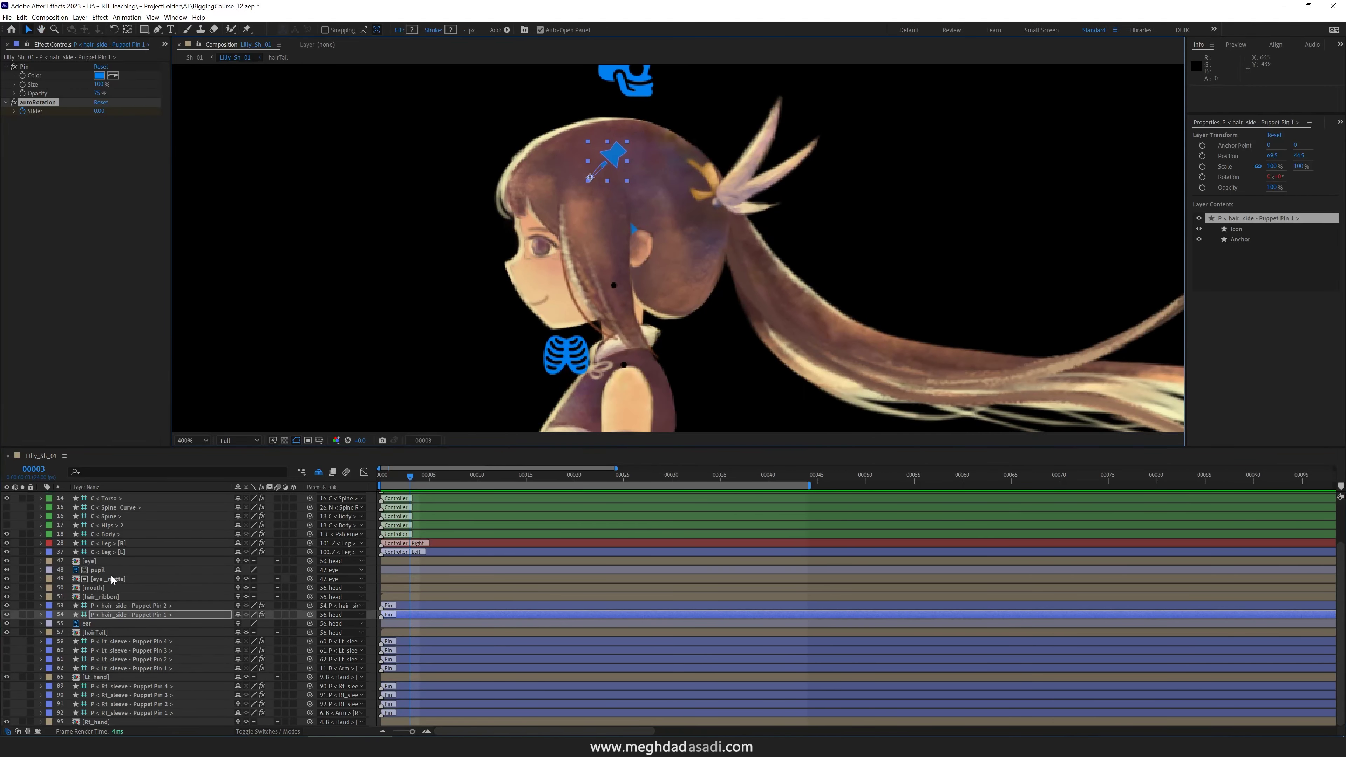
# - Inspect the eye and eye_matte layers up close by toggling each one's visibility off and on
pyautogui.click(109, 579)
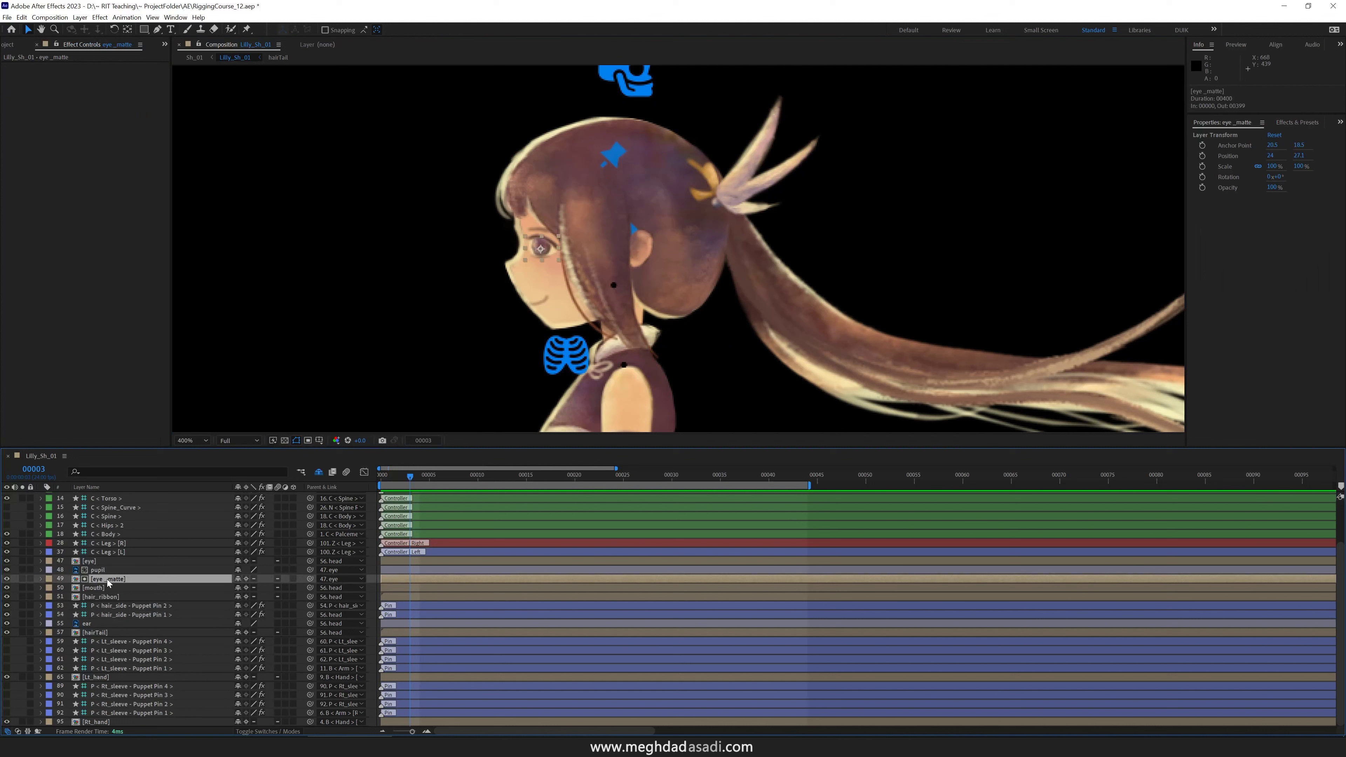
pyautogui.scroll(4, 536, 239)
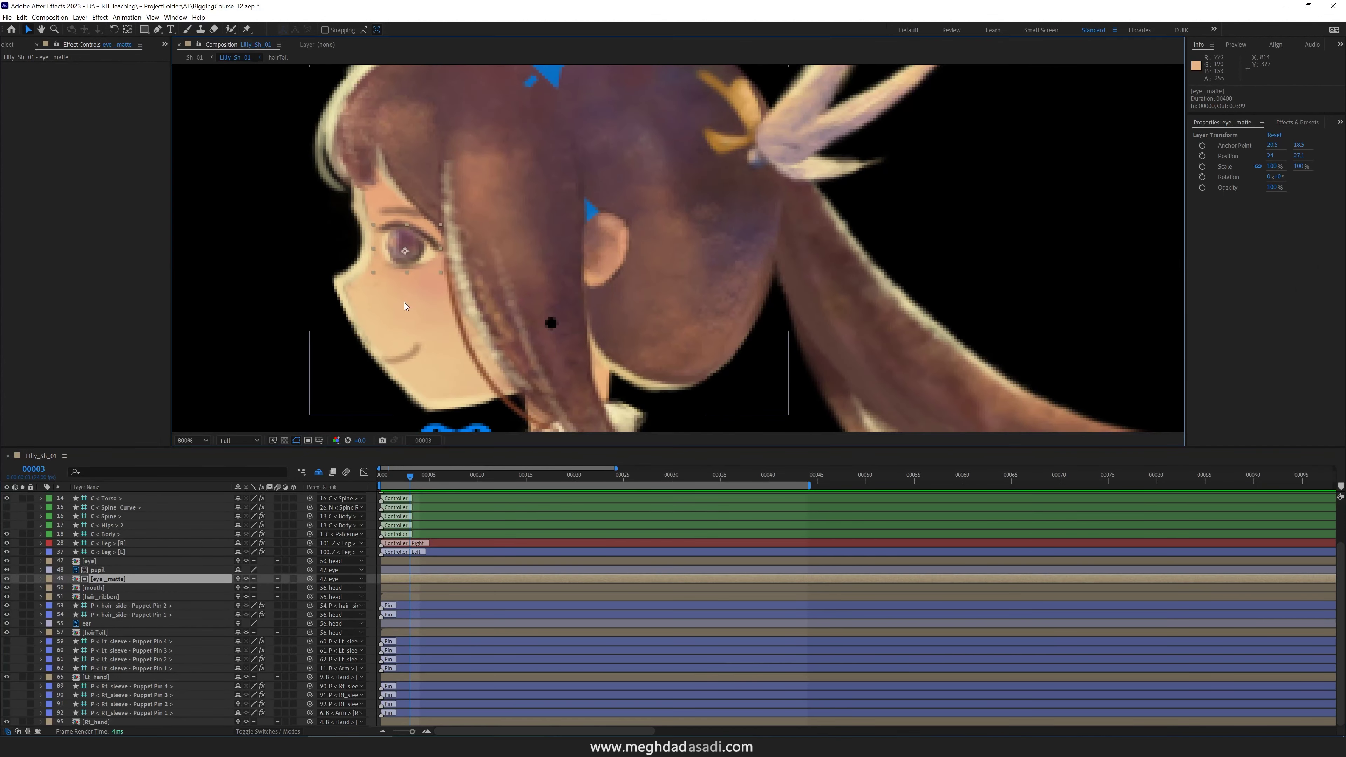
pyautogui.click(97, 562)
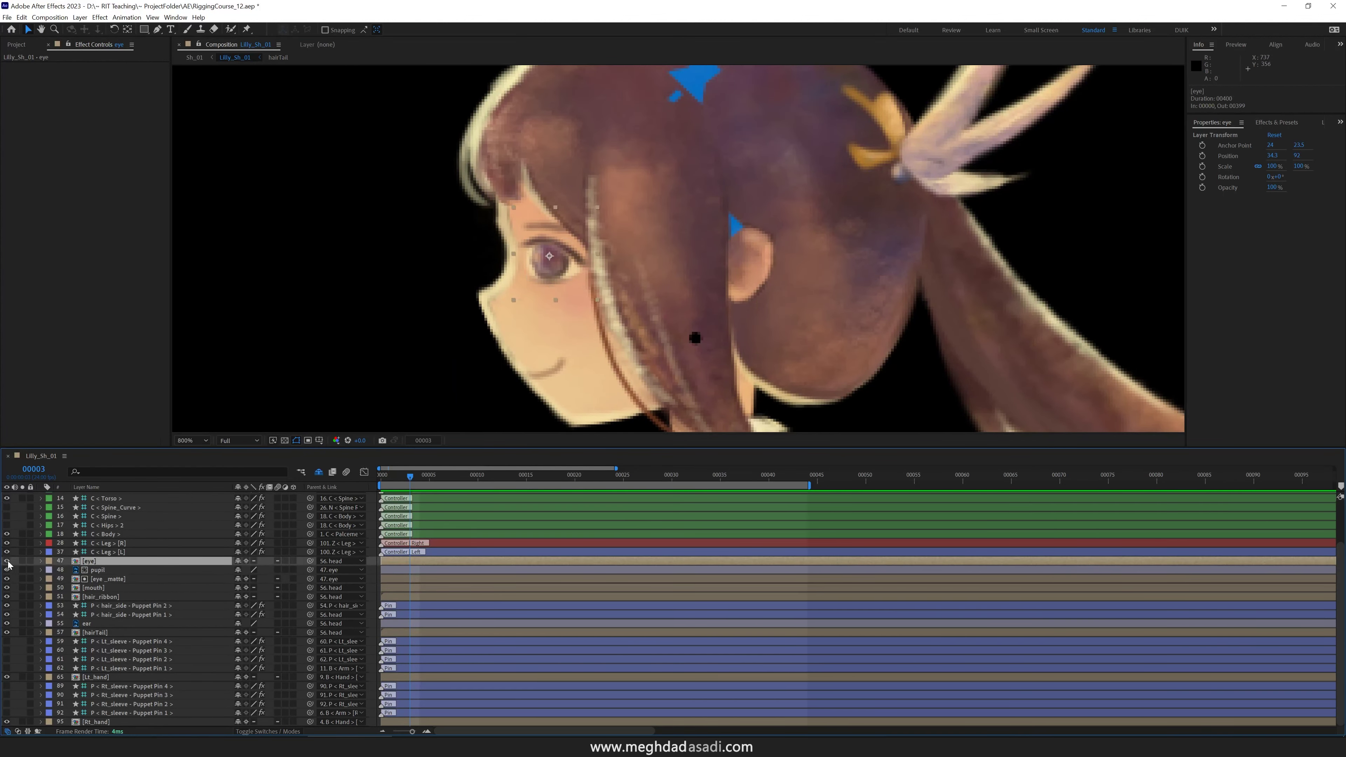
pyautogui.click(8, 562)
pyautogui.click(35, 578)
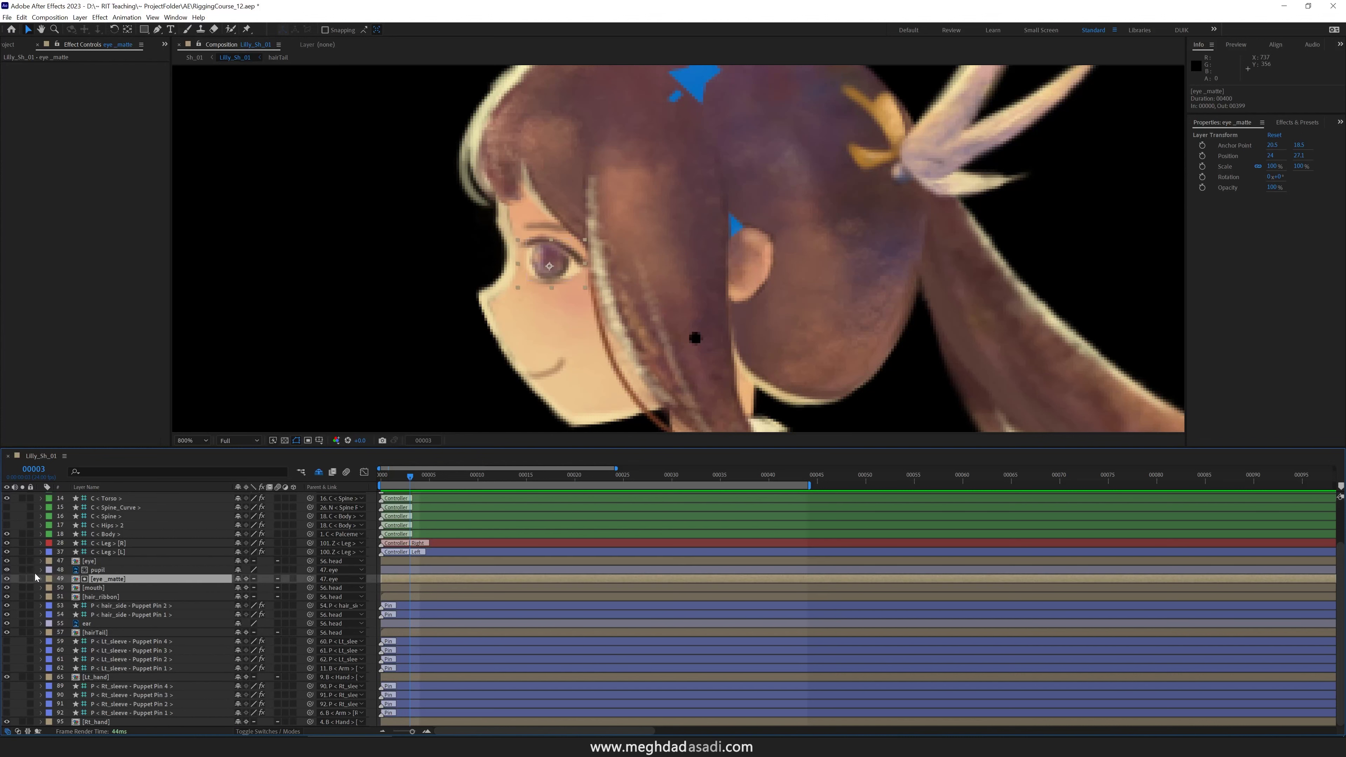
pyautogui.click(7, 579)
pyautogui.click(7, 579)
# - Enable time remapping on the eye and eye_matte layers and set eye's Time Remap to 2 at frame 5
pyautogui.keyDown('ctrl'); pyautogui.click(106, 561); pyautogui.keyUp('ctrl')
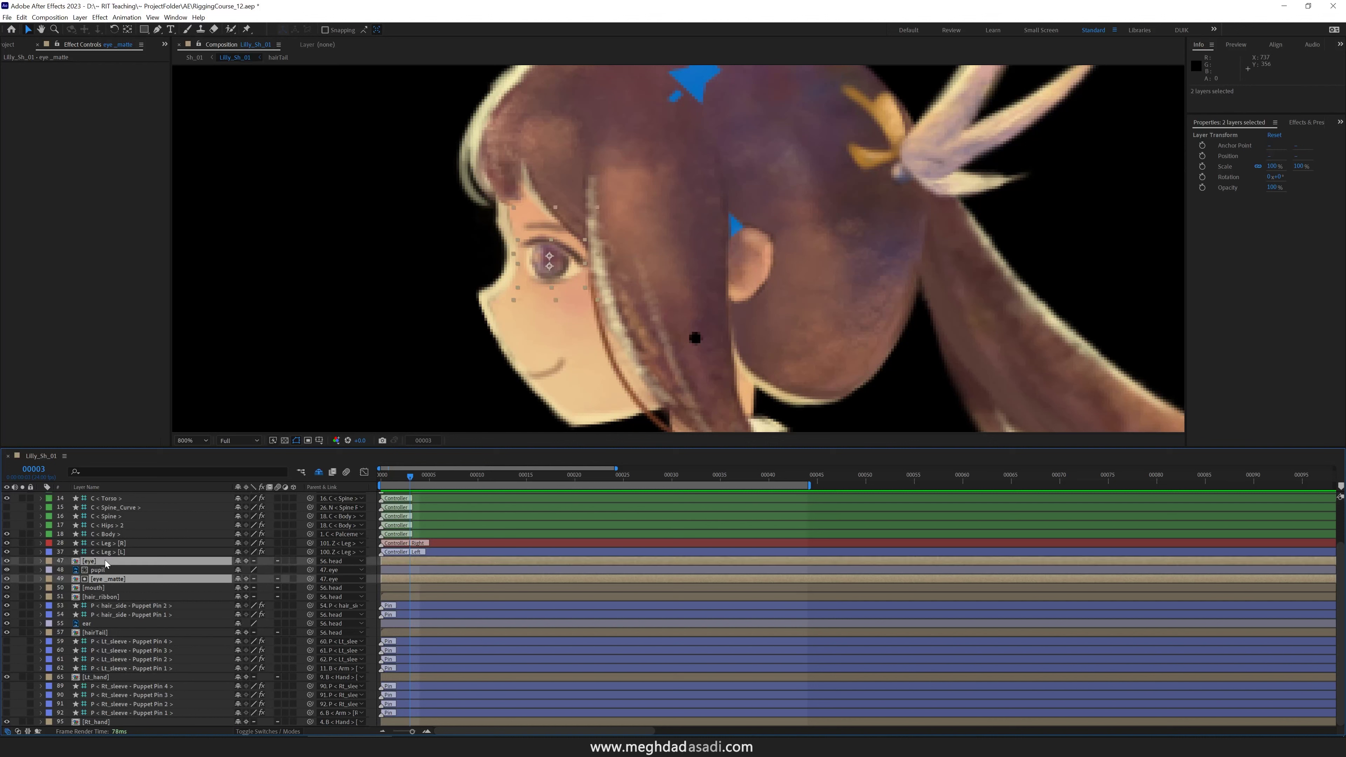
pyautogui.hotkey('ctrl', 'alt', 't')
pyautogui.click(244, 570)
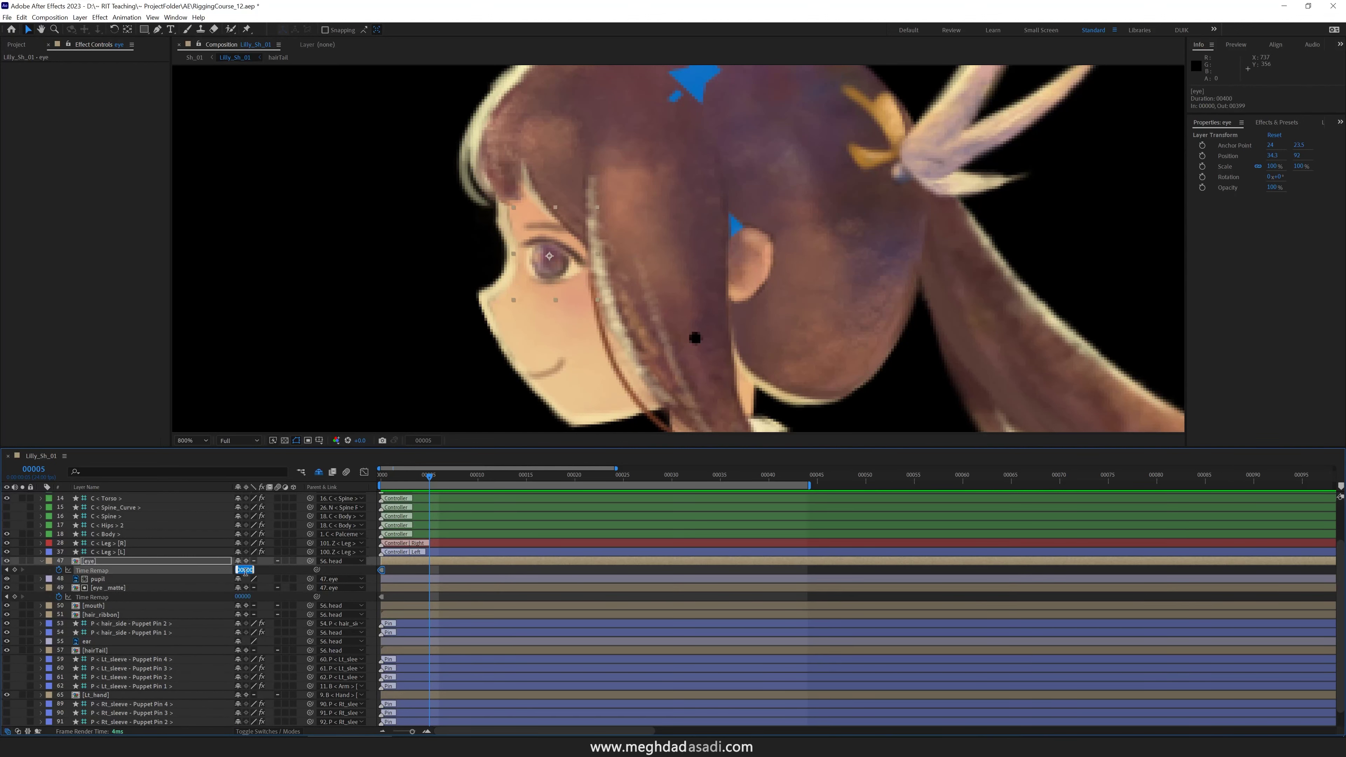
pyautogui.write('2')
pyautogui.press('Return')
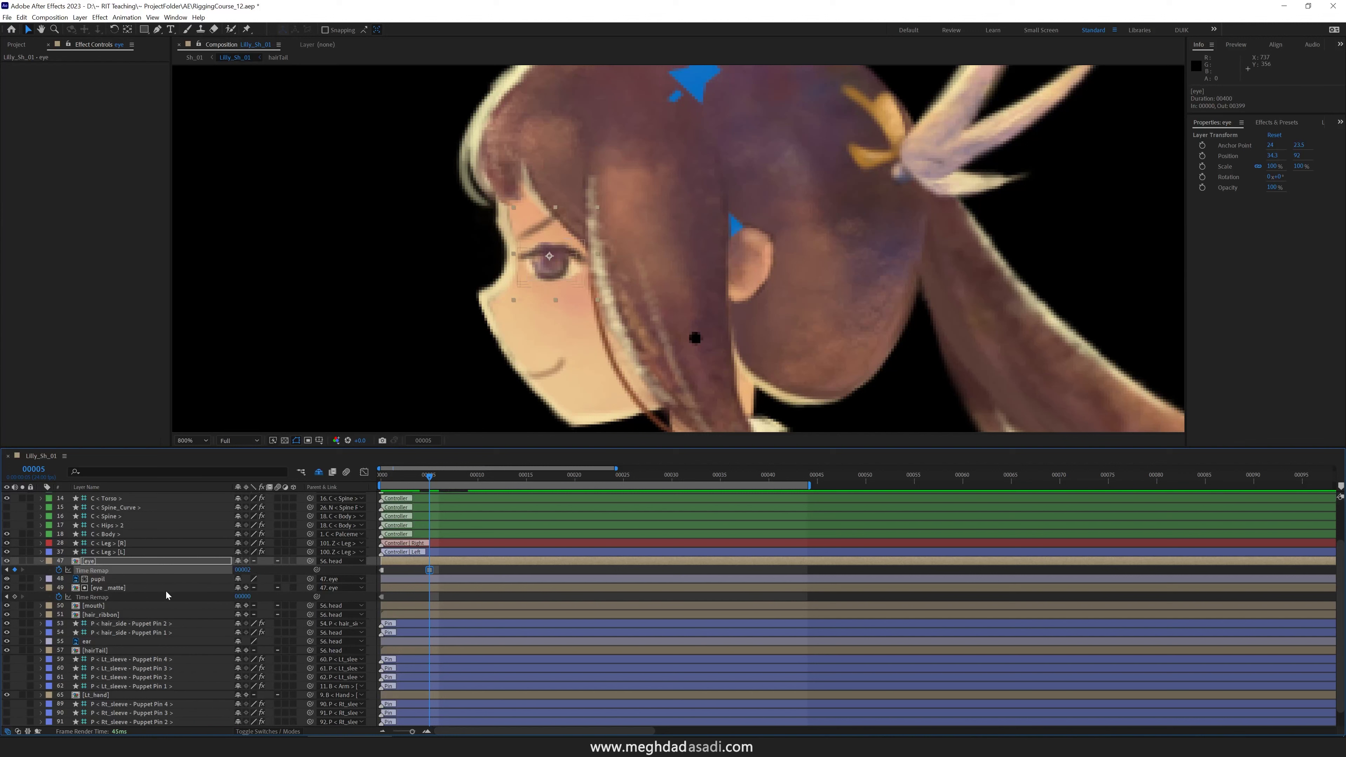
# - Try matching eye_matte's Time Remap to 2 at frame 5, and delete that keyframe
pyautogui.click(243, 597)
pyautogui.write('2')
pyautogui.press('Return')
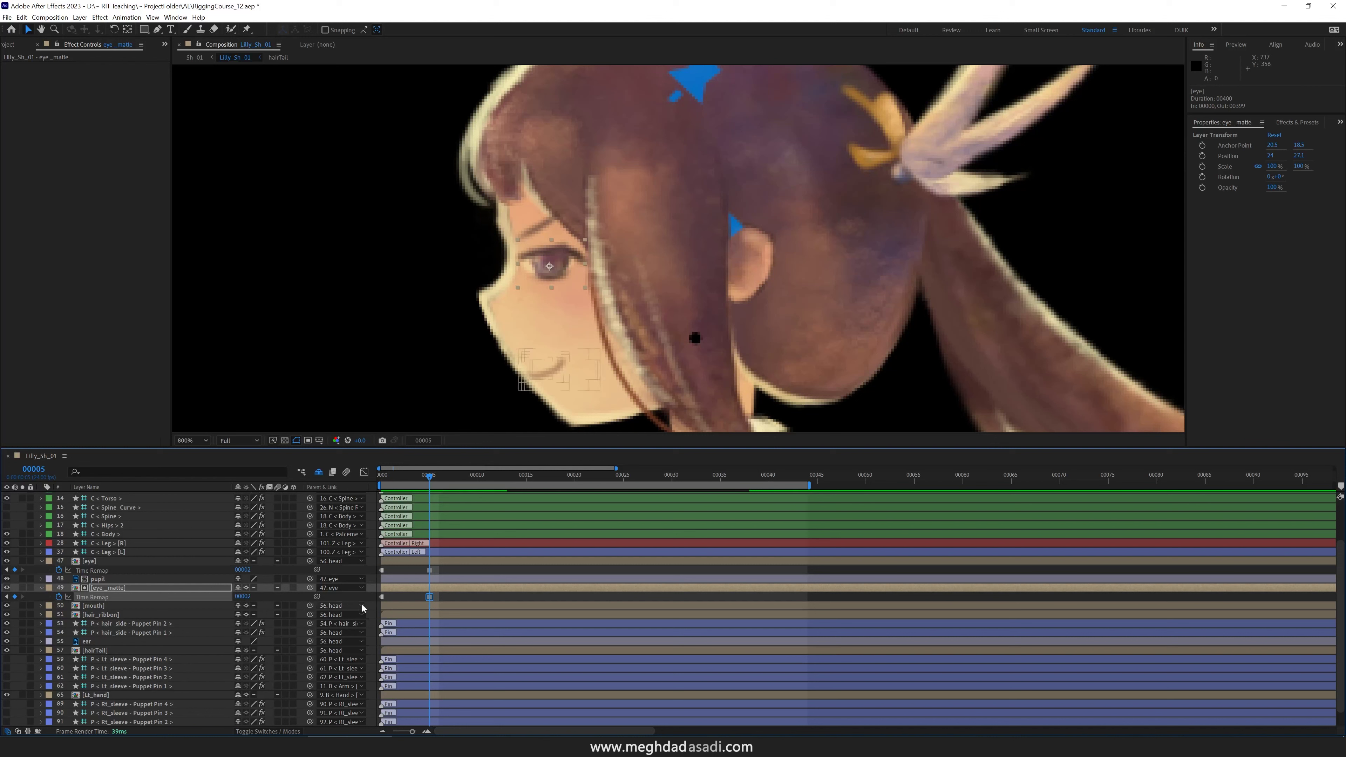
pyautogui.click(430, 597)
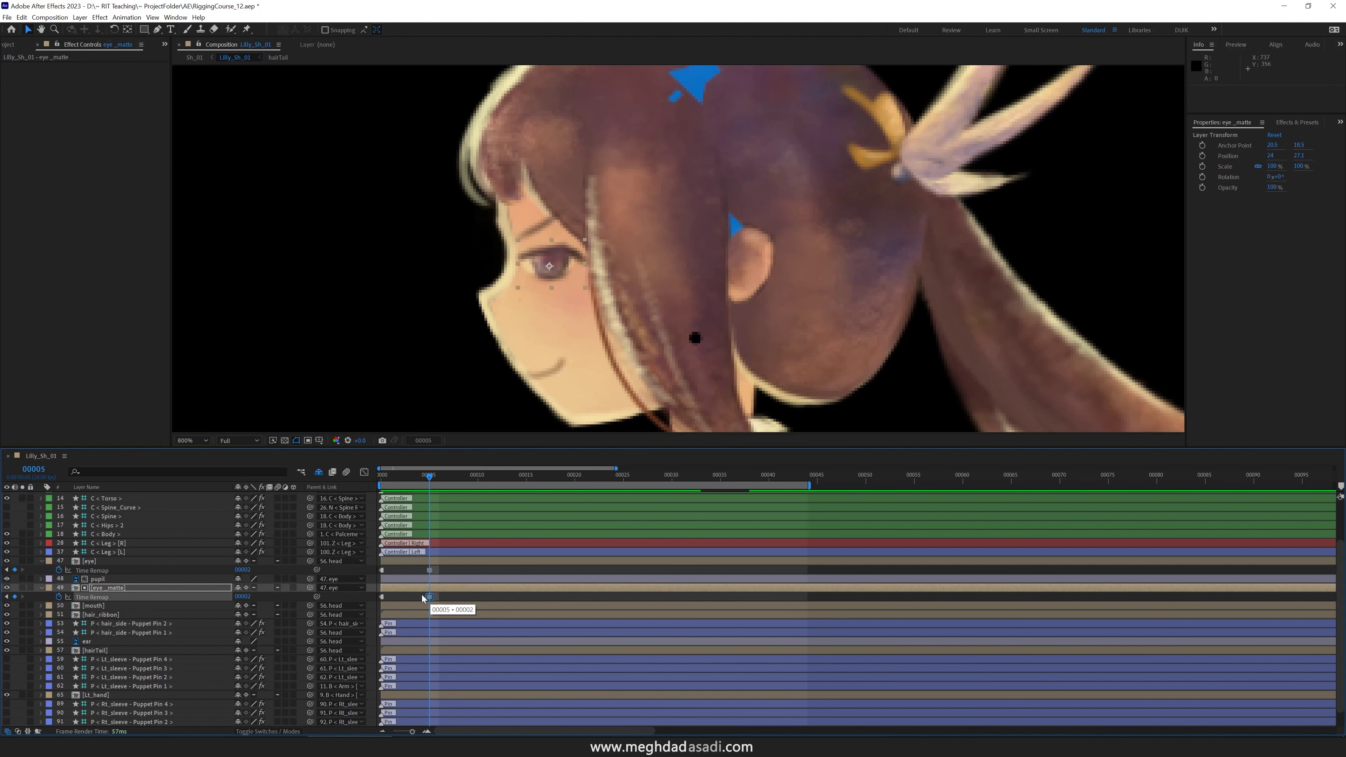
pyautogui.press('Delete')
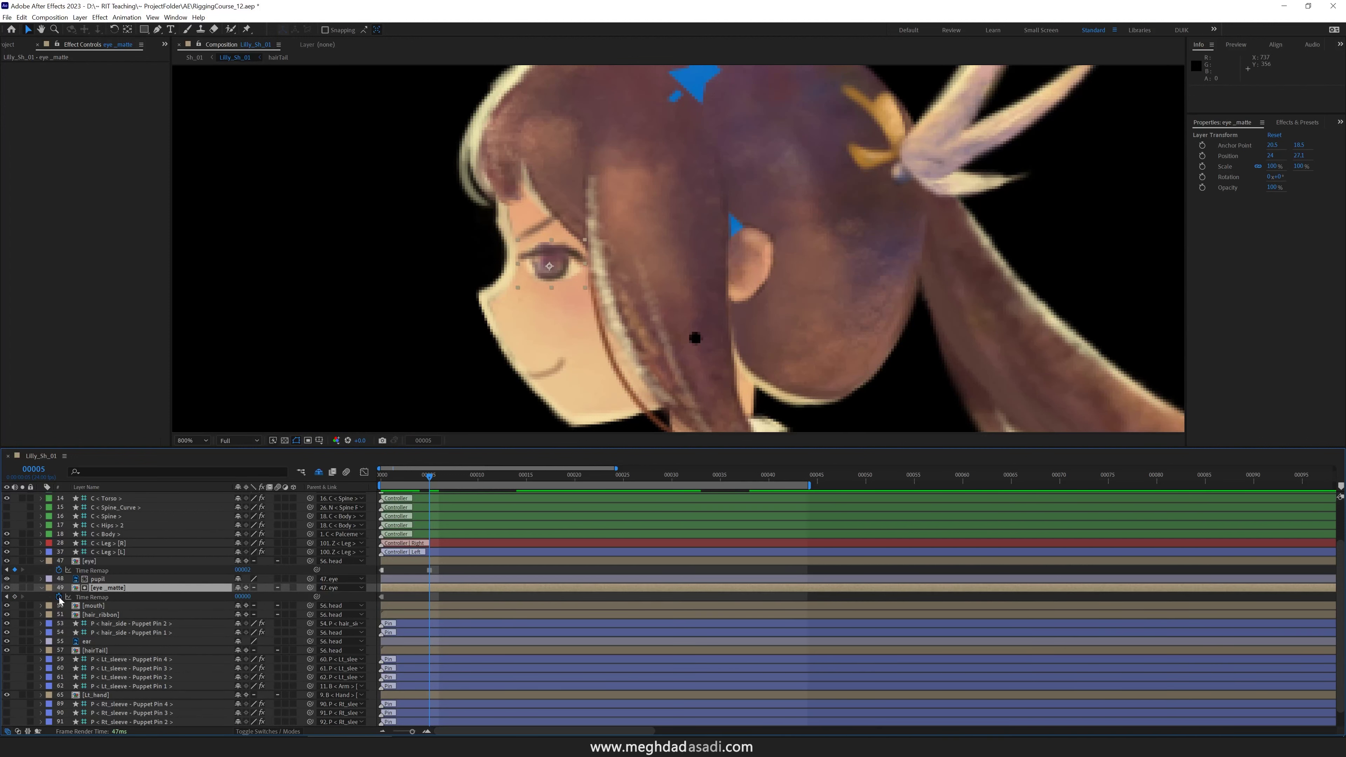
# - Link eye_matte's Time Remap to the eye layer's Time Remap with a pick-whipped expression
pyautogui.keyDown('alt'); pyautogui.click(59, 597); pyautogui.keyUp('alt')
pyautogui.moveTo(265, 605); pyautogui.dragTo(98, 573)
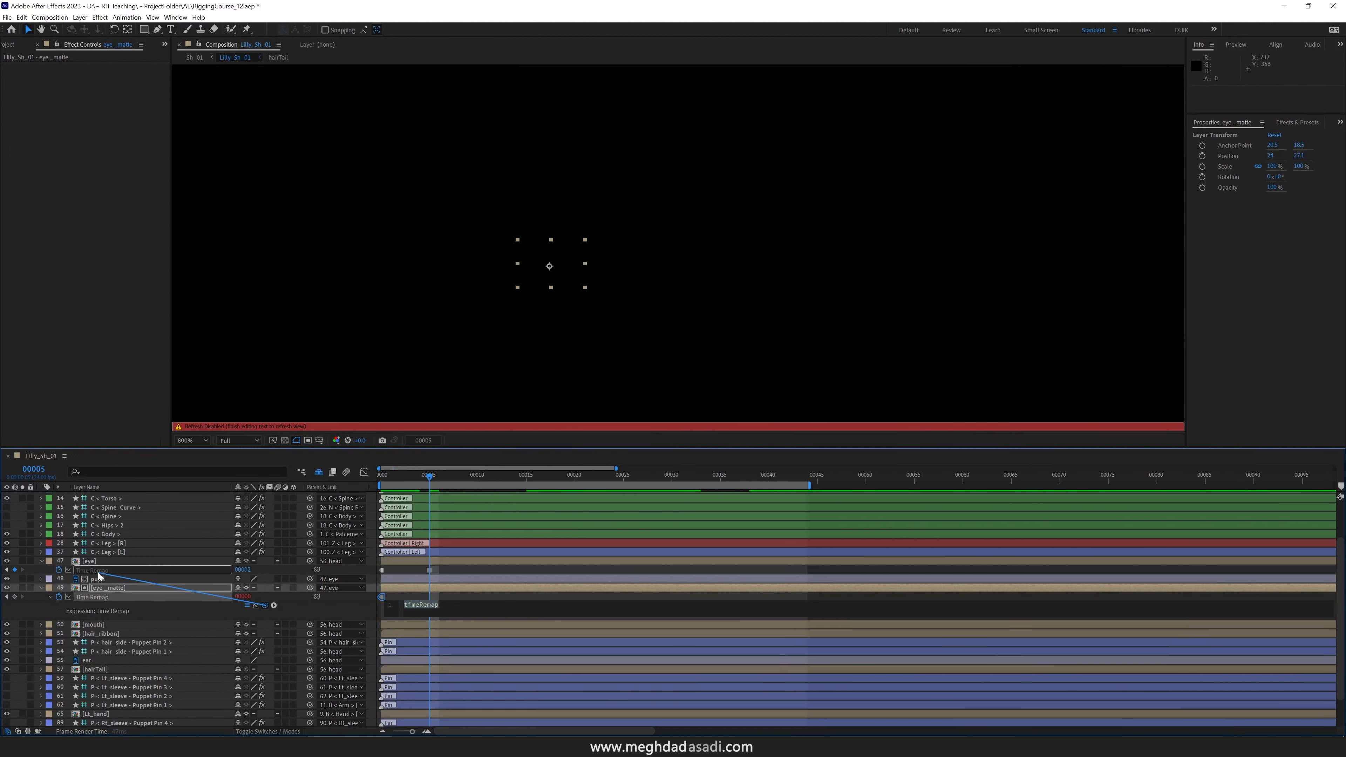
pyautogui.click(378, 593)
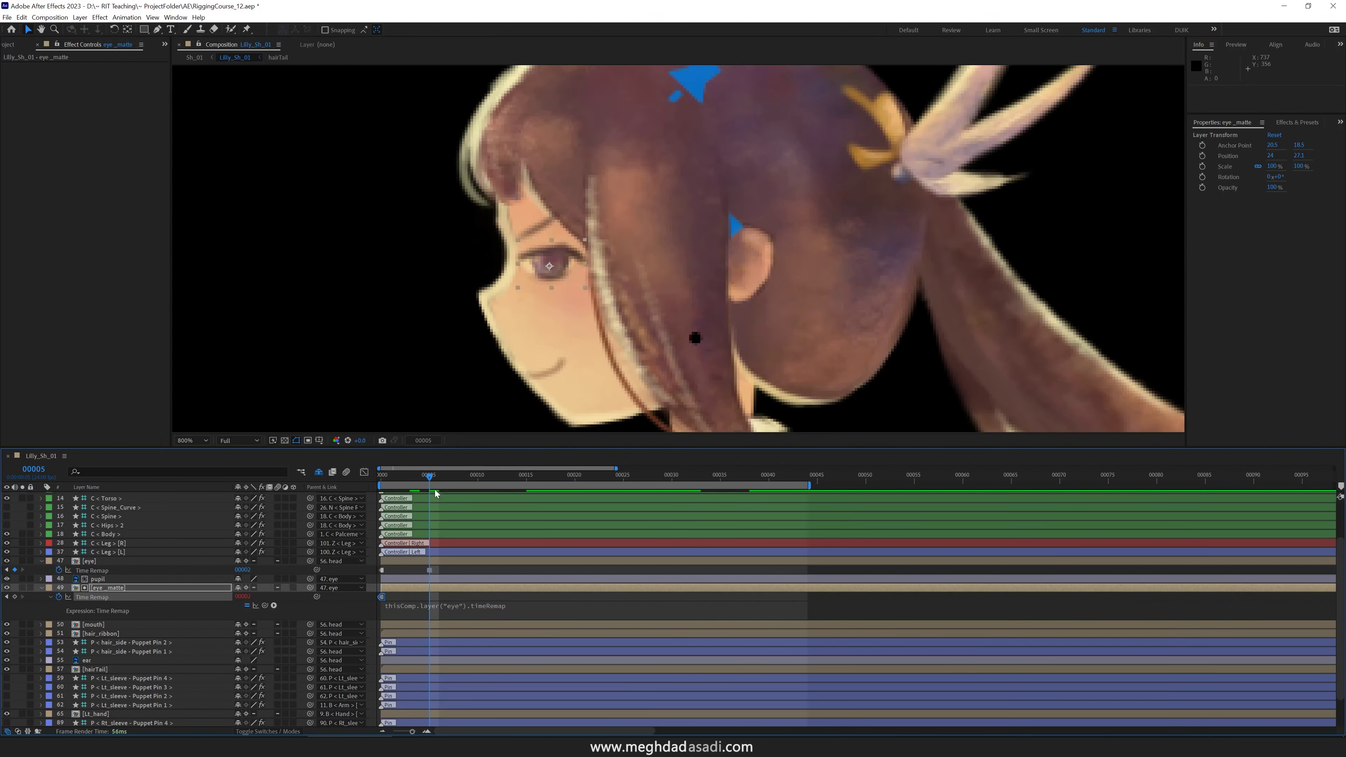
# - Set the eye layer's Time Remap to 1 at frame 16 and to 0 at frame 22
pyautogui.moveTo(435, 478); pyautogui.dragTo(534, 481)
pyautogui.click(244, 569)
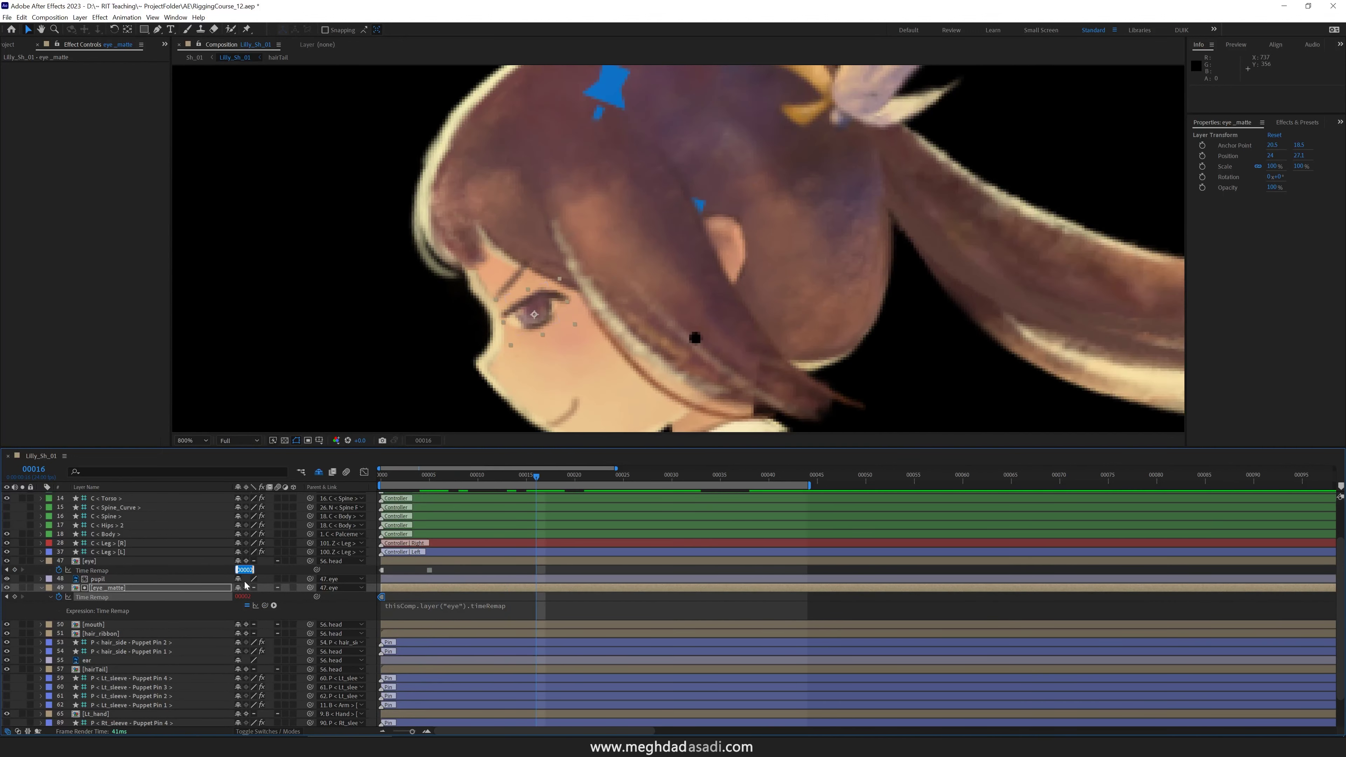
pyautogui.write('1')
pyautogui.press('Return')
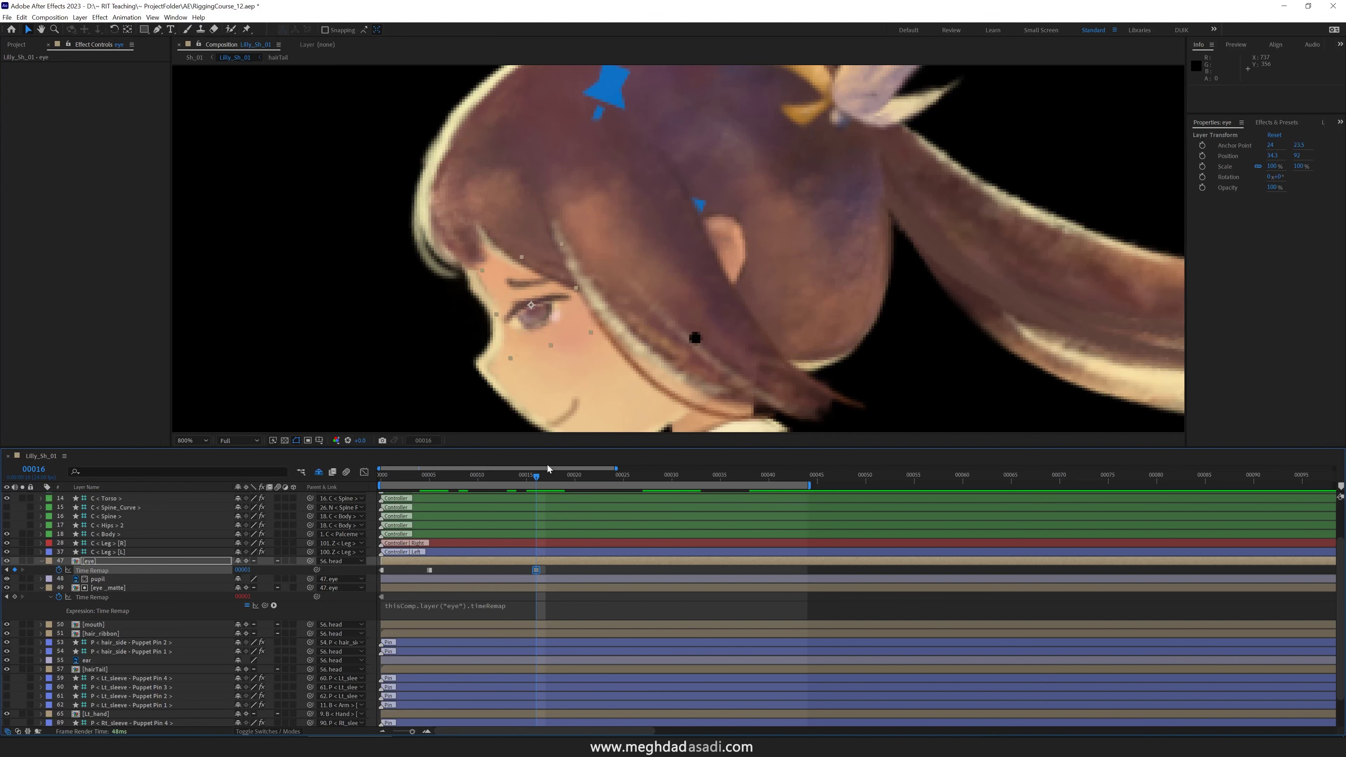
pyautogui.click(593, 476)
pyautogui.click(244, 570)
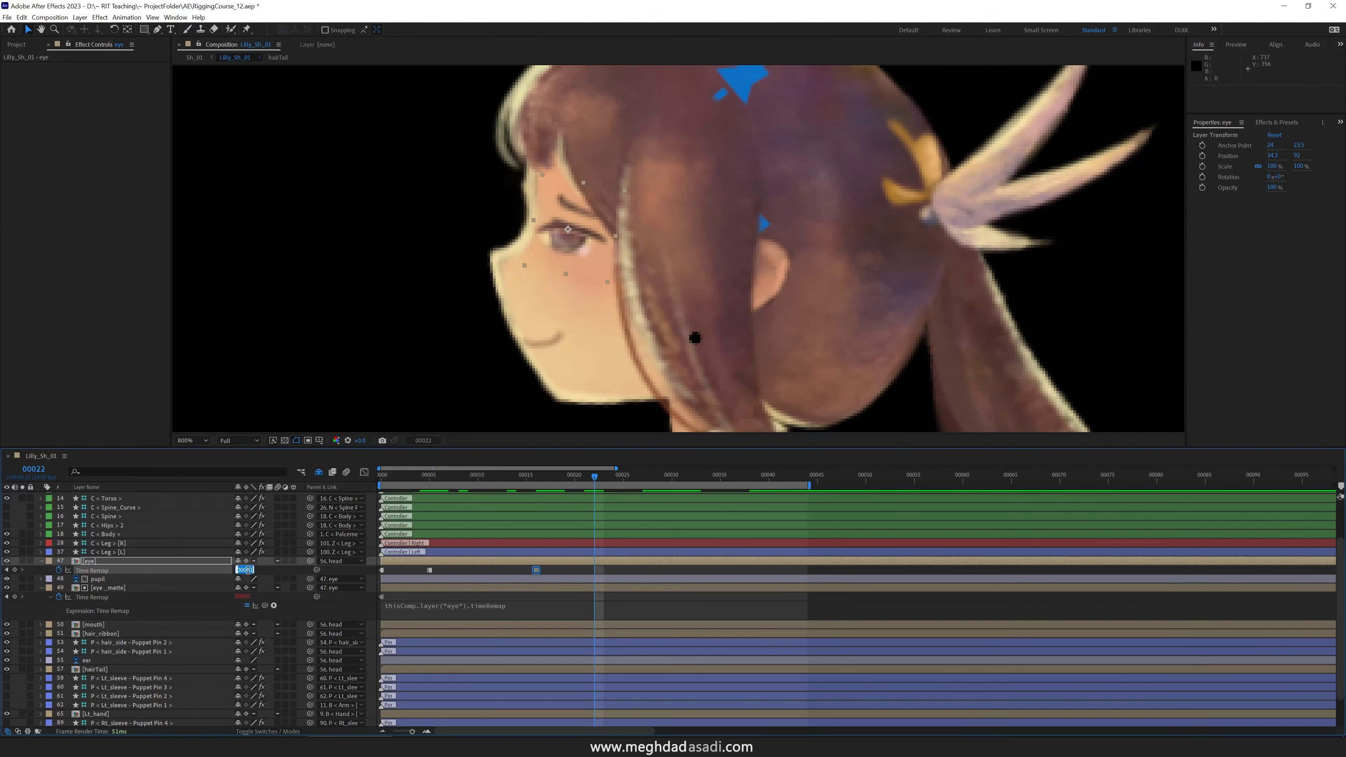
pyautogui.write('0')
pyautogui.press('Return')
# - Lock the eye_matte layer
pyautogui.click(137, 587)
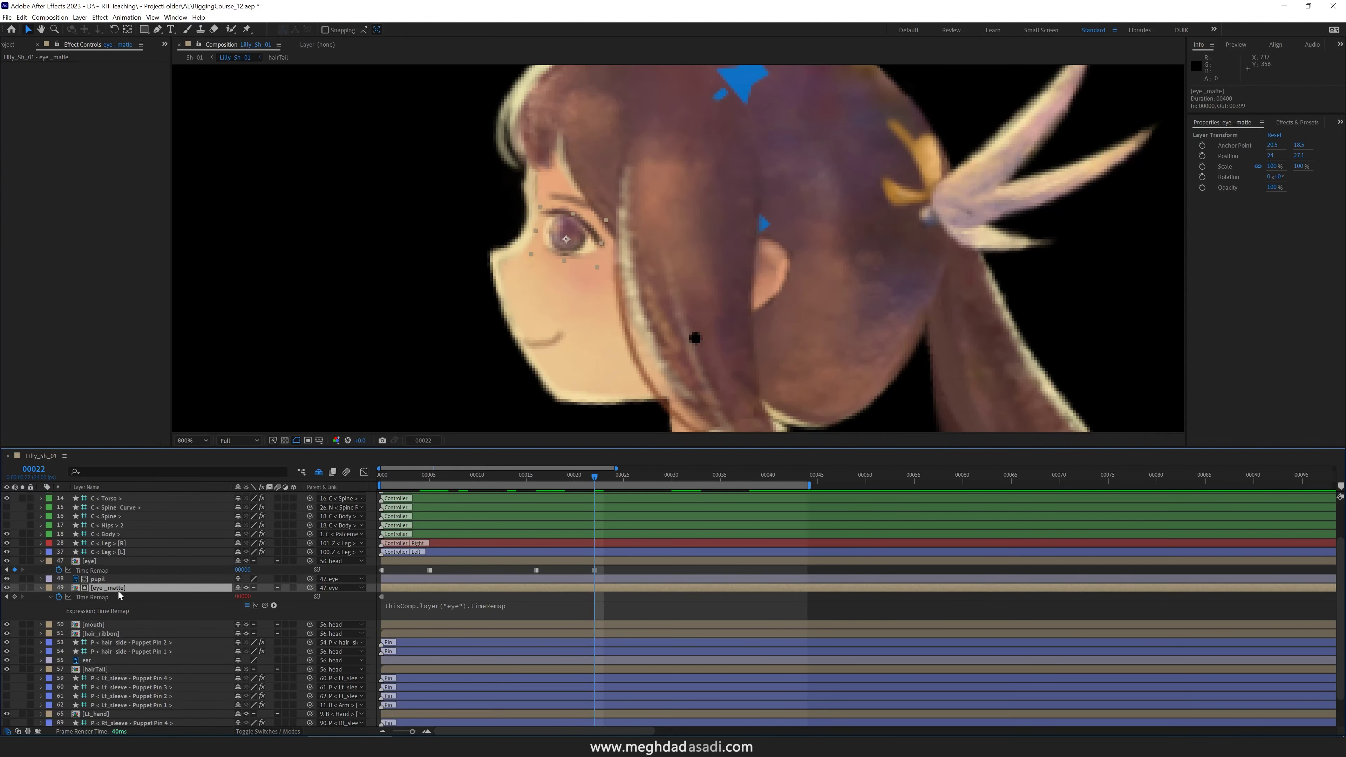
pyautogui.click(30, 587)
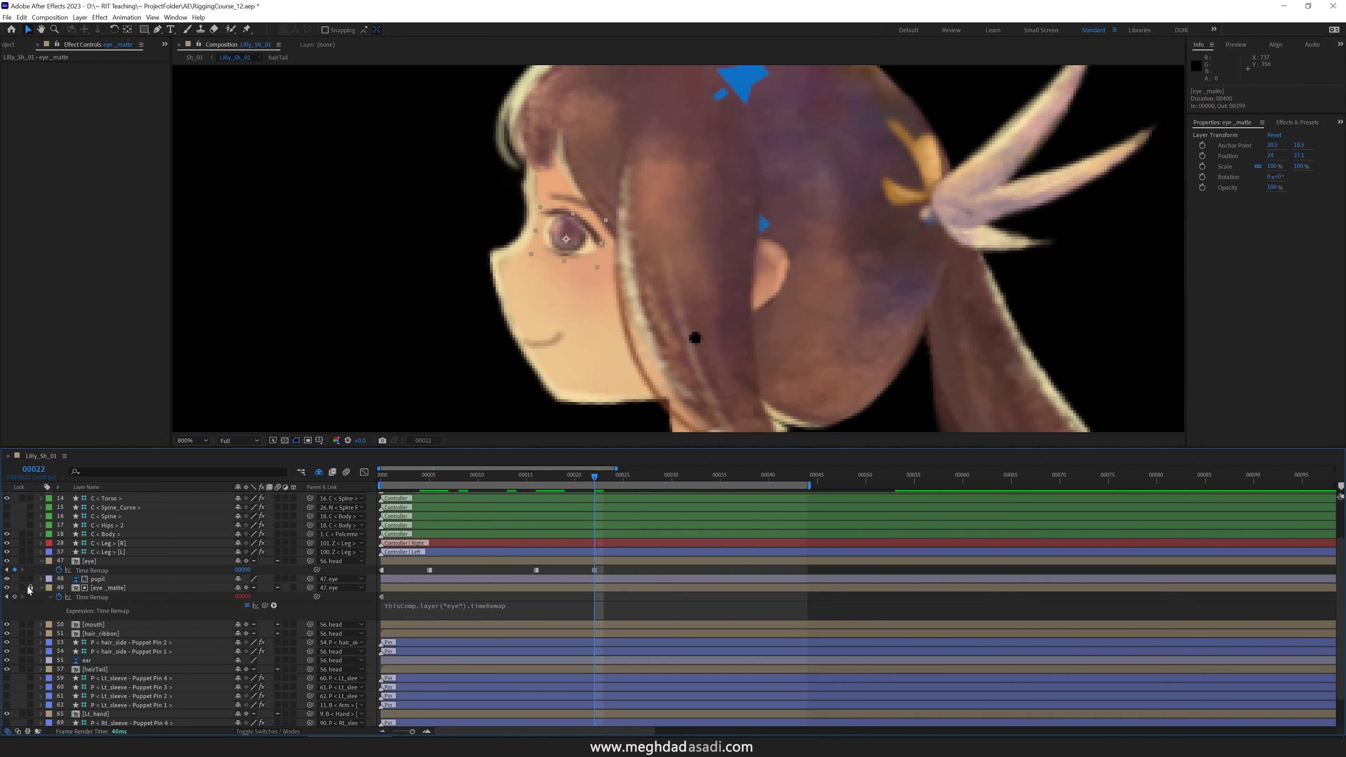
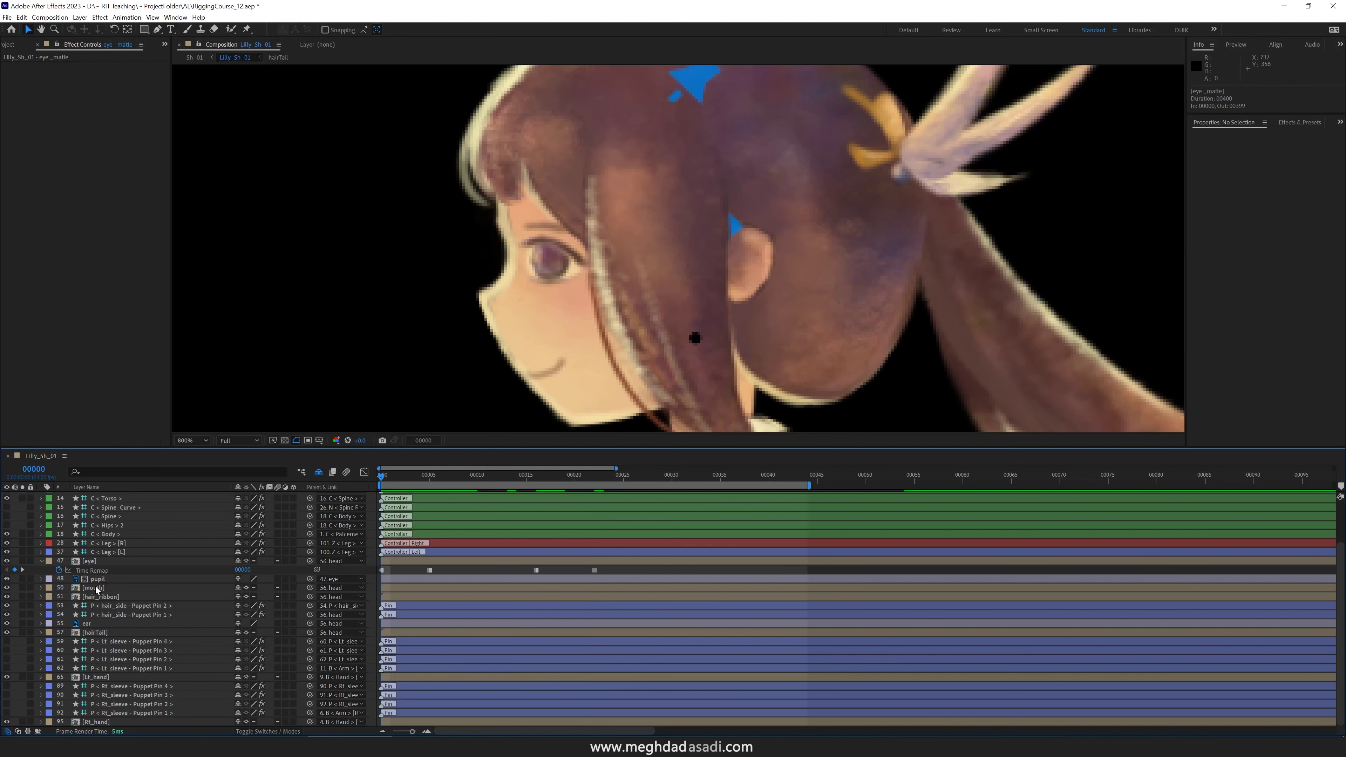
# - Delete all Rotation keyframes from the C < Head > controller
pyautogui.scroll(2, 101, 570)
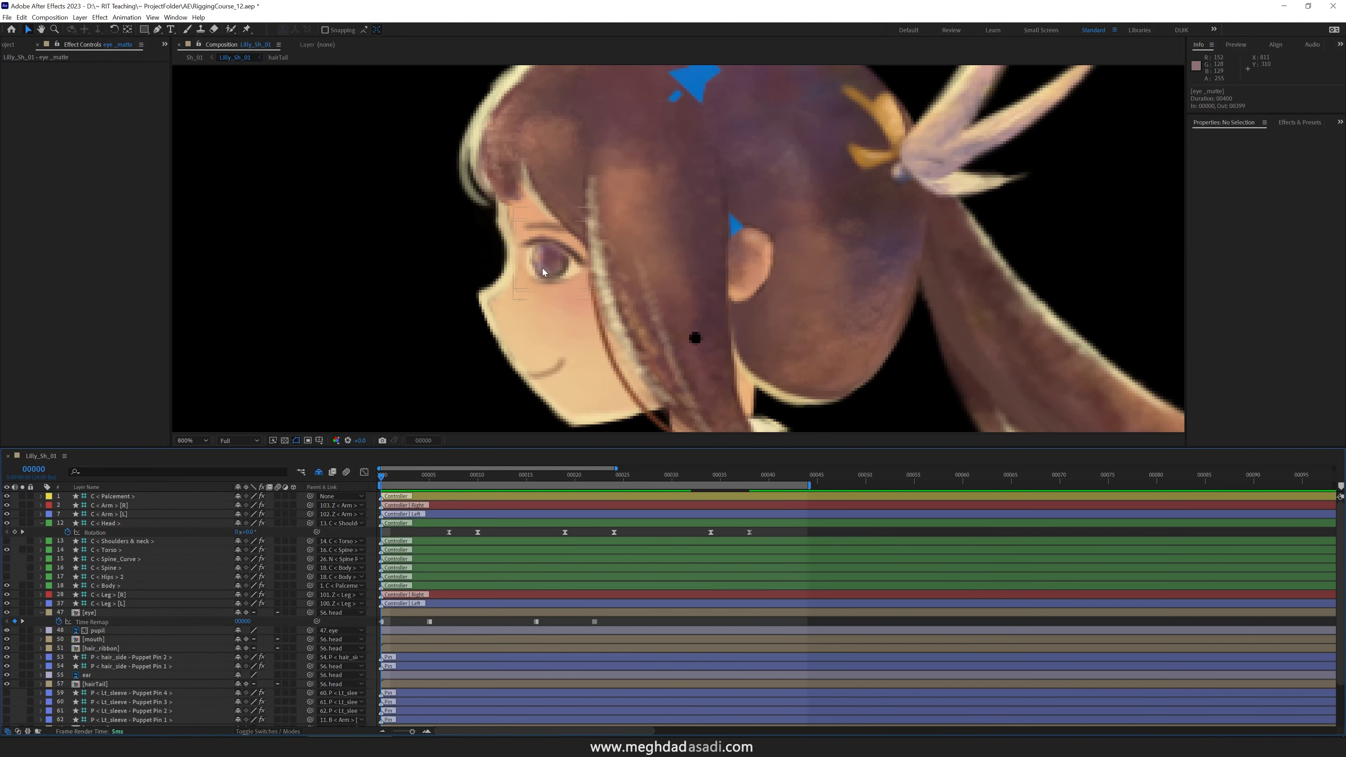
pyautogui.scroll(-1, 649, 304)
pyautogui.click(677, 101)
pyautogui.click(91, 532)
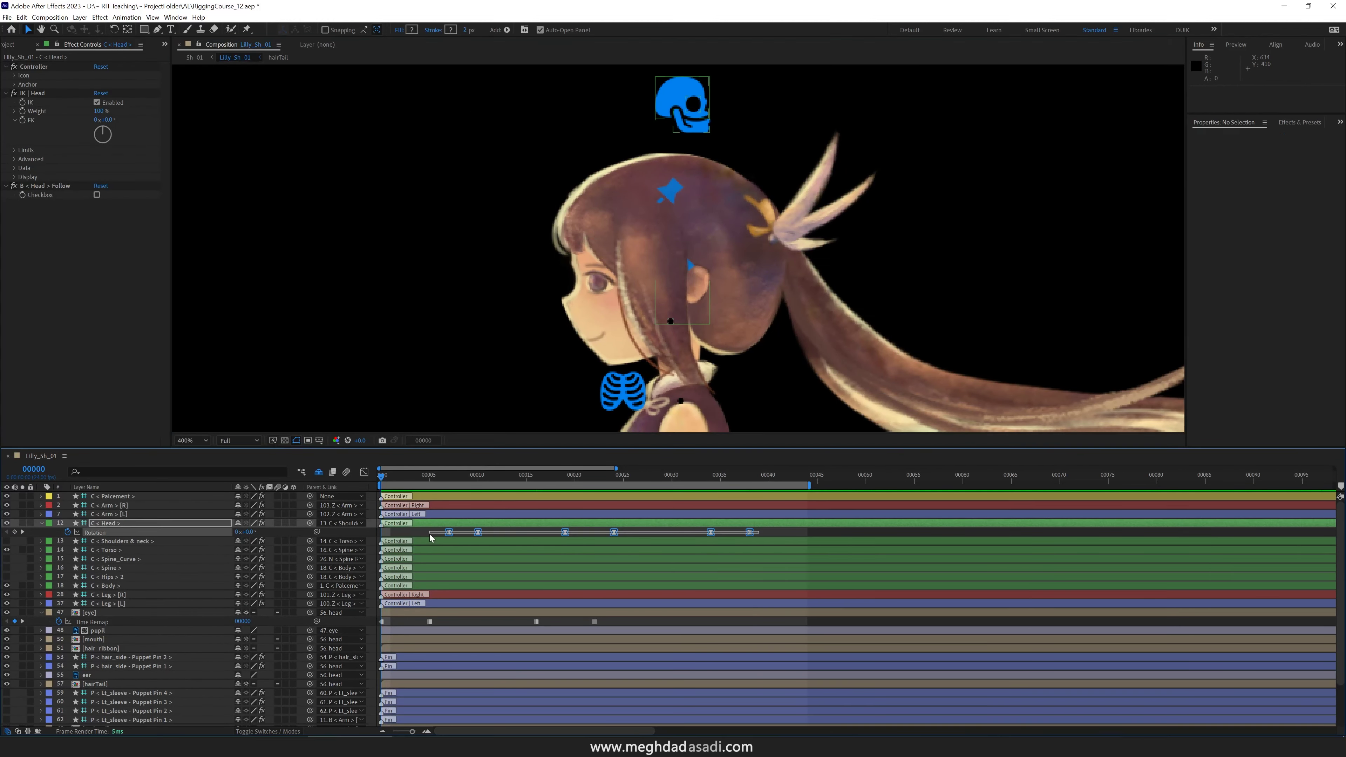
pyautogui.press('Delete')
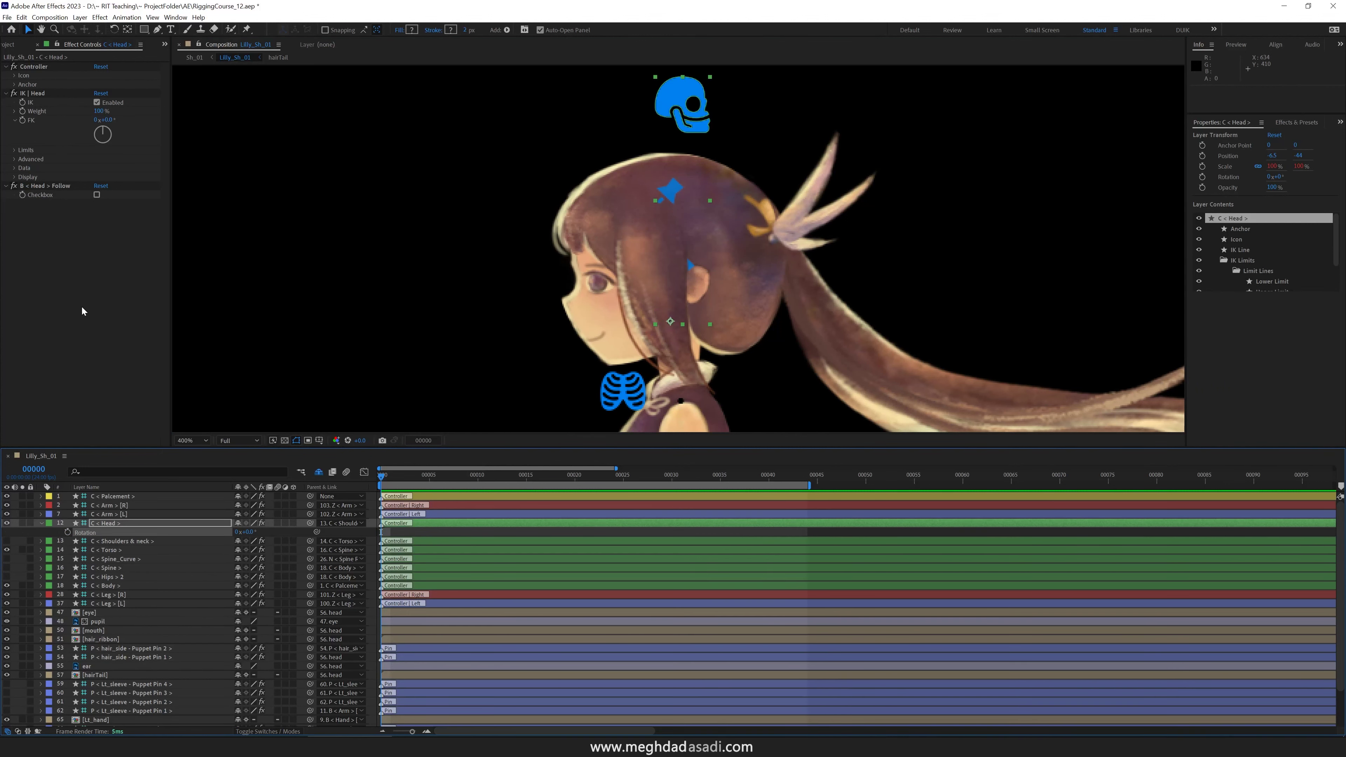
# - Open the hairTail precomp and check the hairTail_C and hairTail_B strands by hiding and showing them again
pyautogui.moveTo(685, 372); pyautogui.dragTo(451, 220)
pyautogui.scroll(-1, 599, 310)
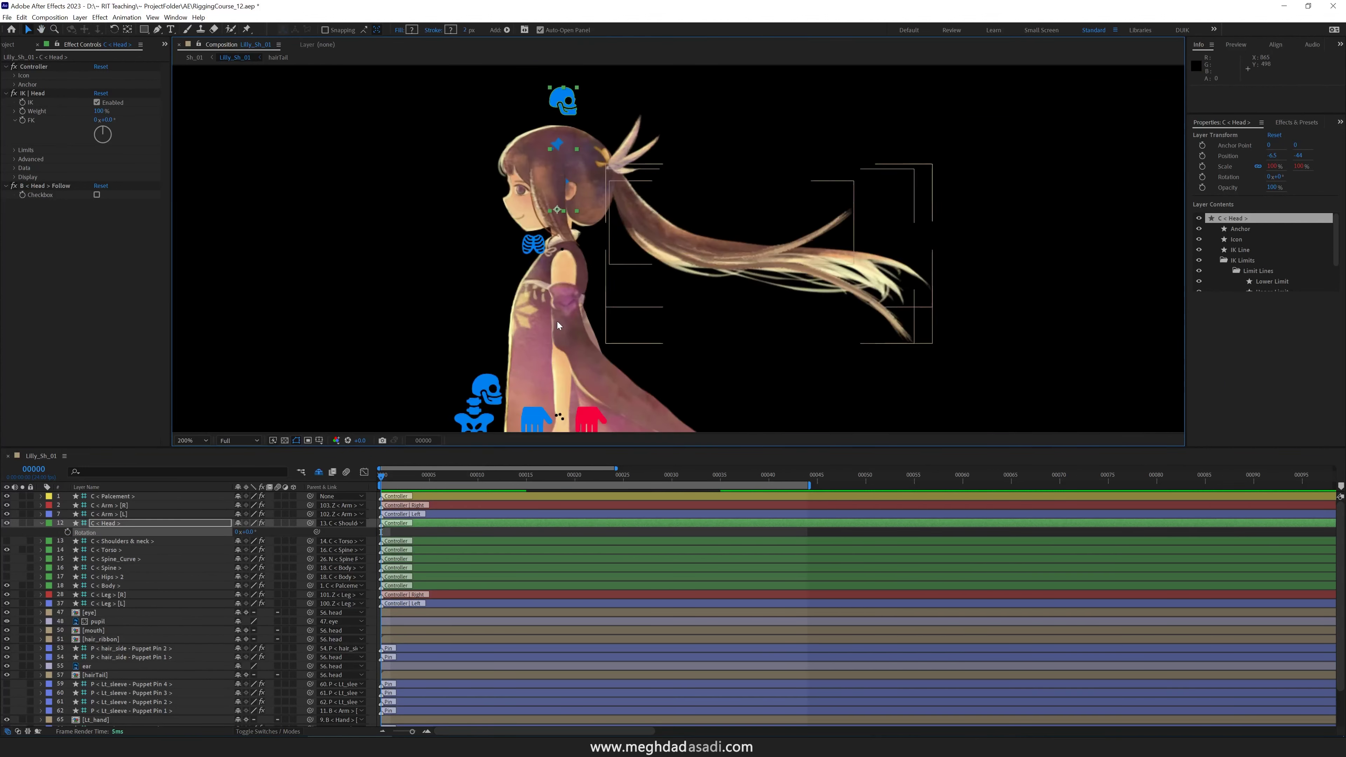
pyautogui.moveTo(613, 301); pyautogui.dragTo(598, 372)
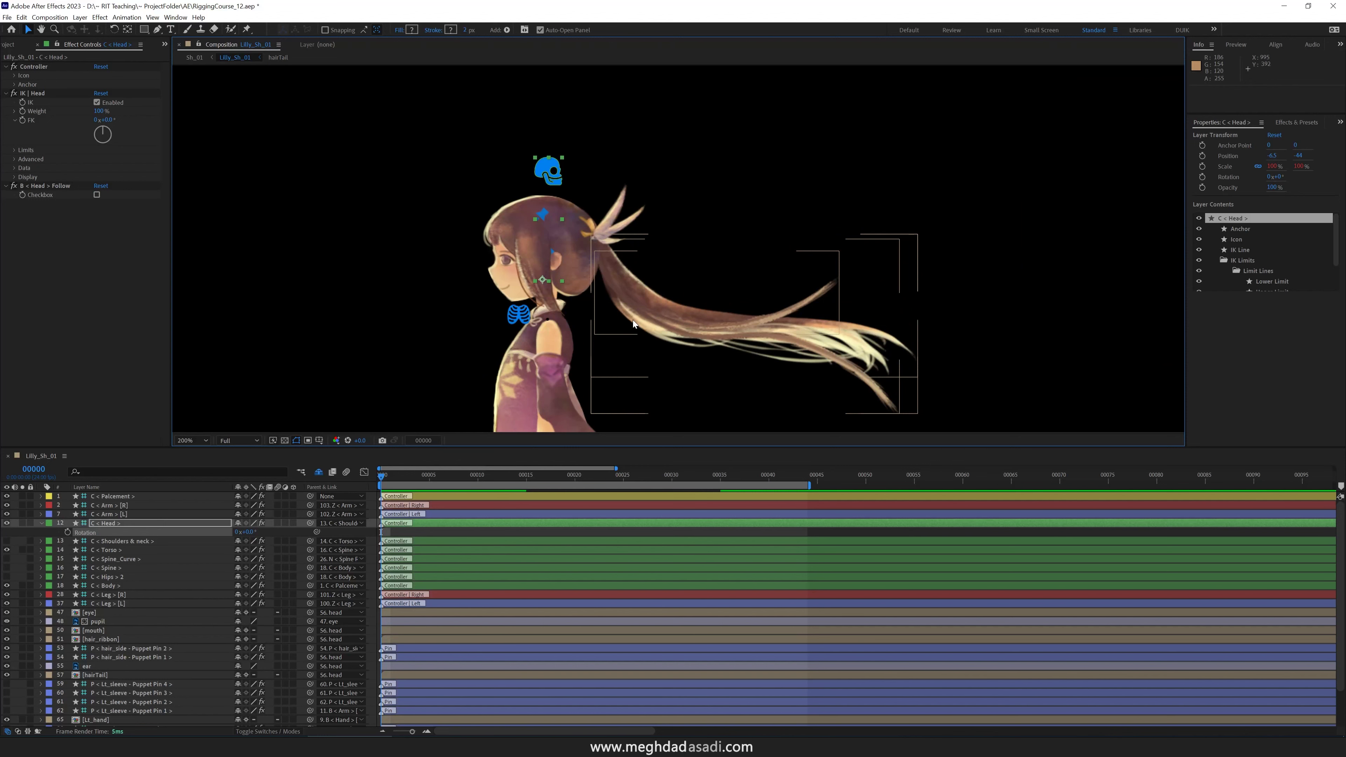
pyautogui.doubleClick(98, 675)
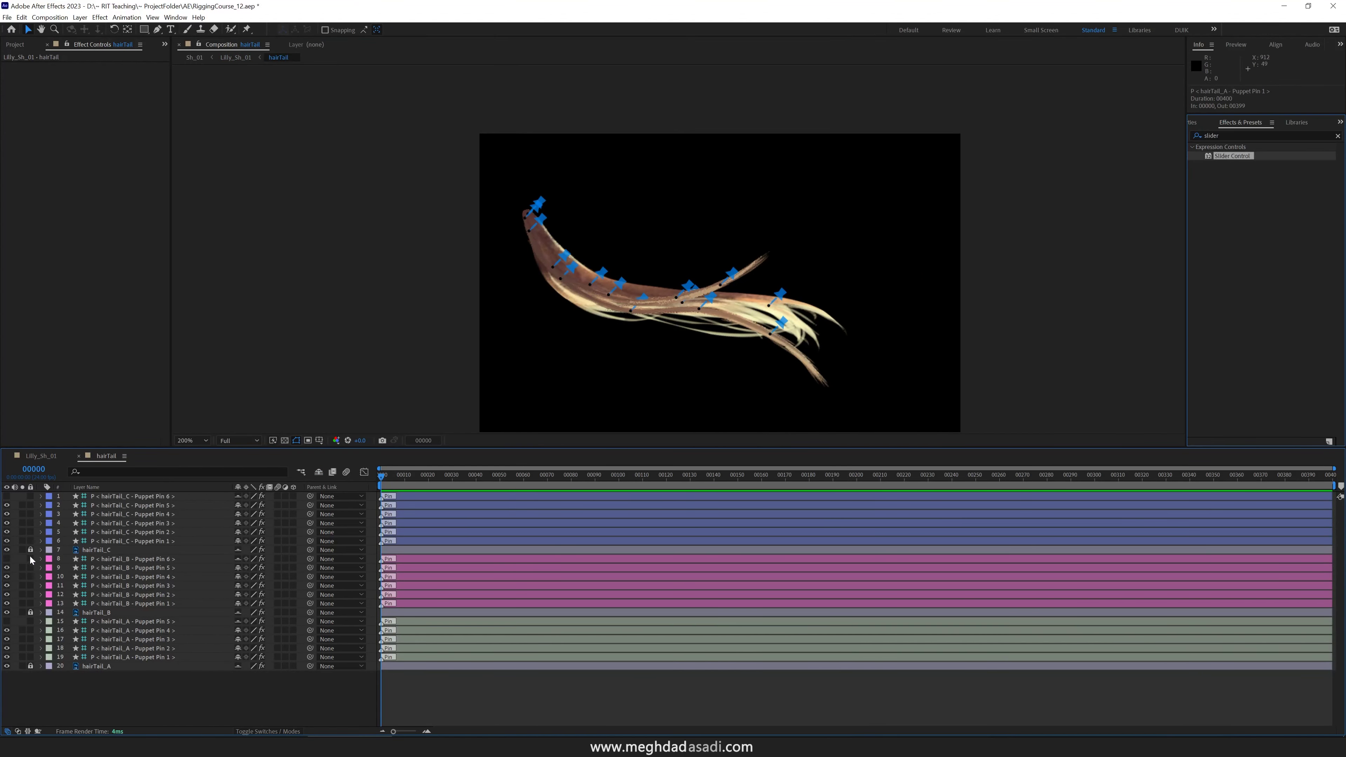
pyautogui.click(7, 551)
pyautogui.click(7, 550)
pyautogui.click(6, 613)
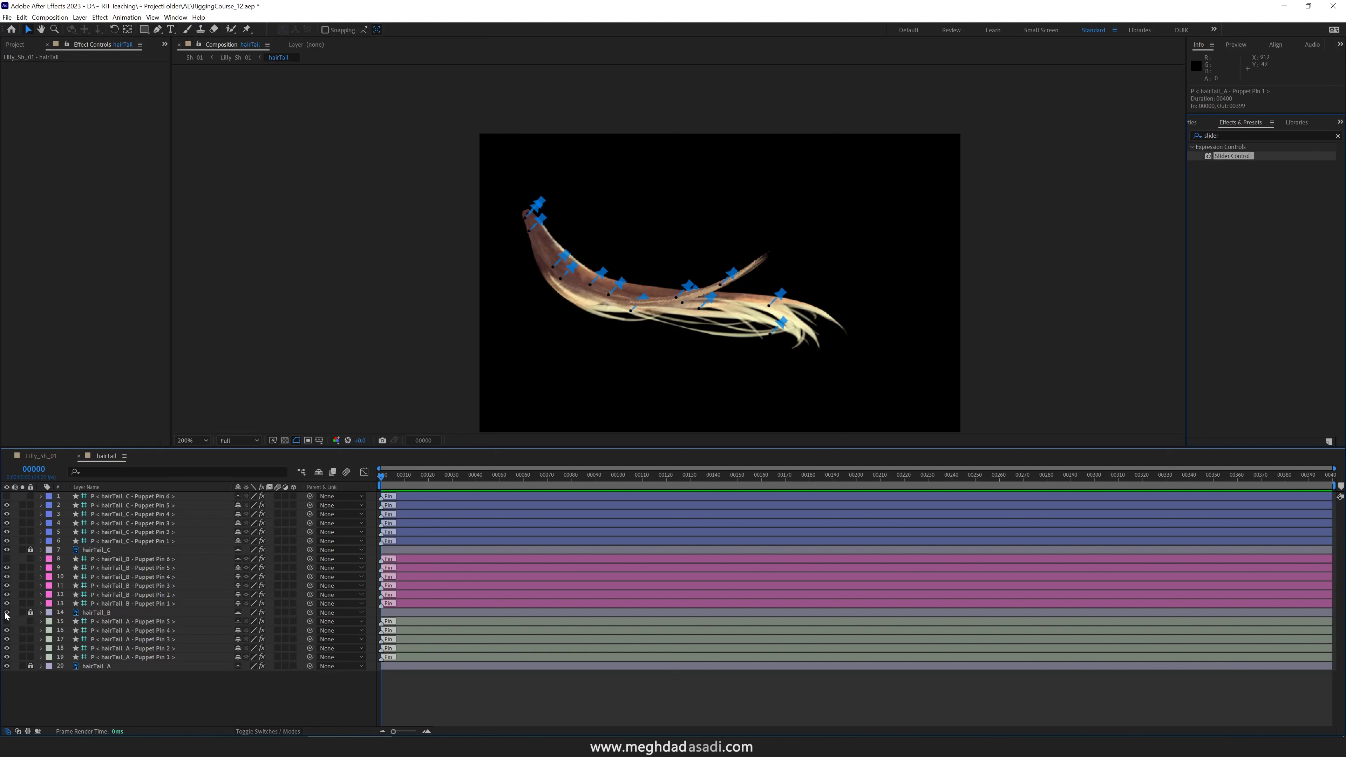
pyautogui.click(7, 613)
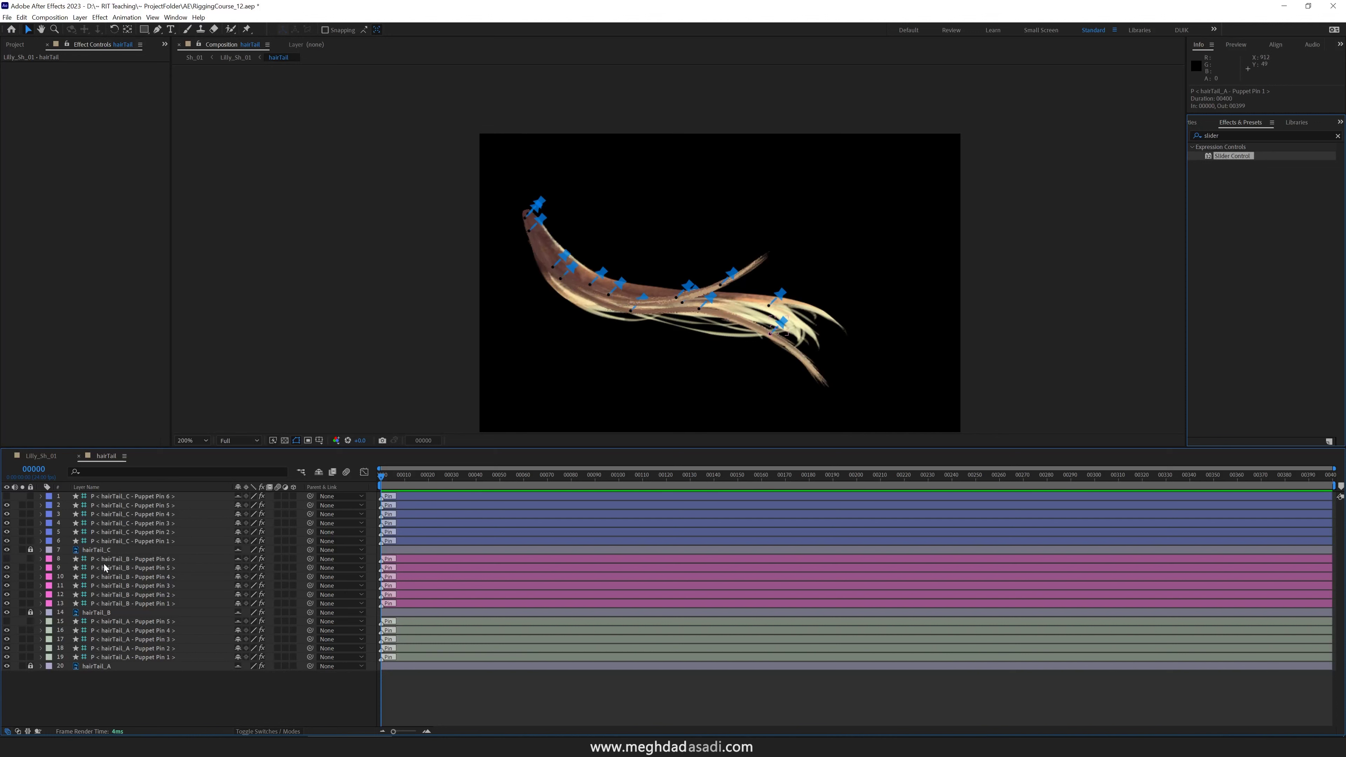
# - Hide all hairTail_C and hairTail_B puppet pins together with the hairTail_C and hairTail_B layers
pyautogui.click(126, 542)
pyautogui.keyDown('shift'); pyautogui.click(101, 498); pyautogui.keyUp('shift')
pyautogui.moveTo(7, 506); pyautogui.dragTo(7, 539)
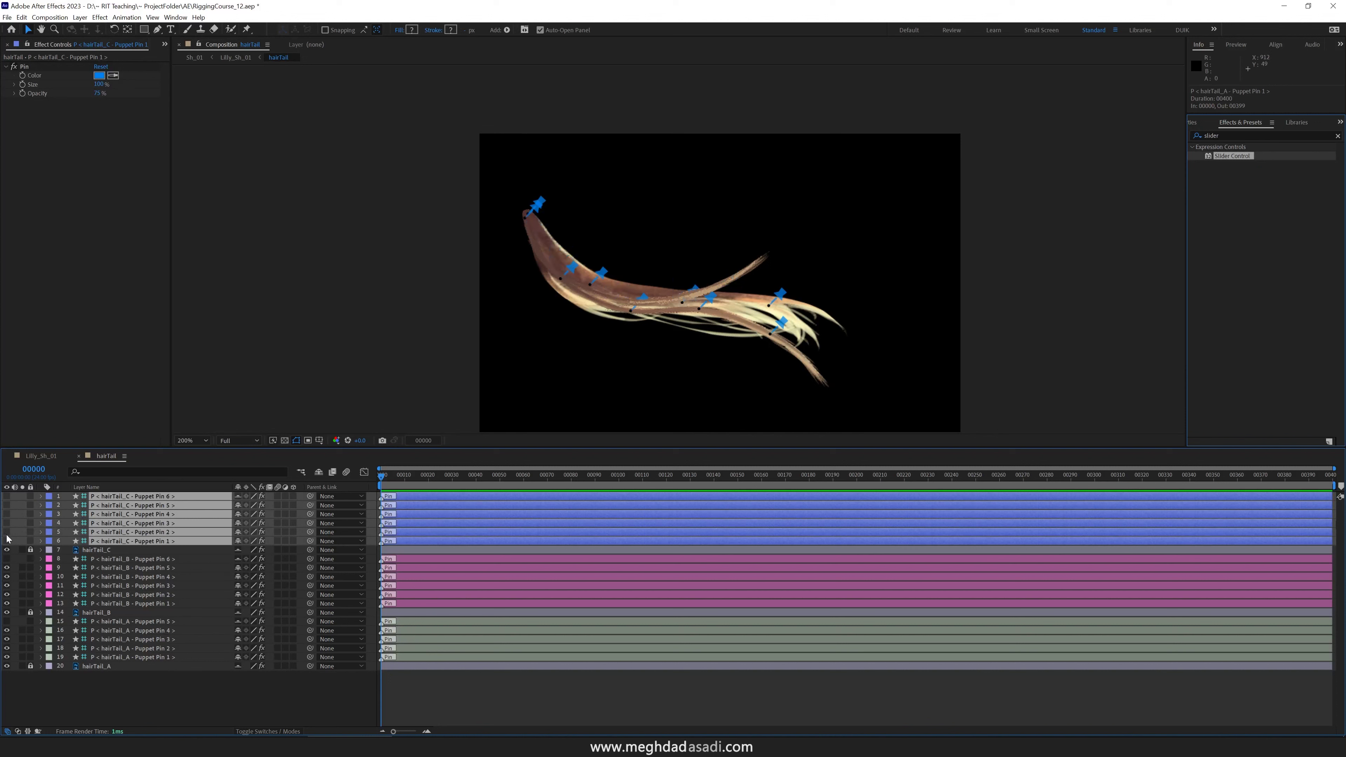
pyautogui.click(117, 560)
pyautogui.keyDown('shift'); pyautogui.click(106, 603); pyautogui.keyUp('shift')
pyautogui.click(7, 603)
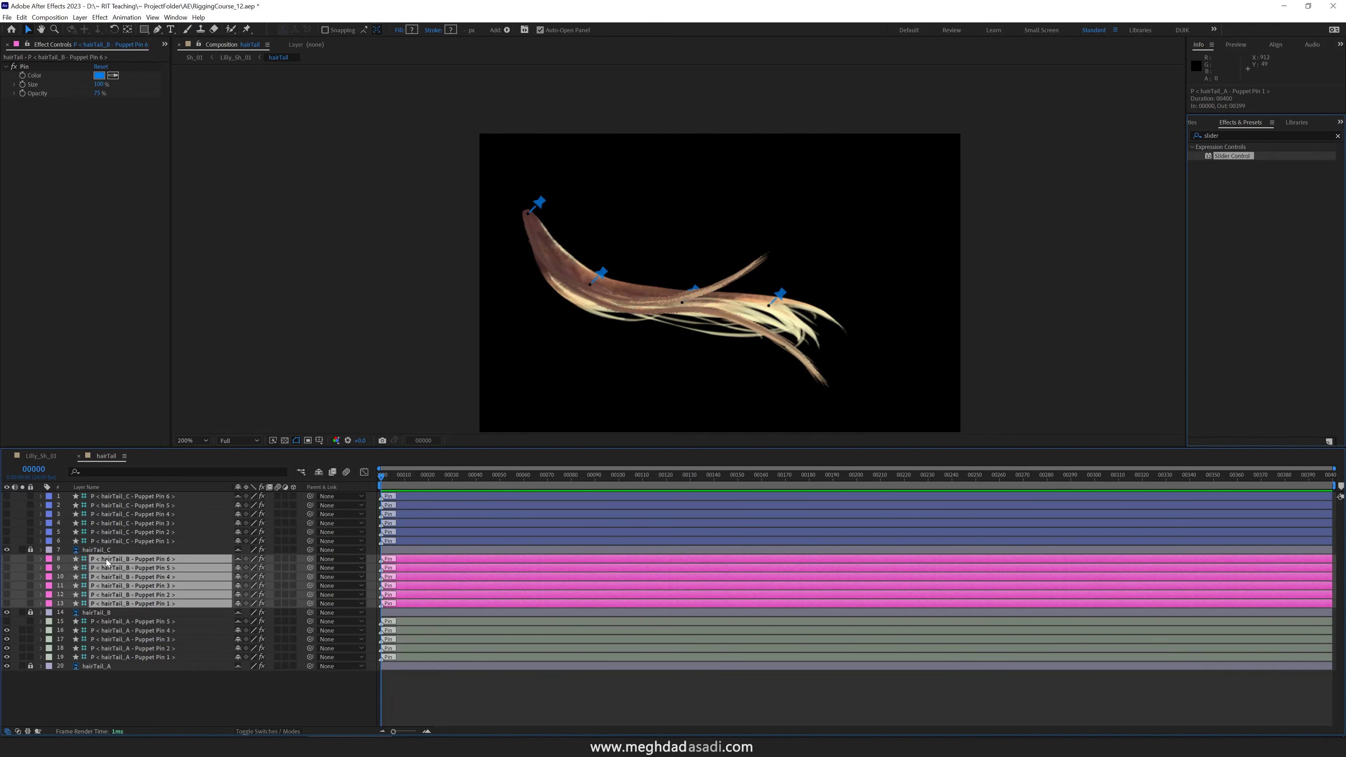
pyautogui.click(7, 551)
pyautogui.click(7, 613)
# - Parent the hairTail_A puppet pins in a chain, Pin 5 to 4, 4 to 3, 3 to 2 and 2 to 1
pyautogui.click(159, 622)
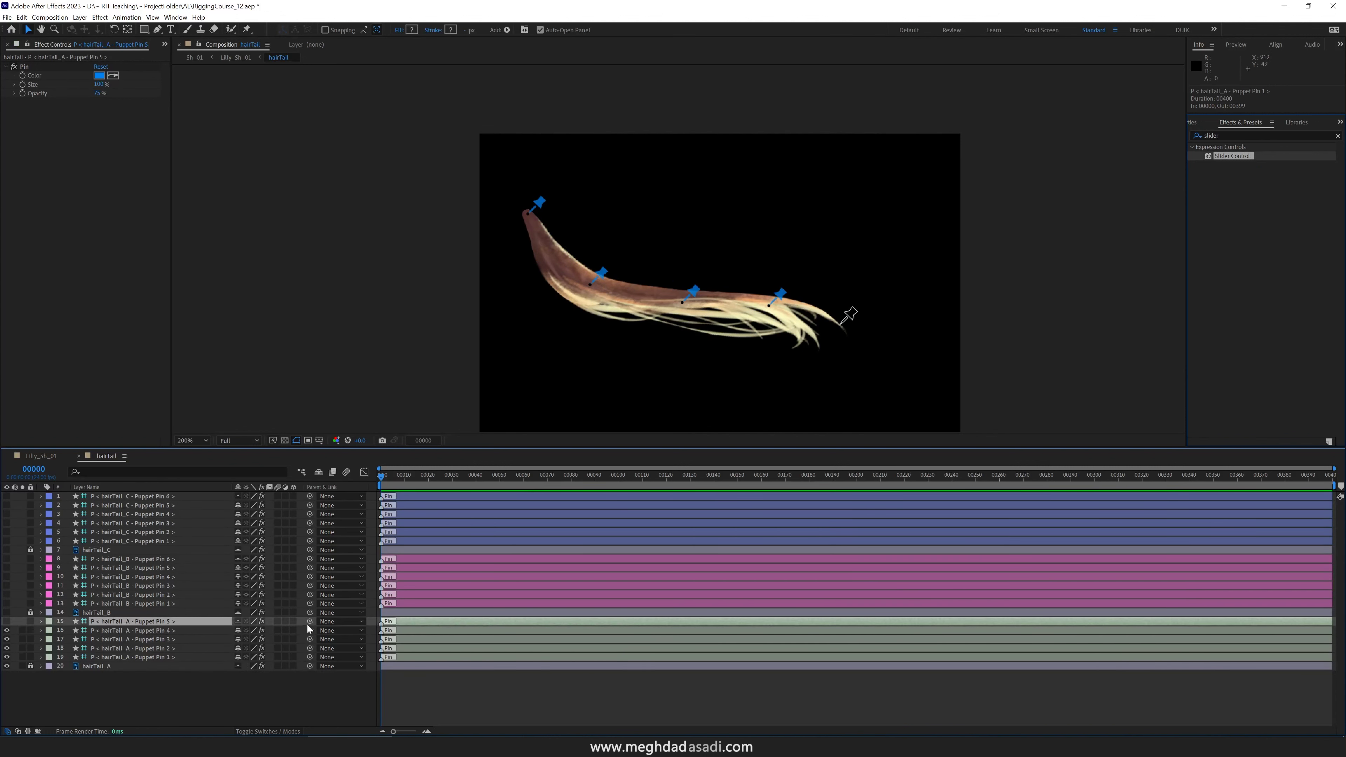
pyautogui.moveTo(310, 622); pyautogui.dragTo(201, 648)
pyautogui.moveTo(310, 648); pyautogui.dragTo(144, 657)
# - Show the Rotation of hairTail_A Puppet Pin 1 and add a Slider Control named amp to it
pyautogui.click(145, 657)
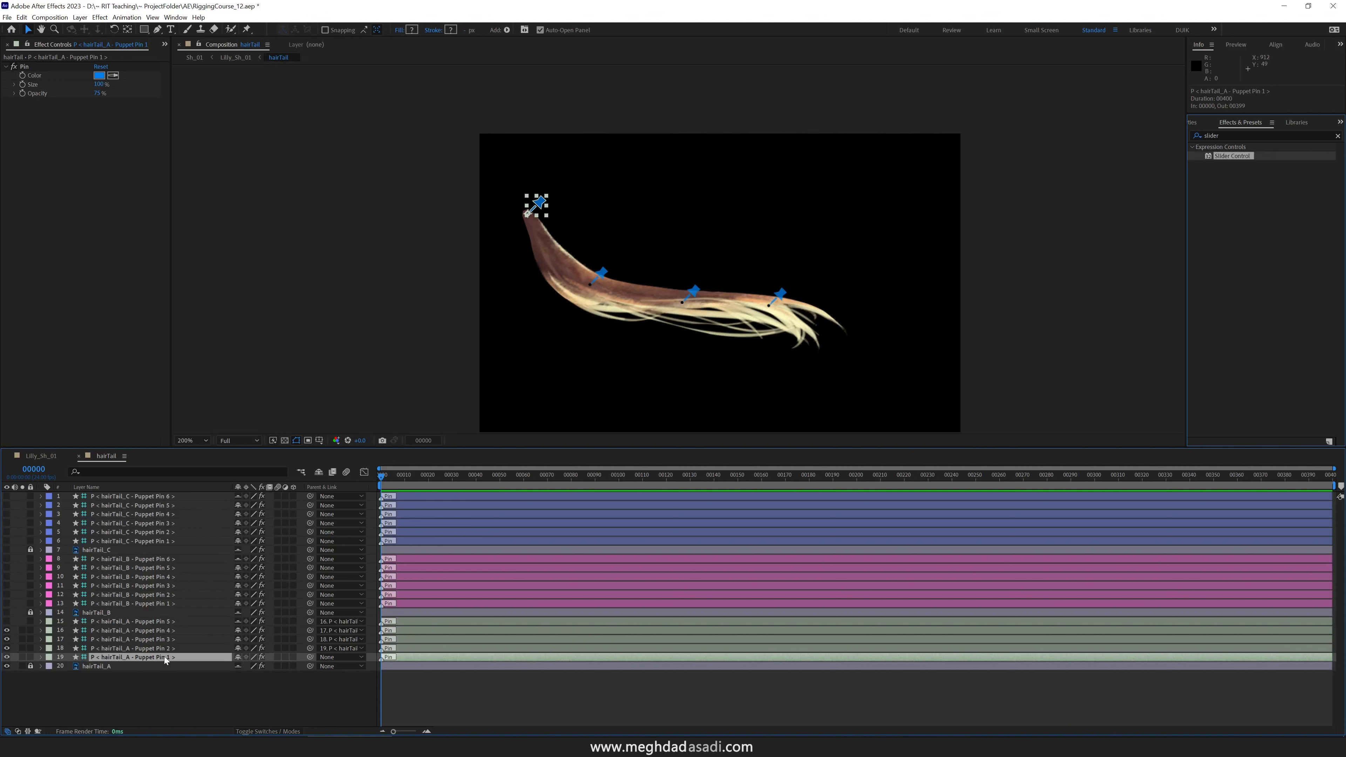
pyautogui.press('r')
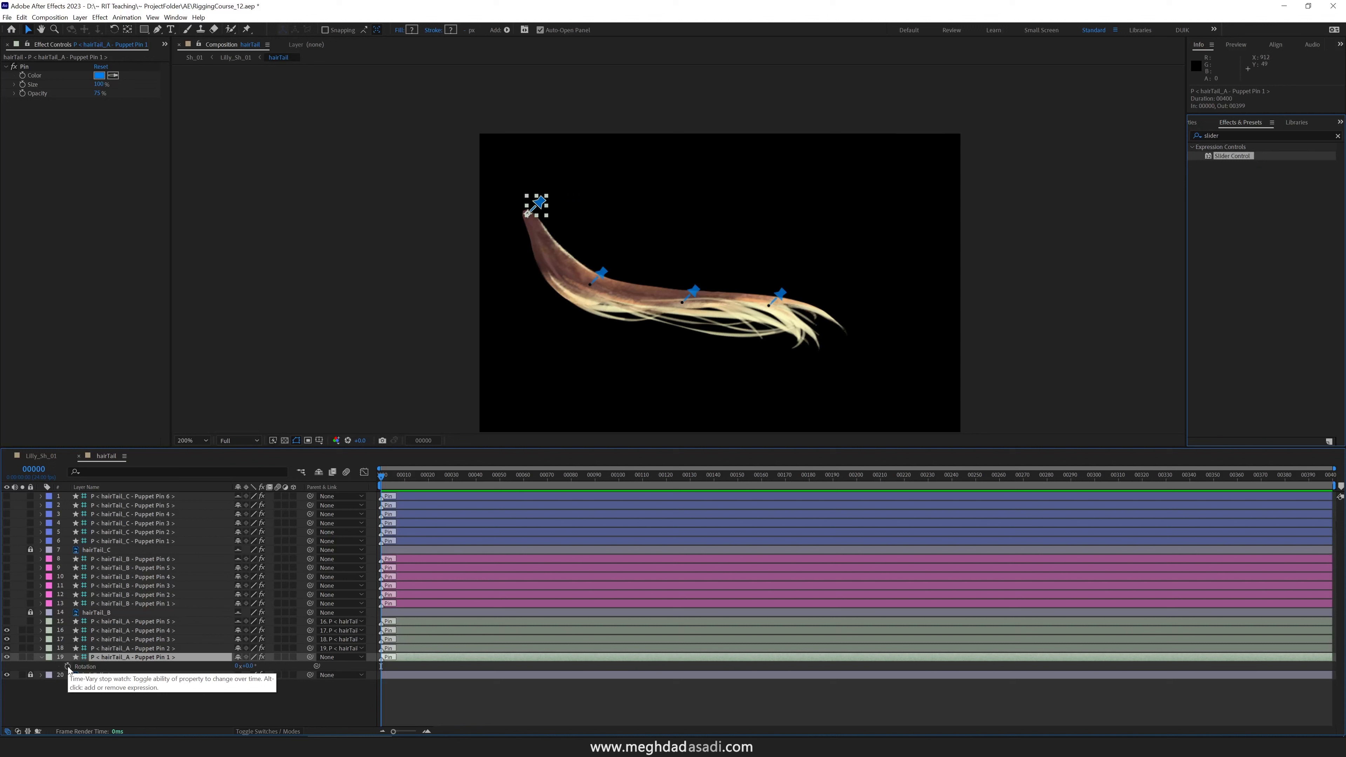
pyautogui.doubleClick(1233, 155)
pyautogui.press('Return')
pyautogui.write('amp')
pyautogui.press('Return')
# - Duplicate the amp slider into two more sliders named freq and offset
pyautogui.hotkey('ctrl', 'd')
pyautogui.press('Return')
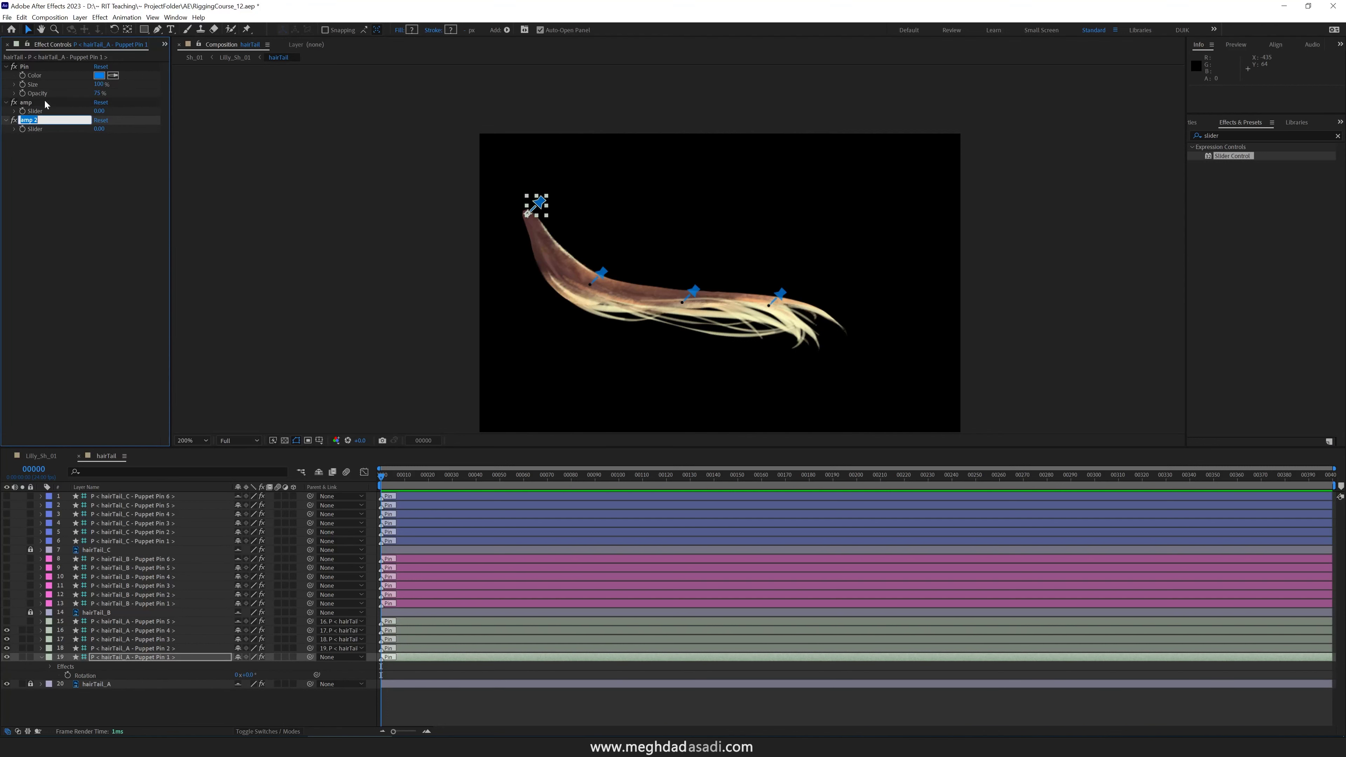
pyautogui.write('freq')
pyautogui.press('Return')
pyautogui.hotkey('ctrl', 'd')
pyautogui.press('Return')
pyautogui.write('offset')
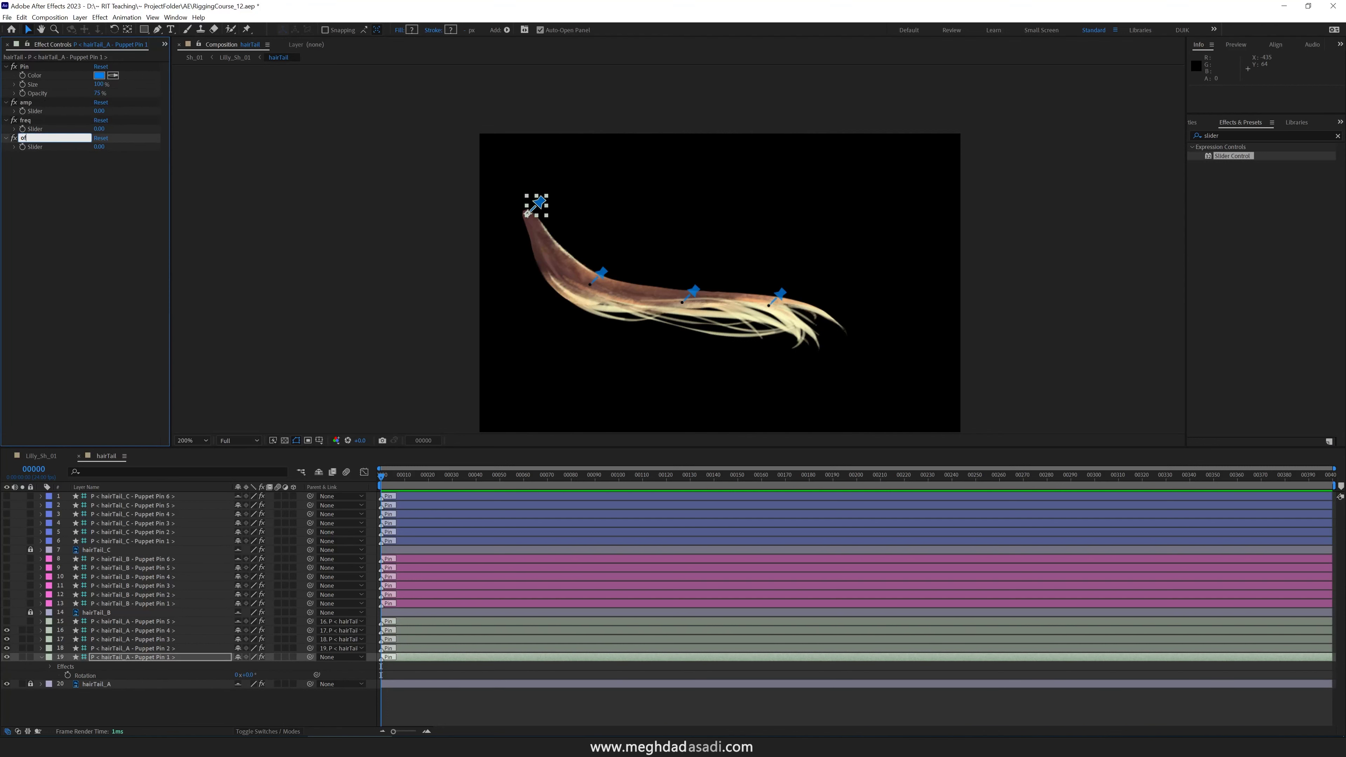
pyautogui.press('Return')
# - Give hairTail_A Puppet Pin 1's Rotation the expression amp slider * Math.sin(freq slider * time), pick-whipping both sliders
pyautogui.keyDown('alt'); pyautogui.click(67, 675); pyautogui.keyUp('alt')
pyautogui.write('Math.sun')
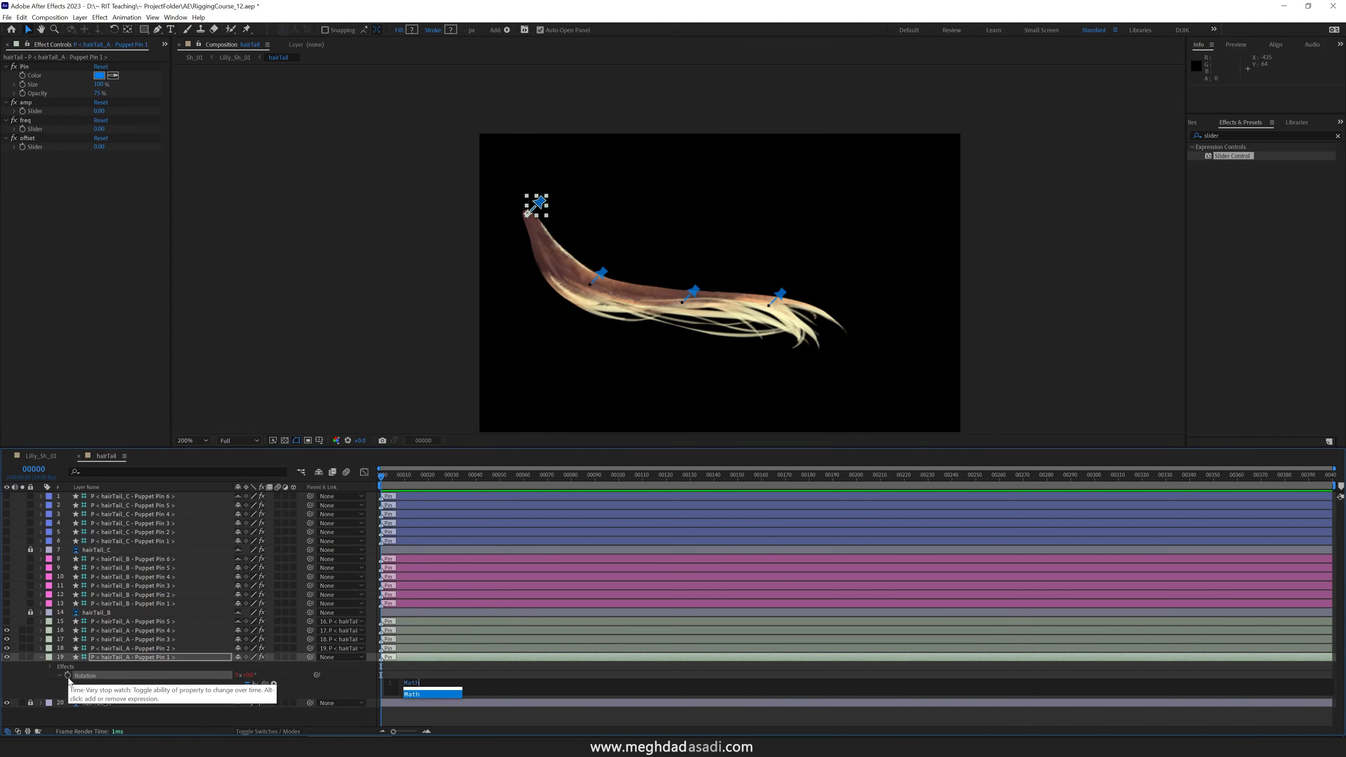
pyautogui.press('BackSpace')
pyautogui.press('BackSpace')
pyautogui.write('in(time')
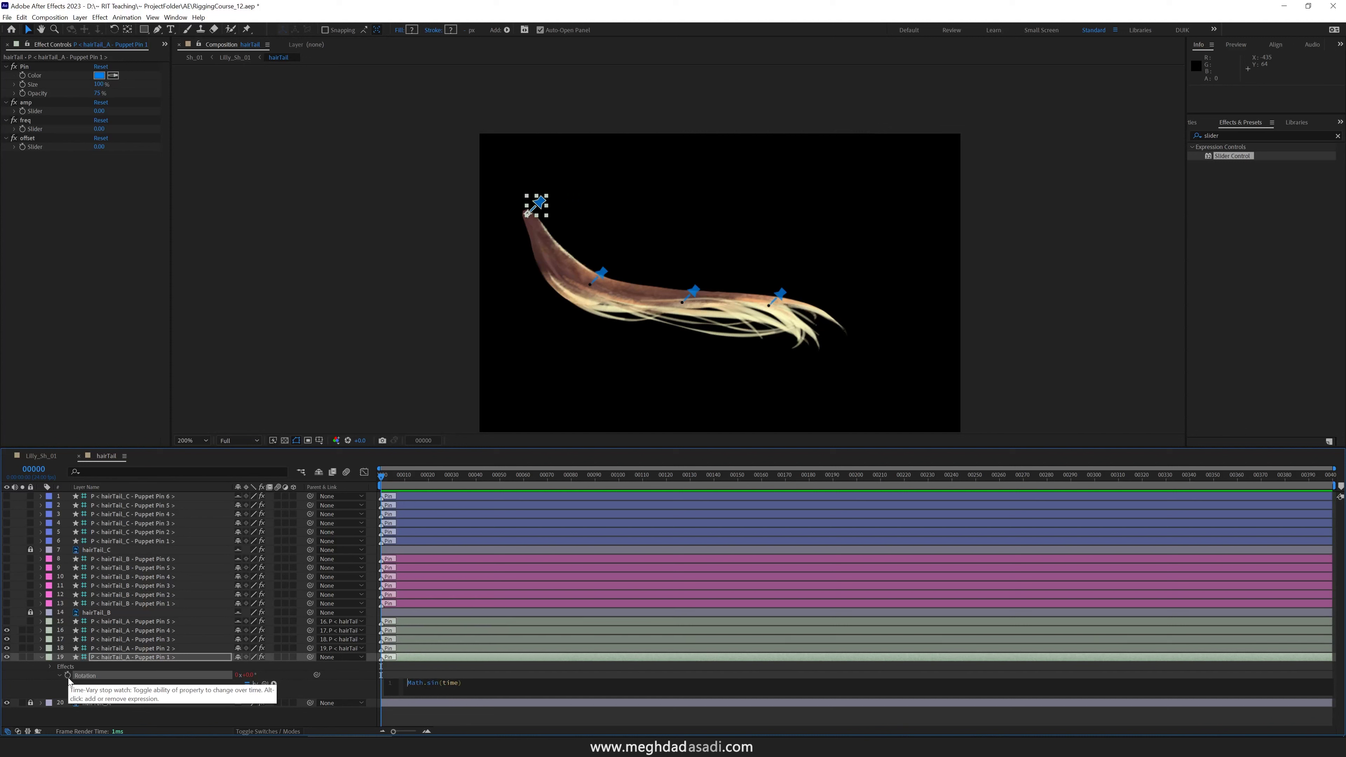
pyautogui.moveTo(265, 684); pyautogui.dragTo(27, 113)
pyautogui.write('*')
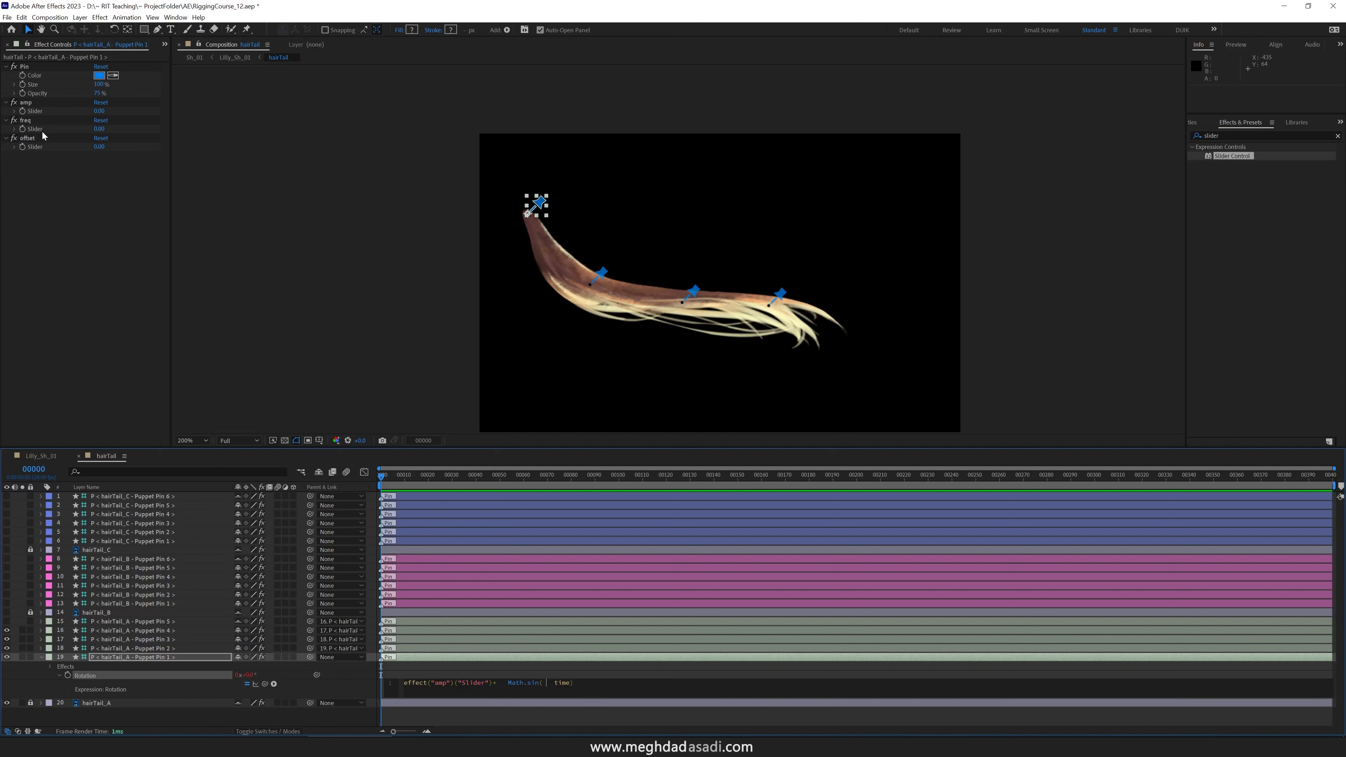
pyautogui.moveTo(265, 684); pyautogui.dragTo(35, 129)
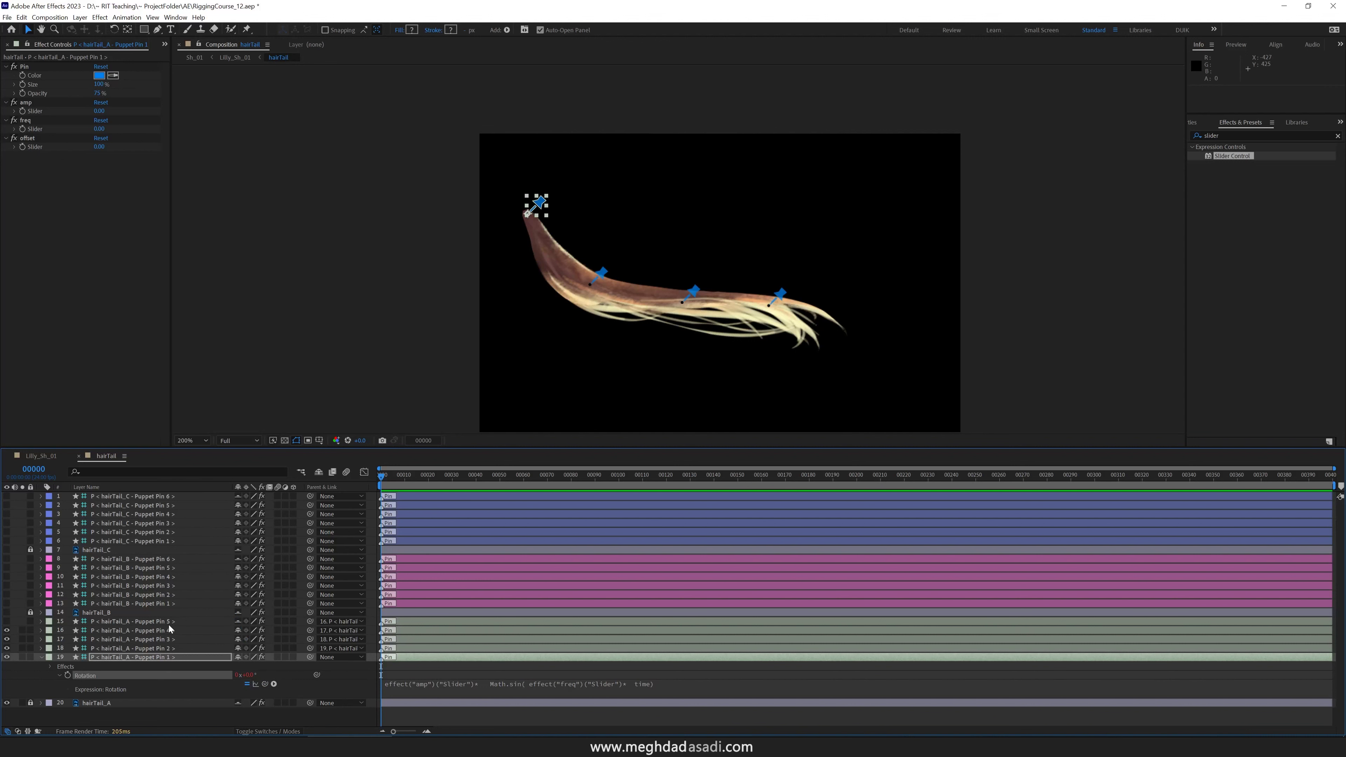
# - Try rotating hairTail_A Puppet Pin 5 and undo the rotation
pyautogui.click(158, 624)
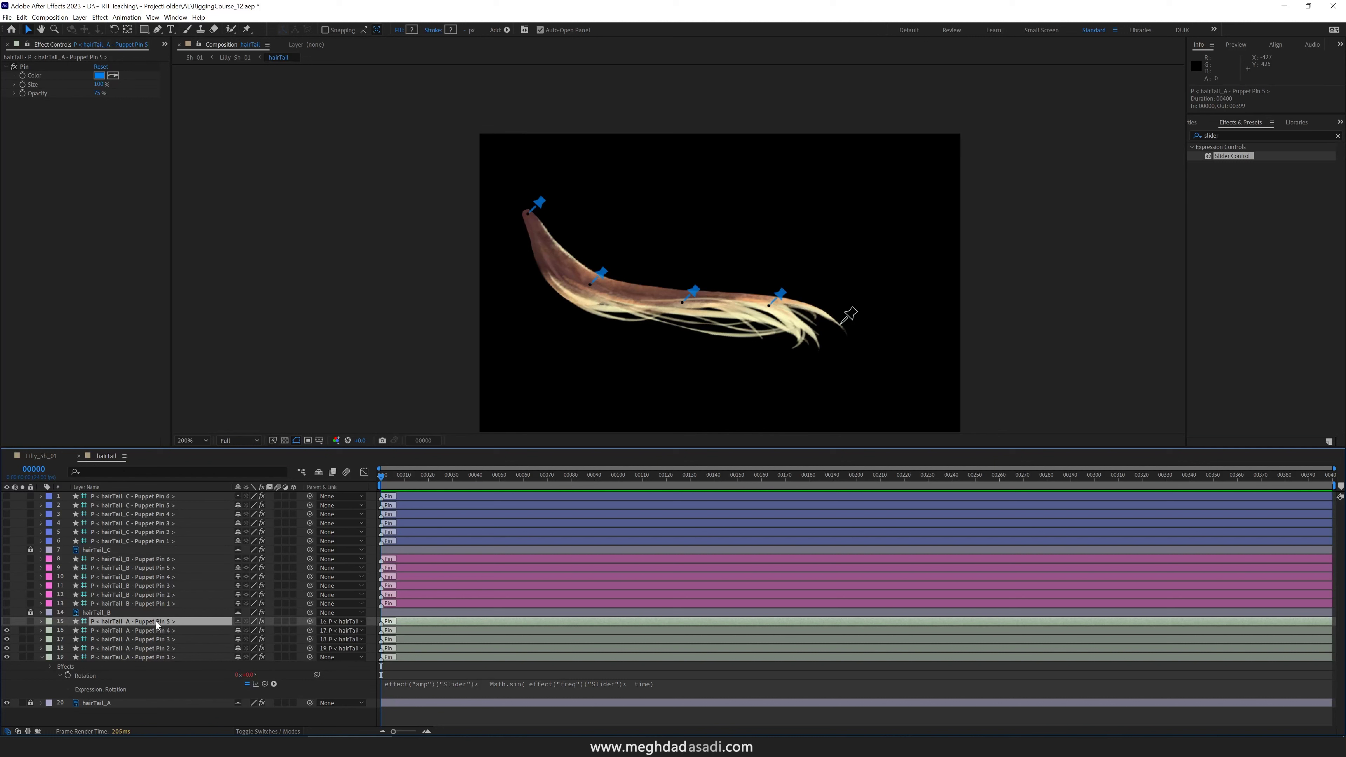
pyautogui.press('r')
pyautogui.moveTo(246, 630); pyautogui.dragTo(235, 630)
pyautogui.hotkey('ctrl', 'z')
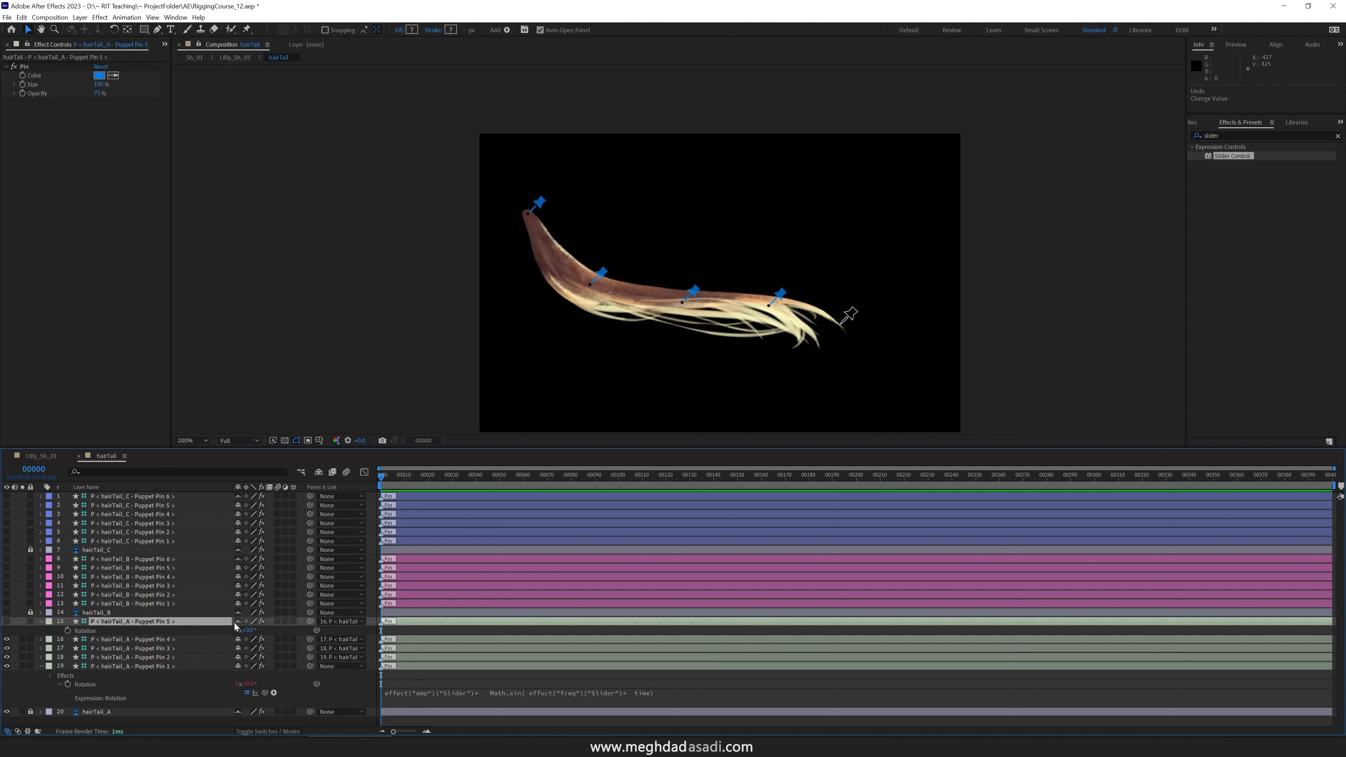
# - Hide the shy layers and show the Rotation property of hairTail_A Puppet Pins 2, 3 and 4
pyautogui.click(318, 472)
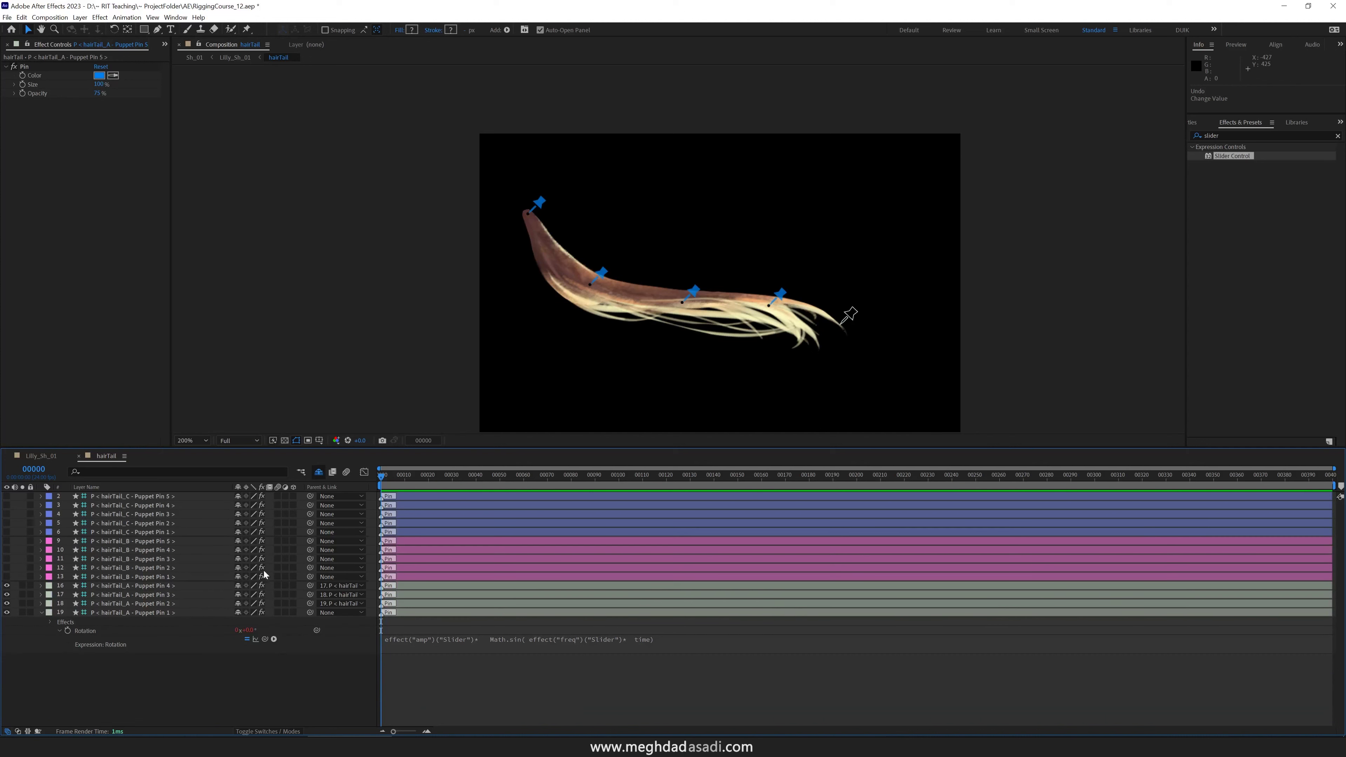
pyautogui.click(164, 604)
pyautogui.keyDown('shift'); pyautogui.click(162, 590); pyautogui.keyUp('shift')
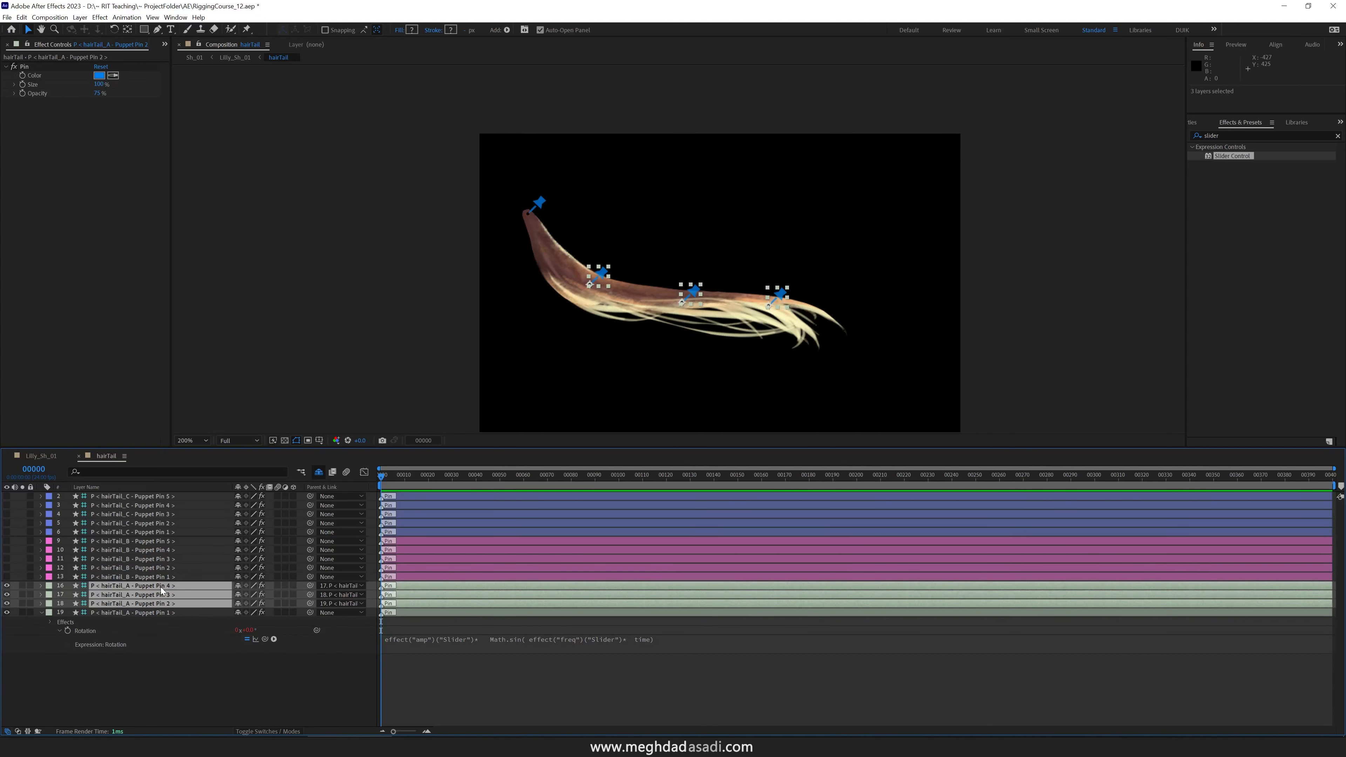
pyautogui.press('r')
pyautogui.click(120, 688)
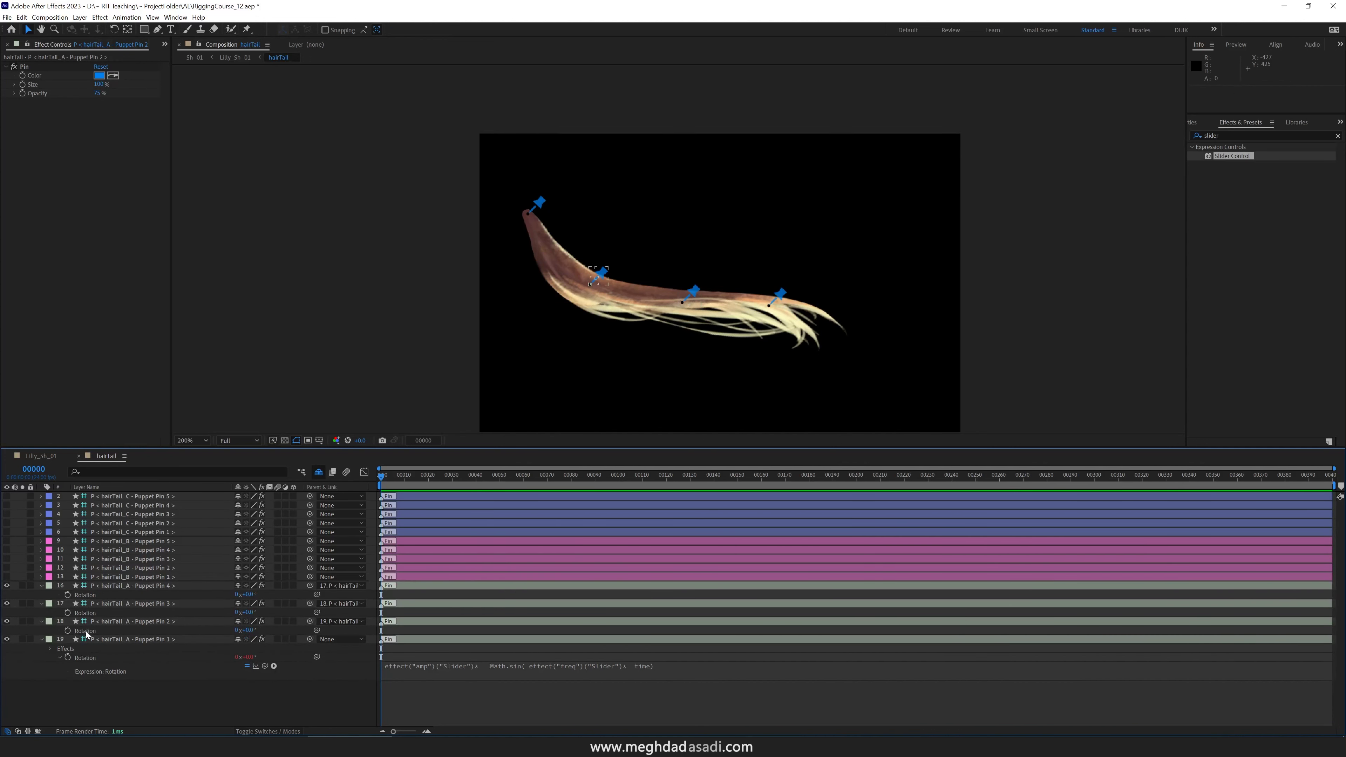
# - Give Puppet Pin 2's Rotation an expression adding Pin 1's rotation.valueAtTime(time - offset slider) to its own transform.rotation
pyautogui.keyDown('alt'); pyautogui.click(68, 630); pyautogui.keyUp('alt')
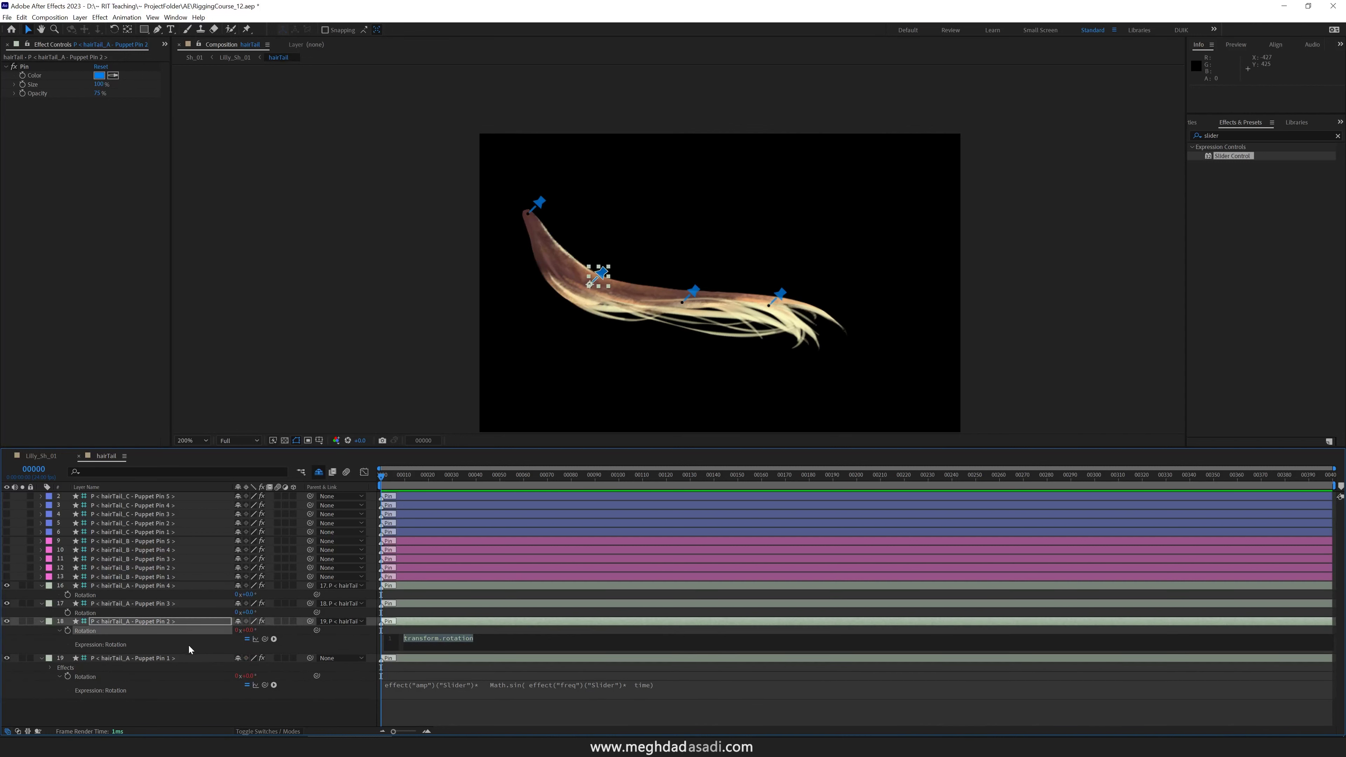
pyautogui.press('BackSpace')
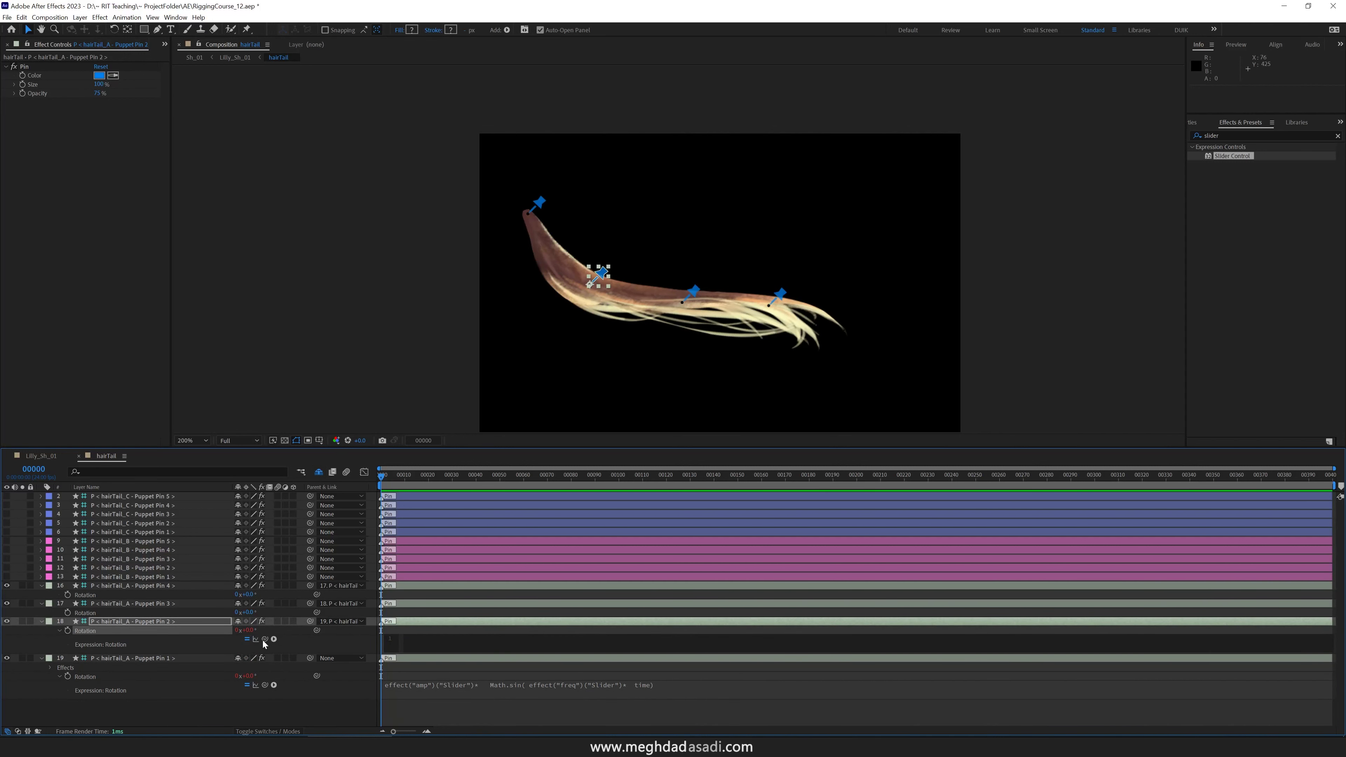
pyautogui.moveTo(265, 639); pyautogui.dragTo(134, 634)
pyautogui.moveTo(265, 640); pyautogui.dragTo(110, 678)
pyautogui.write('.va')
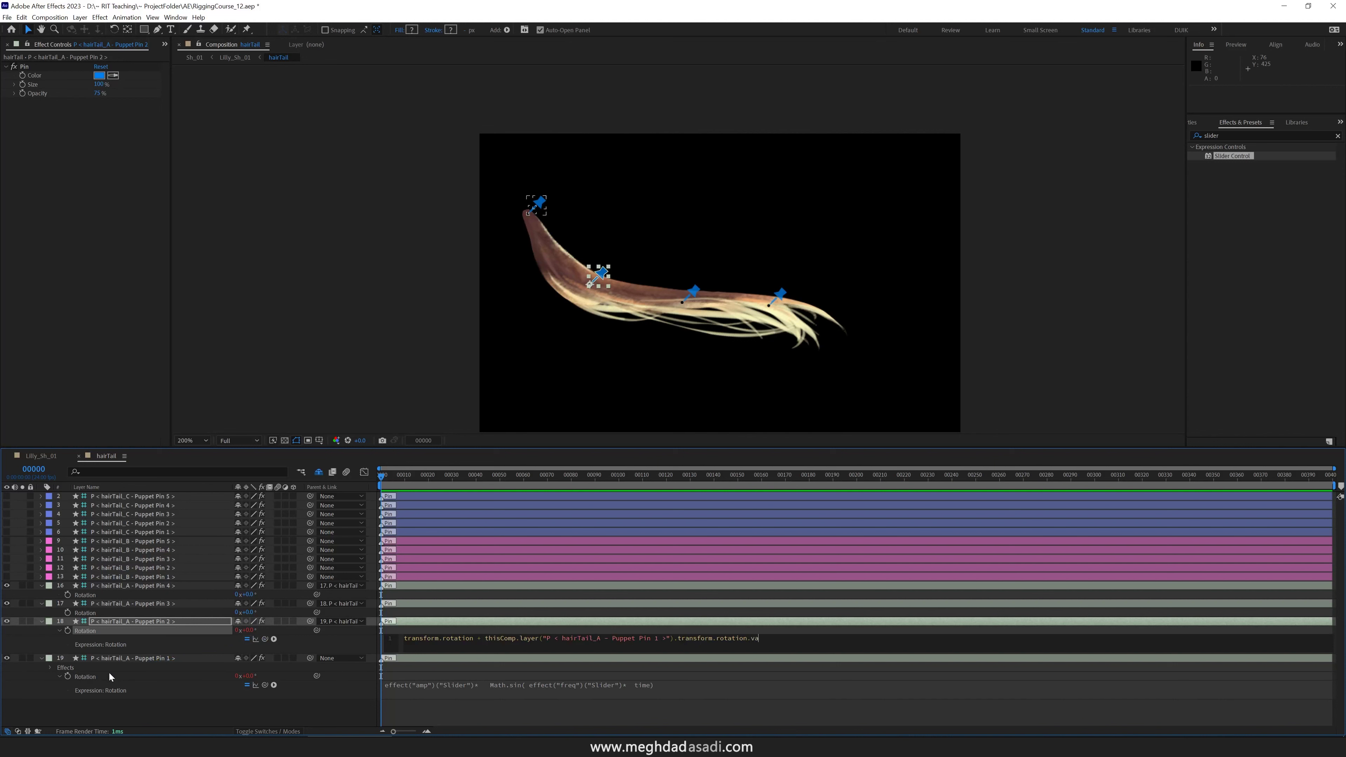
pyautogui.write('lueAtTime(time -')
pyautogui.click(177, 663)
pyautogui.moveTo(265, 640); pyautogui.dragTo(38, 153)
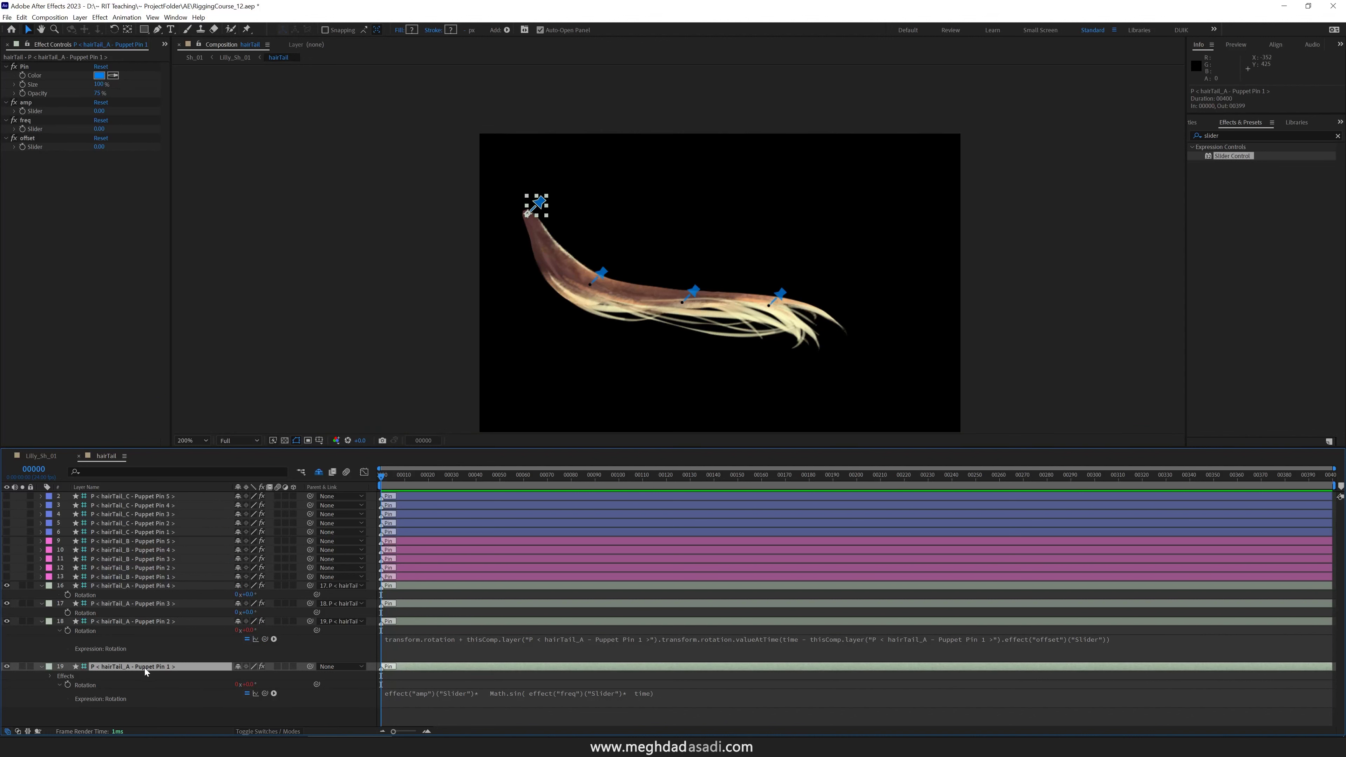
# - Prefix Puppet Pin 1's Rotation expression with transform.rotation +, and replace the first layer name in Pin 2's expression with index+1
pyautogui.click(395, 700)
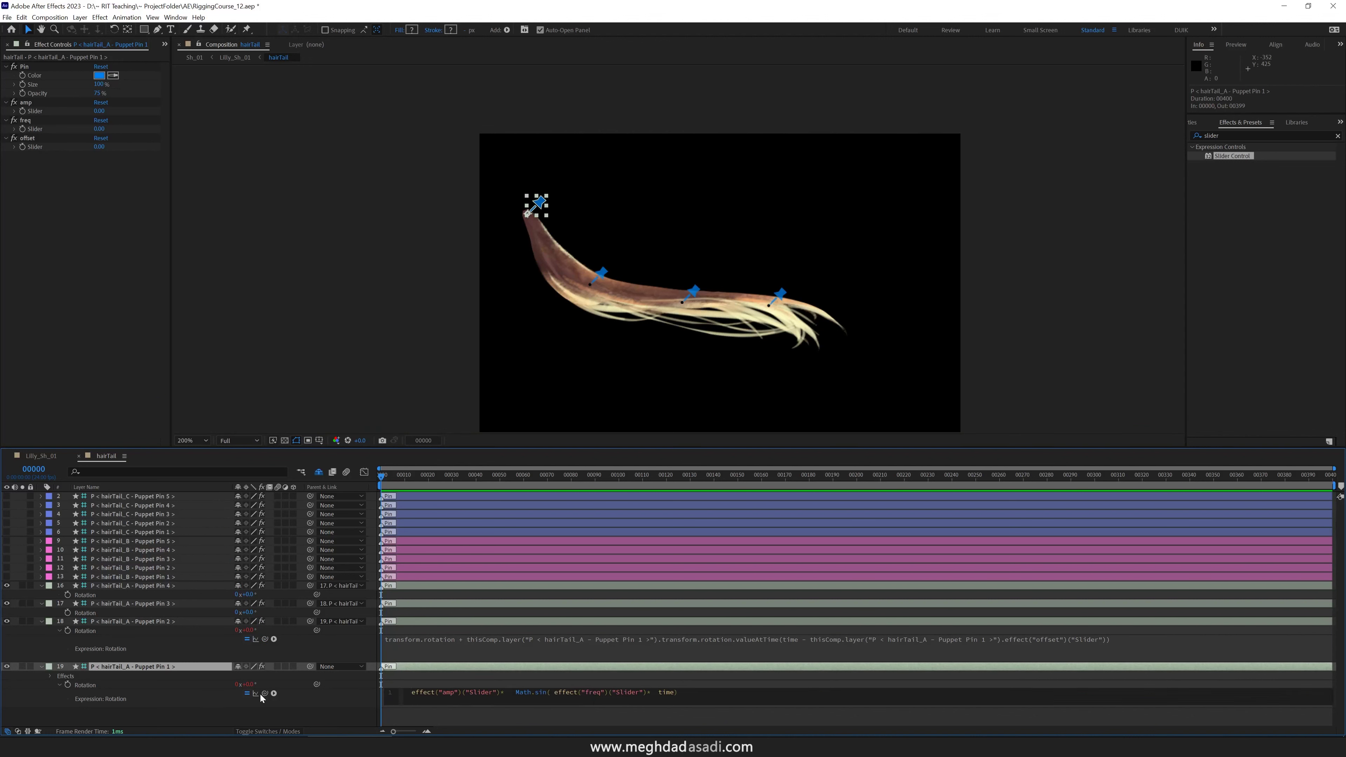
pyautogui.write('transform.rotation +')
pyautogui.click(557, 641)
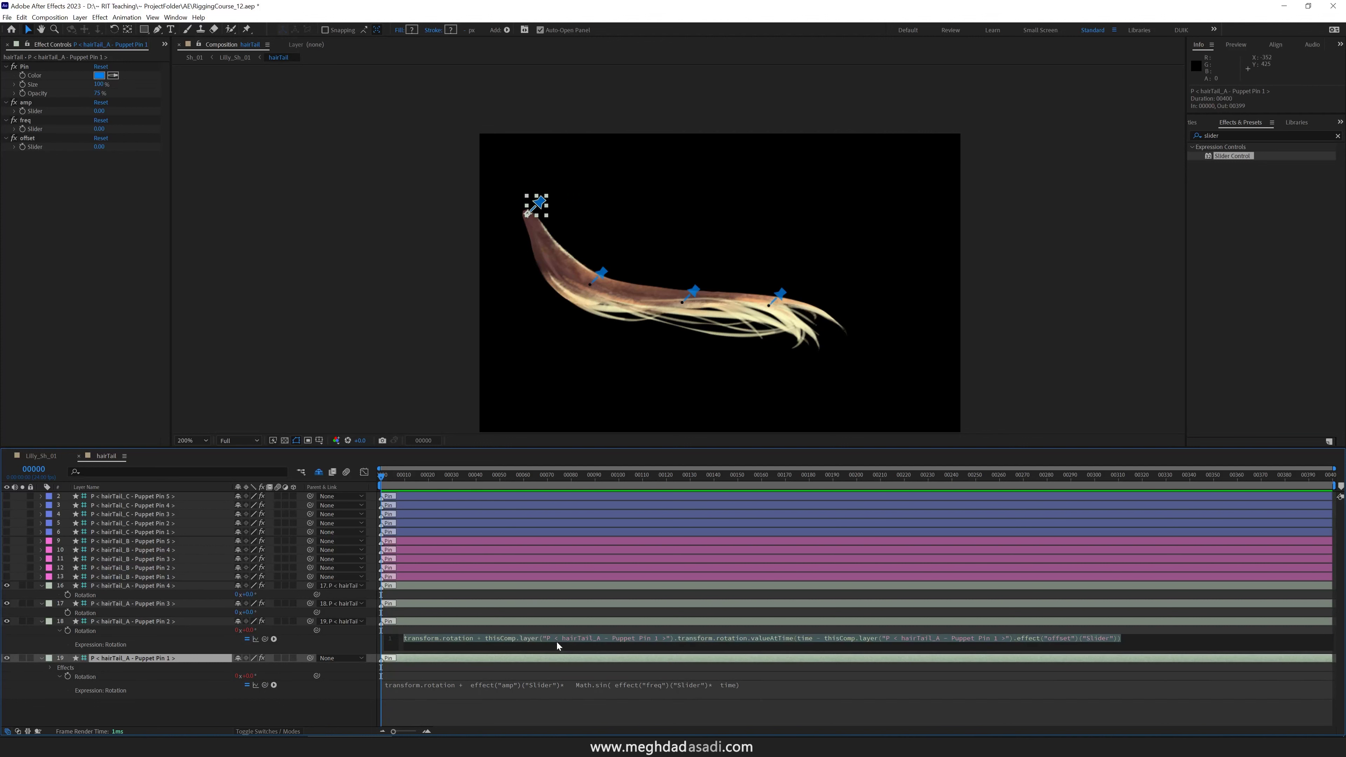
pyautogui.click(558, 641)
pyautogui.moveTo(672, 639); pyautogui.dragTo(541, 639)
pyautogui.write('ind')
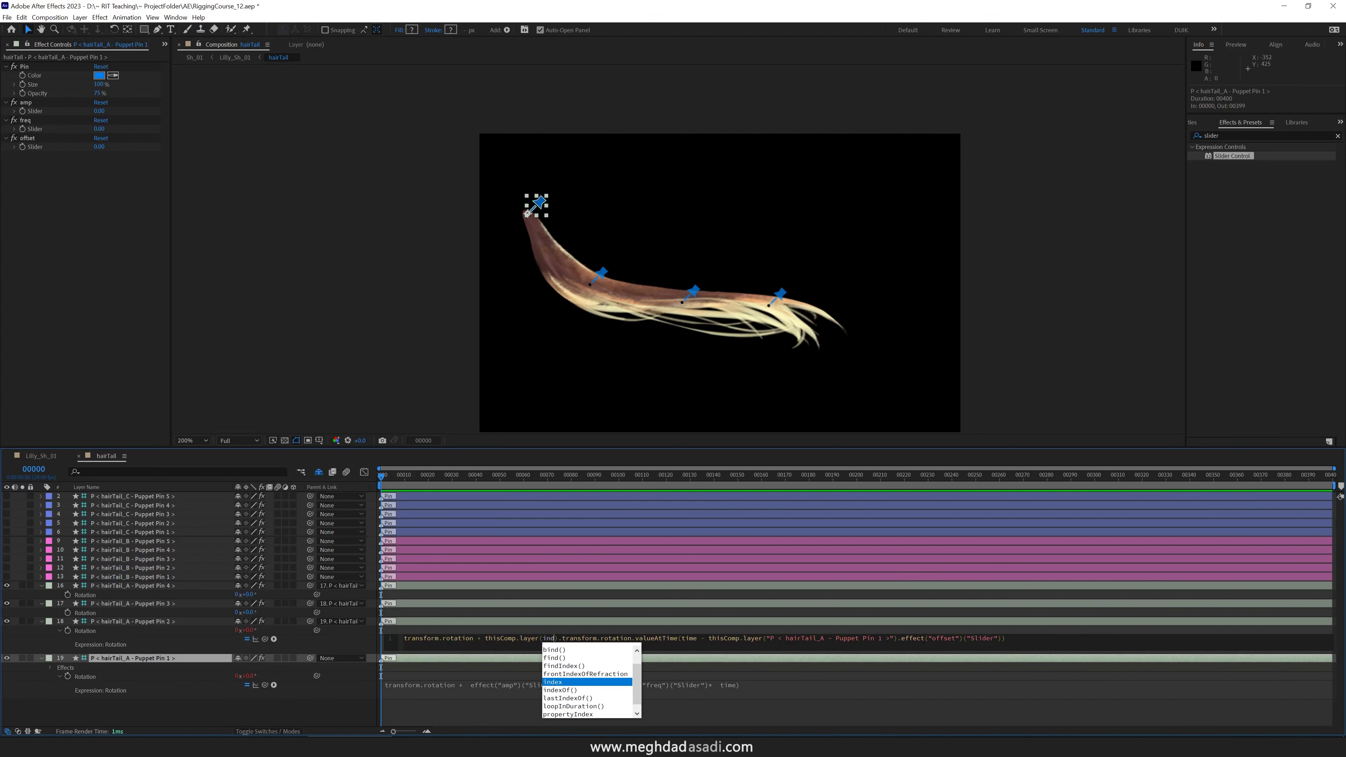
pyautogui.write('ex+1')
# - Copy Puppet Pin 2's Rotation expression onto the Rotation of hairTail_A Puppet Pins 3 and 4, and select Puppet Pin 1
pyautogui.moveTo(1022, 639); pyautogui.dragTo(344, 617)
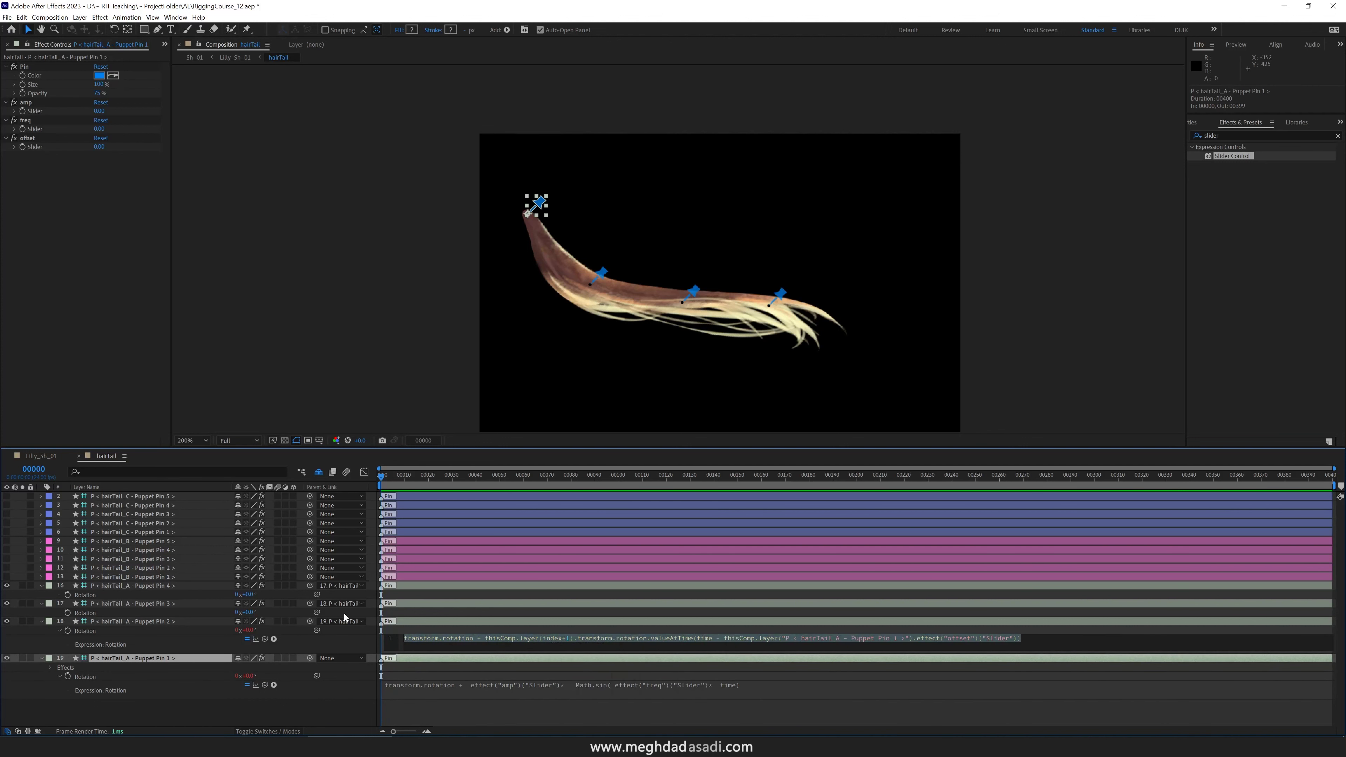
pyautogui.hotkey('ctrl', 'c')
pyautogui.click(359, 630)
pyautogui.keyDown('alt'); pyautogui.click(68, 614); pyautogui.keyUp('alt')
pyautogui.hotkey('ctrl', 'v')
pyautogui.click(66, 616)
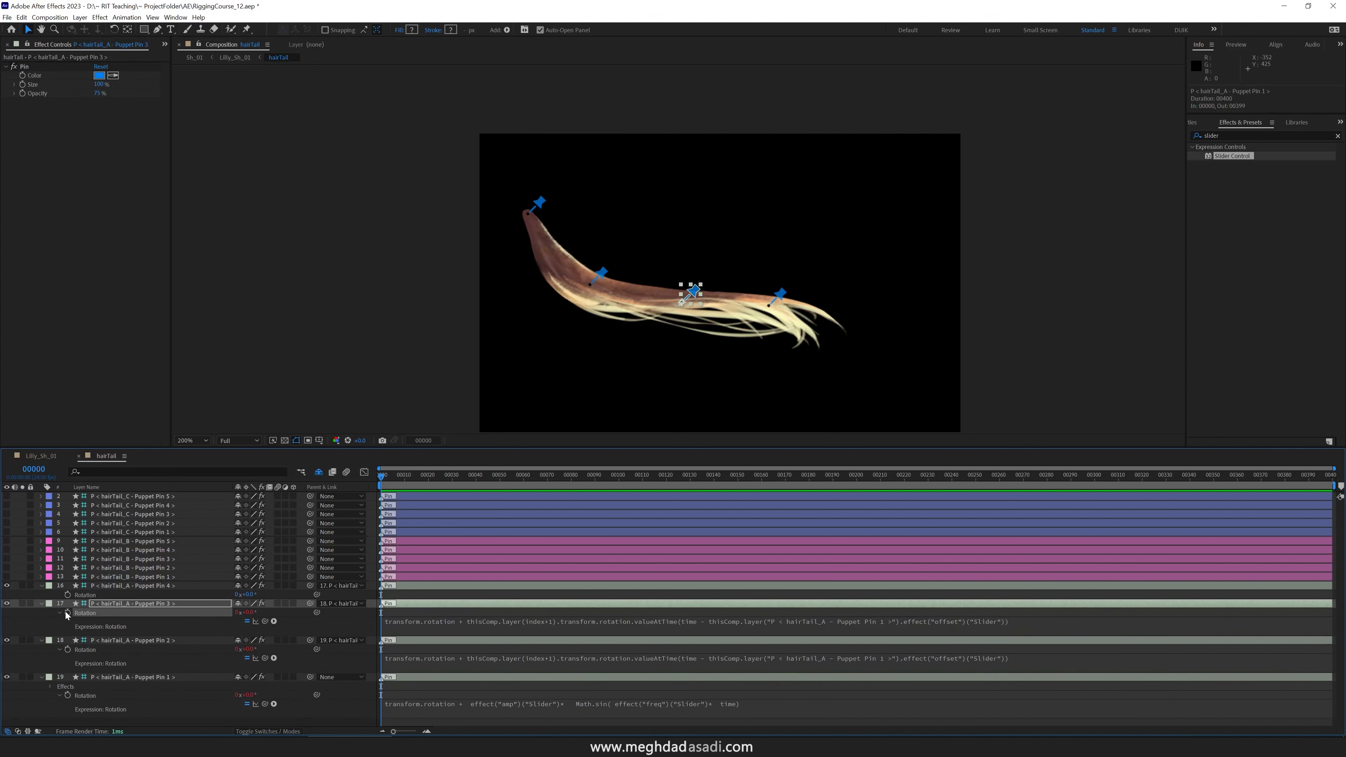
pyautogui.keyDown('alt'); pyautogui.click(69, 596); pyautogui.keyUp('alt')
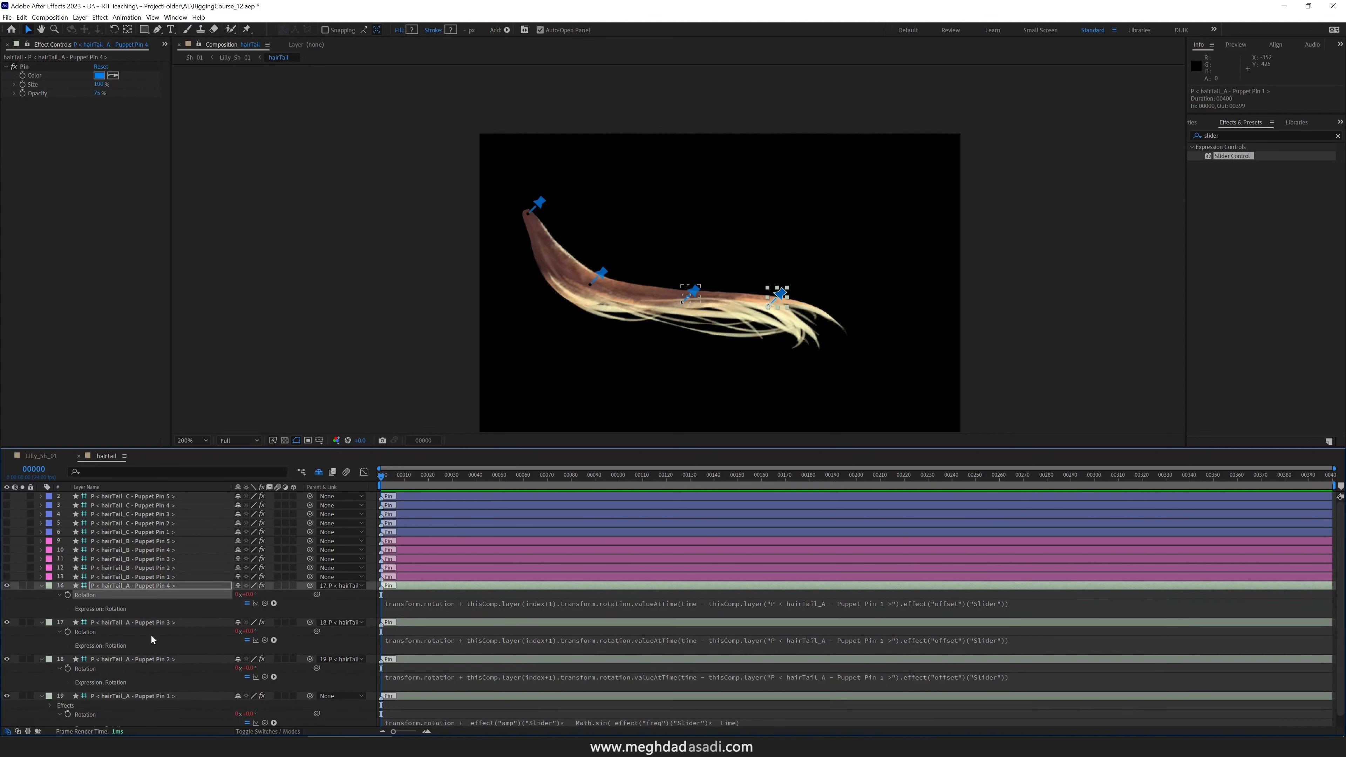
pyautogui.hotkey('ctrl', 'v')
pyautogui.click(150, 687)
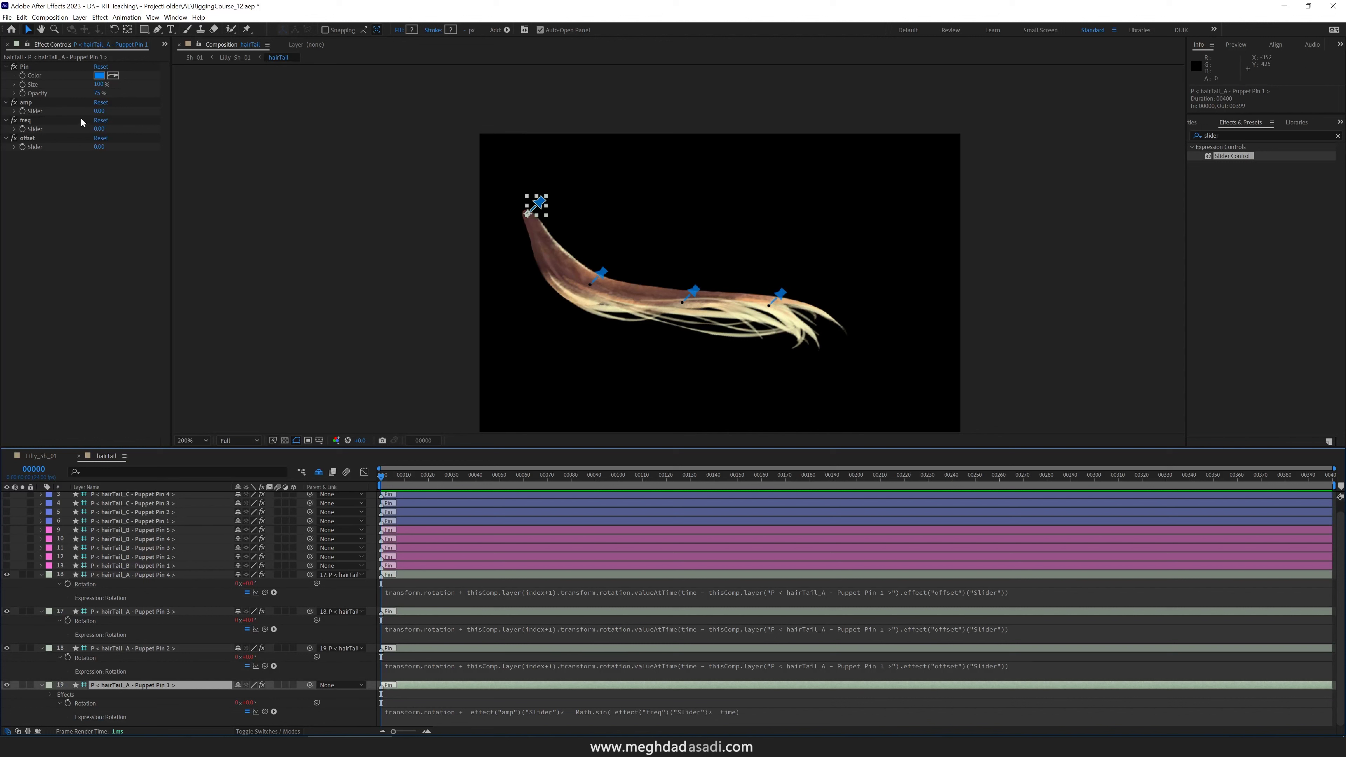
# - Set hairTail_A Puppet Pin 1's amp slider to 5, freq to 2 and offset to 0.1, and preview the motion
pyautogui.click(100, 110)
pyautogui.write('5')
pyautogui.press('Return')
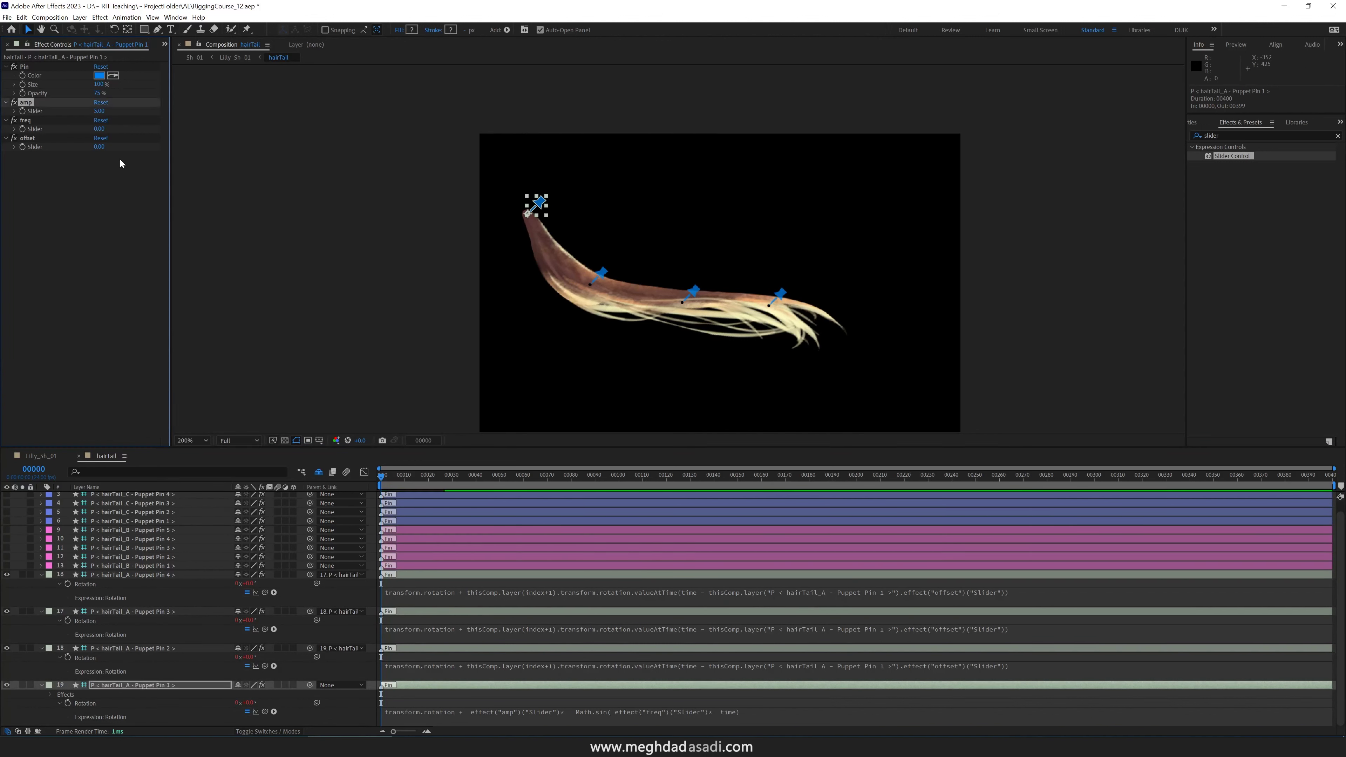
pyautogui.press('Tab')
pyautogui.write('2')
pyautogui.press('Return')
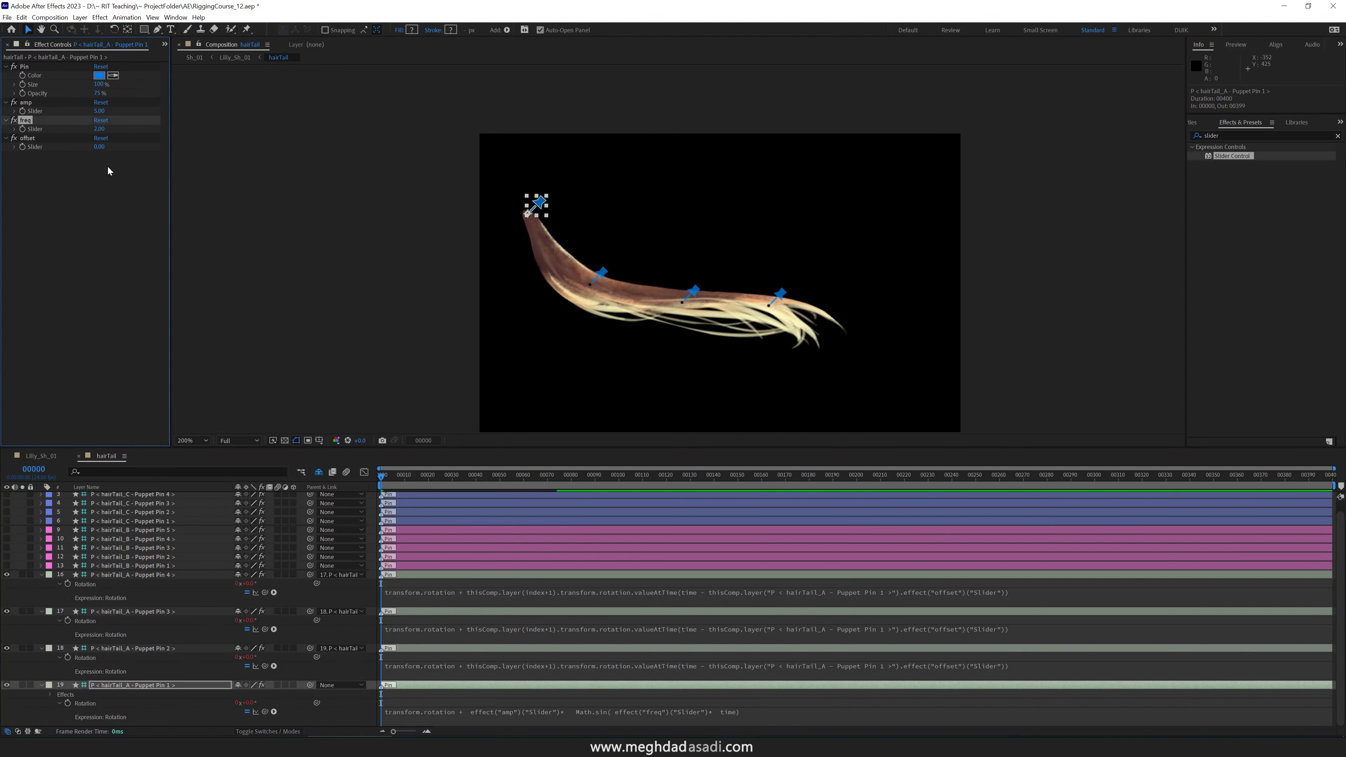
pyautogui.click(100, 148)
pyautogui.write('.1')
pyautogui.press('Return')
pyautogui.press('space')
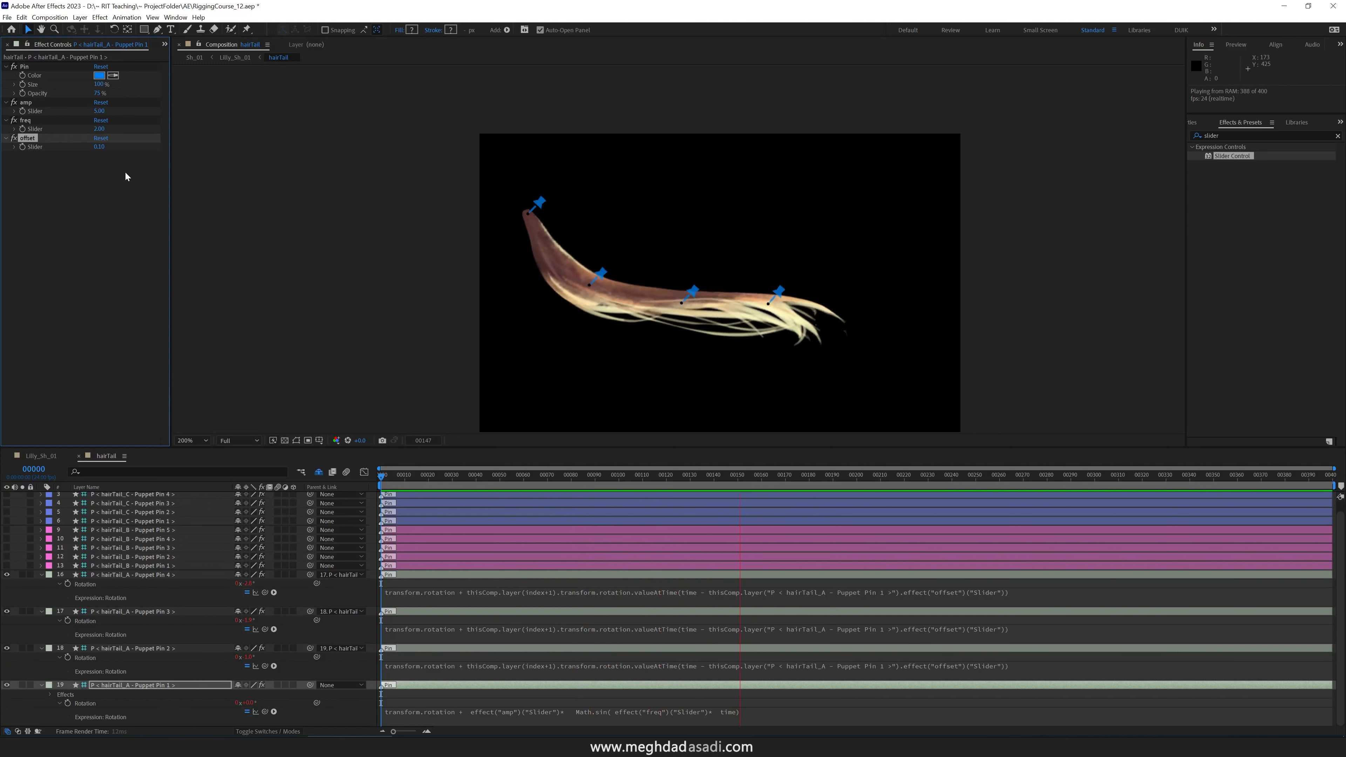
# - Set the amp slider on hairTail_A Puppet Pin 1 to 3 and preview the tail's wave
pyautogui.click(99, 111)
pyautogui.write('3')
pyautogui.press('Return')
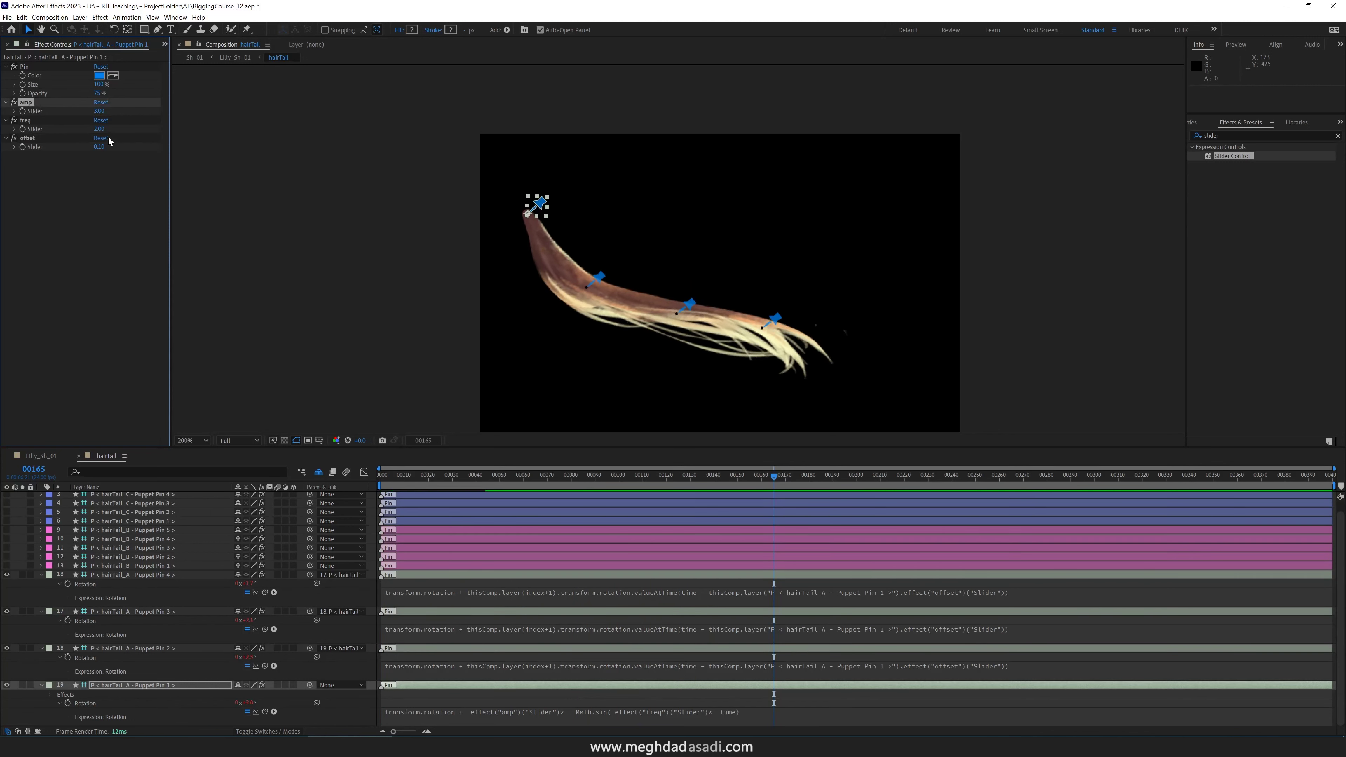
pyautogui.press('space')
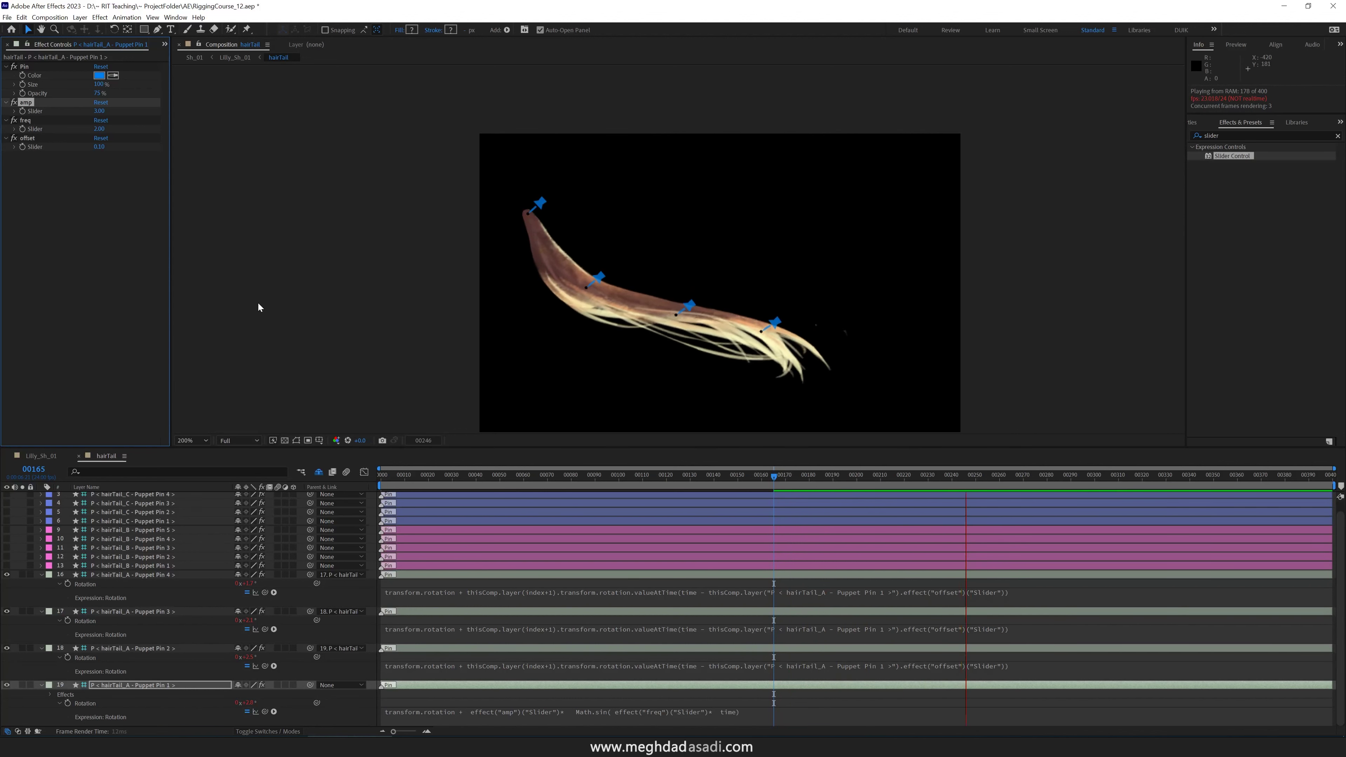
pyautogui.press('space')
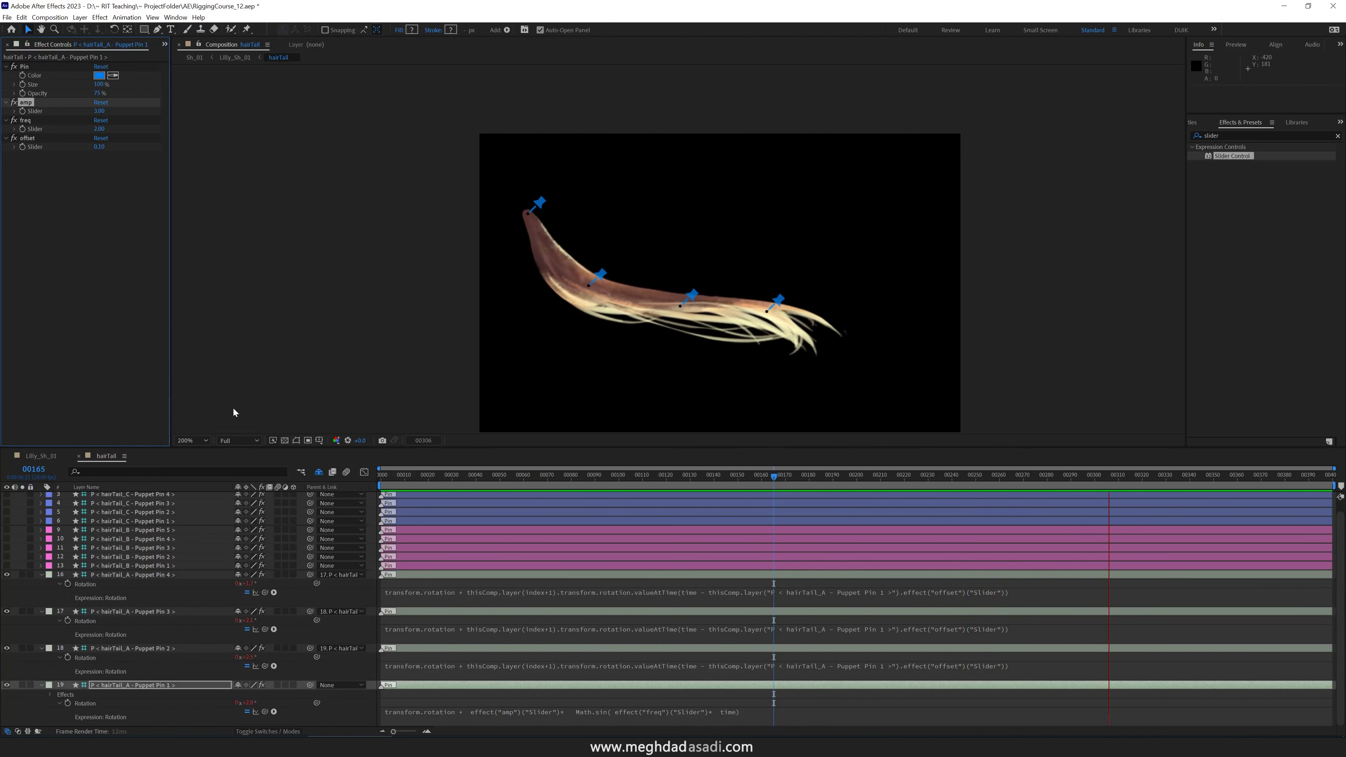
# - Set the amp slider on hairTail_A Puppet Pin 1 to 0
pyautogui.click(101, 111)
pyautogui.write('0')
pyautogui.press('Return')
# - Collapse all expanded layer properties and turn off the visibility of hairTail_A Puppet Pins 1 to 4
pyautogui.hotkey('ctrl', 'a')
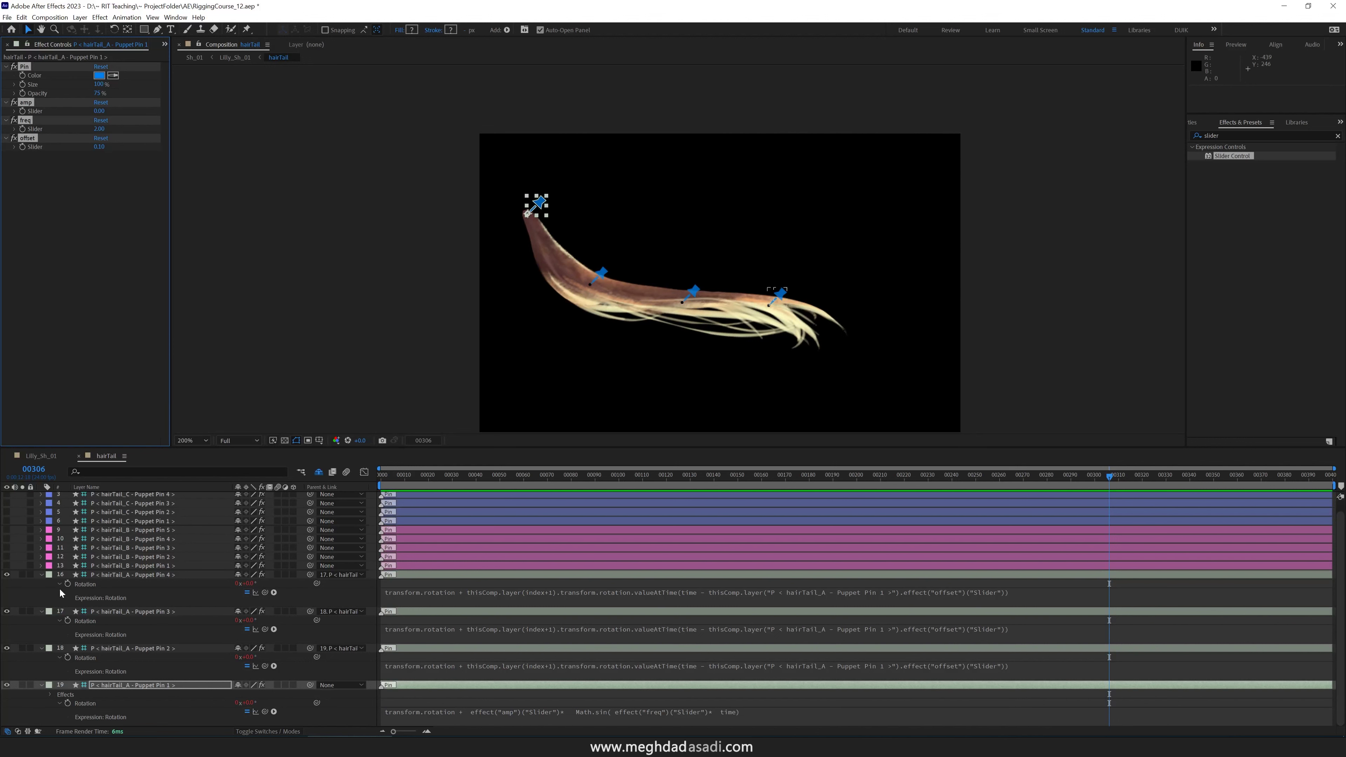
pyautogui.click(41, 575)
pyautogui.hotkey('ctrl', 'a')
pyautogui.click(42, 595)
pyautogui.click(74, 656)
pyautogui.click(15, 578)
pyautogui.moveTo(6, 587); pyautogui.dragTo(6, 614)
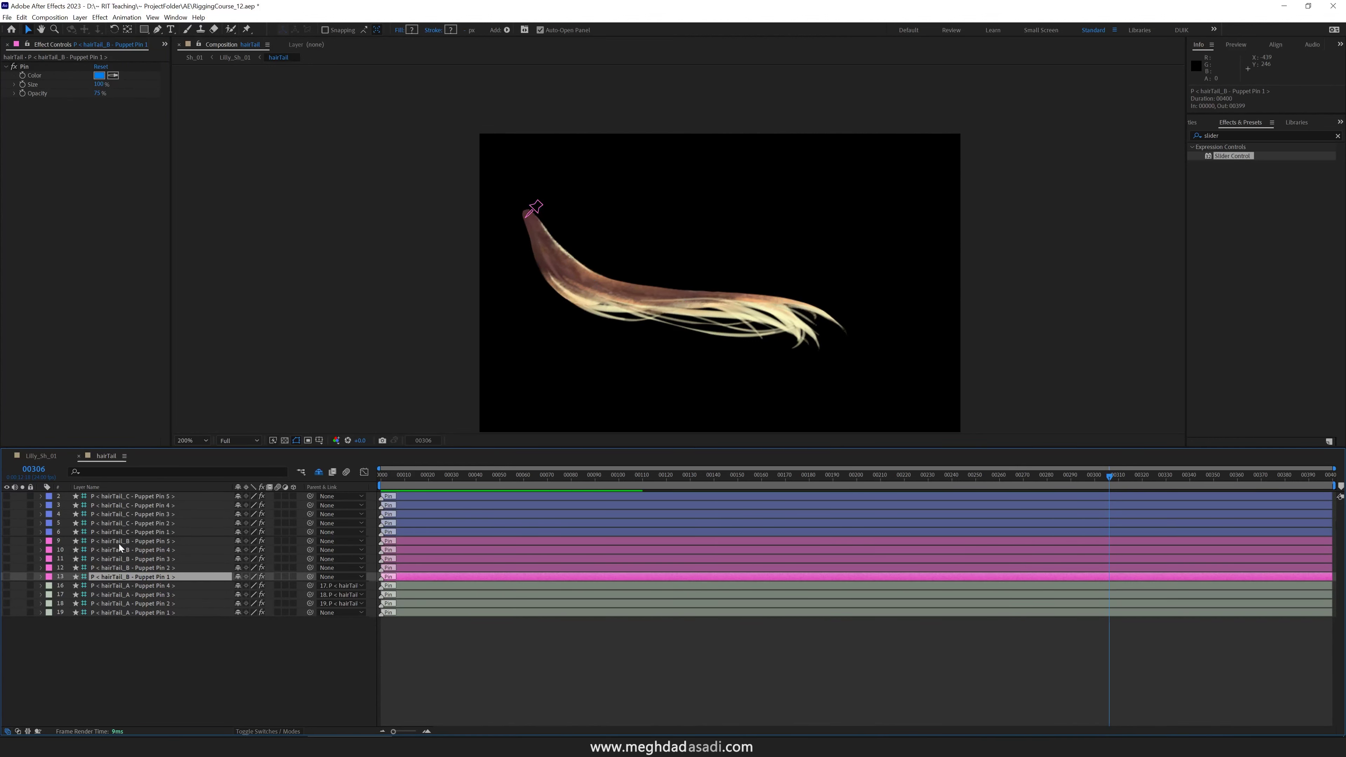
# - Make hairTail_B Puppet Pins 1 to 5 visible and select Puppet Pin 1
pyautogui.keyDown('shift'); pyautogui.click(118, 541); pyautogui.keyUp('shift')
pyautogui.click(7, 542)
pyautogui.click(203, 621)
pyautogui.click(161, 577)
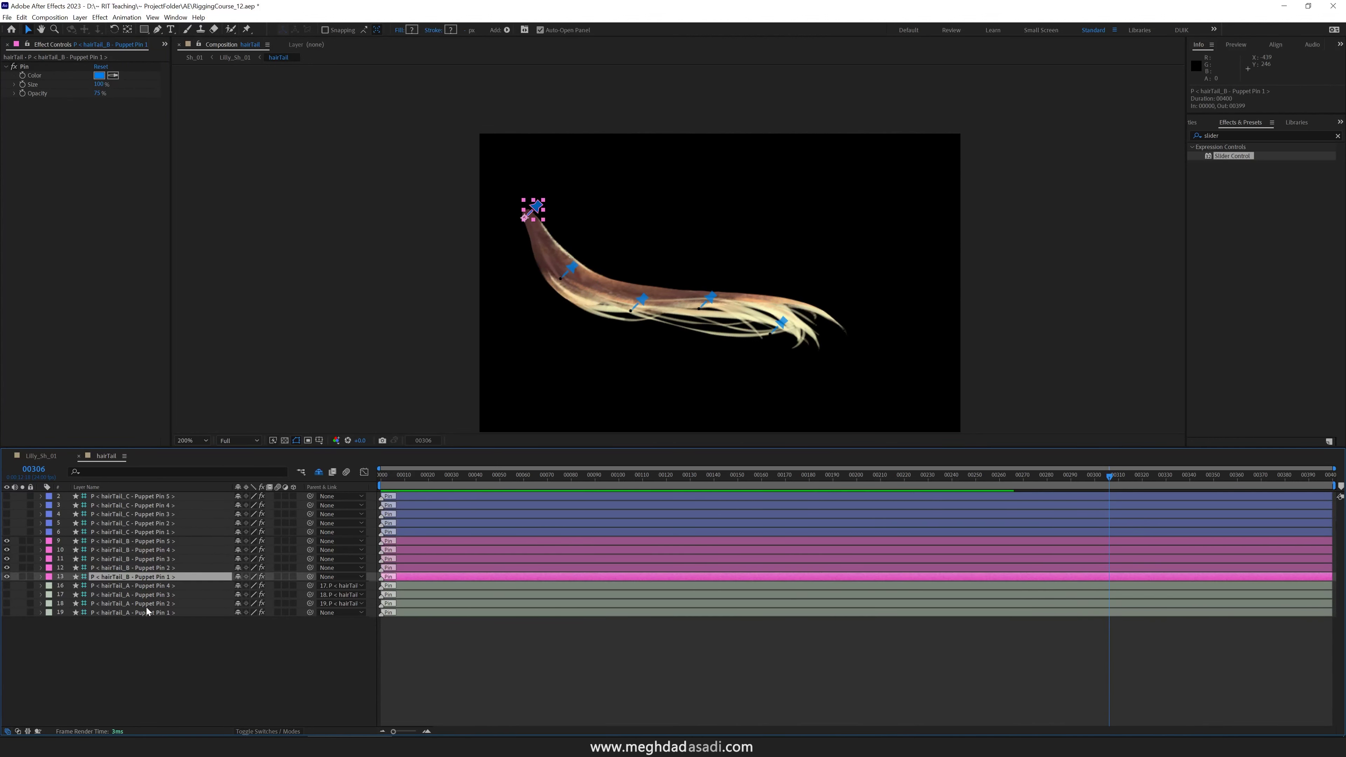
# - Copy the amp, freq and offset slider effects from hairTail_A Puppet Pin 1 to hairTail_B Puppet Pin 1
pyautogui.click(138, 613)
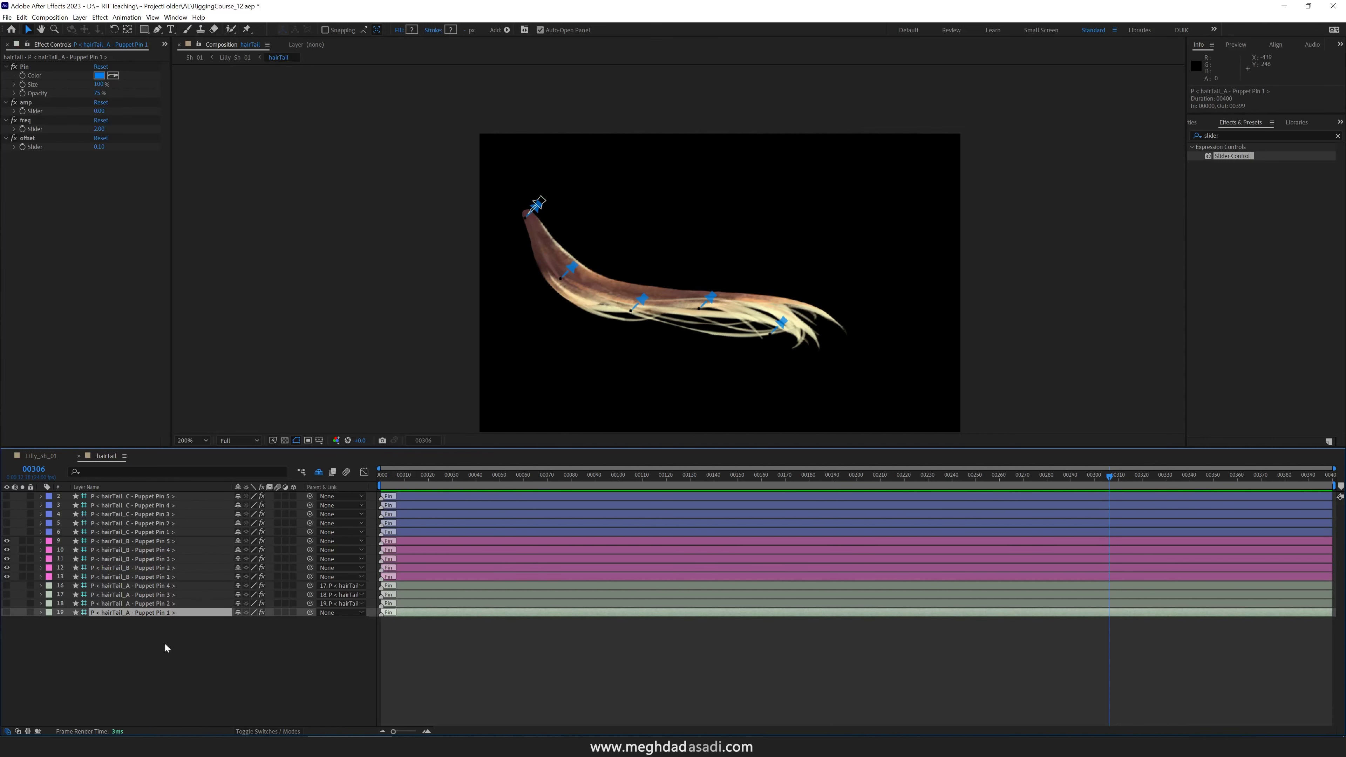
pyautogui.click(27, 138)
pyautogui.keyDown('shift'); pyautogui.click(26, 103); pyautogui.keyUp('shift')
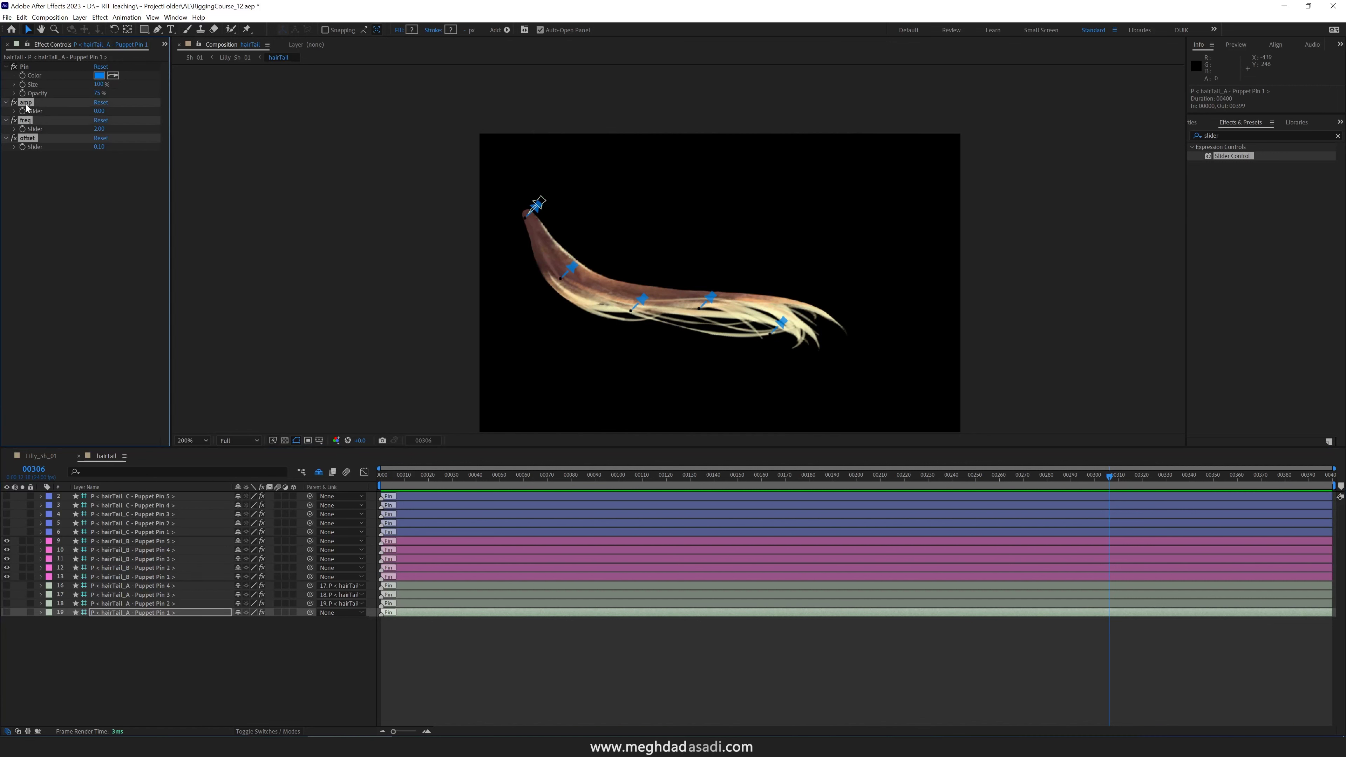
pyautogui.click(125, 573)
pyautogui.hotkey('ctrl', 'v')
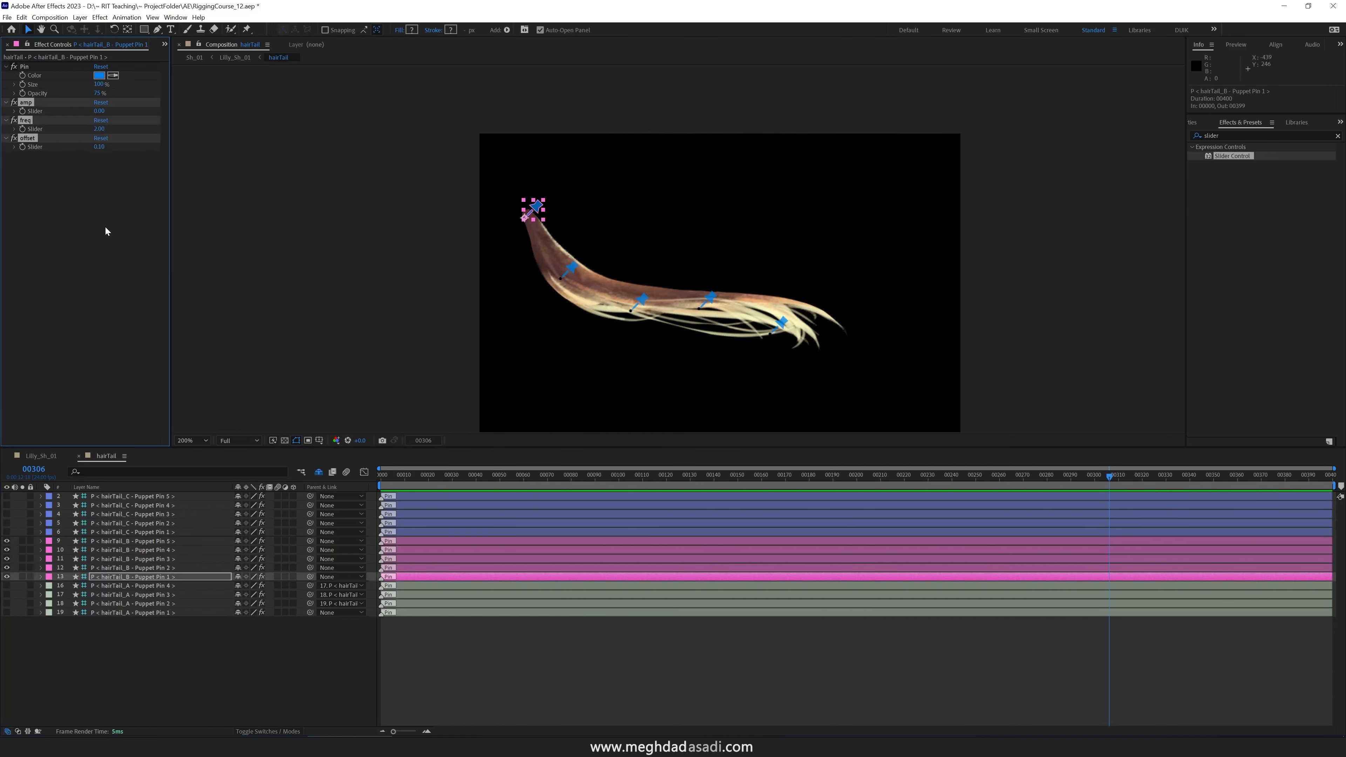
# - Copy the Rotation expression of hairTail_A Puppet Pin 1 onto the Rotation of hairTail_B Puppet Pin 1
pyautogui.click(125, 613)
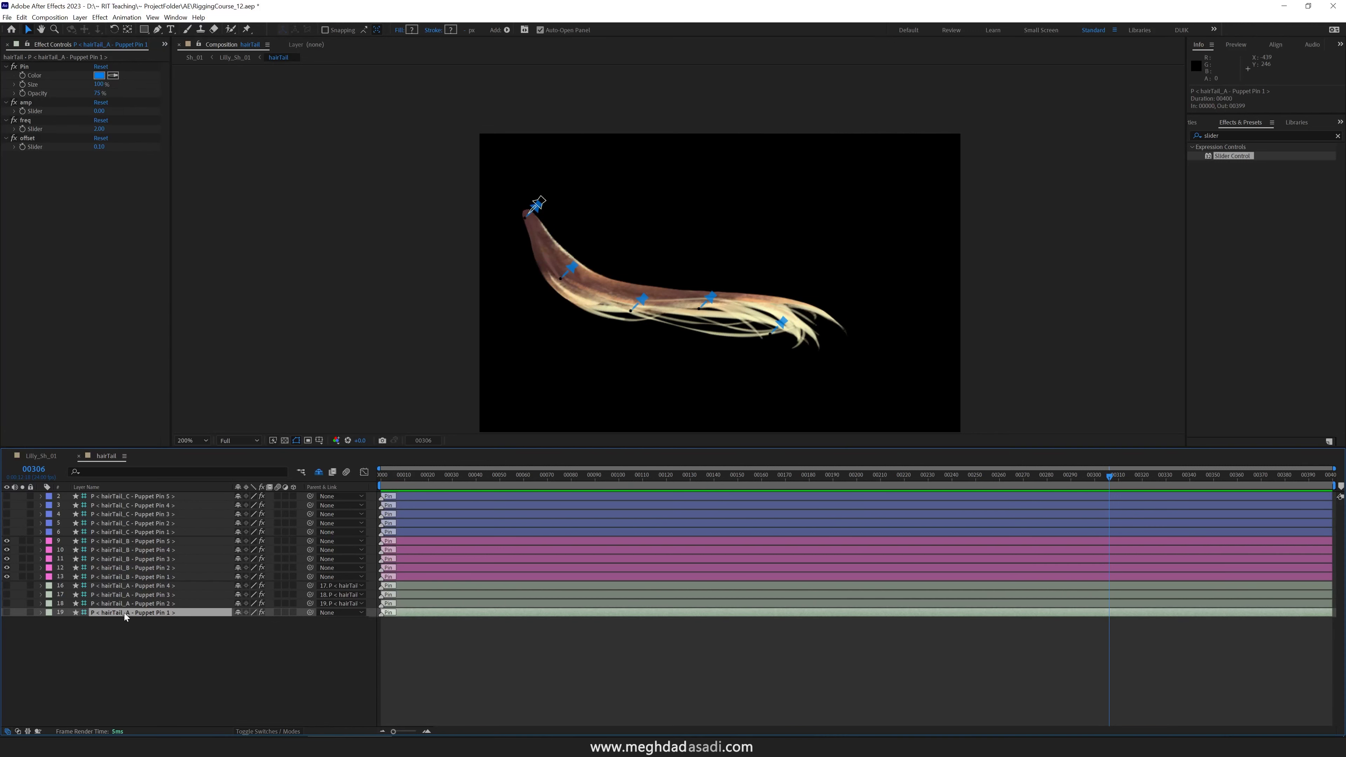
pyautogui.press('r')
pyautogui.click(58, 622)
pyautogui.click(444, 636)
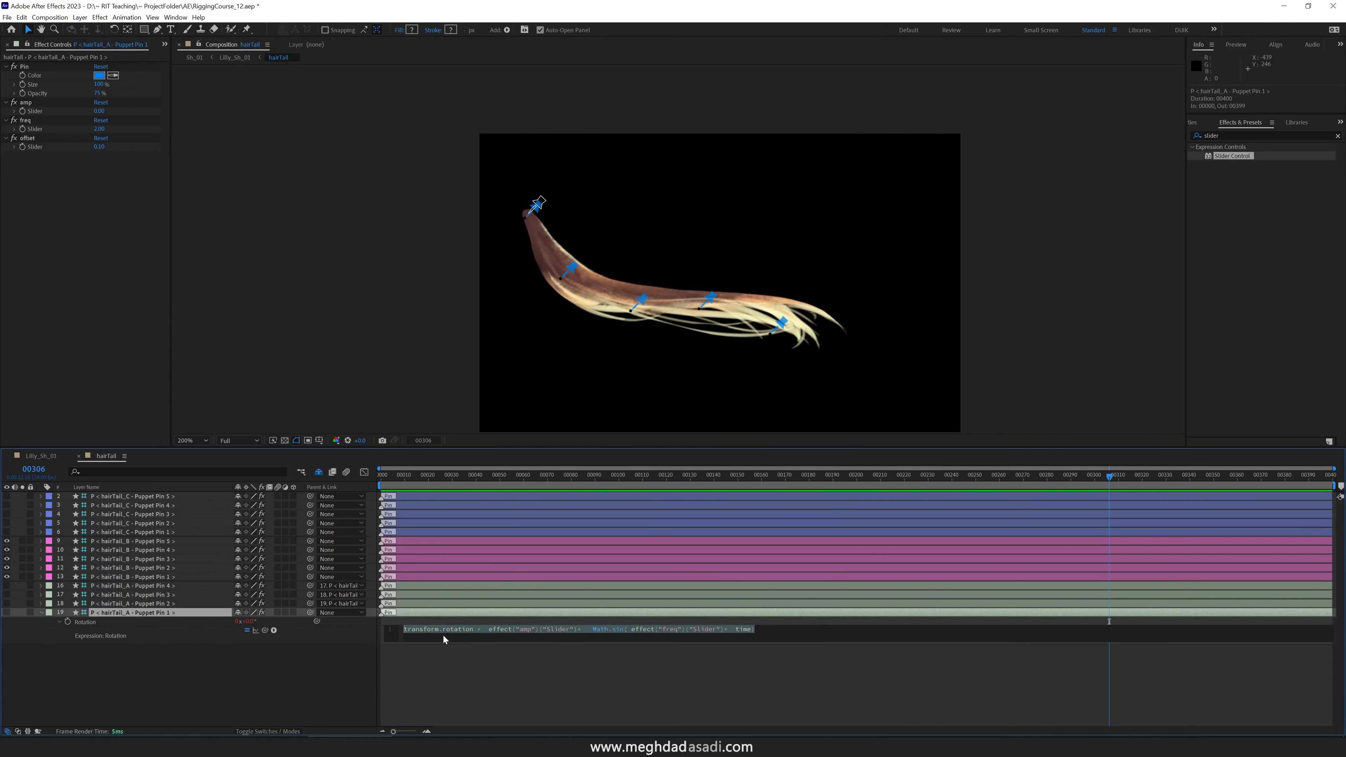
pyautogui.click(181, 693)
pyautogui.click(174, 577)
pyautogui.press('r')
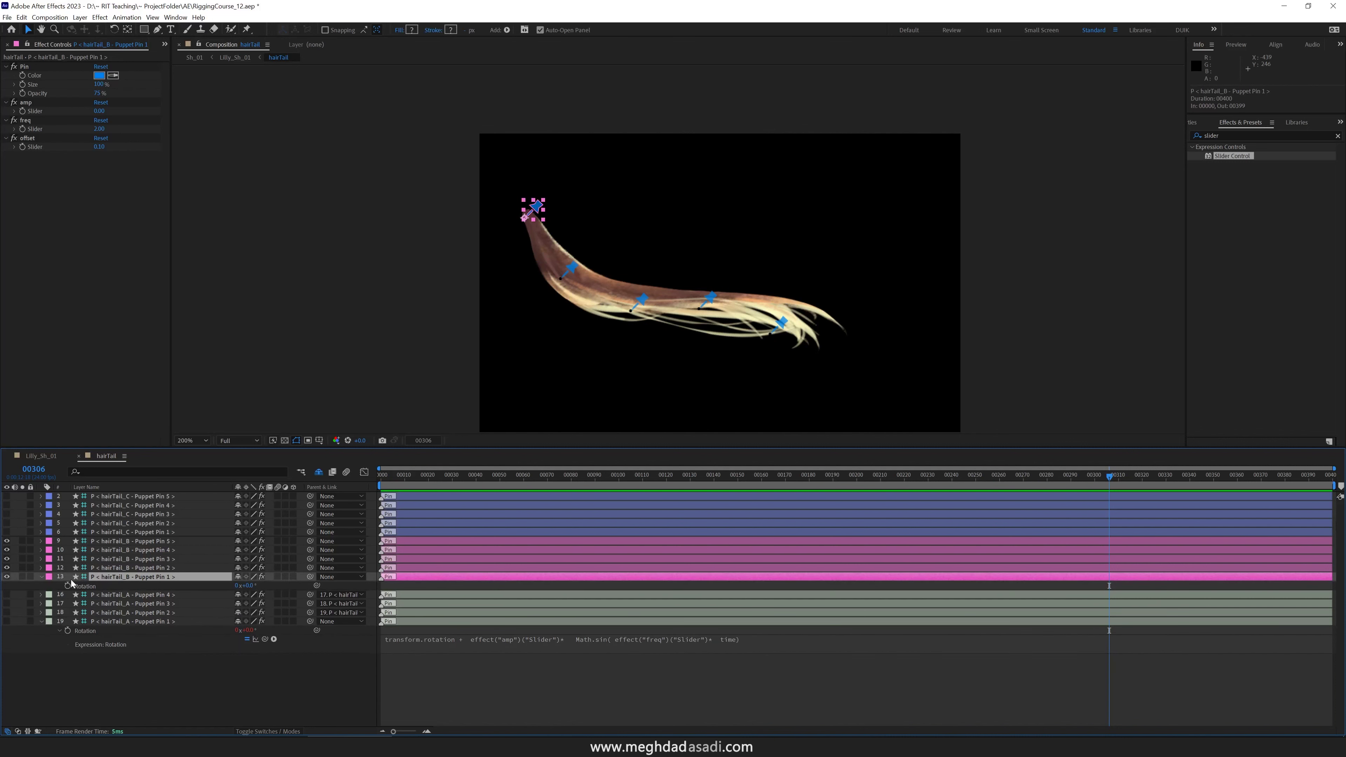
pyautogui.keyDown('alt'); pyautogui.click(66, 585); pyautogui.keyUp('alt')
pyautogui.hotkey('ctrl', 'v')
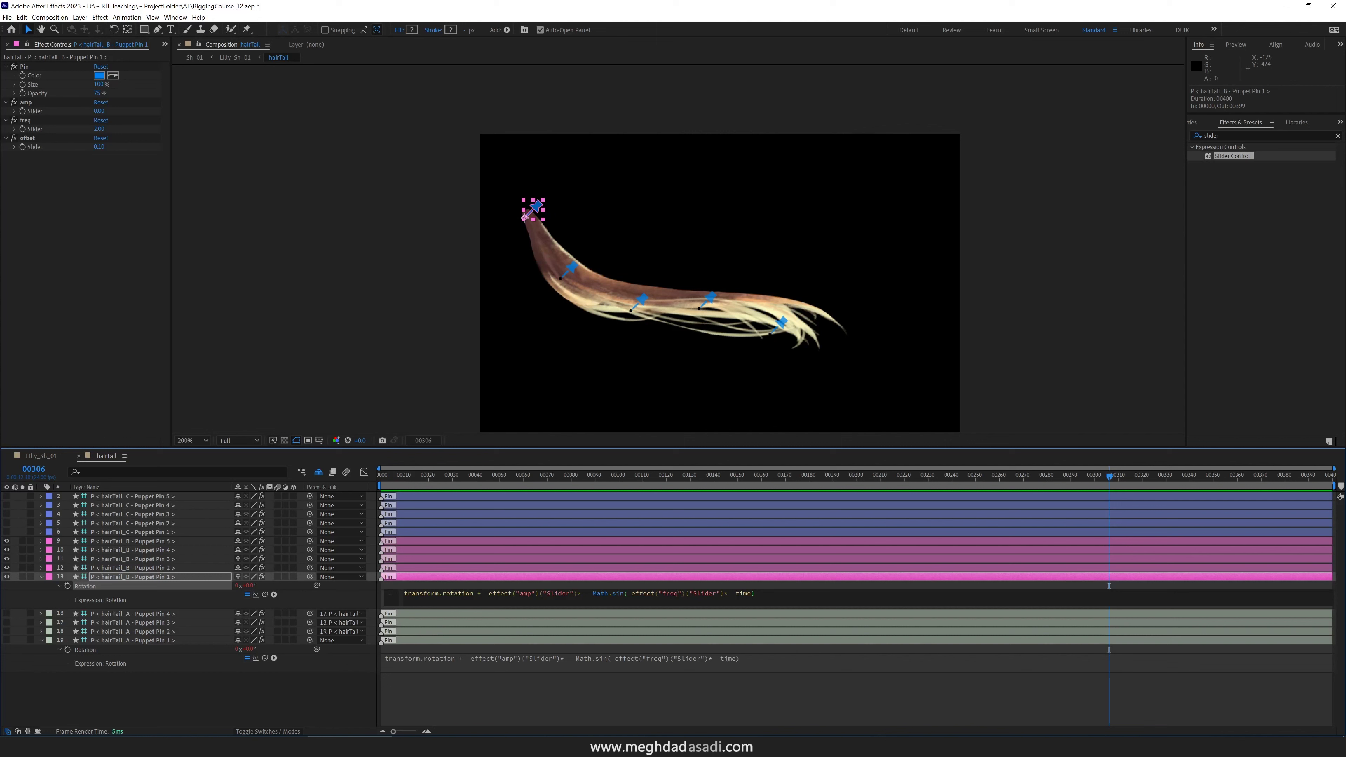
pyautogui.click(534, 586)
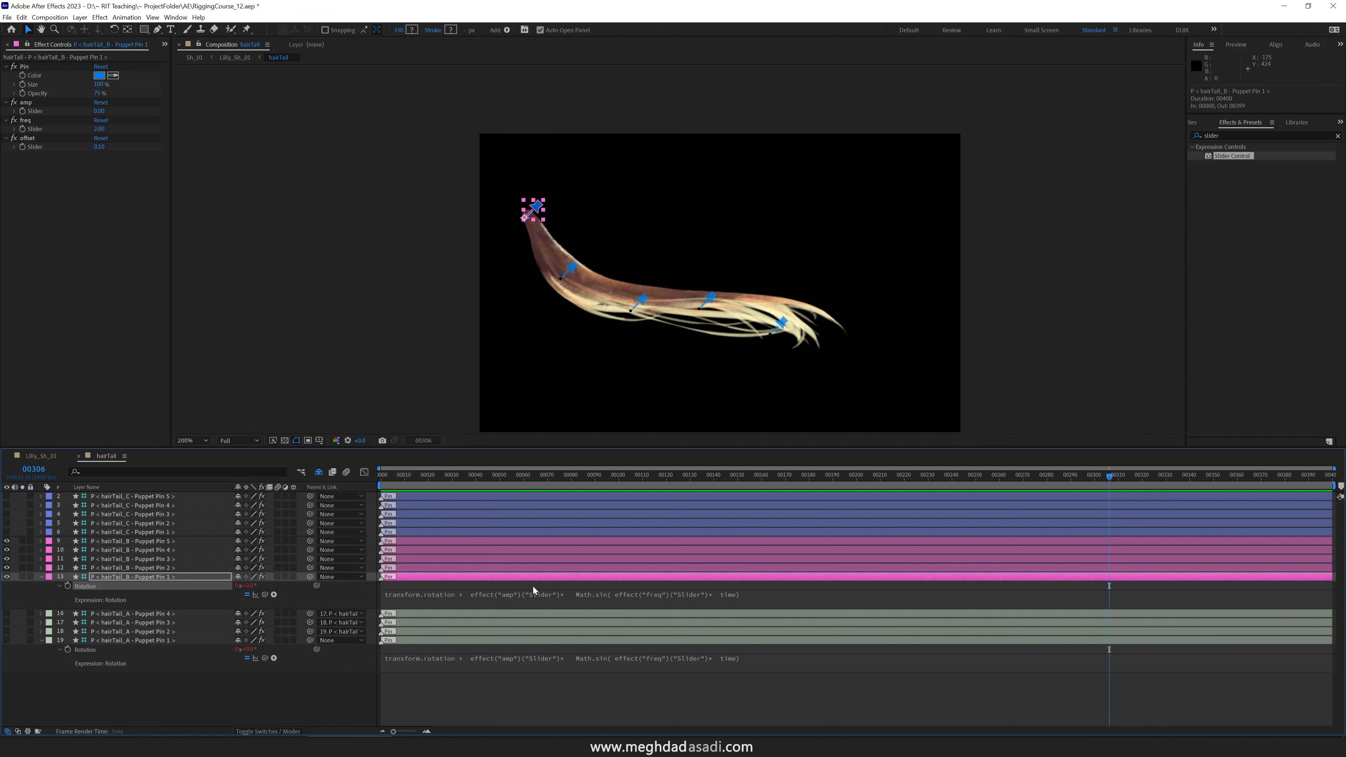
# - Copy the Rotation expression of hairTail_A Puppet Pin 2 onto the Rotation of hairTail_B Puppet Pin 2
pyautogui.click(149, 632)
pyautogui.press('r')
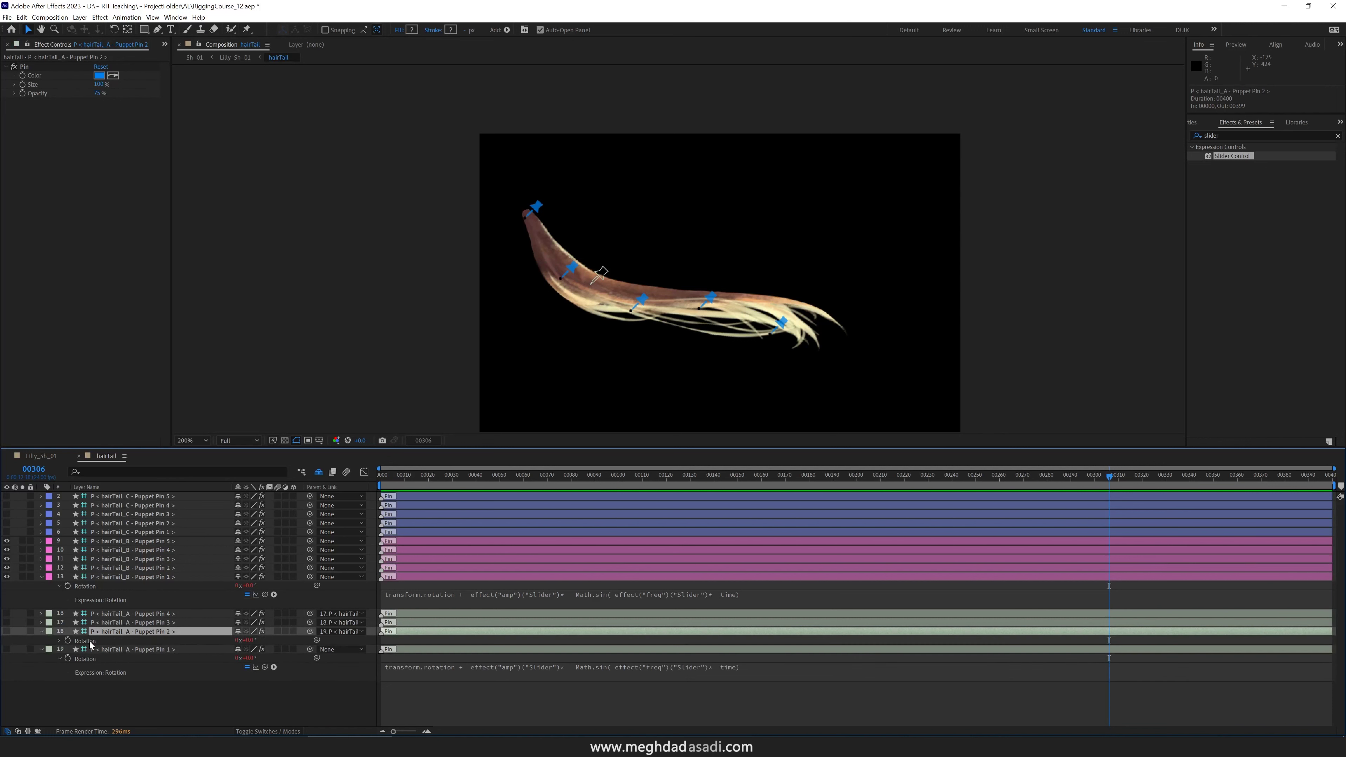
pyautogui.click(63, 642)
pyautogui.write('transform.rotation + thisComp.layer(index+1).transform.rotation.valueAtTime(time - thisComp.layer("P < hairTail_A - Puppet Pin 1 >").effect("offset")("Slider"))')
pyautogui.click(480, 650)
pyautogui.hotkey('ctrl', 'c')
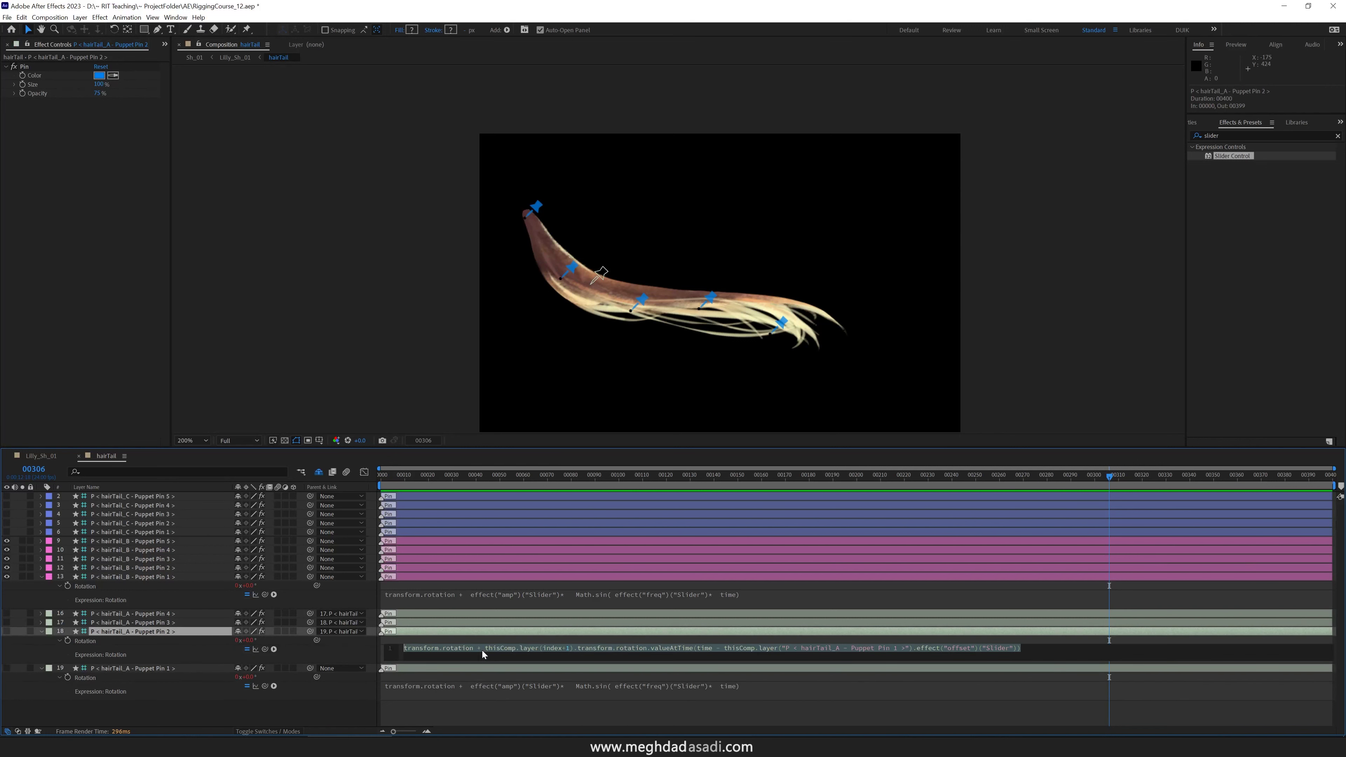
pyautogui.press('KP_Enter')
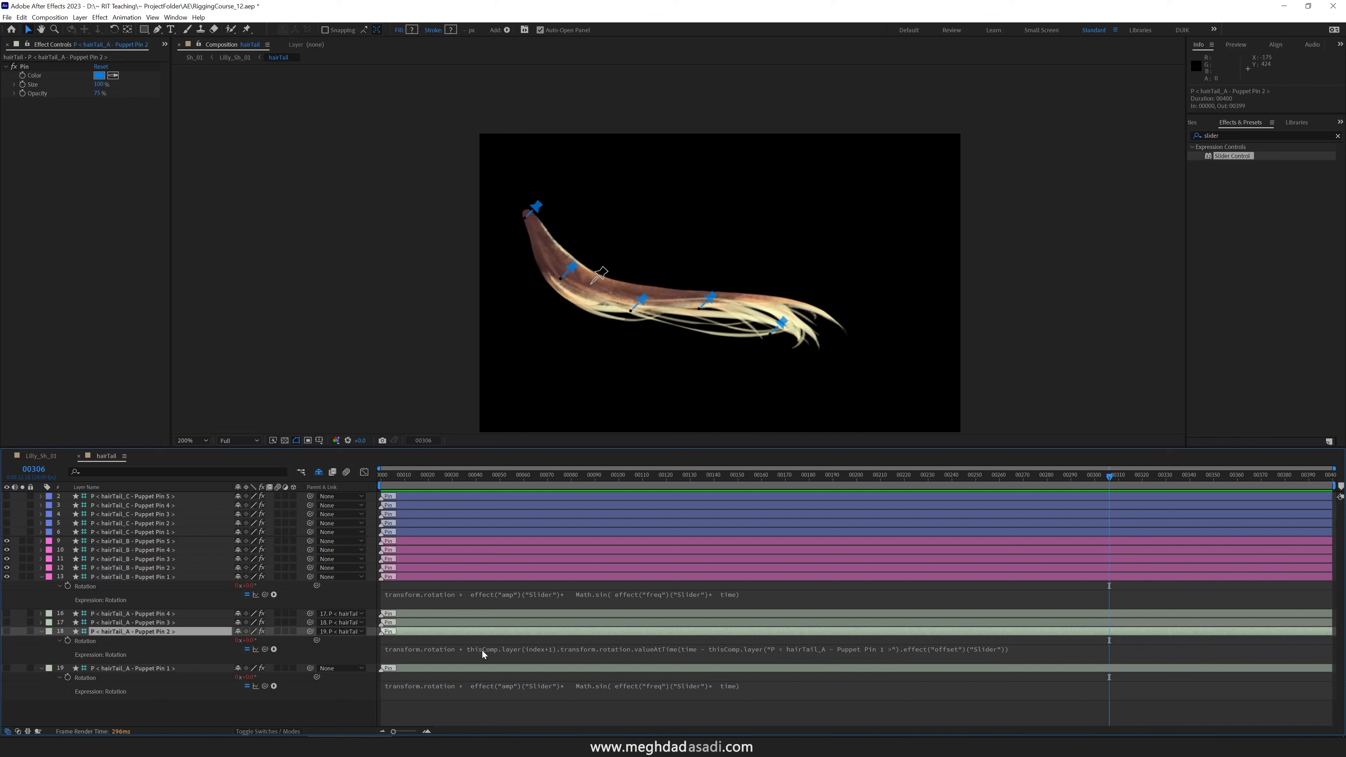
pyautogui.click(175, 568)
pyautogui.press('r')
pyautogui.keyDown('alt'); pyautogui.click(68, 577); pyautogui.keyUp('alt')
pyautogui.hotkey('ctrl', 'v')
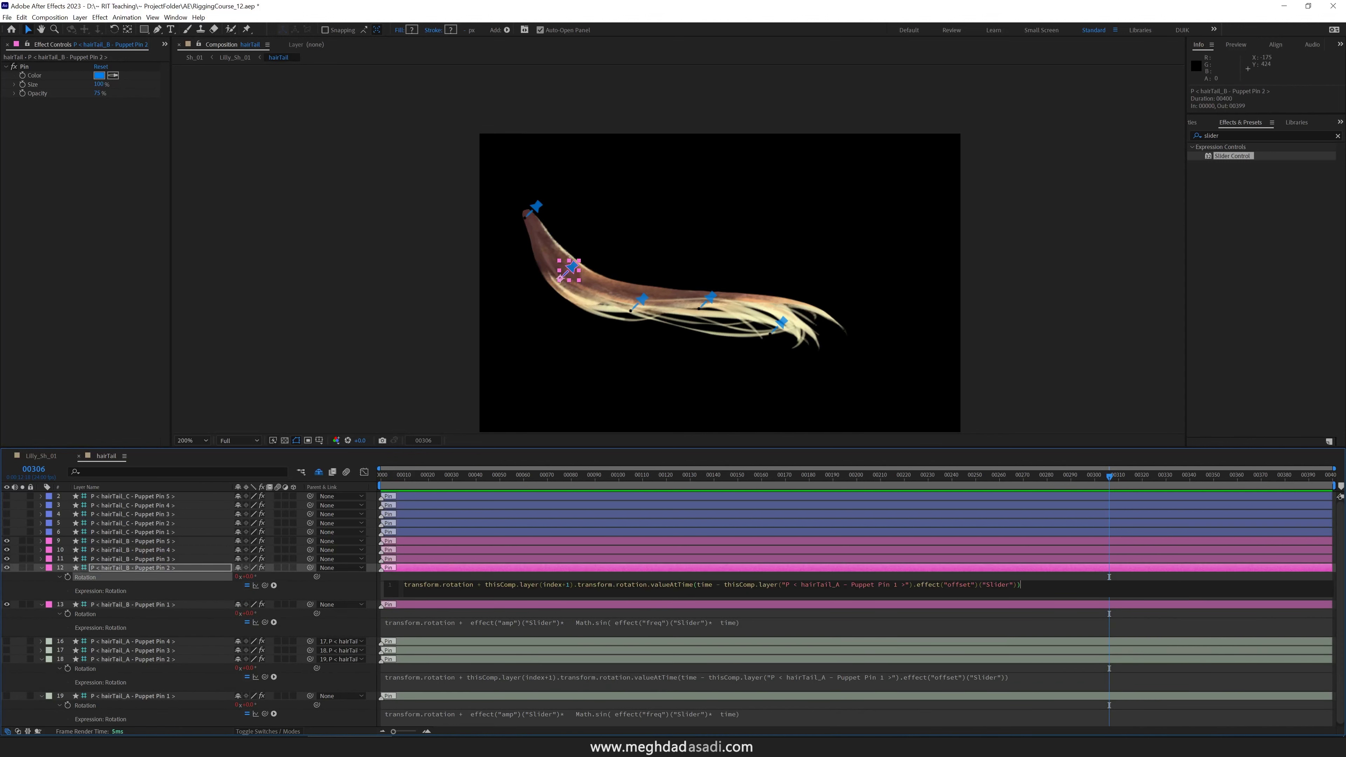
# - Replace the offset reference in hairTail_B Puppet Pin 2's expression with the offset slider of hairTail_B Puppet Pin 1
pyautogui.moveTo(573, 585); pyautogui.dragTo(514, 585)
pyautogui.moveTo(712, 585); pyautogui.dragTo(574, 585)
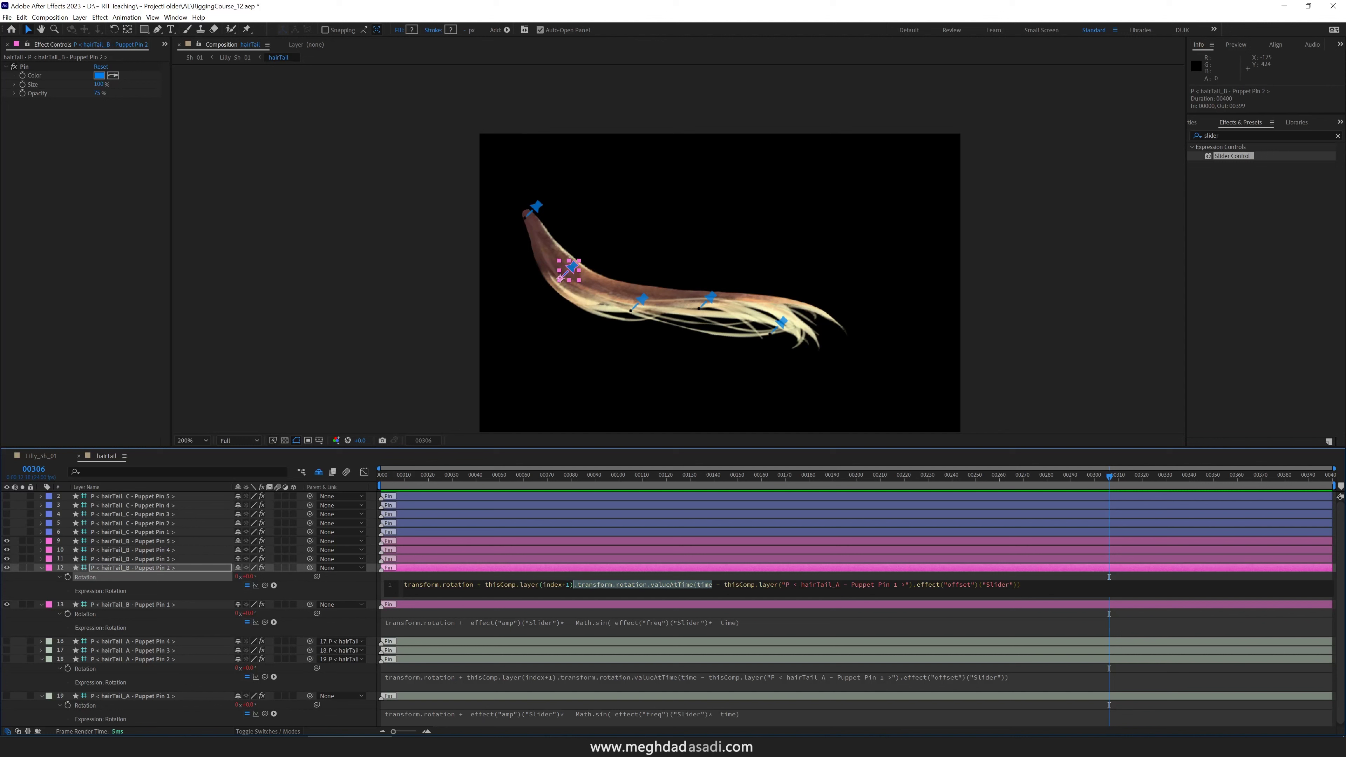
pyautogui.click(434, 605)
pyautogui.moveTo(1019, 585); pyautogui.dragTo(725, 585)
pyautogui.moveTo(265, 585); pyautogui.dragTo(35, 147)
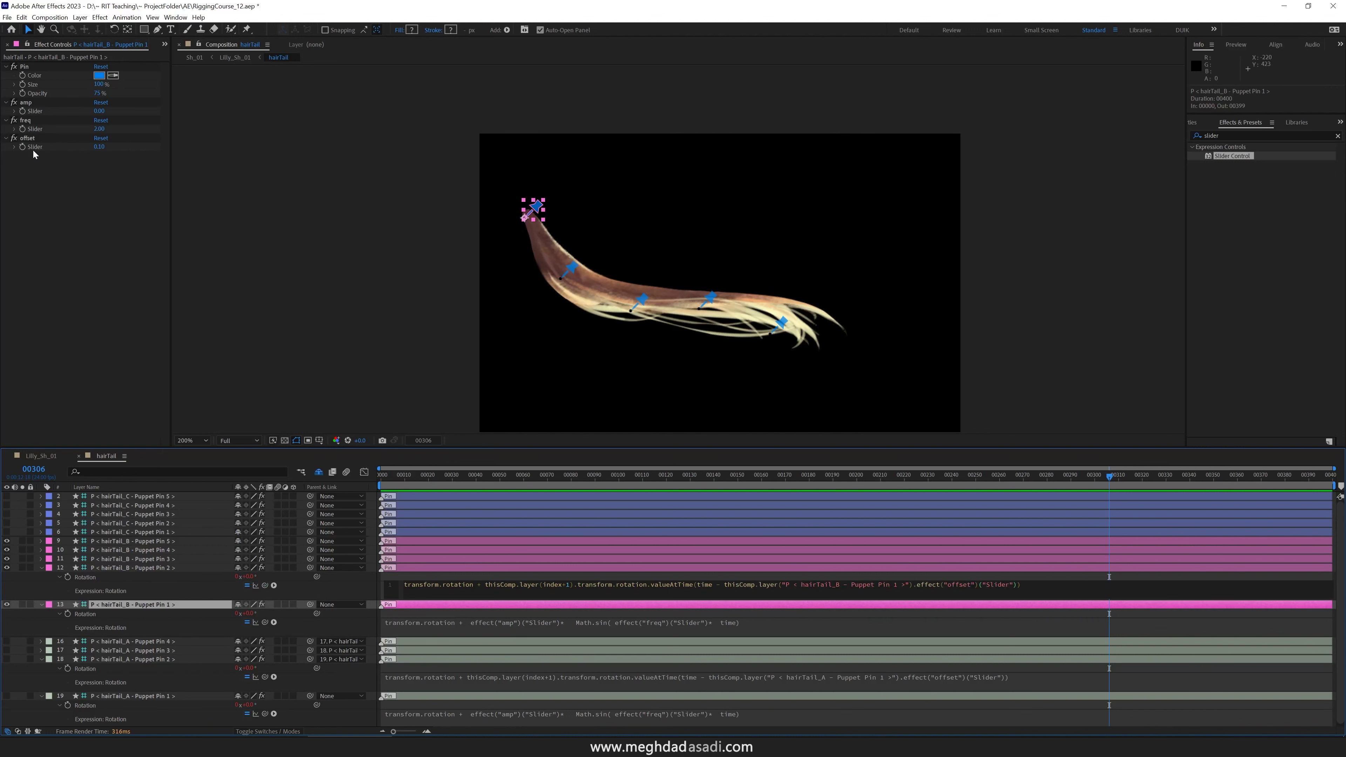
# - Copy hairTail_B Puppet Pin 2's Rotation expression onto Puppet Pins 3 and 4, and hide Puppet Pin 5 as a shy layer
pyautogui.click(22, 18)
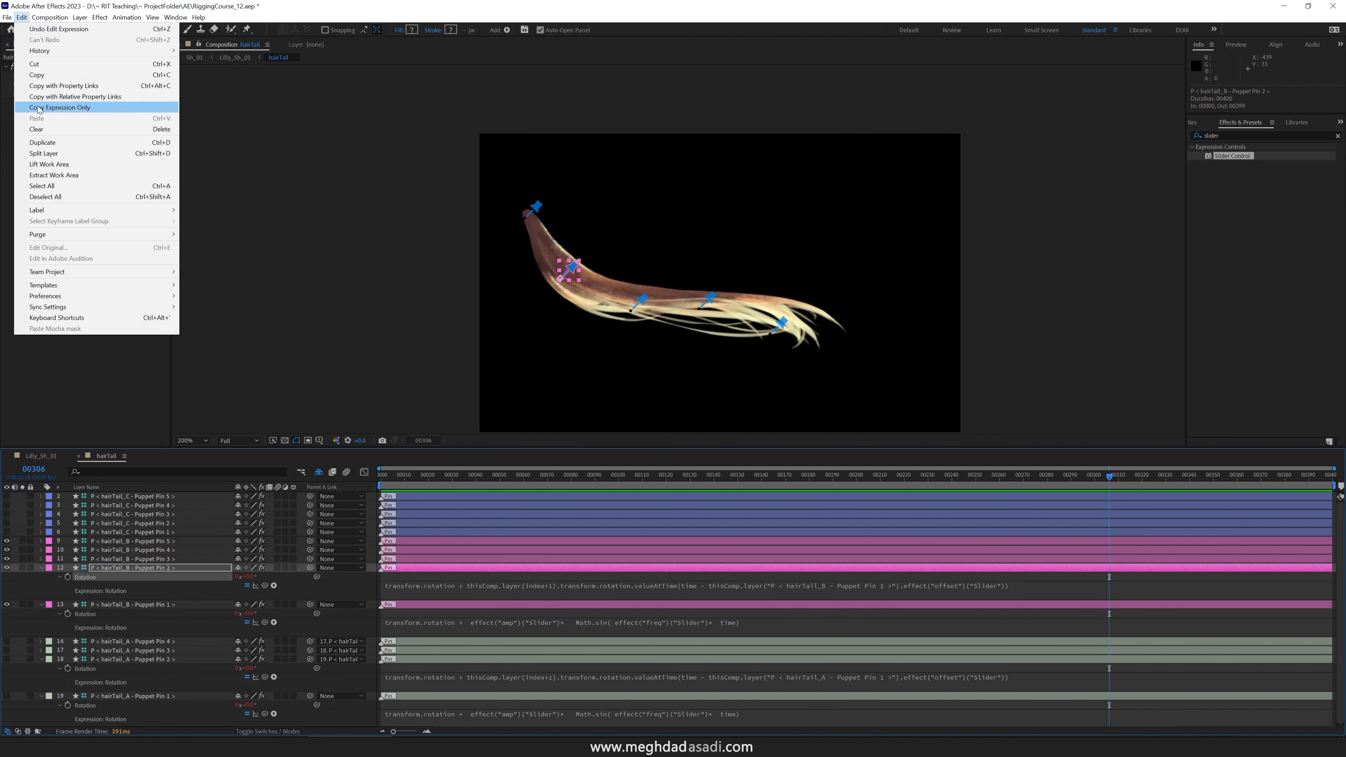
pyautogui.click(64, 107)
pyautogui.click(169, 559)
pyautogui.keyDown('ctrl'); pyautogui.click(169, 550); pyautogui.keyUp('ctrl')
pyautogui.click(171, 541)
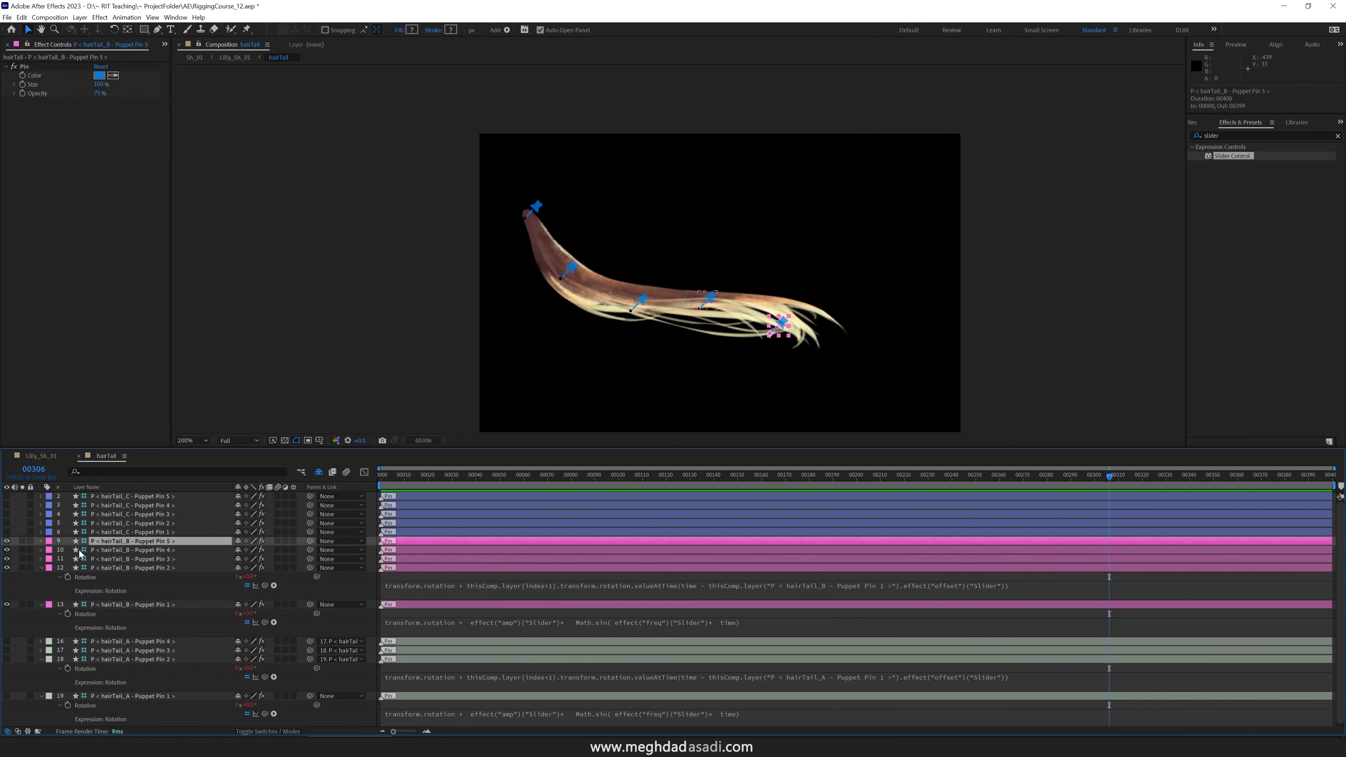
pyautogui.press('Delete')
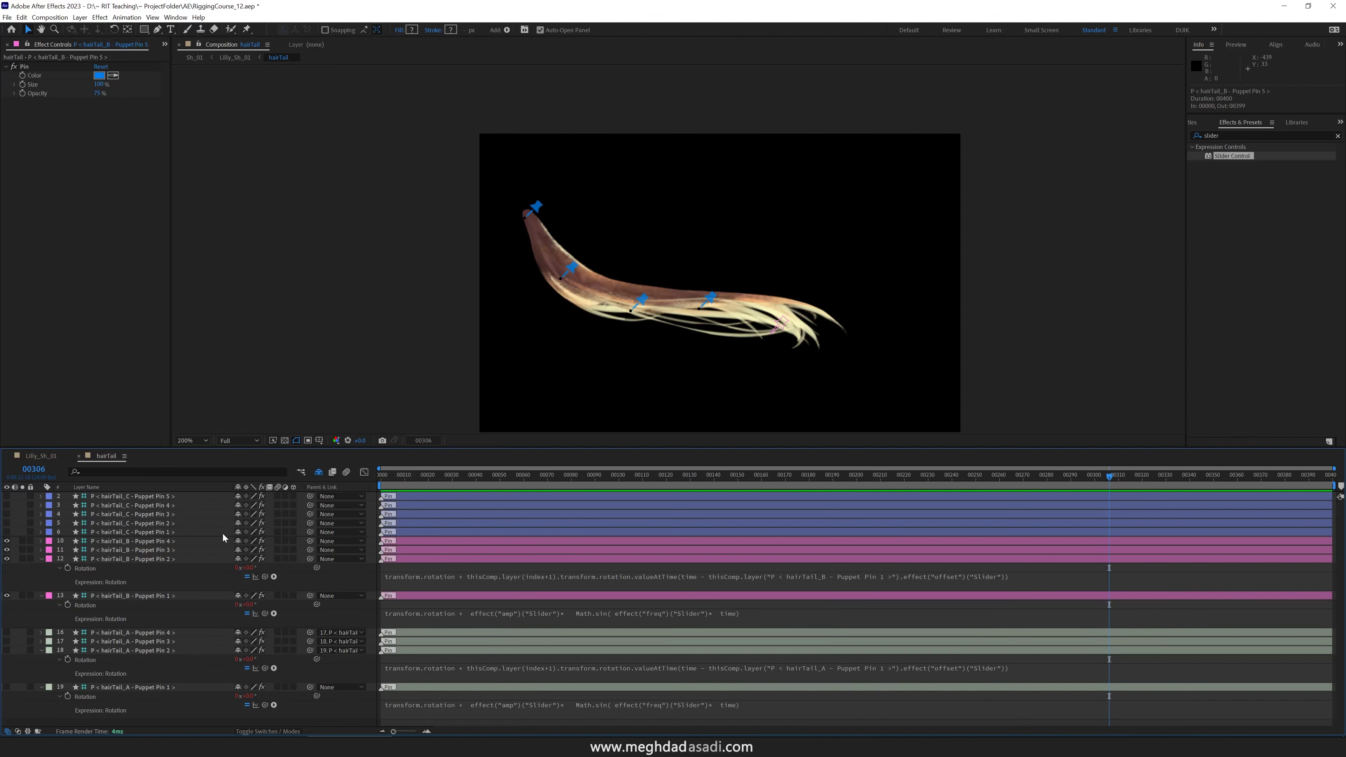
# - Copy the amp, freq and offset slider effects from hairTail_B Puppet Pin 1 to hairTail_C Puppet Pin 1
pyautogui.click(175, 532)
pyautogui.click(170, 597)
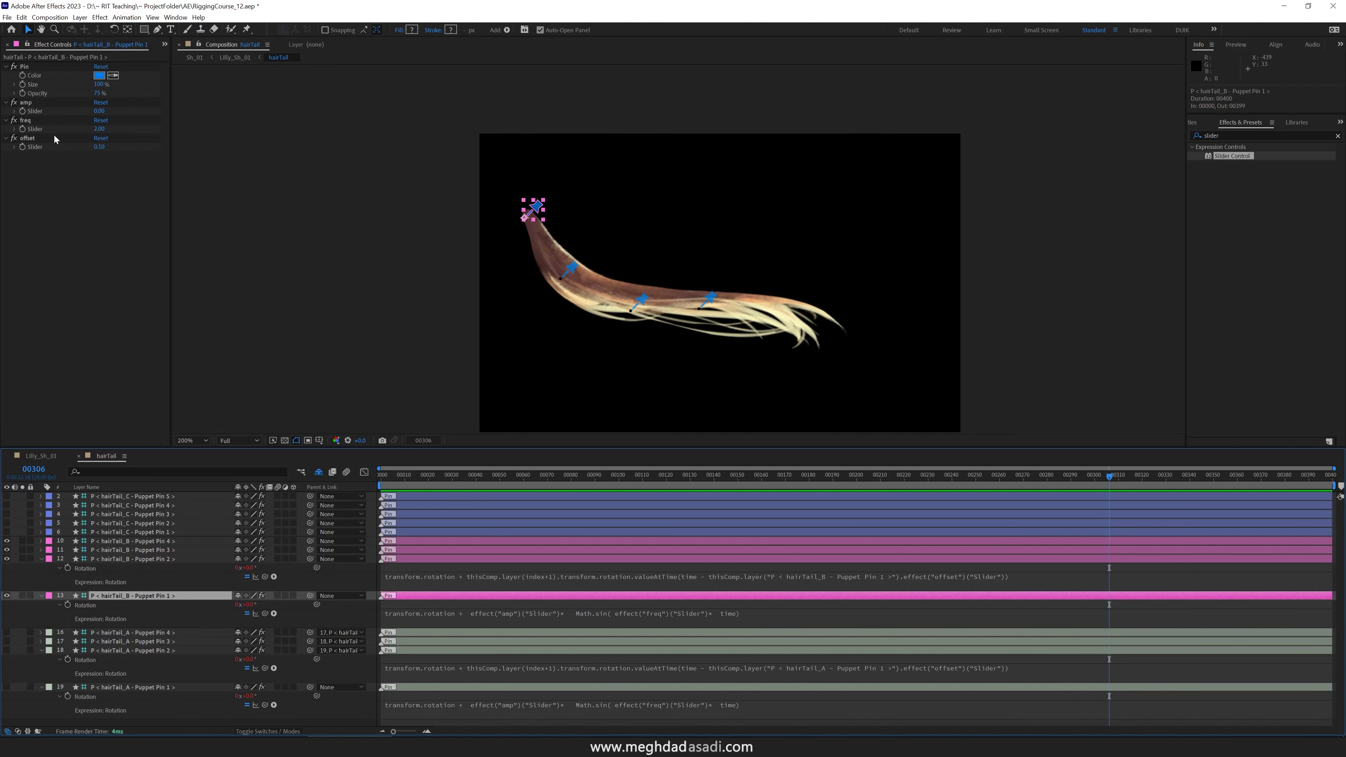
pyautogui.click(169, 532)
pyautogui.click(87, 236)
pyautogui.hotkey('ctrl', 'v')
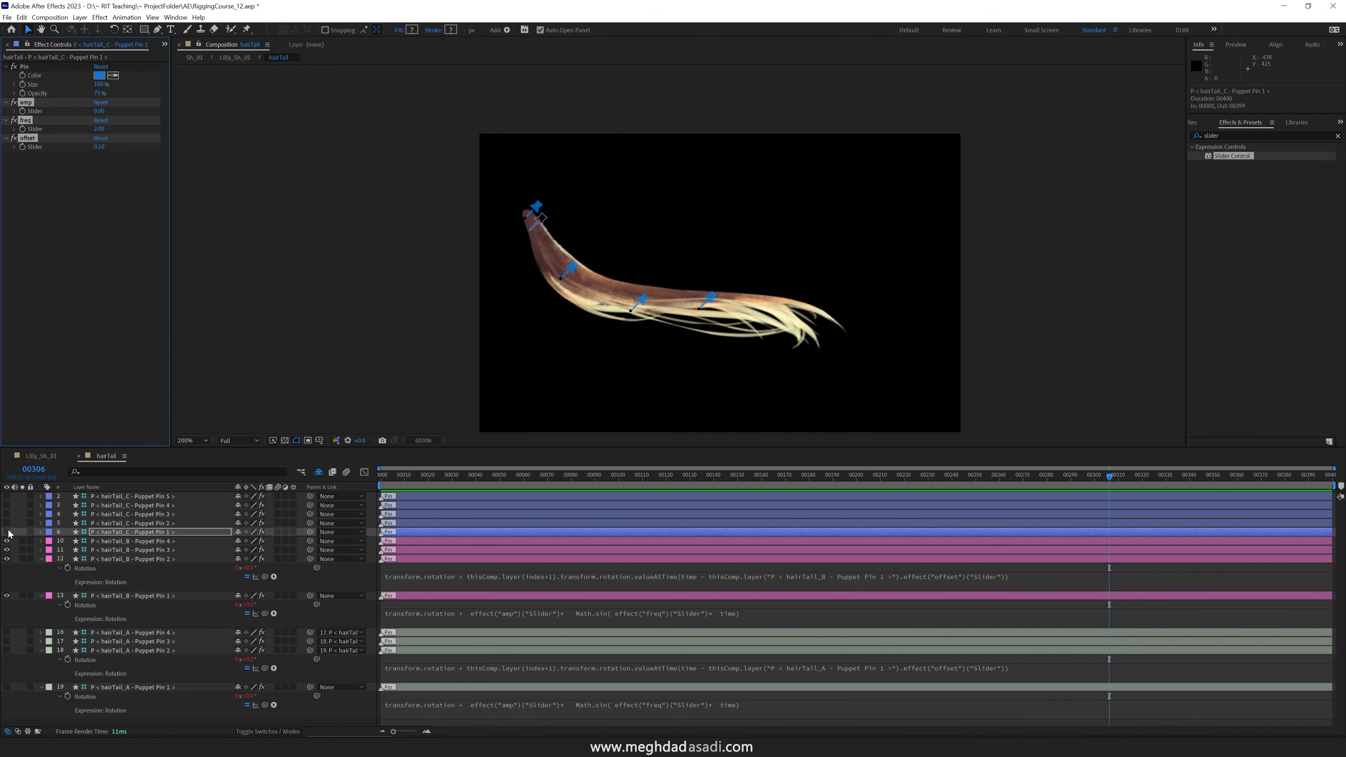
# - Make hairTail_C Puppet Pins 1 to 5 visible and give Puppet Pin 1's Rotation the expression from hairTail_B Puppet Pin 1
pyautogui.moveTo(7, 533); pyautogui.dragTo(7, 497)
pyautogui.click(125, 533)
pyautogui.click(472, 615)
pyautogui.hotkey('ctrl', 'c')
pyautogui.click(106, 533)
pyautogui.press('r')
pyautogui.keyDown('alt'); pyautogui.click(67, 542); pyautogui.keyUp('alt')
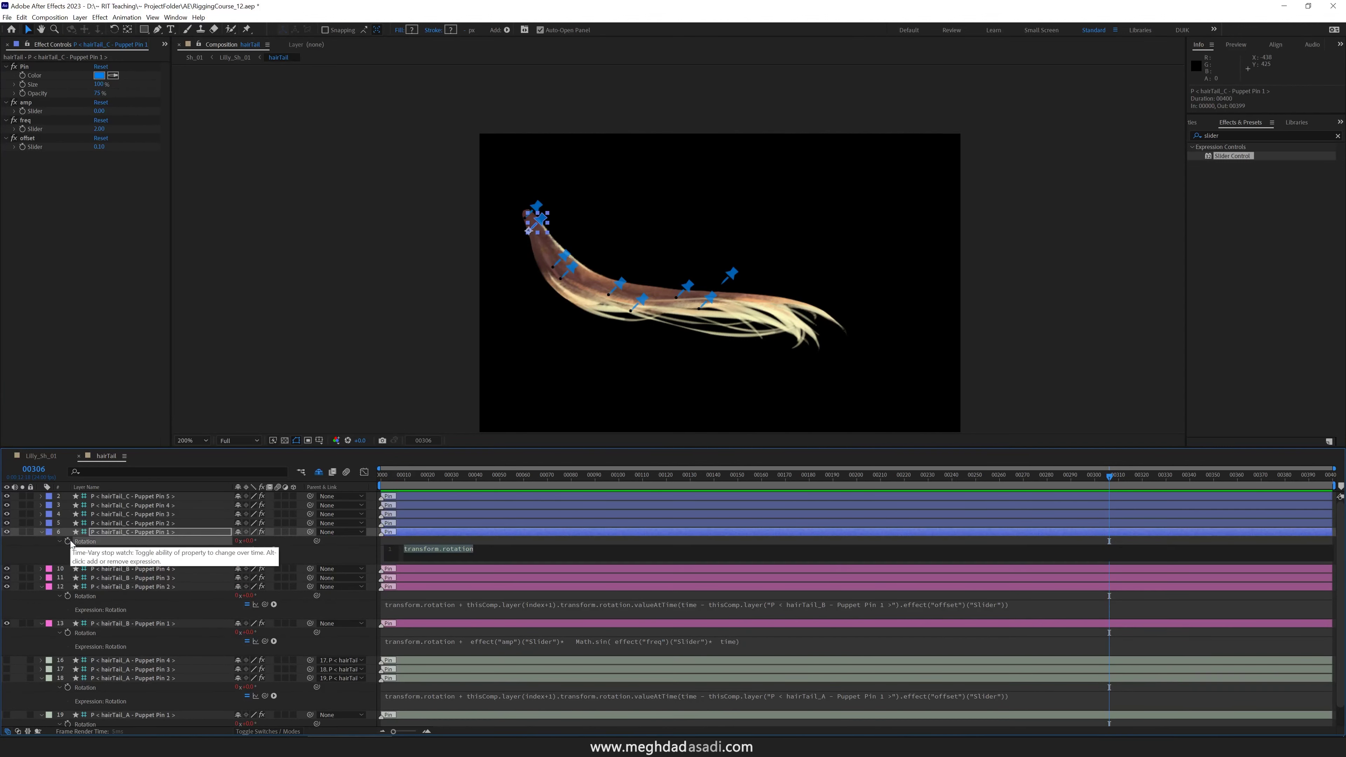
pyautogui.hotkey('ctrl', 'v')
pyautogui.click(152, 533)
# - Copy the Rotation expression of hairTail_B Puppet Pin 2 onto the Rotation of hairTail_C Puppet Pin 2
pyautogui.click(159, 524)
pyautogui.click(467, 614)
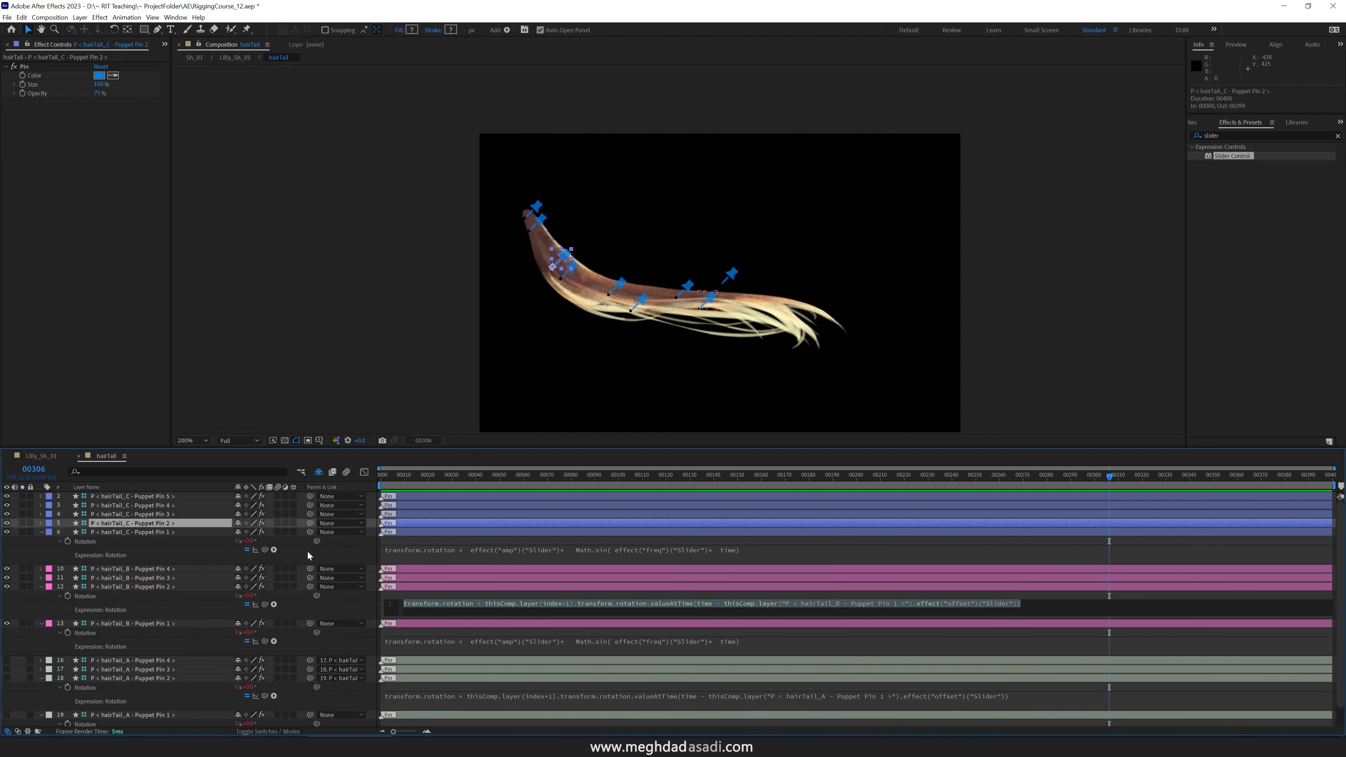
pyautogui.hotkey('ctrl', 'c')
pyautogui.hotkey('ctrl', 'v')
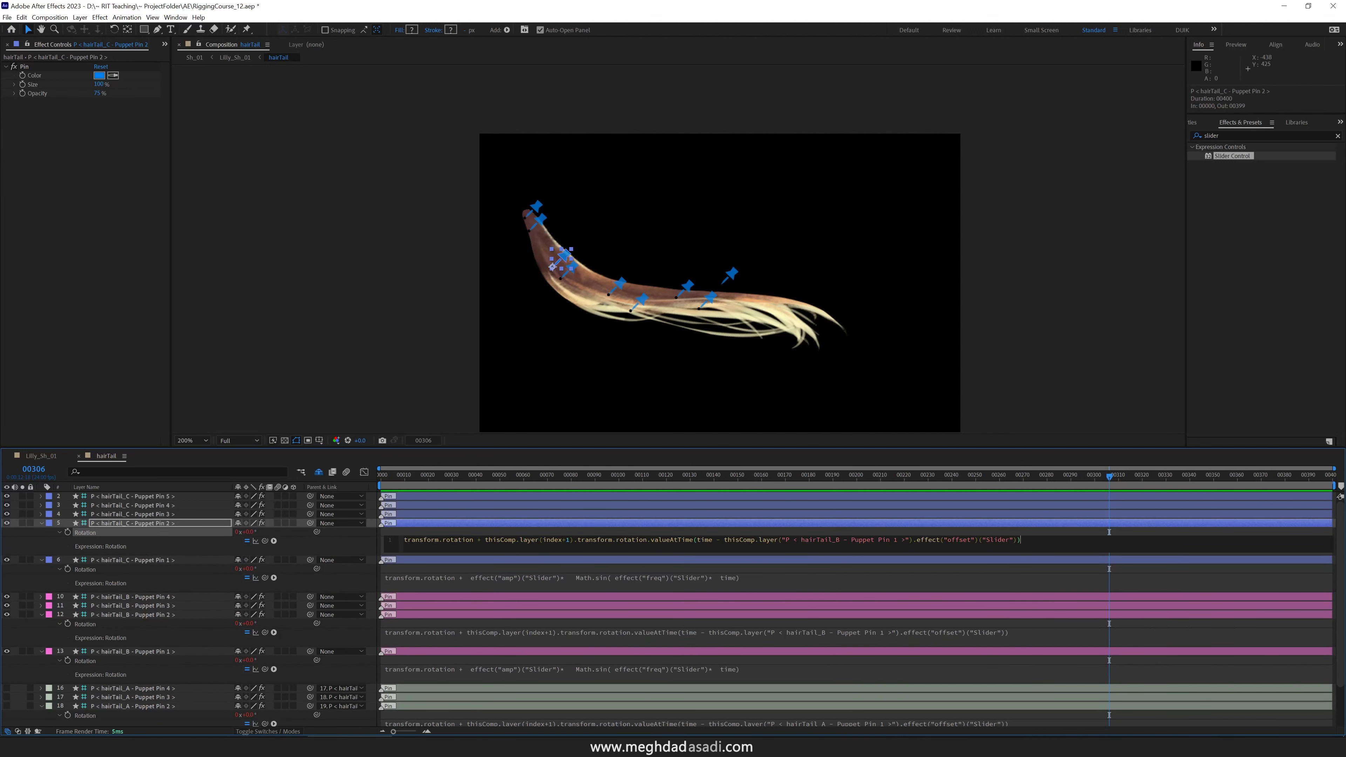
# - Replace the offset reference in hairTail_C Puppet Pin 2's expression with the offset slider of hairTail_C Puppet Pin 1
pyautogui.click(159, 561)
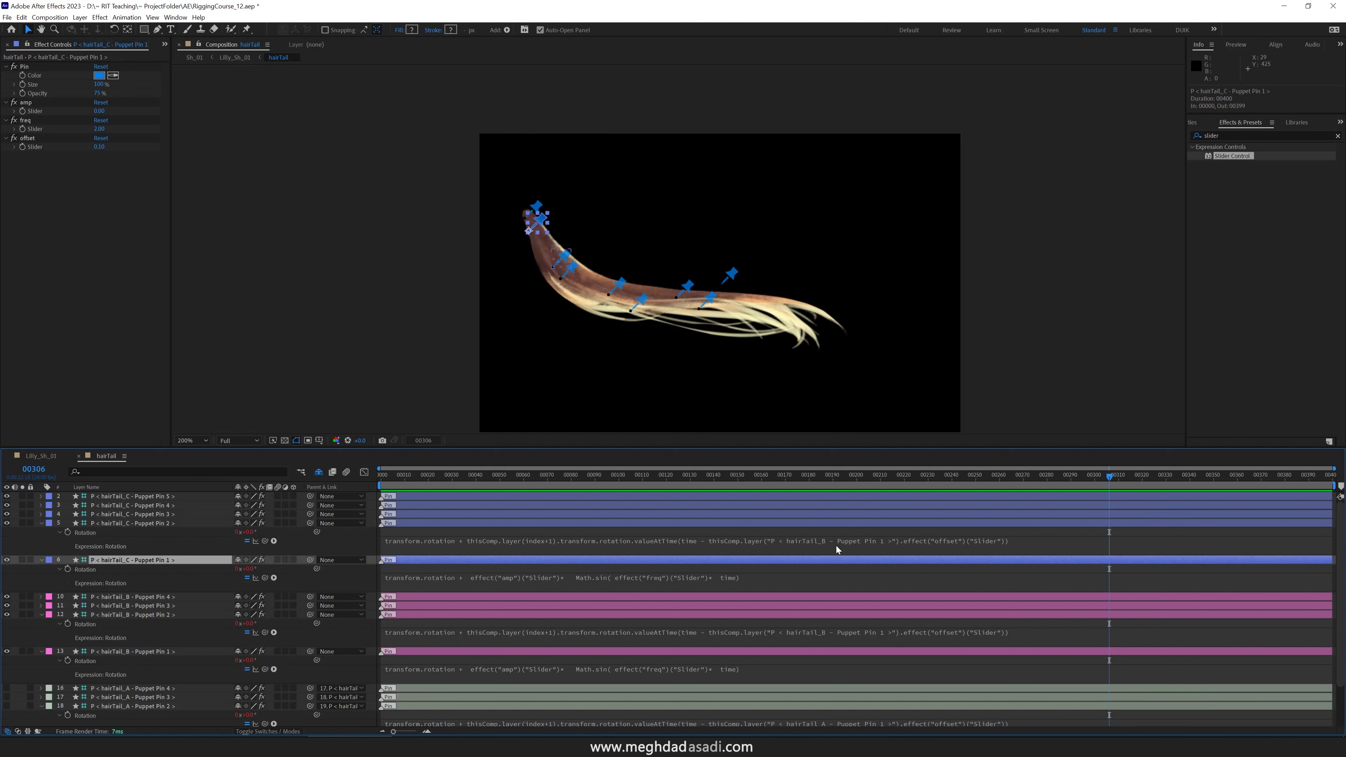
pyautogui.click(1016, 541)
pyautogui.moveTo(1018, 541); pyautogui.dragTo(724, 541)
pyautogui.moveTo(265, 541); pyautogui.dragTo(35, 147)
# - Copy only the Rotation expression of hairTail_C Puppet Pin 2 onto Puppet Pins 3 and 4
pyautogui.click(89, 533)
pyautogui.click(21, 18)
pyautogui.click(67, 109)
pyautogui.click(166, 514)
pyautogui.keyDown('shift'); pyautogui.click(171, 507); pyautogui.keyUp('shift')
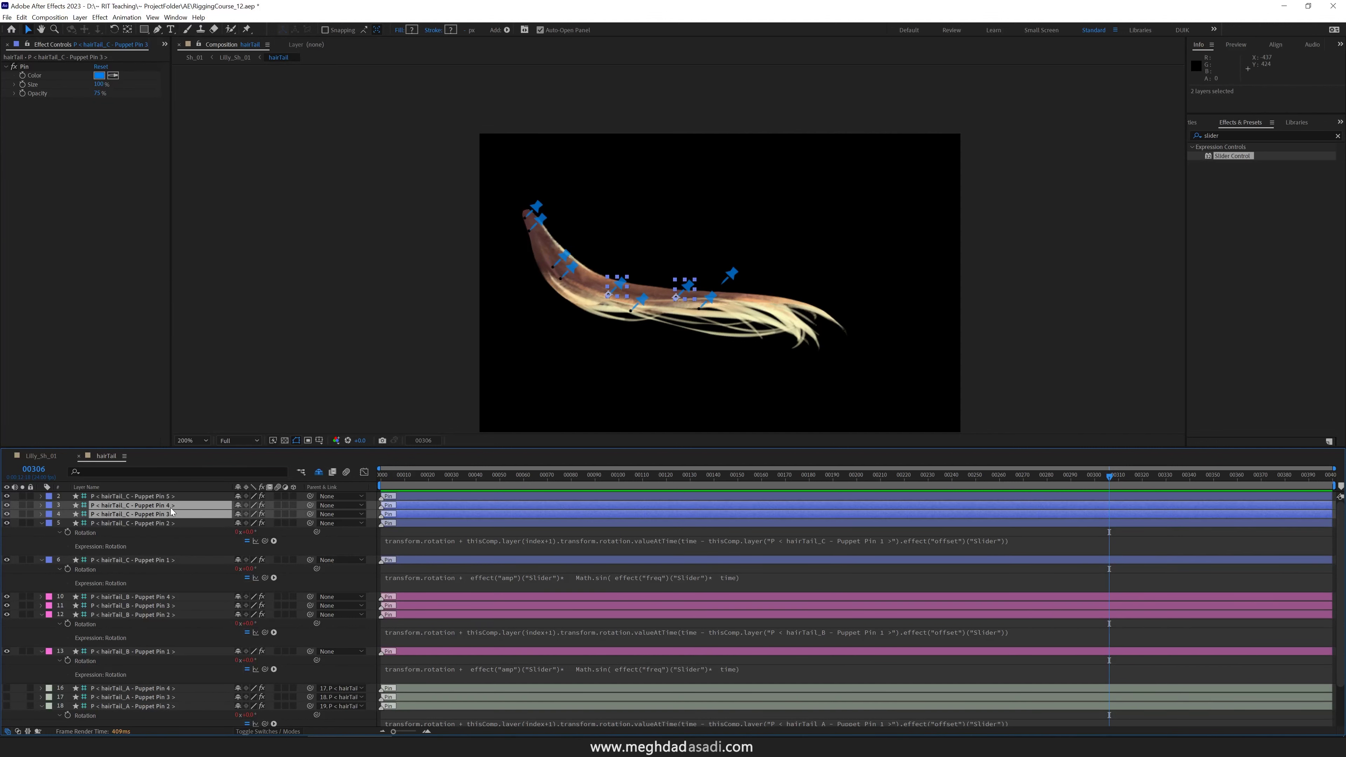
pyautogui.hotkey('ctrl', 'v')
# - Turn off the visibility of hairTail_C Puppet Pin 5 and hide it as a shy layer
pyautogui.click(142, 498)
pyautogui.click(8, 497)
pyautogui.scroll(-1, 7, 497)
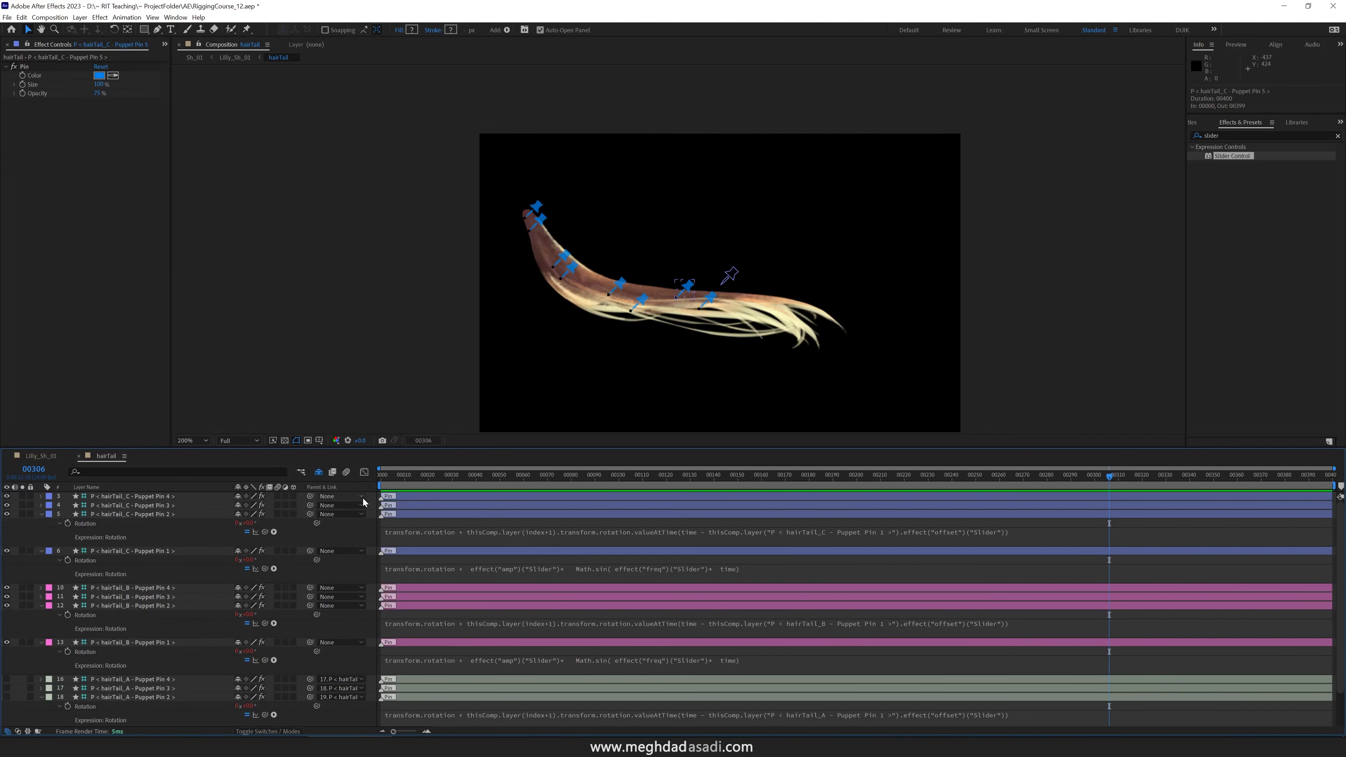
# - Turn on the visibility of the hairTail_C and hairTail_B artwork layers
pyautogui.hotkey('ctrl', 'a')
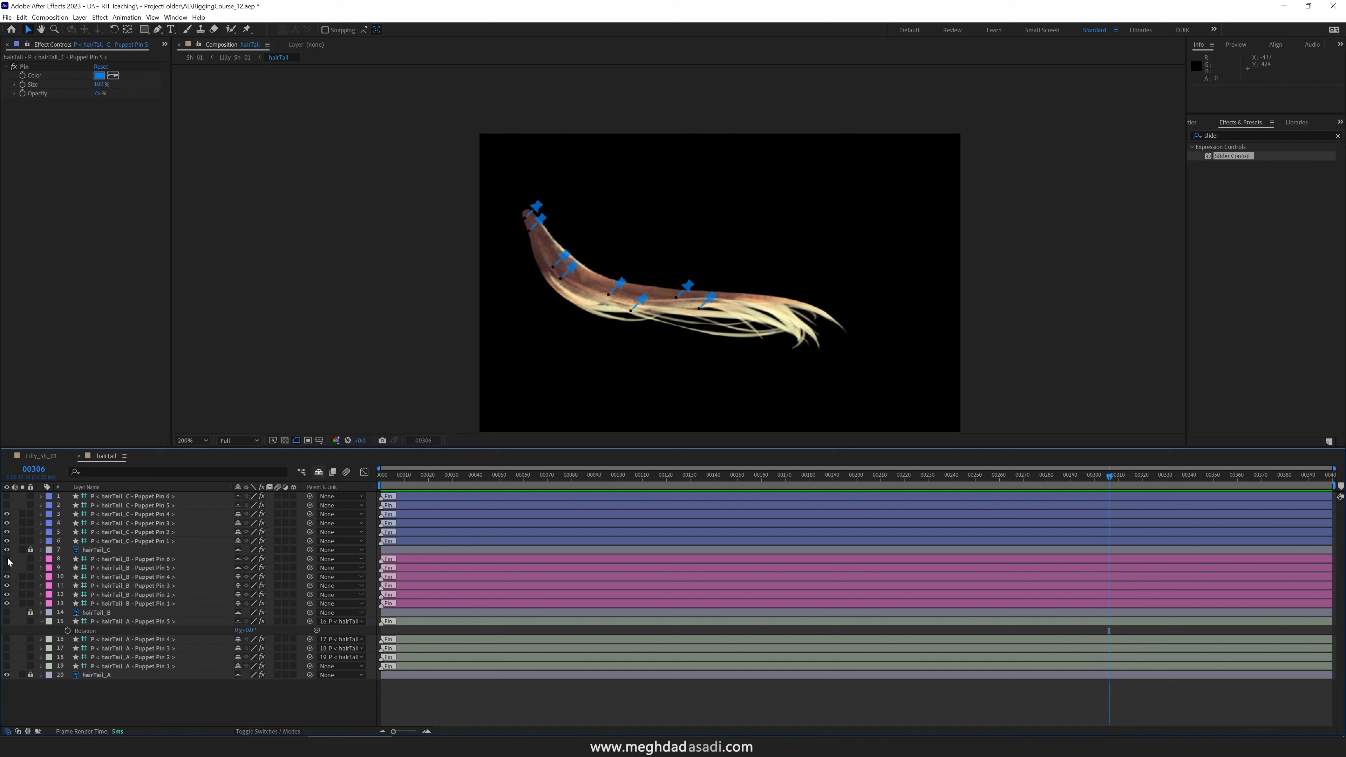
pyautogui.click(7, 550)
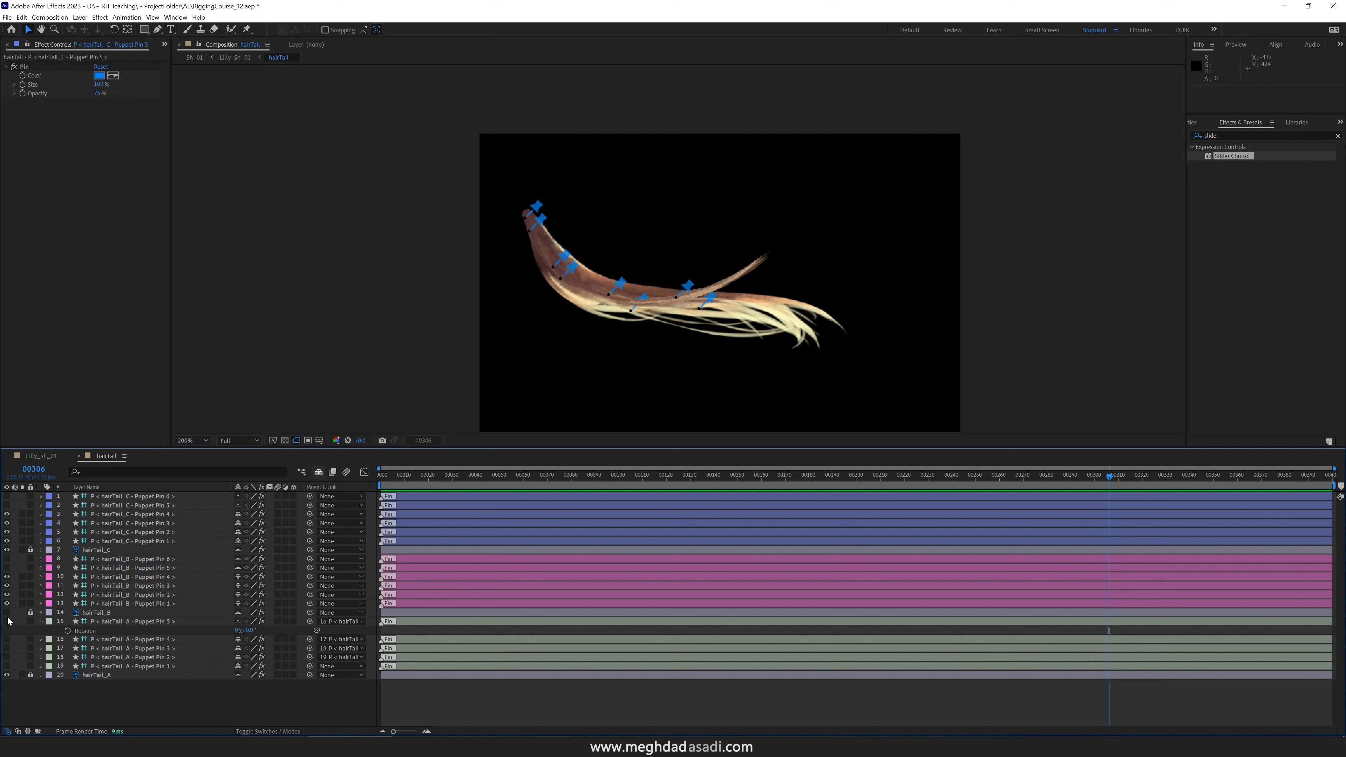
pyautogui.click(7, 613)
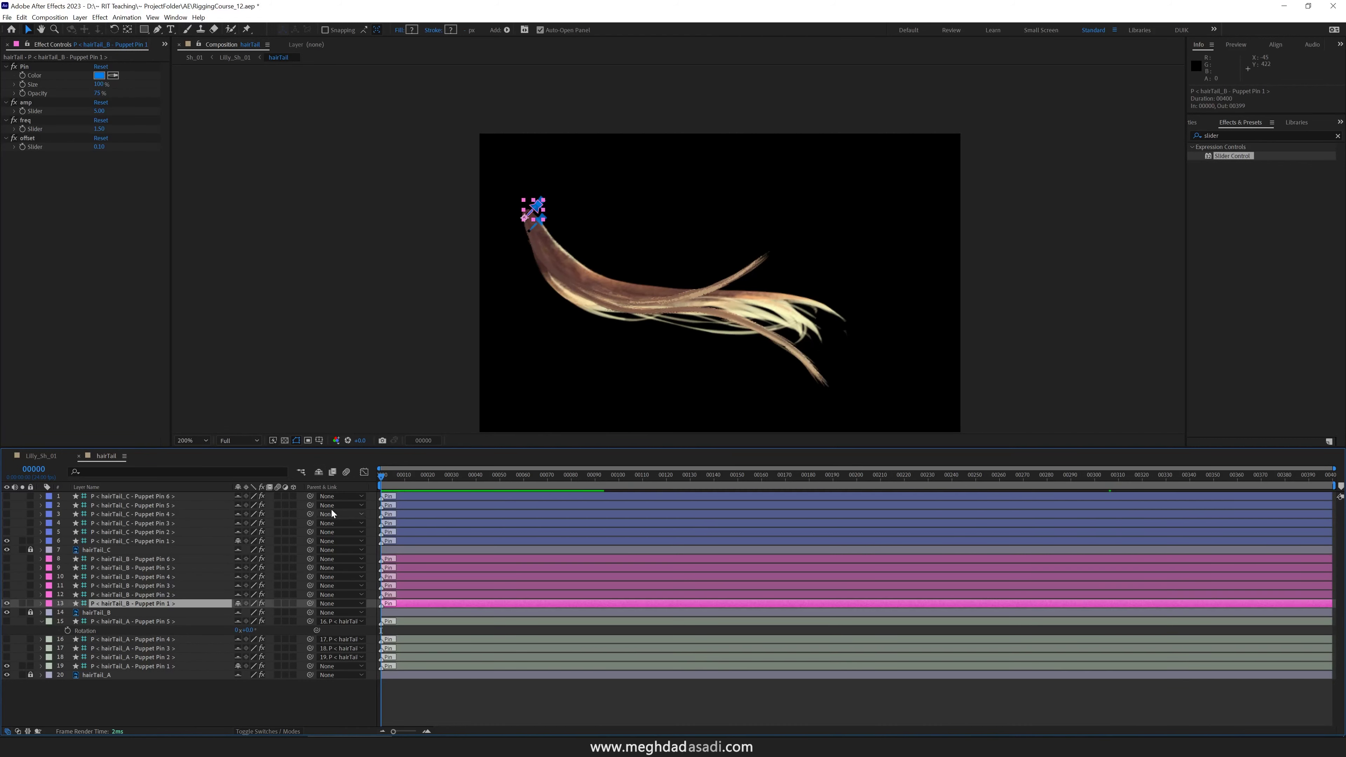
# - Parent hairTail_C Puppet Pins 6 through 2 in a chain, each to the next lower-numbered pin, ending at Puppet Pin 1
pyautogui.moveTo(310, 496); pyautogui.dragTo(215, 505)
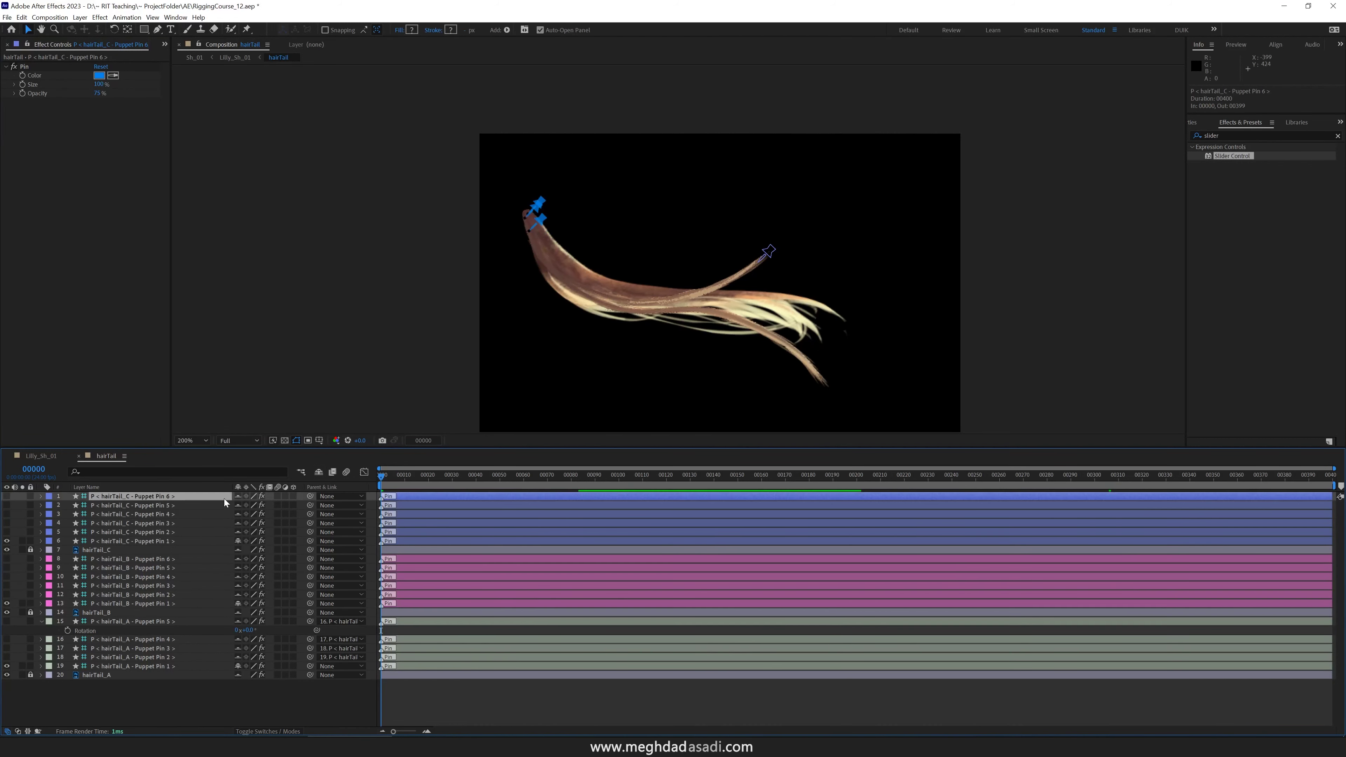
pyautogui.moveTo(310, 505); pyautogui.dragTo(207, 531)
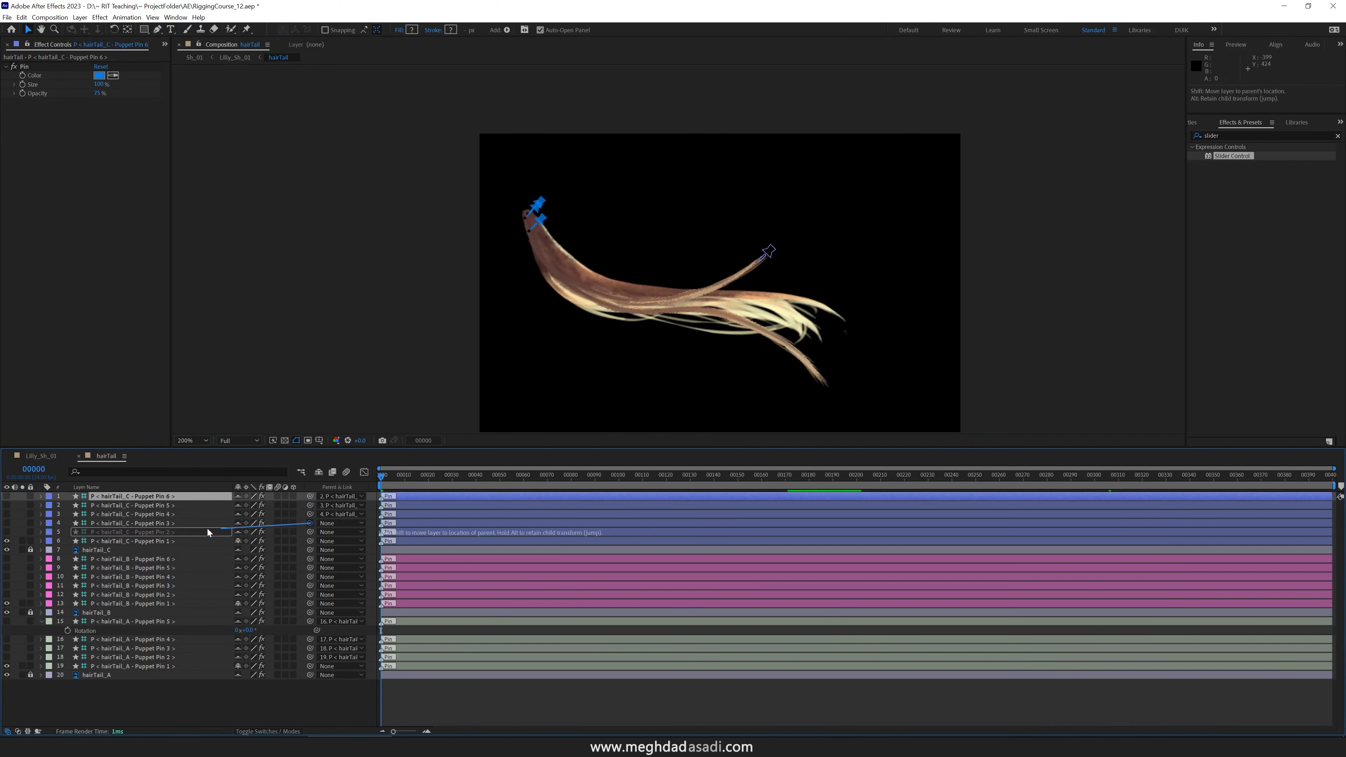
pyautogui.moveTo(310, 532); pyautogui.dragTo(179, 541)
# - Parent hairTail_B Puppet Pins 6 through 2 in a chain, each to the next lower-numbered pin, ending at Puppet Pin 1
pyautogui.click(183, 559)
pyautogui.moveTo(310, 559); pyautogui.dragTo(159, 568)
pyautogui.moveTo(310, 568); pyautogui.dragTo(159, 578)
pyautogui.moveTo(310, 577); pyautogui.dragTo(159, 586)
pyautogui.moveTo(310, 586); pyautogui.dragTo(159, 603)
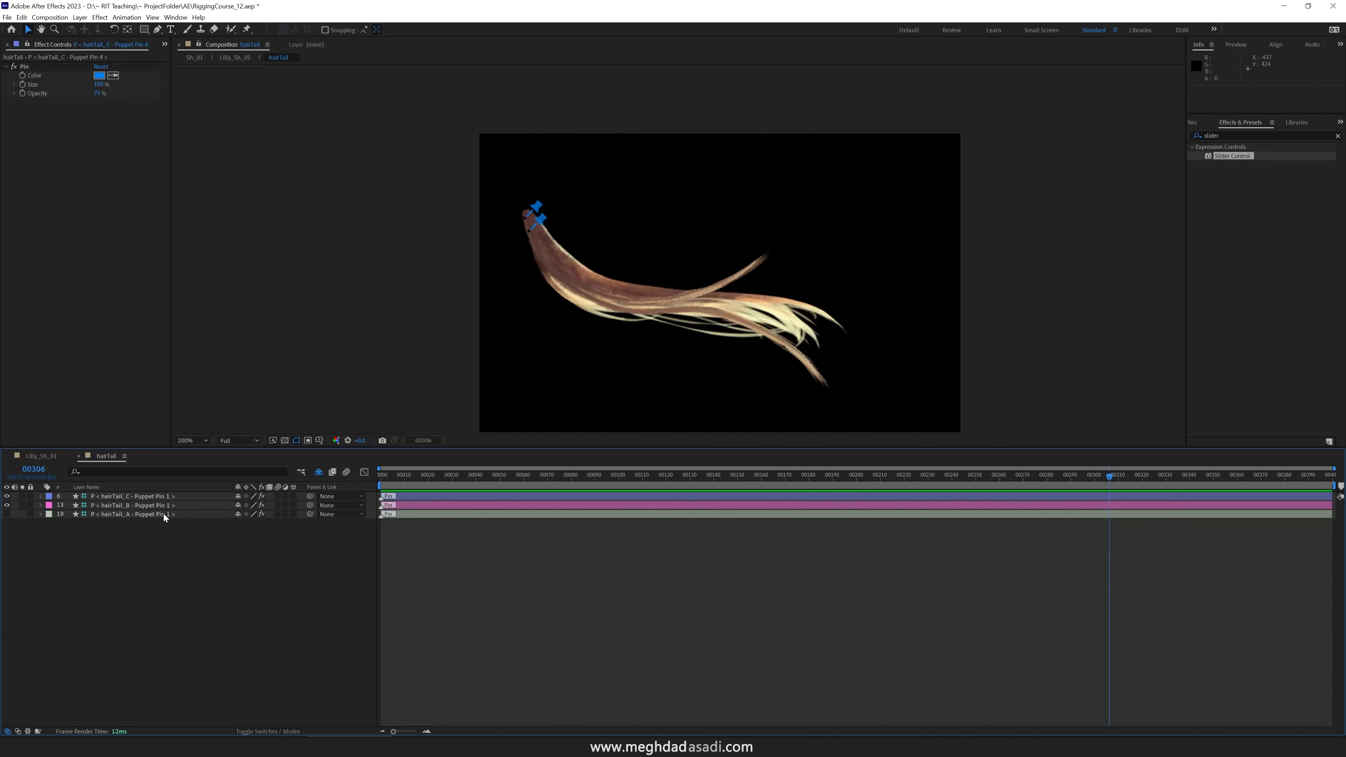
# - Make hairTail_A Puppet Pin 1 visible, then set hairTail_B Puppet Pin 1's freq slider to 1.5 and enter an amp value
pyautogui.click(163, 513)
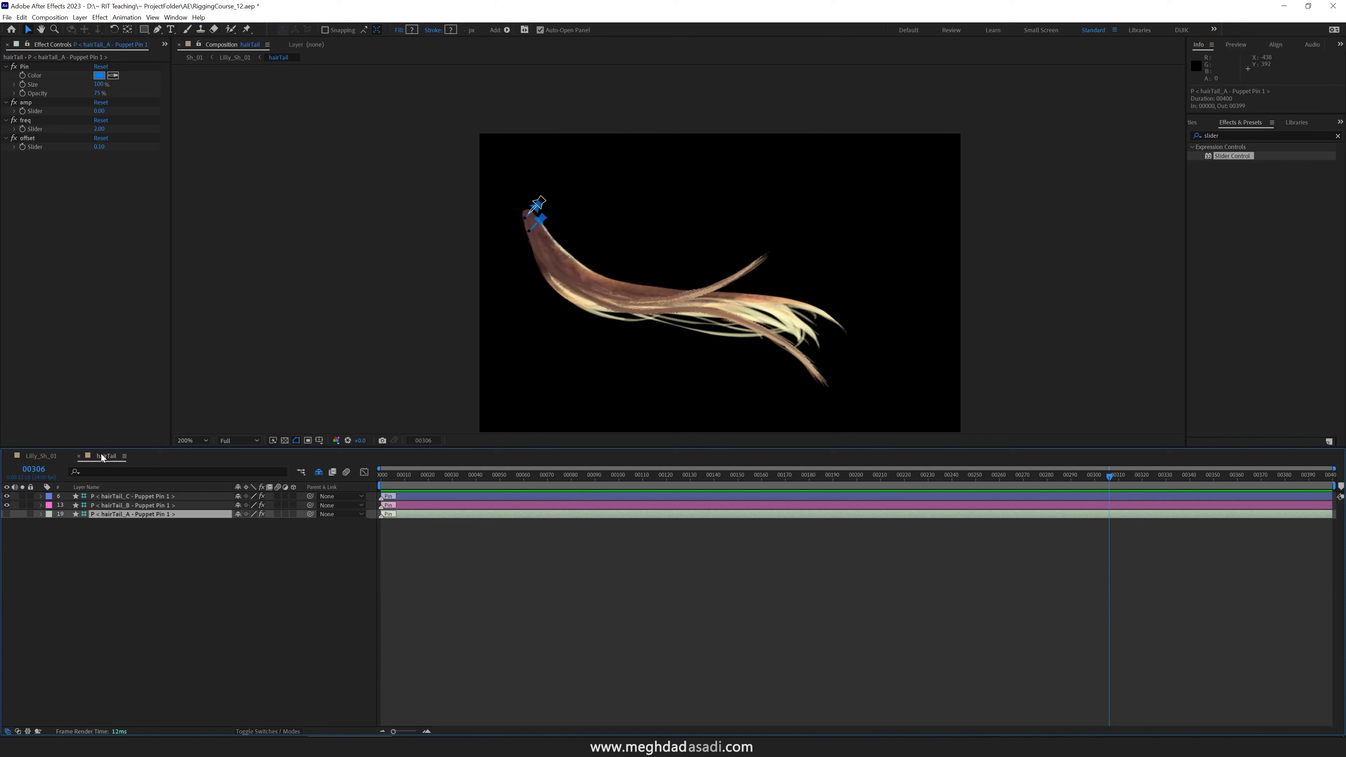
pyautogui.click(6, 515)
pyautogui.click(125, 506)
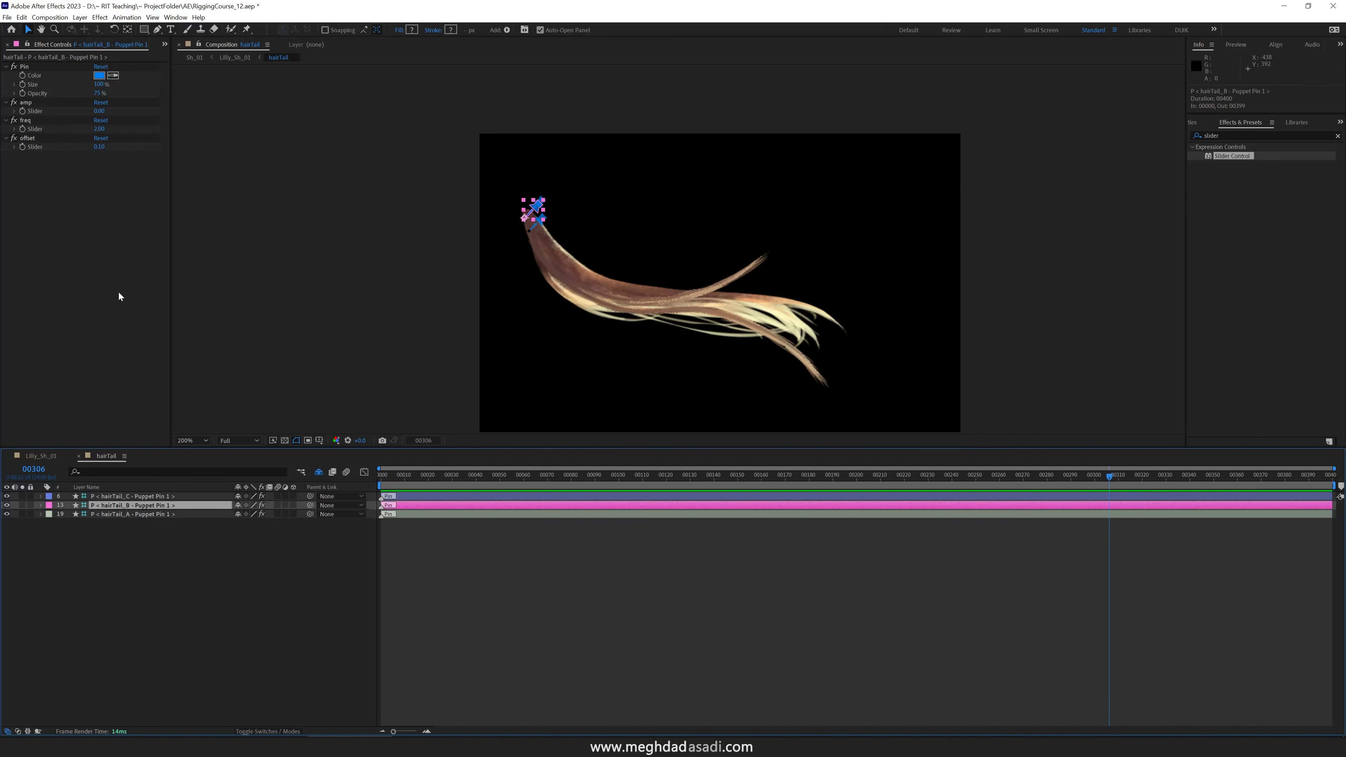
pyautogui.click(99, 130)
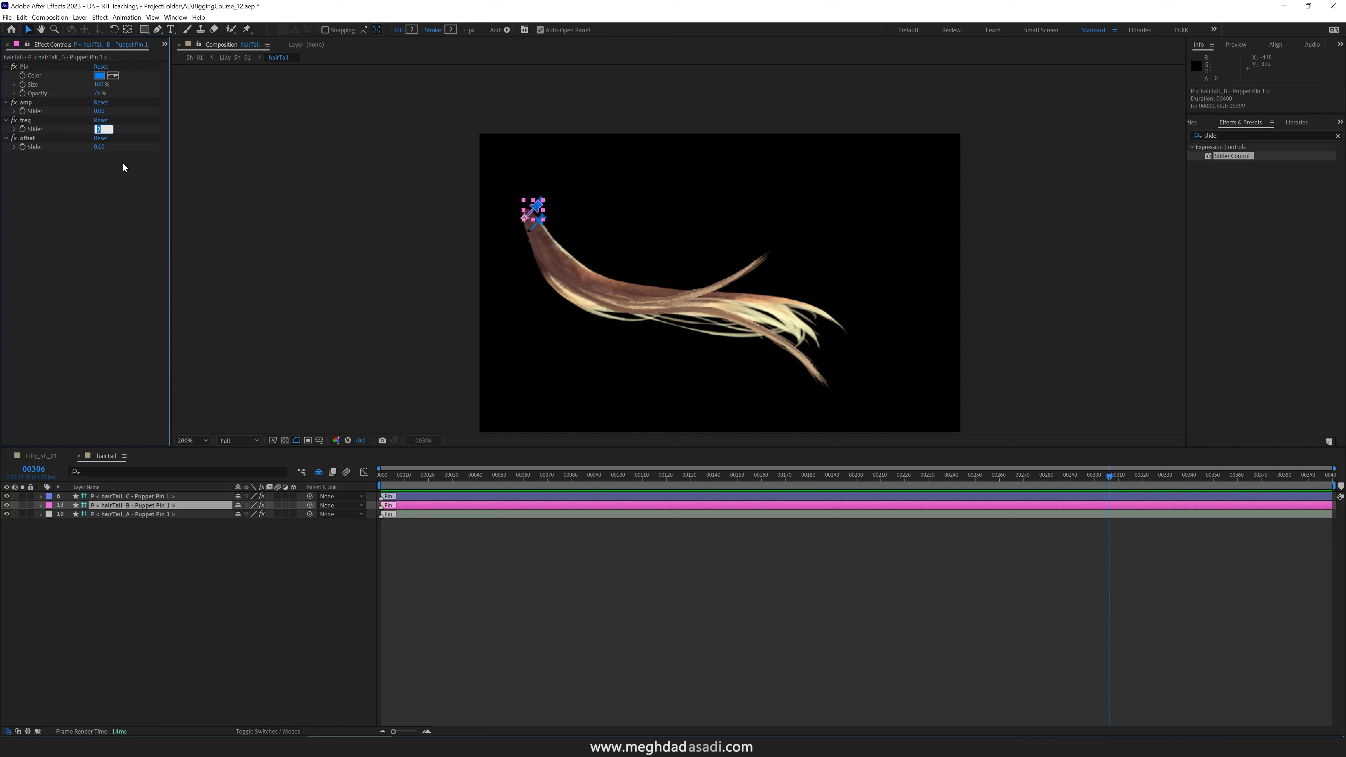
pyautogui.write('1.5')
pyautogui.press('Return')
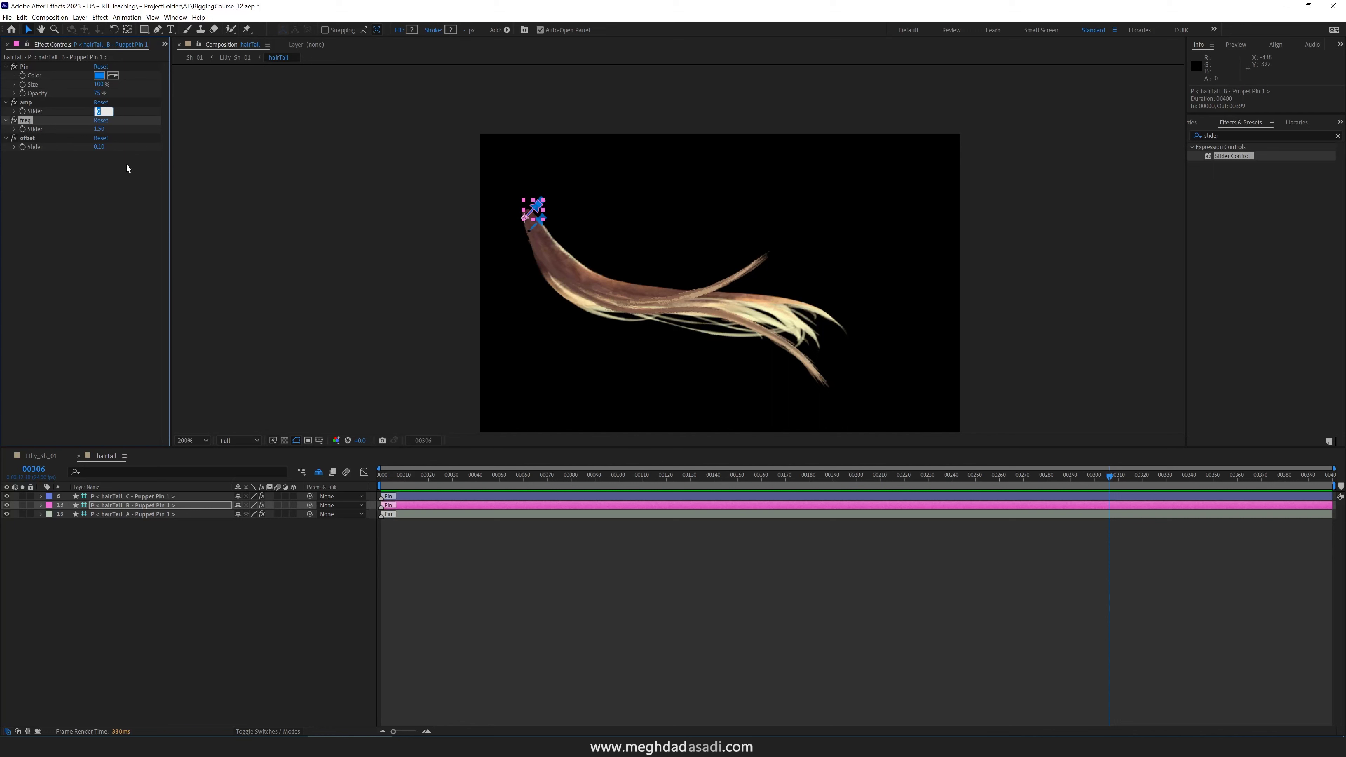
pyautogui.press('Return')
# - Enter a new amp slider value for hairTail_A Puppet Pin 1
pyautogui.click(148, 514)
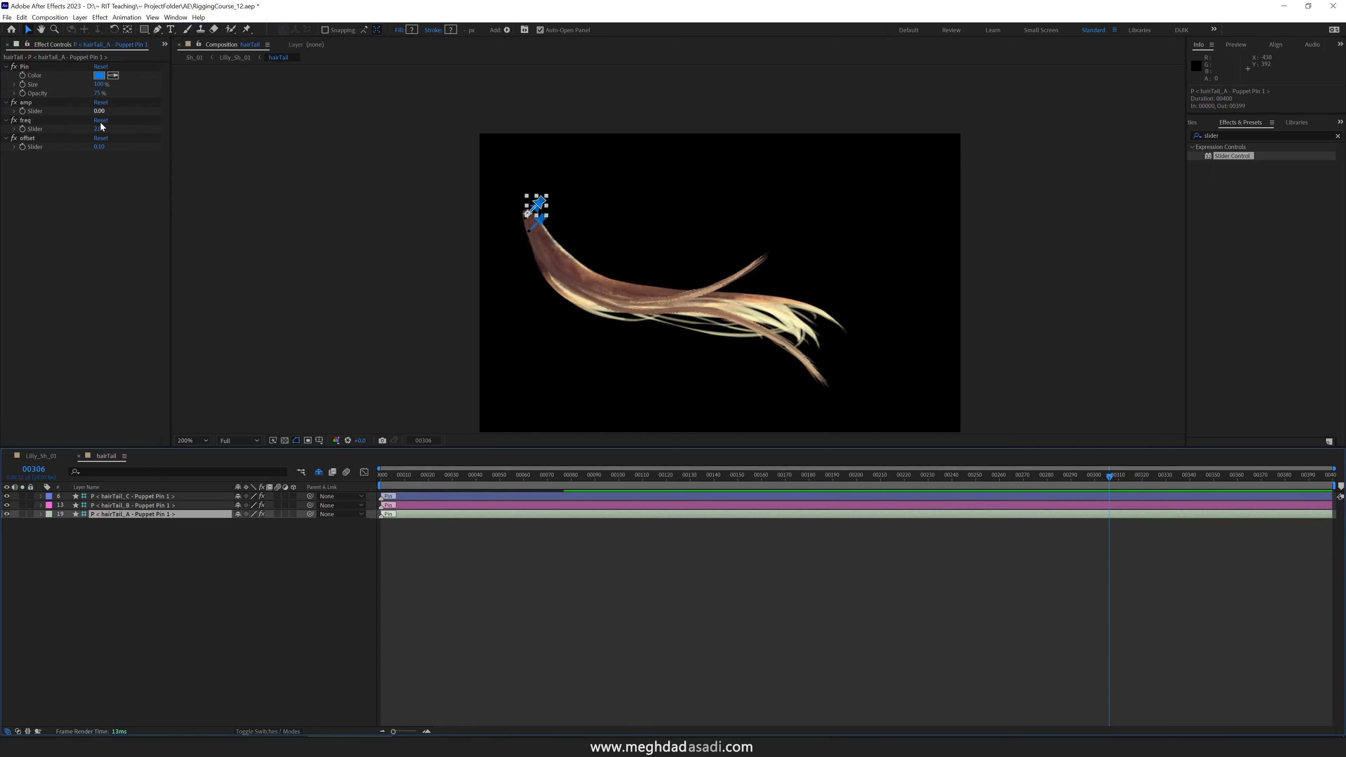
pyautogui.click(99, 111)
pyautogui.write('0')
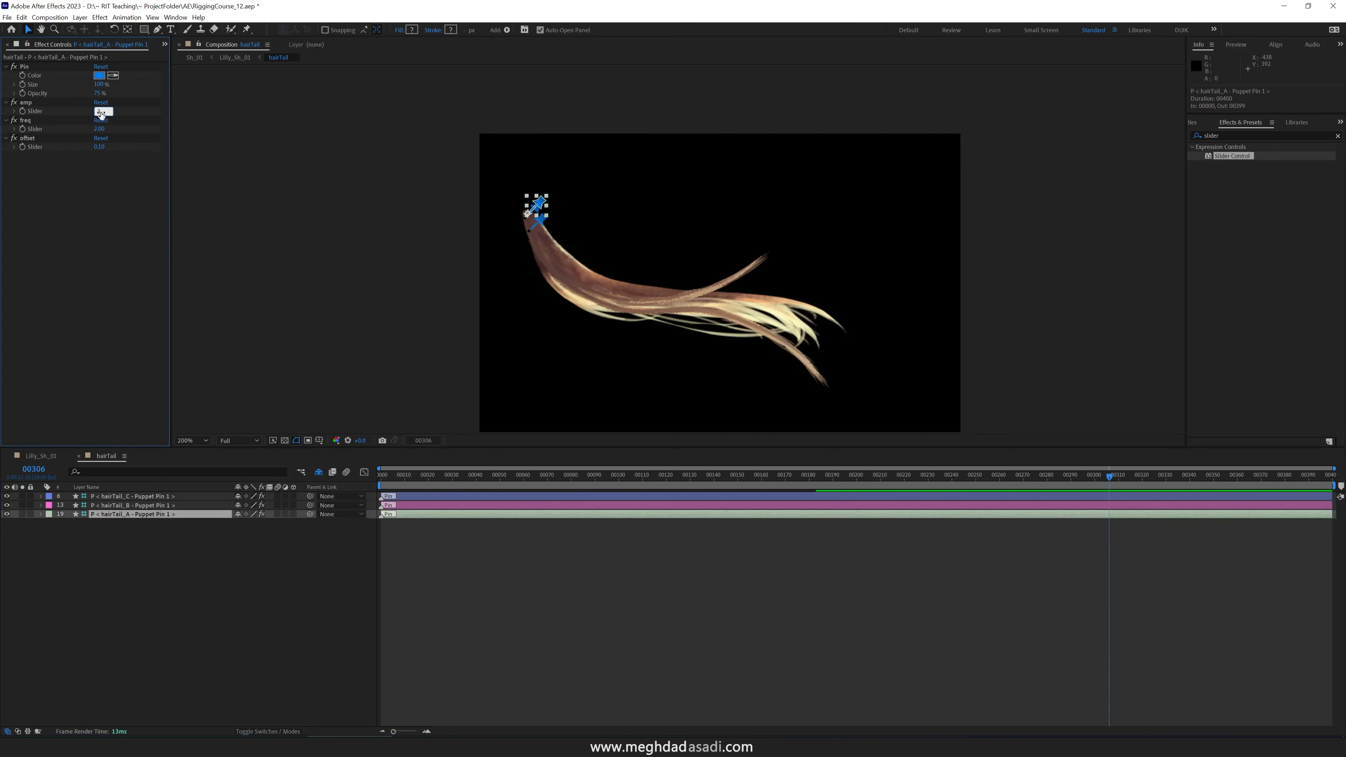
pyautogui.press('Return')
# - Set the freq slider of hairTail_C Puppet Pin 1 to 1.2 and its amp slider to 5
pyautogui.click(149, 495)
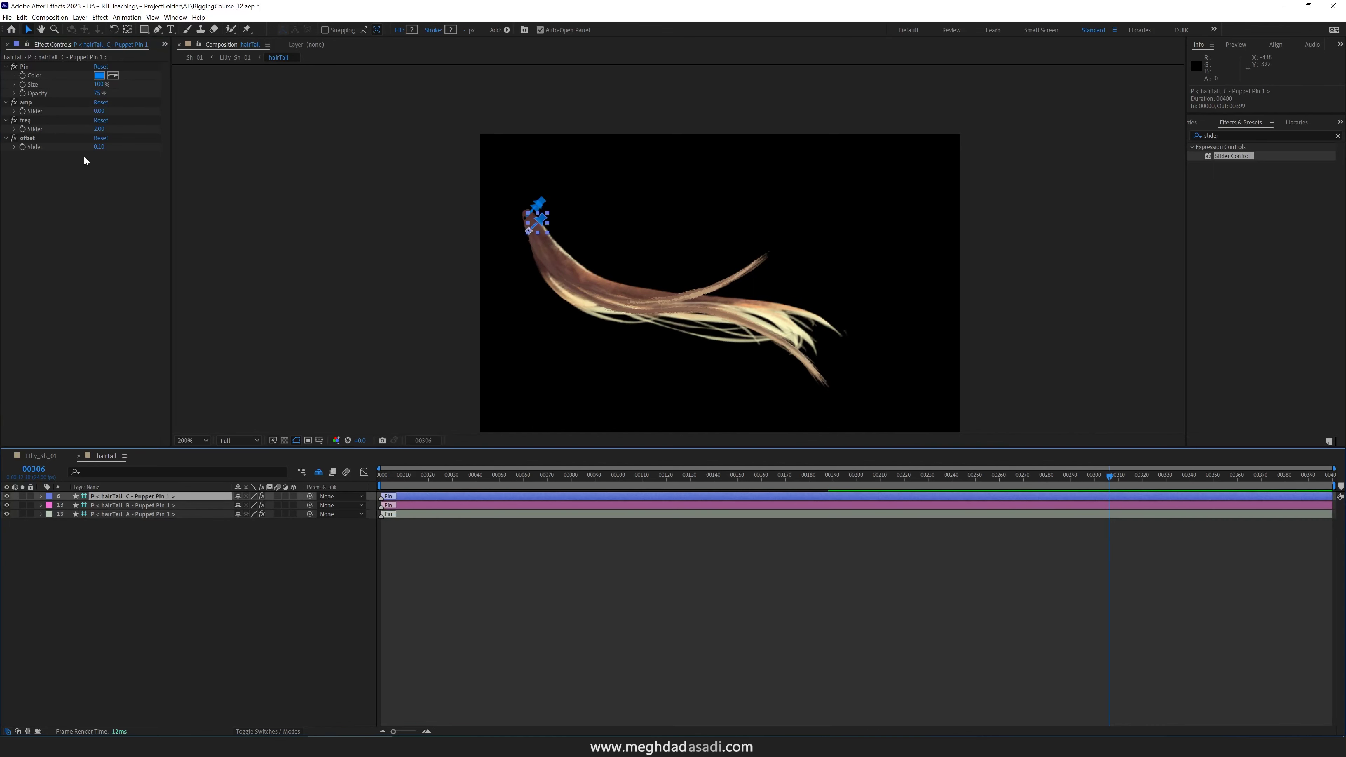
pyautogui.click(99, 130)
pyautogui.write('1.2')
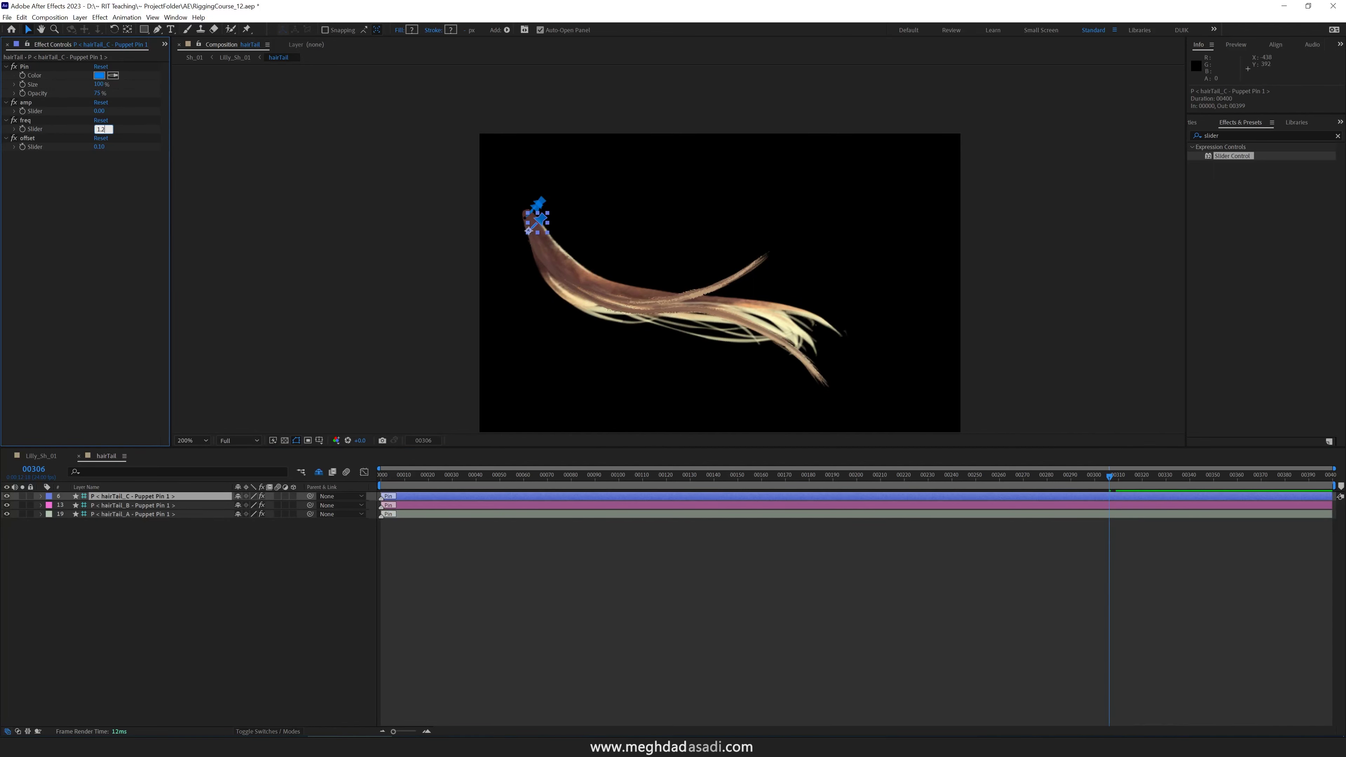
pyautogui.press('Return')
pyautogui.click(99, 111)
pyautogui.write('5')
pyautogui.press('Return')
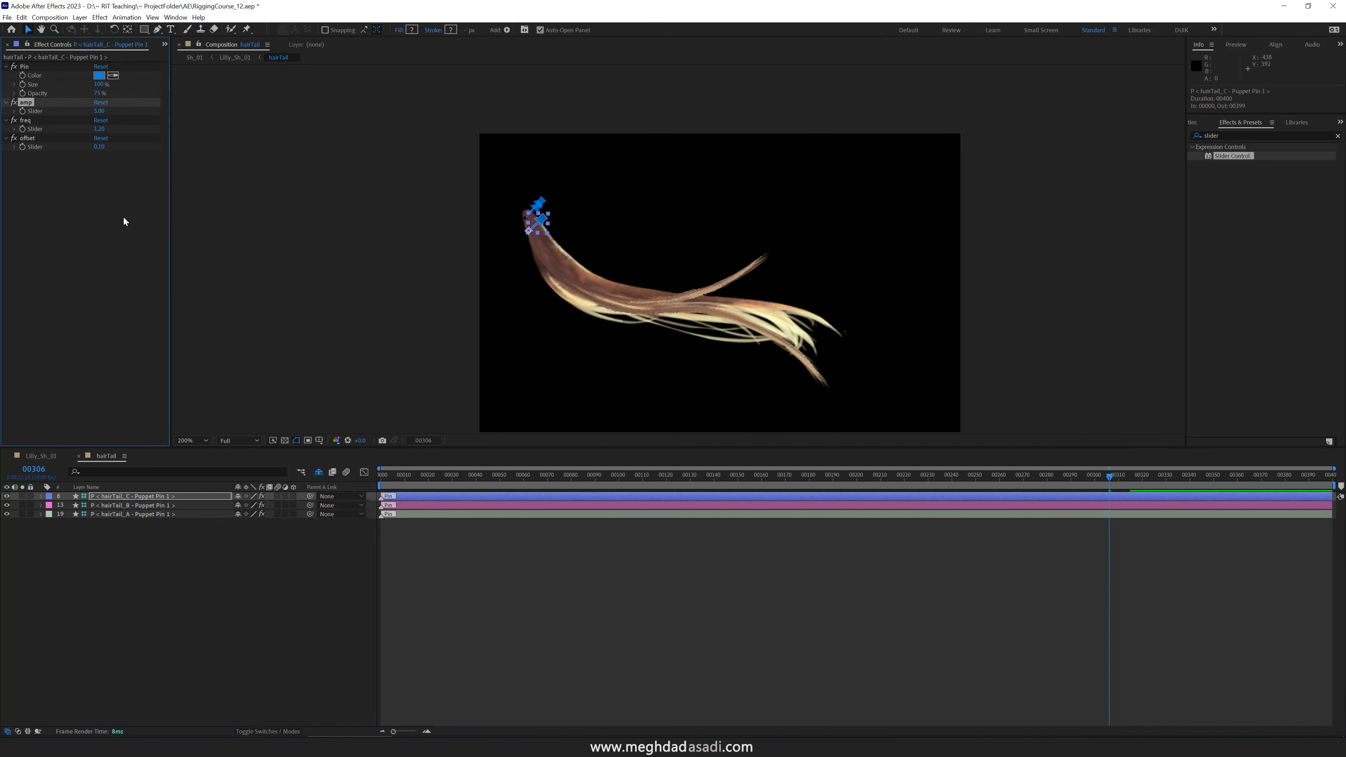
# - End the work area at about frame 112 and preview the hair tail animation from the first frame
pyautogui.moveTo(421, 481); pyautogui.dragTo(643, 482)
pyautogui.press('n')
pyautogui.press('Home')
pyautogui.press('space')
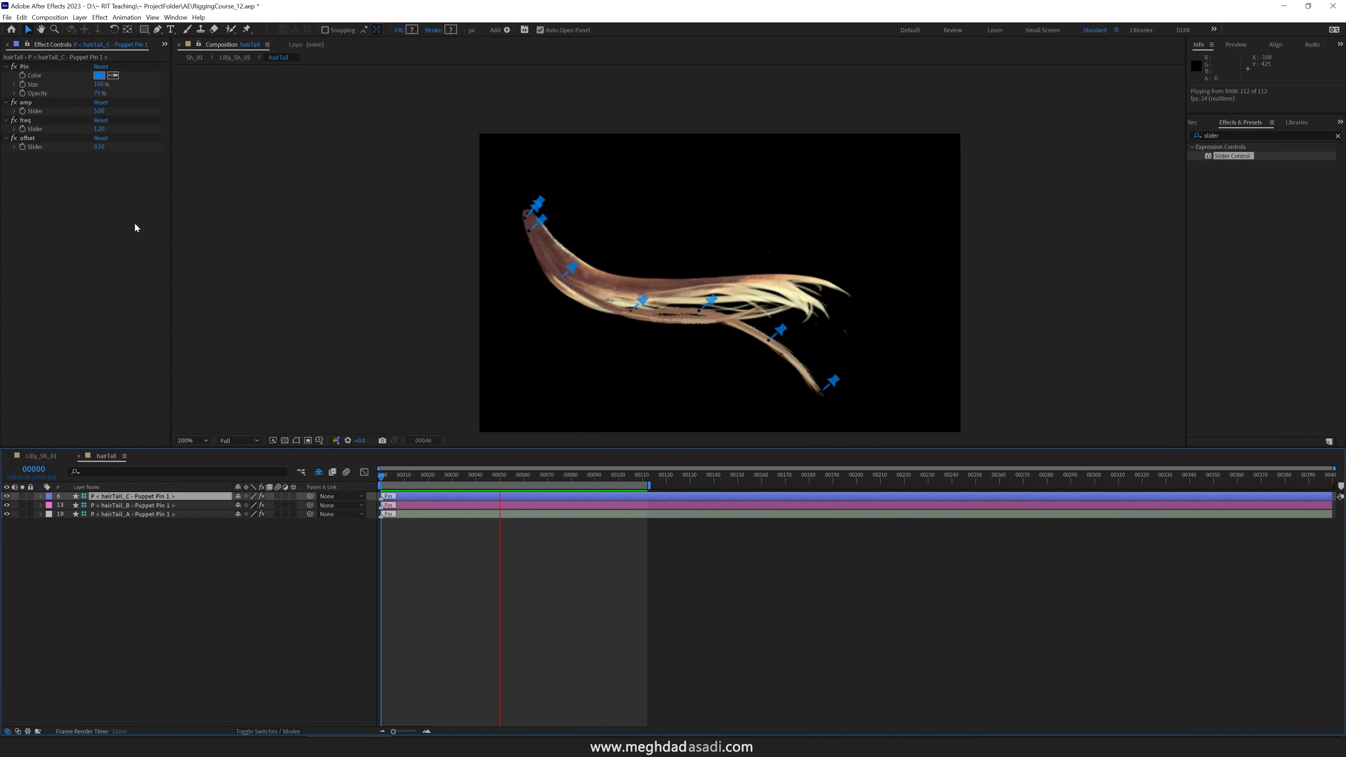
# - Reduce the amp slider of hairTail_C Puppet Pin 1 to 3
pyautogui.click(100, 112)
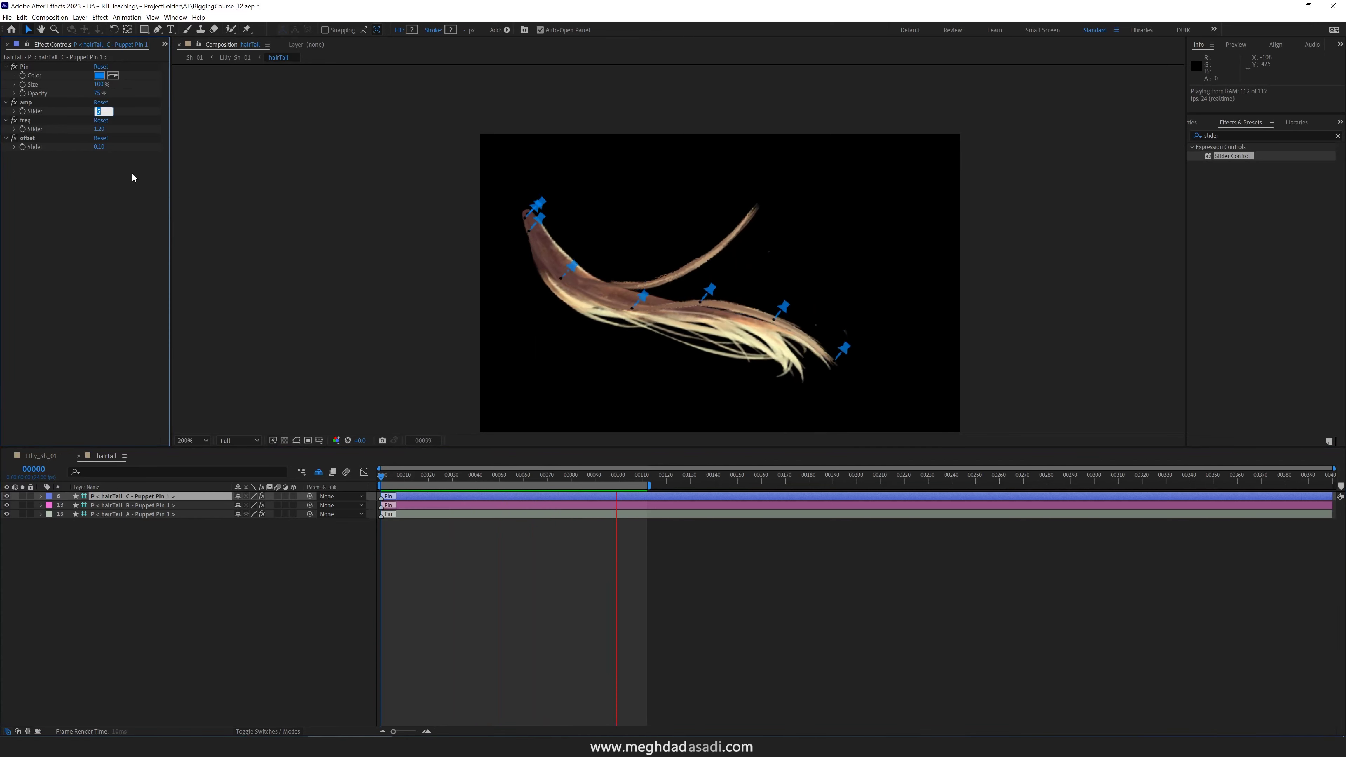
pyautogui.write('3')
pyautogui.press('Return')
# - Set the amp slider of hairTail_B Puppet Pin 1 to 4 and its offset slider to 0.2
pyautogui.click(175, 506)
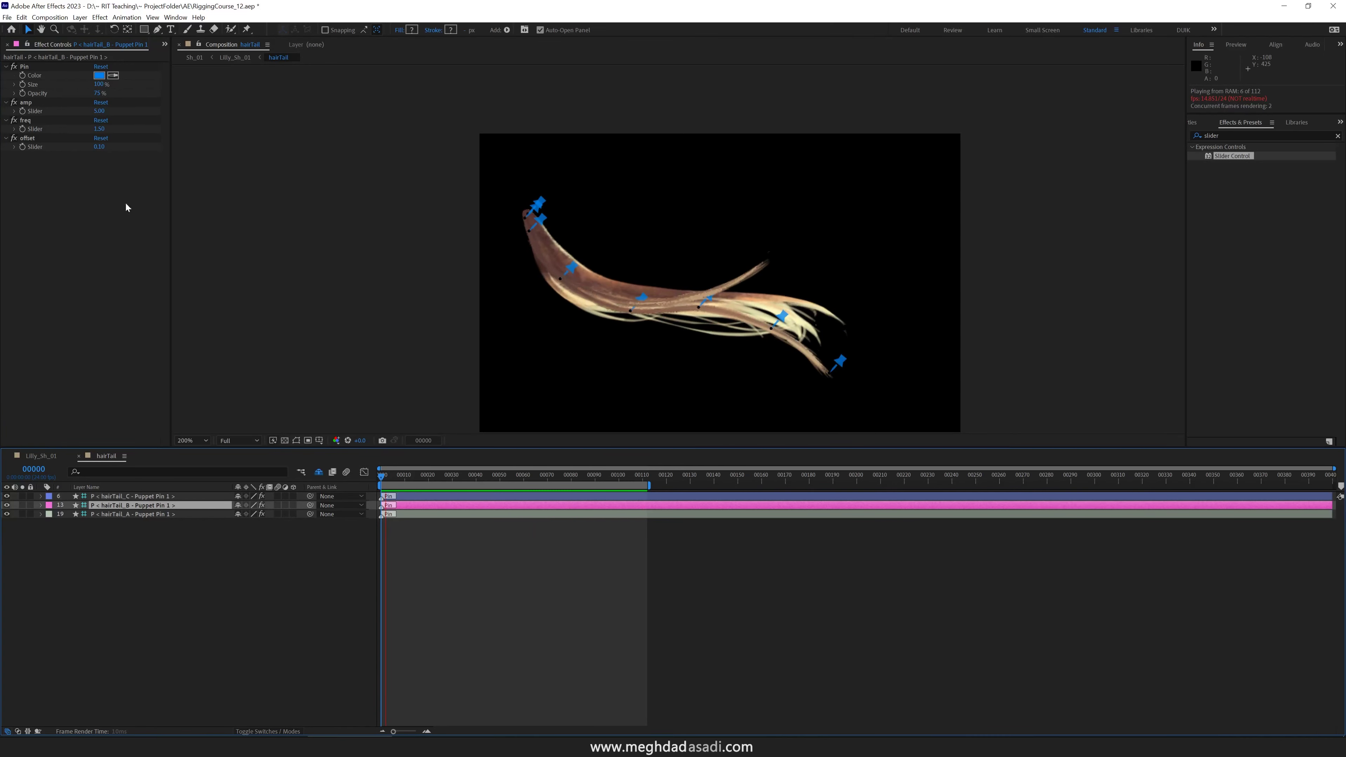
pyautogui.click(100, 111)
pyautogui.write('4')
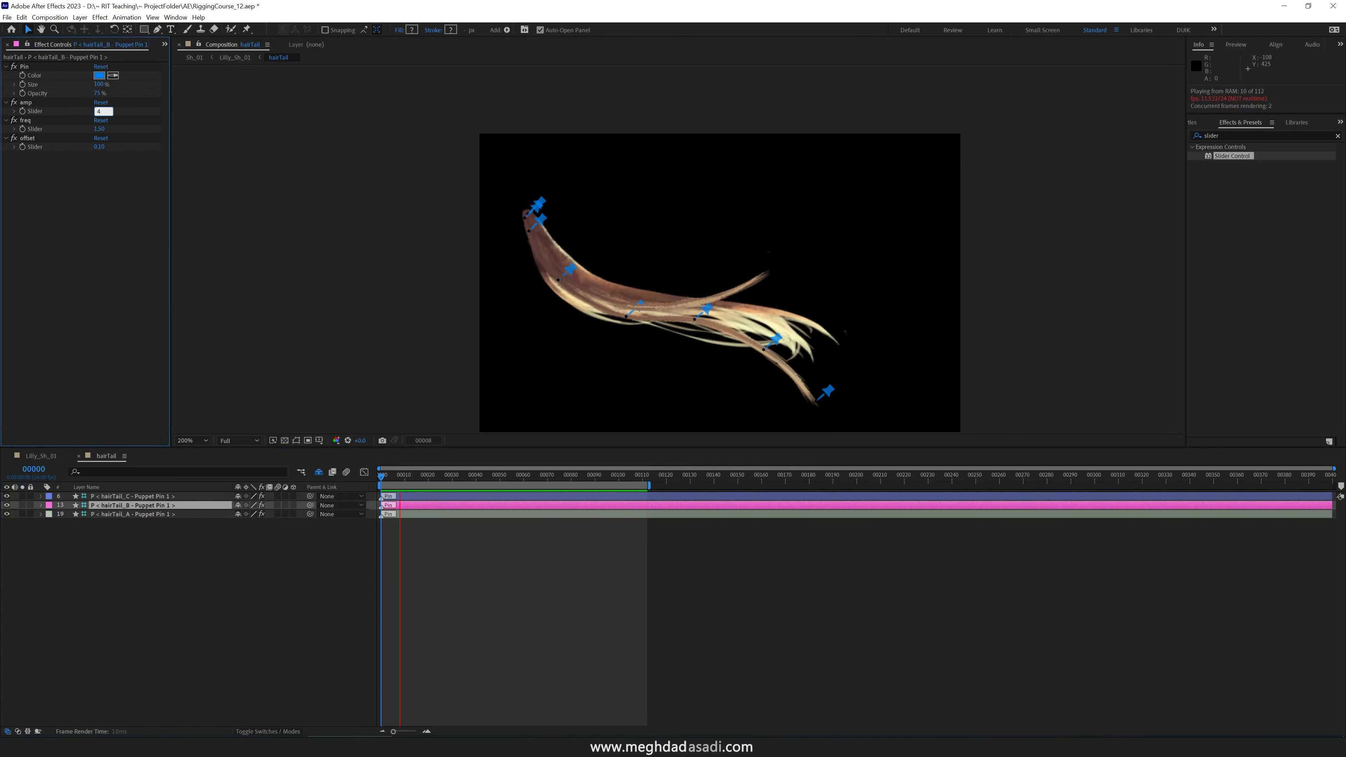
pyautogui.press('Tab')
pyautogui.press('Tab')
pyautogui.write('0.2')
pyautogui.press('Return')
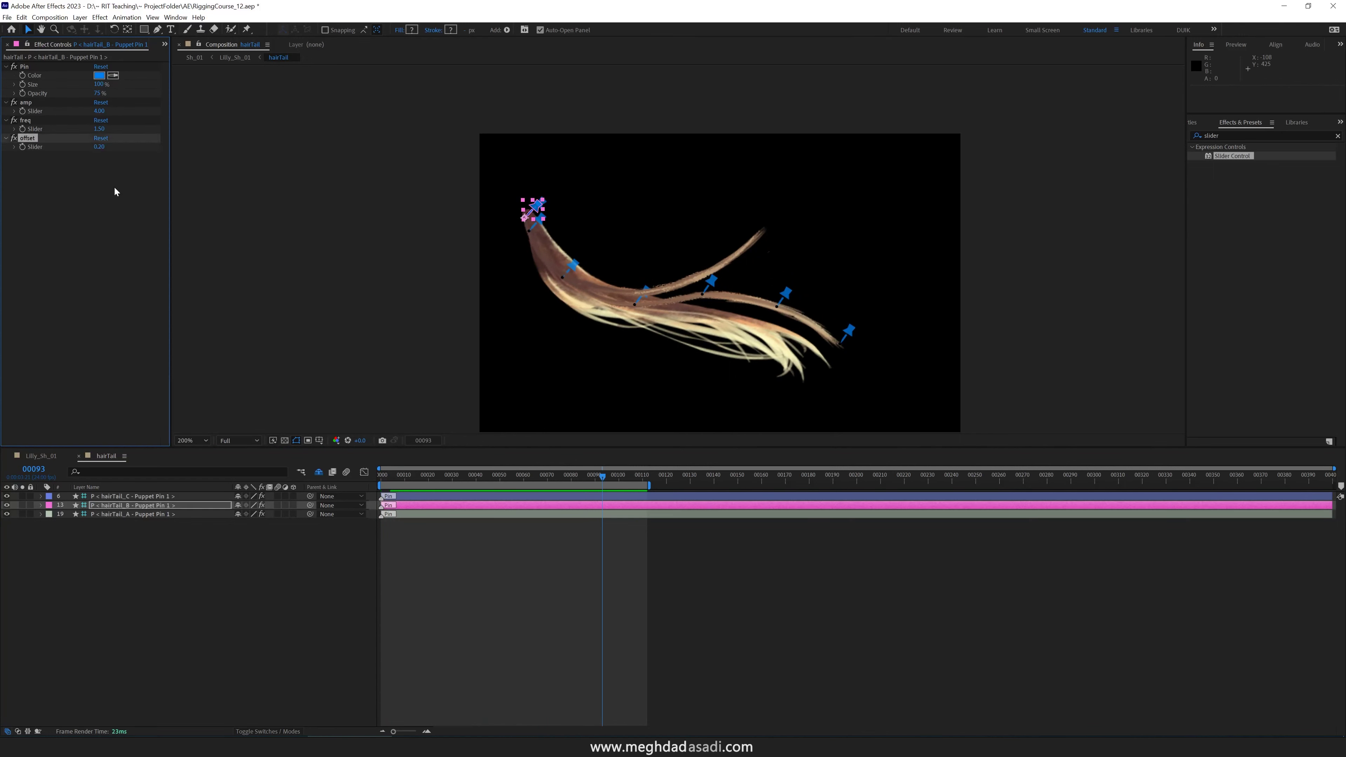
# - Preview the hair tail motion in the hairTail composition and on the character in the main Lilly composition
pyautogui.press('space')
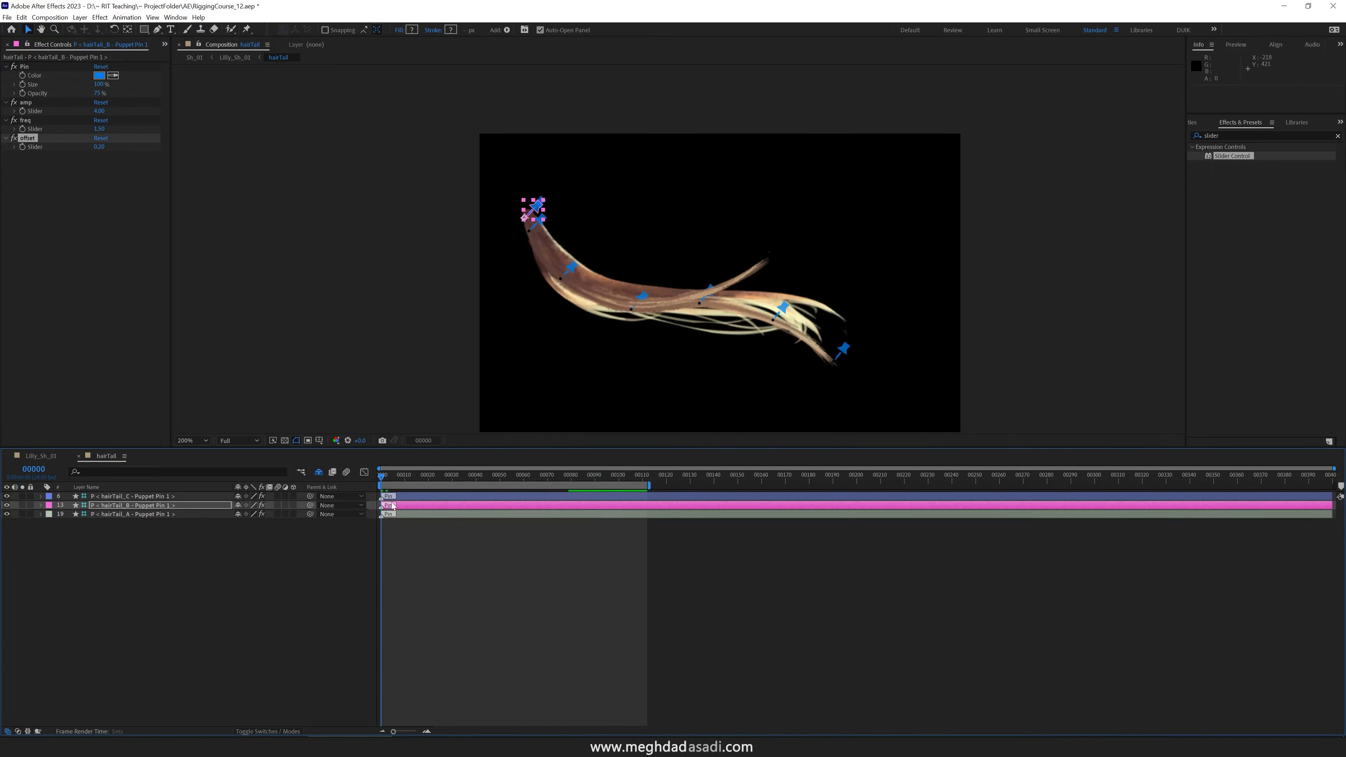
pyautogui.press('space')
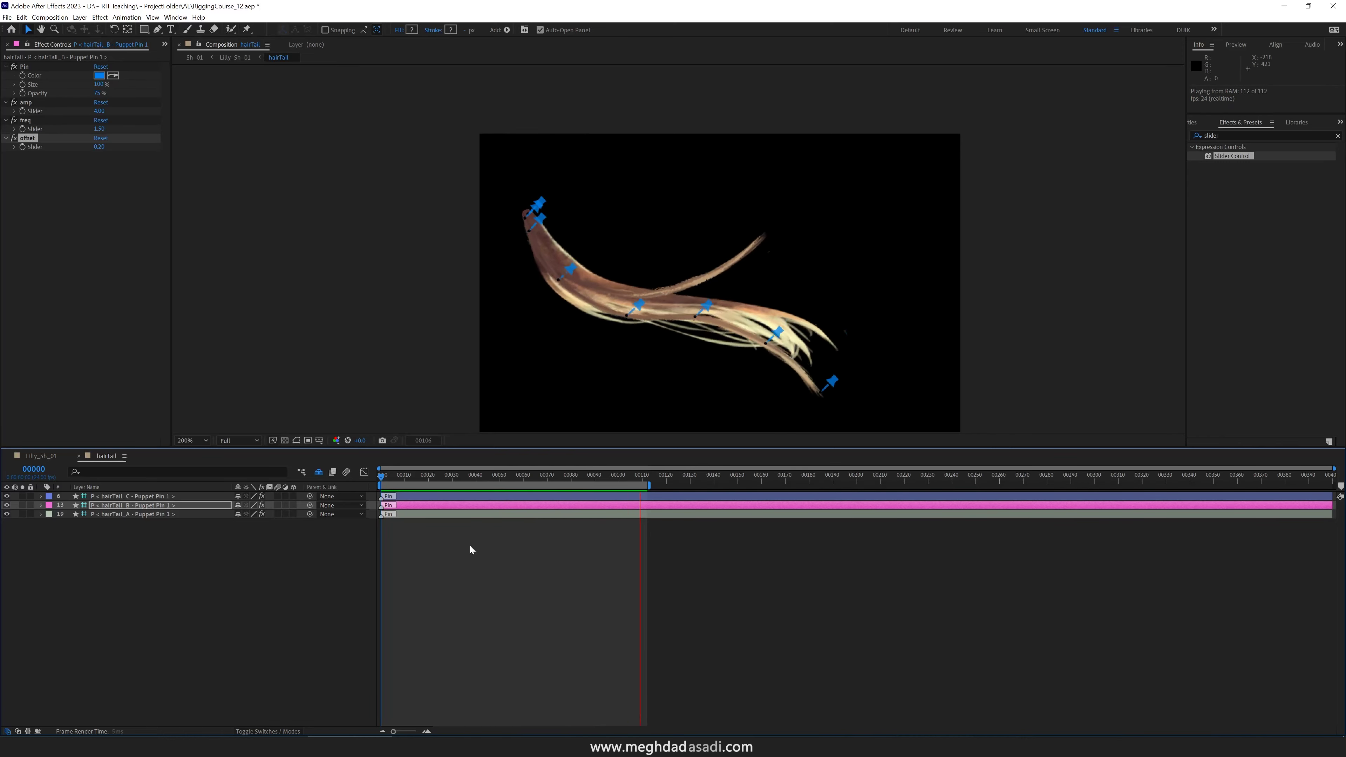
pyautogui.press('space')
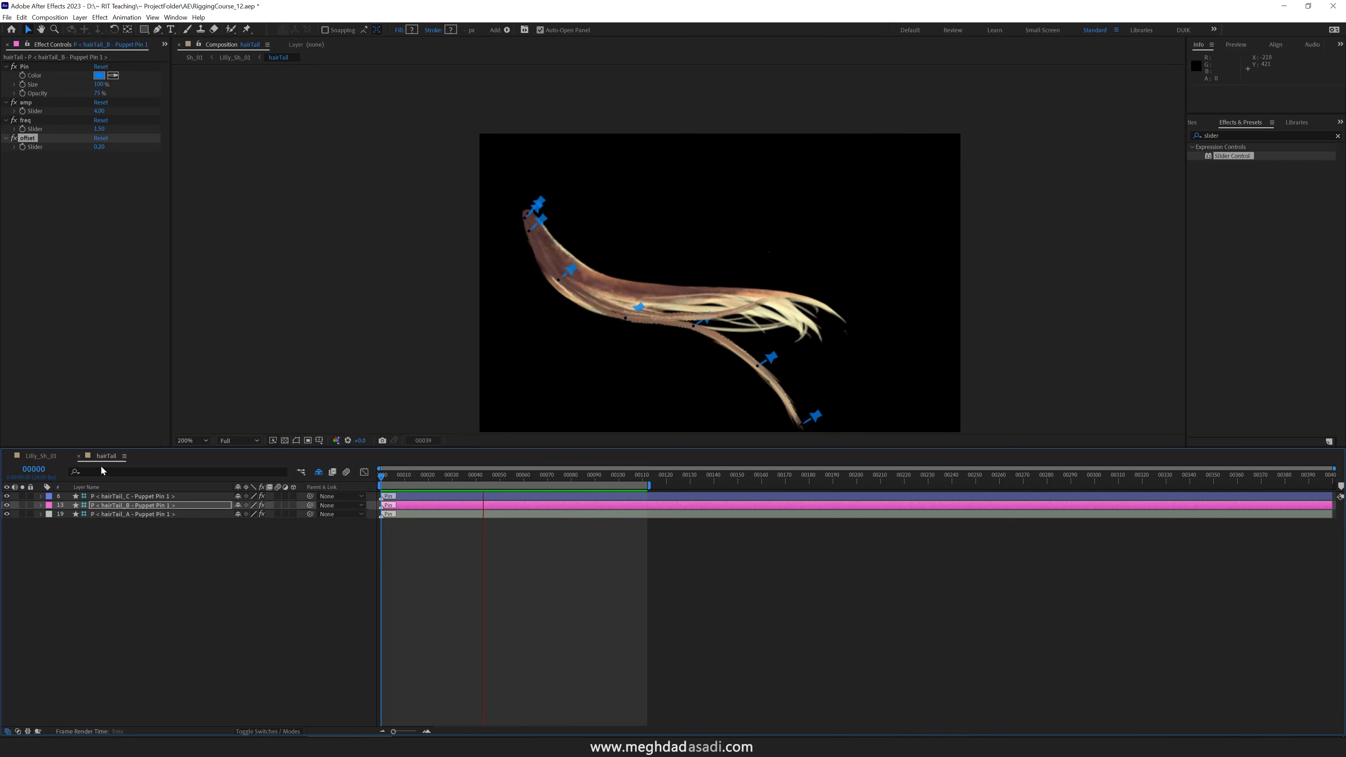
pyautogui.click(51, 457)
pyautogui.press('space')
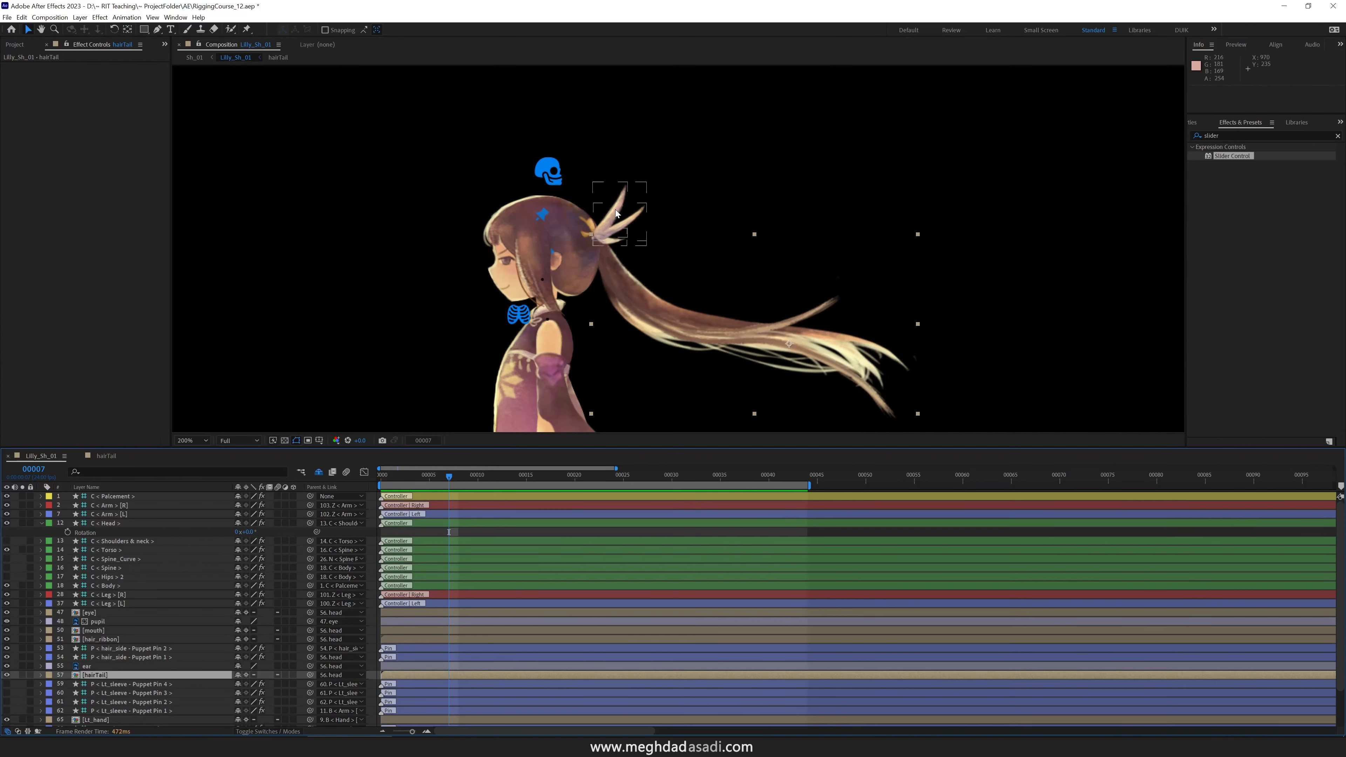
# - Open the hair_ribbon composition from the character's ribbon and select the ribbonA layer
pyautogui.doubleClick(616, 214)
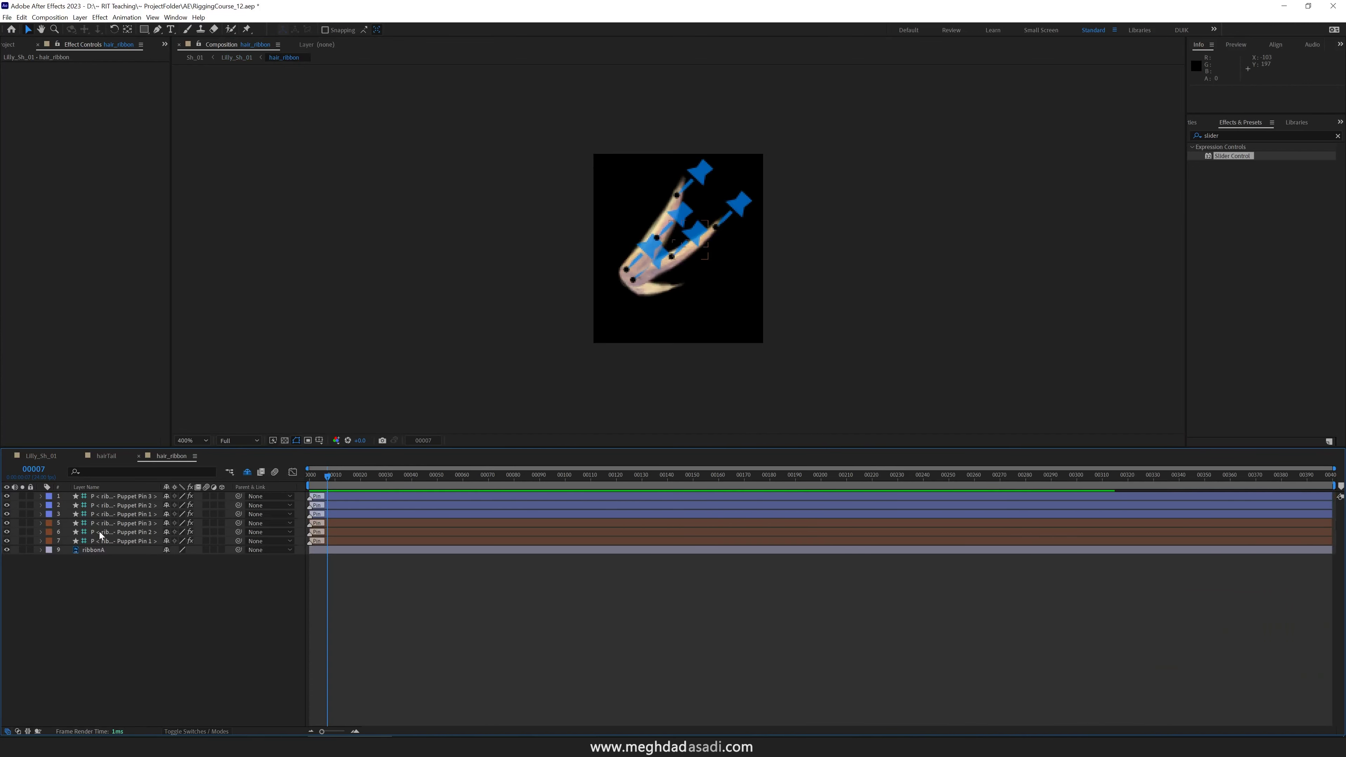
pyautogui.click(133, 542)
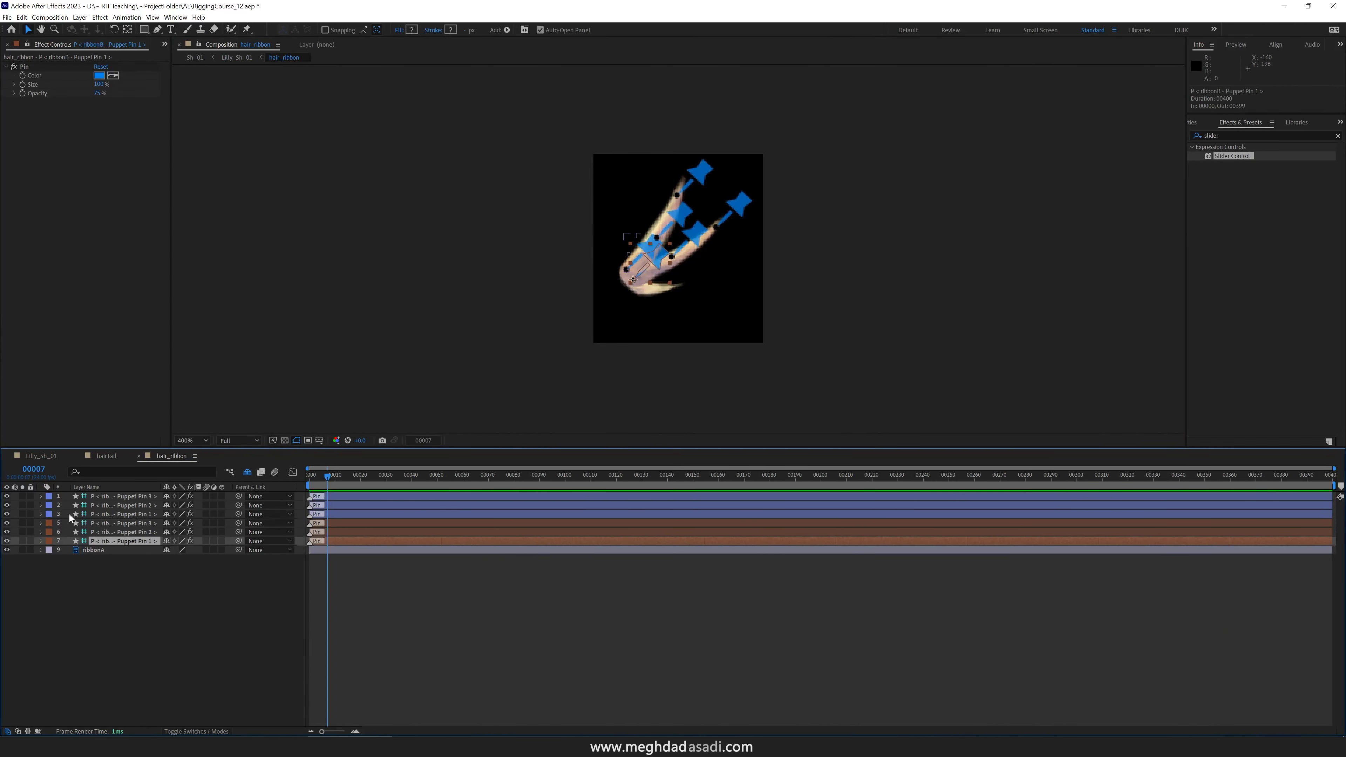
pyautogui.click(657, 294)
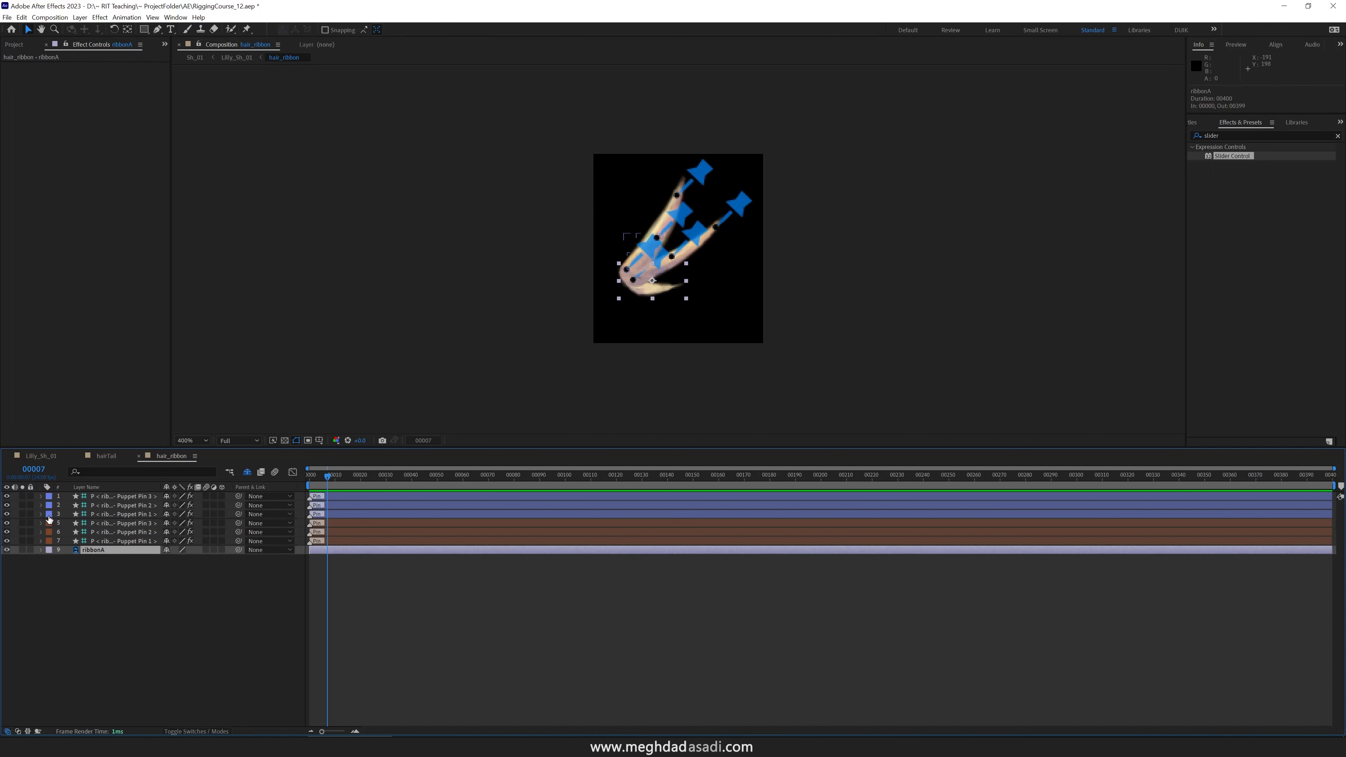
# - Copy the amp, freq and offset slider effects from hairTail_A Puppet Pin 1 onto the ribbonA layer in hair_ribbon
pyautogui.click(106, 456)
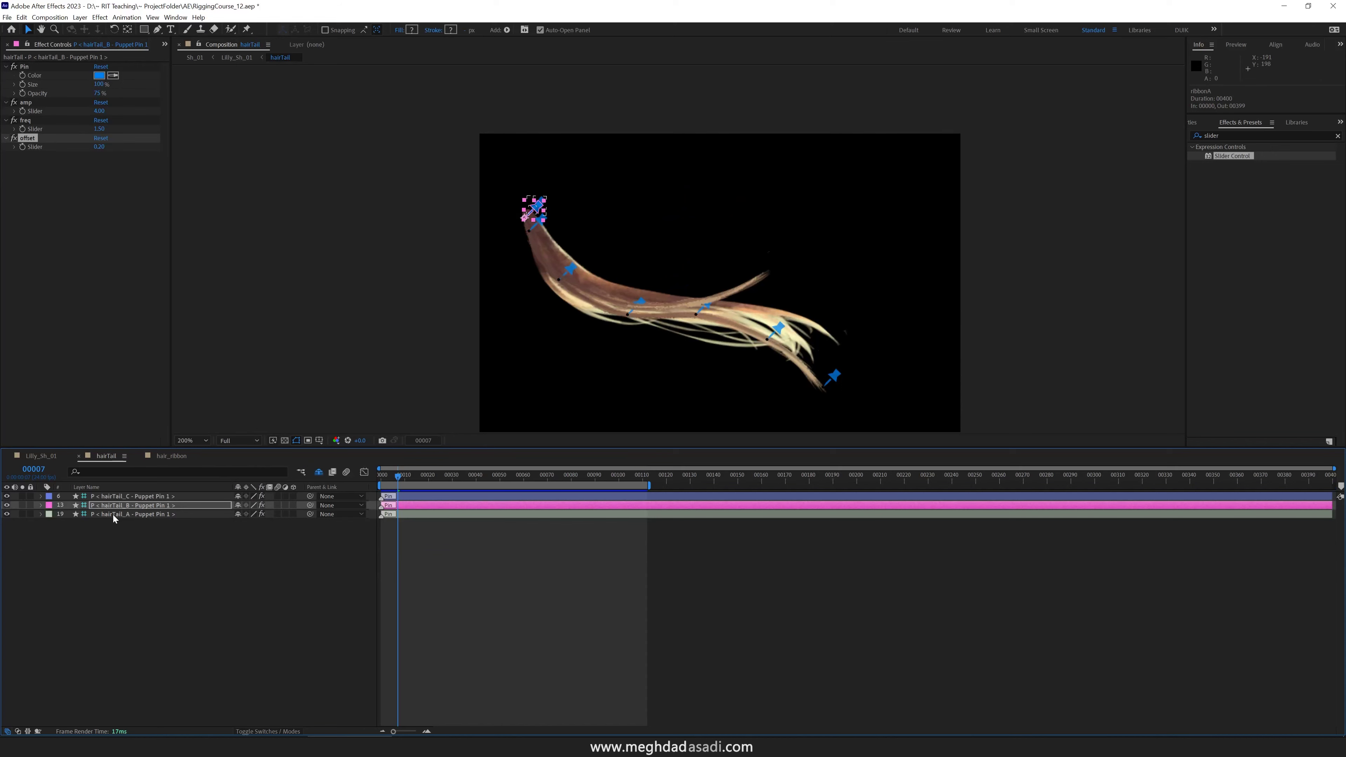
pyautogui.click(33, 143)
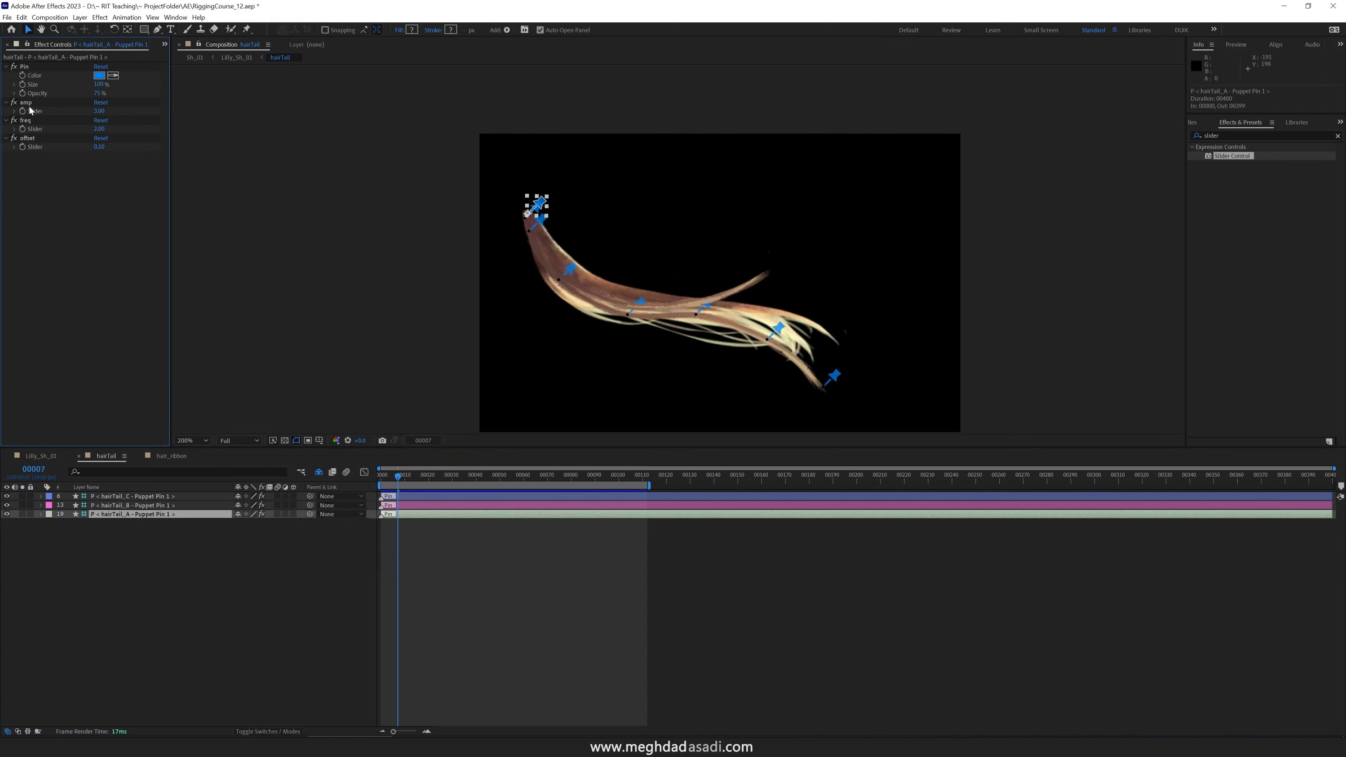
pyautogui.click(27, 103)
pyautogui.keyDown('shift'); pyautogui.click(27, 139); pyautogui.keyUp('shift')
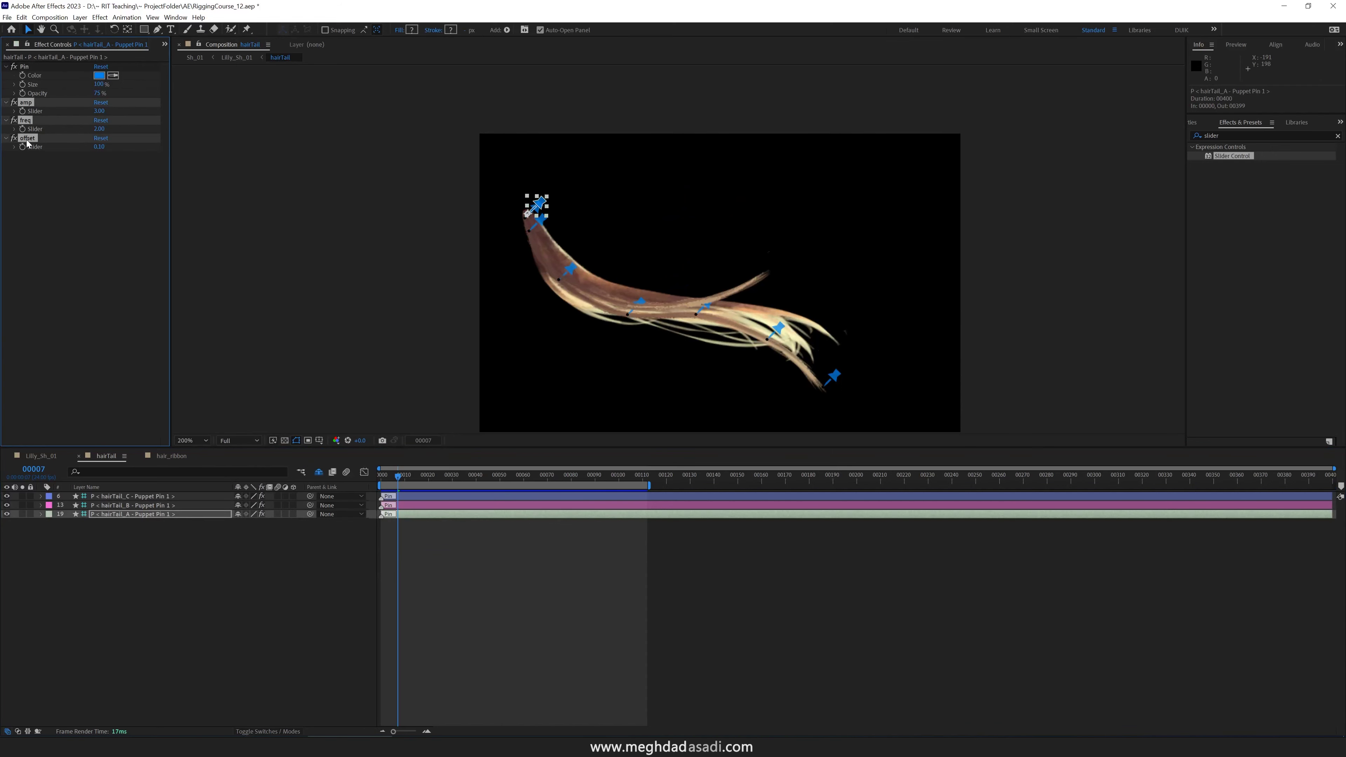
pyautogui.click(170, 456)
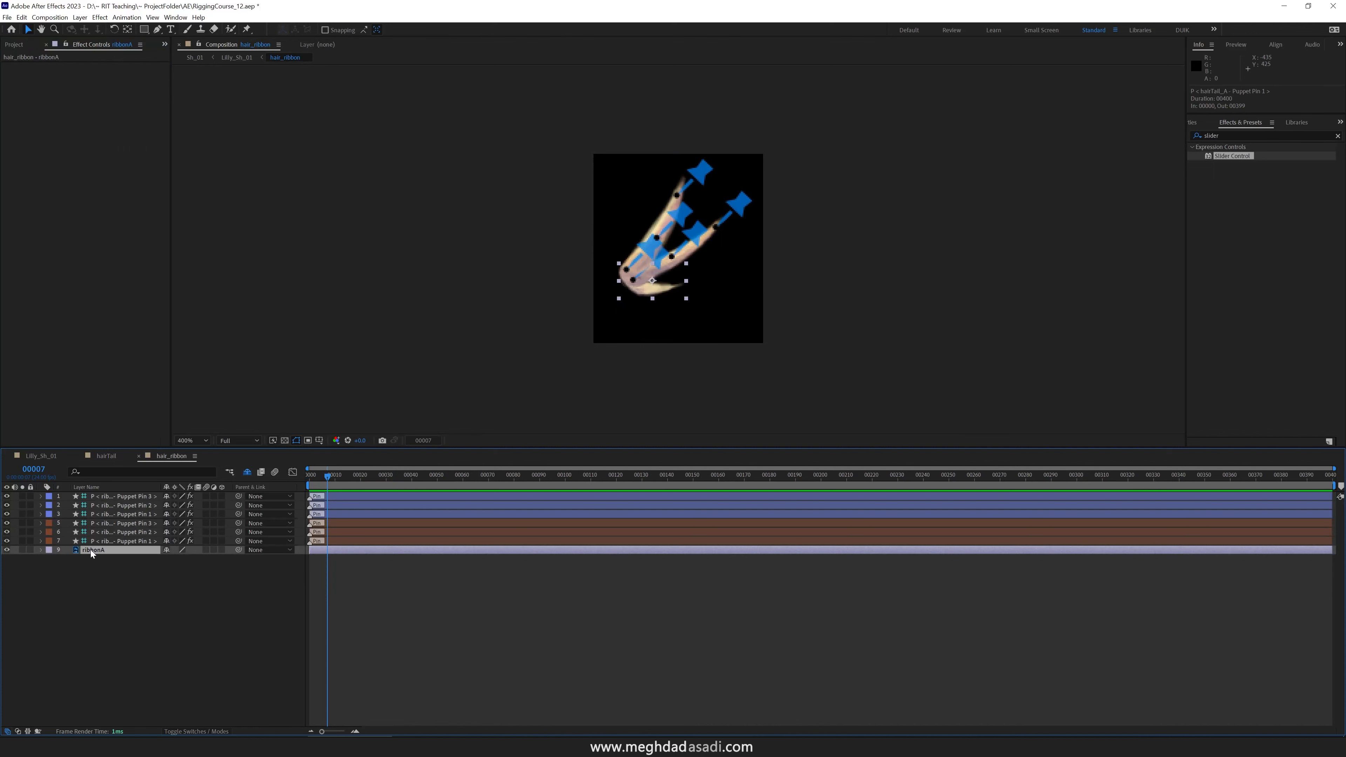
pyautogui.hotkey('ctrl', 'v')
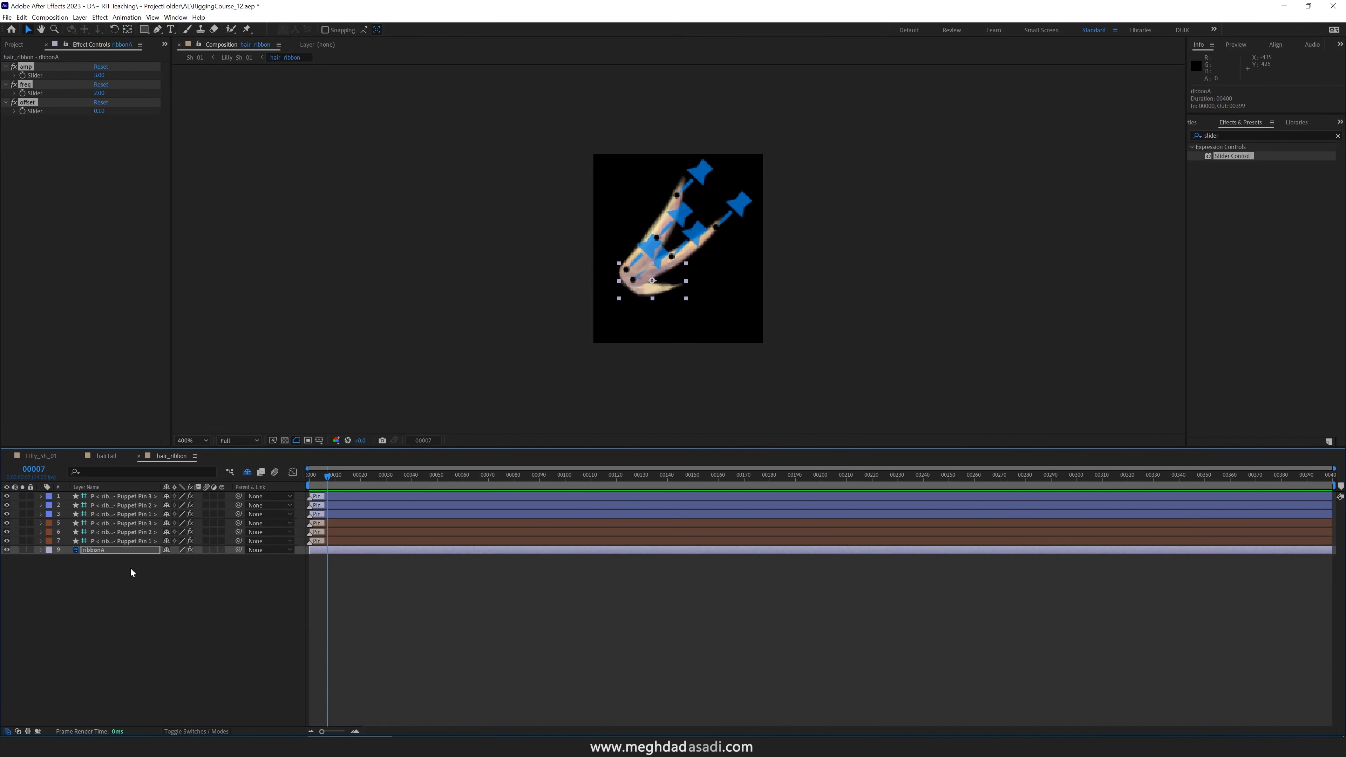
# - Show ribbonA's Rotation property and move the layer's anchor point to the base of the small lower ribbon
pyautogui.press('r')
pyautogui.scroll(1, 603, 323)
pyautogui.moveTo(564, 367); pyautogui.dragTo(685, 364)
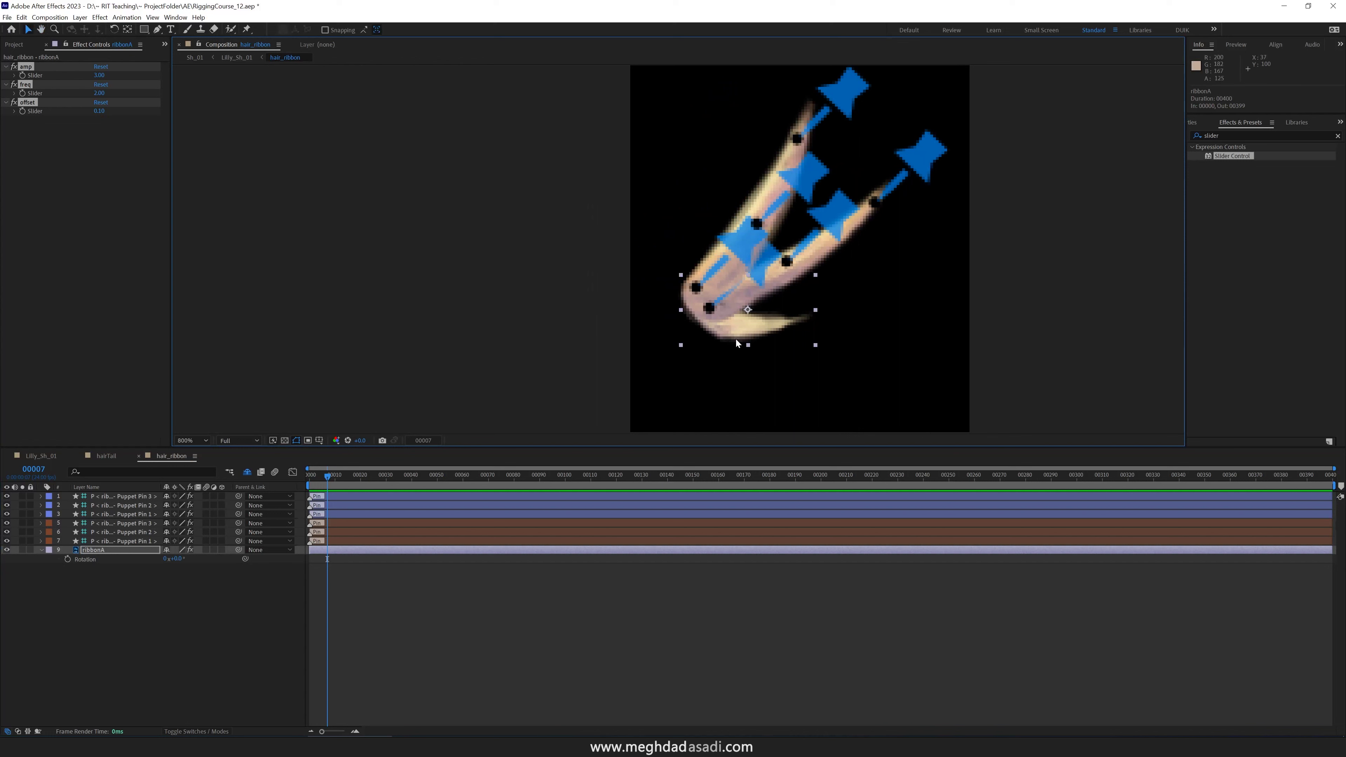
pyautogui.press('y')
pyautogui.moveTo(748, 311); pyautogui.dragTo(716, 330)
# - Add the Rotation expression transform.rotation + amp slider * Math.sin(freq slider * time) to ribbonA, linking its own amp and freq sliders
pyautogui.keyDown('alt'); pyautogui.click(68, 558); pyautogui.keyUp('alt')
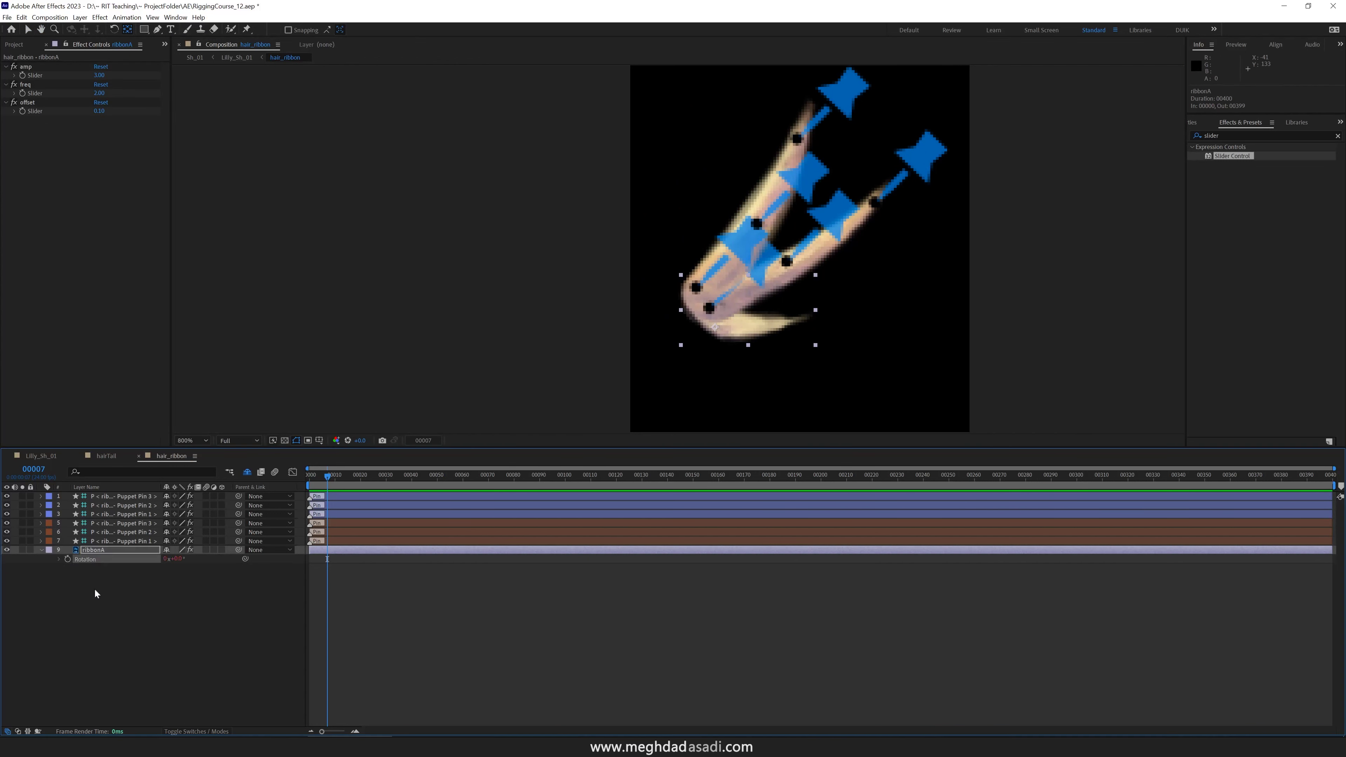
pyautogui.press('Right')
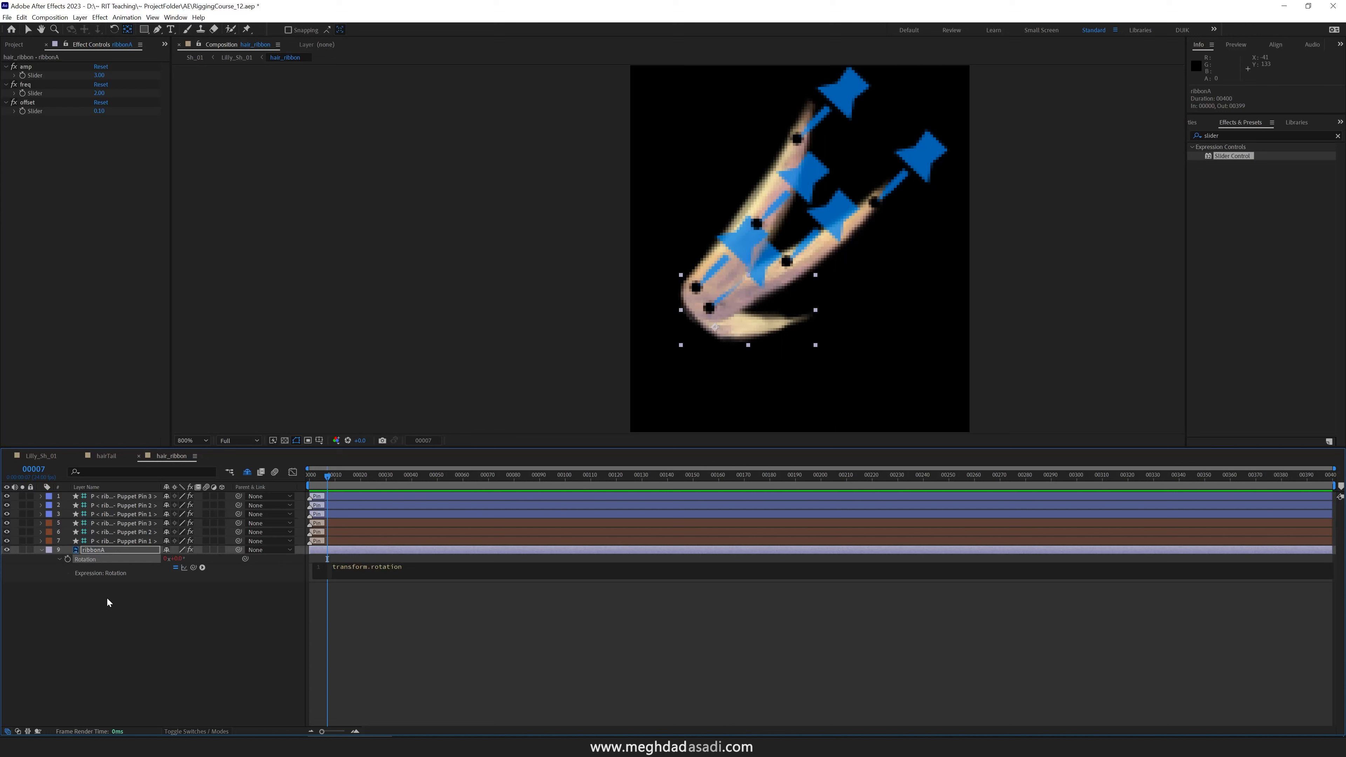
pyautogui.write('+')
pyautogui.moveTo(192, 567); pyautogui.dragTo(35, 75)
pyautogui.write('* M')
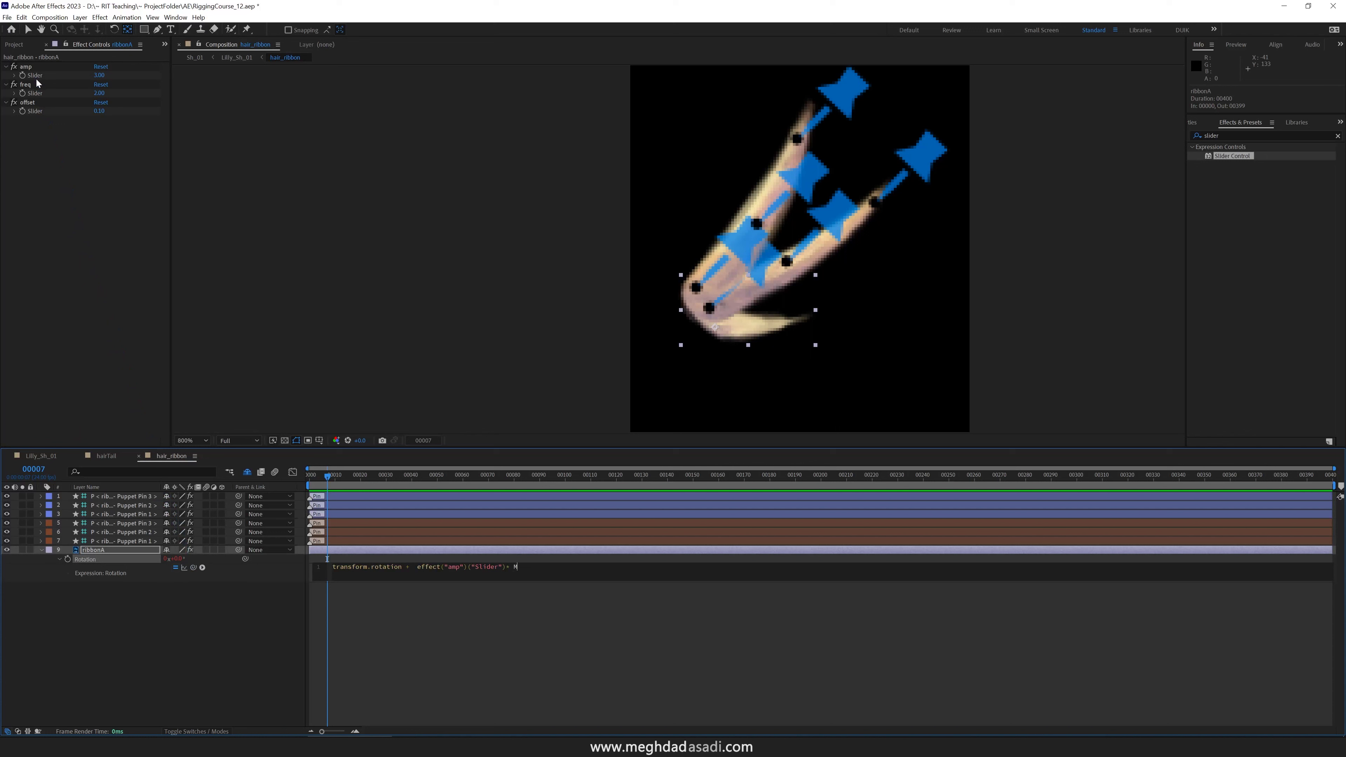
pyautogui.write('ath.sin')
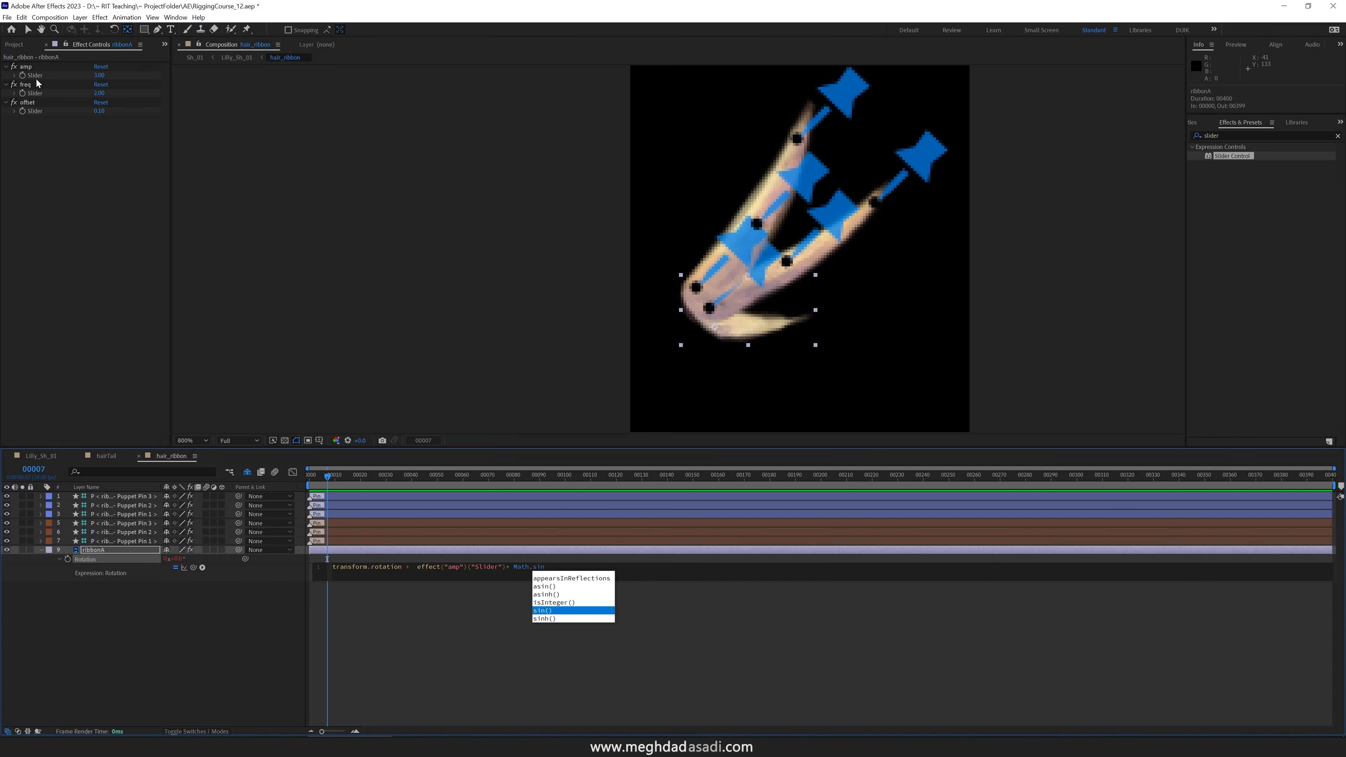
pyautogui.press('Return')
pyautogui.moveTo(193, 568); pyautogui.dragTo(35, 93)
pyautogui.write('* time')
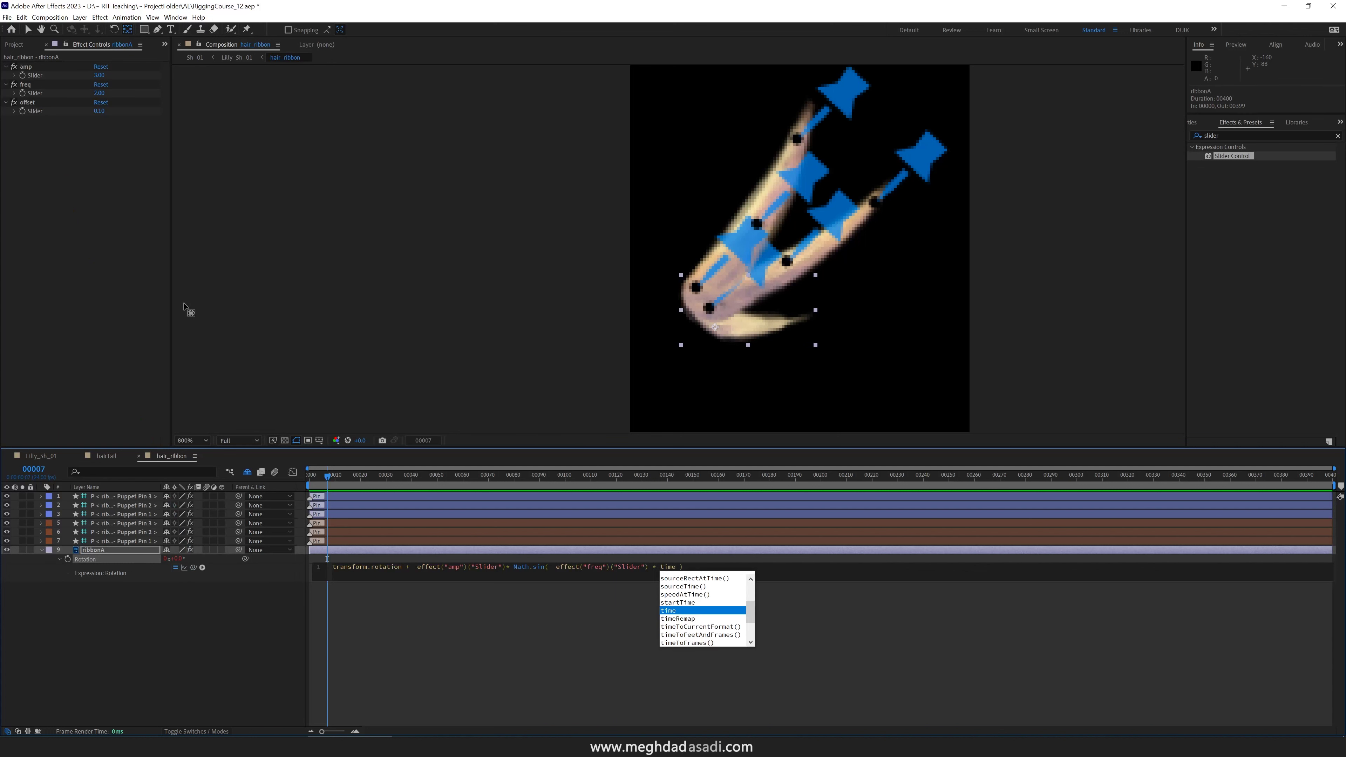
pyautogui.click(481, 622)
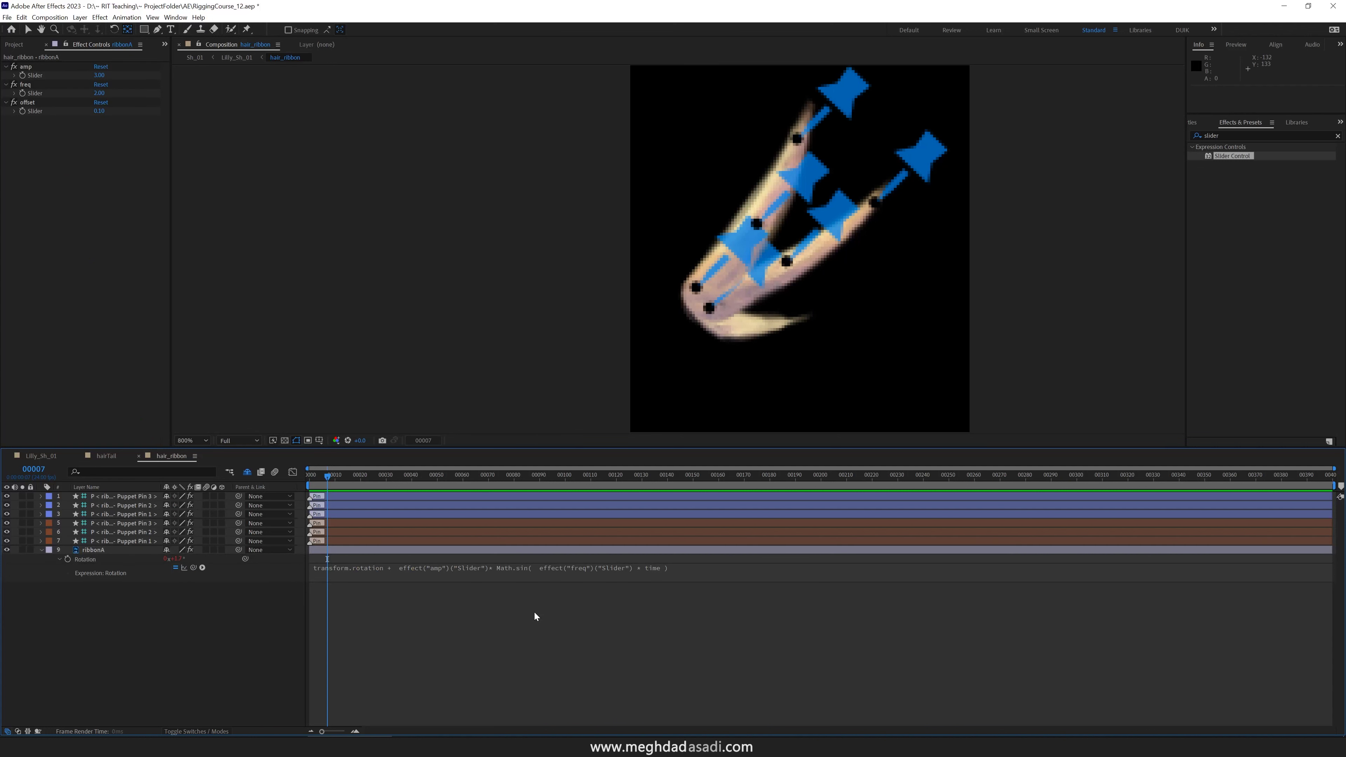
# - Copy the amp, freq and offset slider effects from ribbonA onto ribbonB's Puppet Pin 1 layer
pyautogui.click(107, 549)
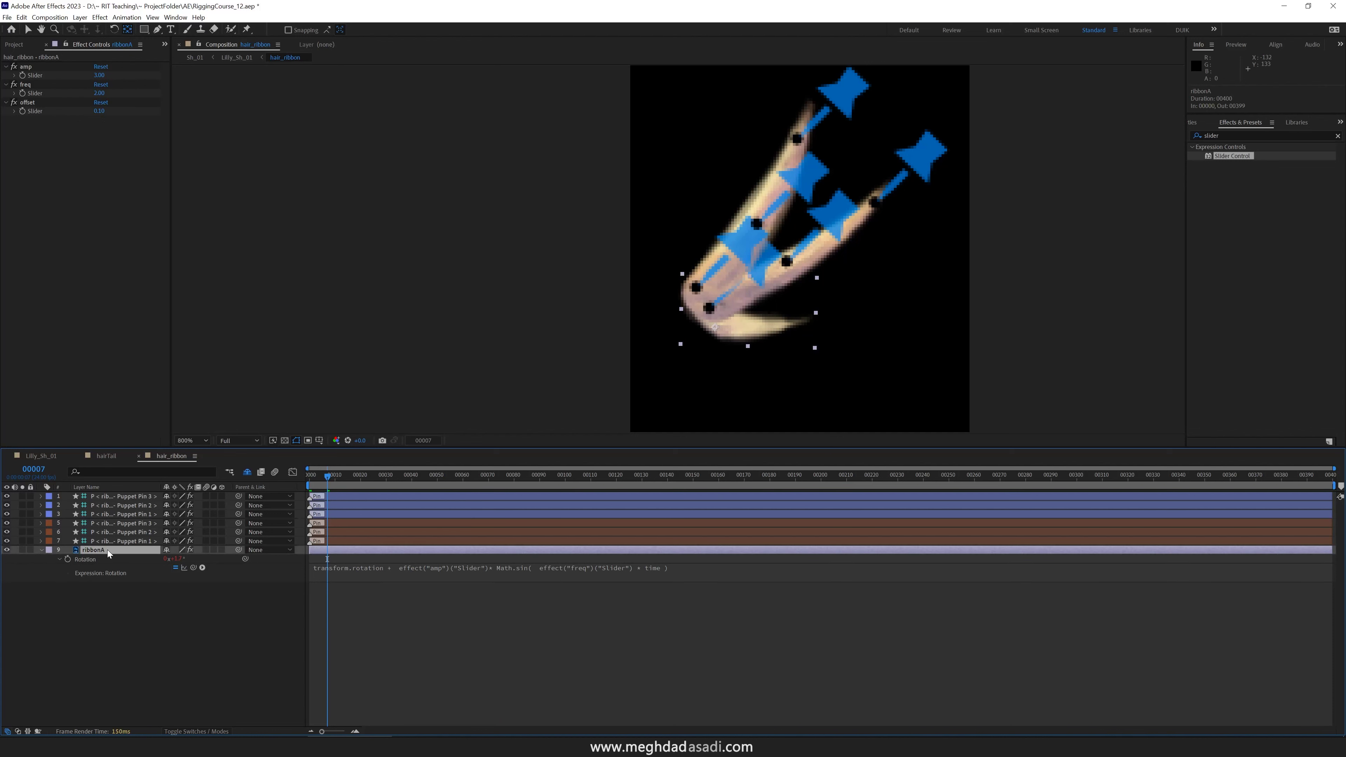
pyautogui.click(129, 541)
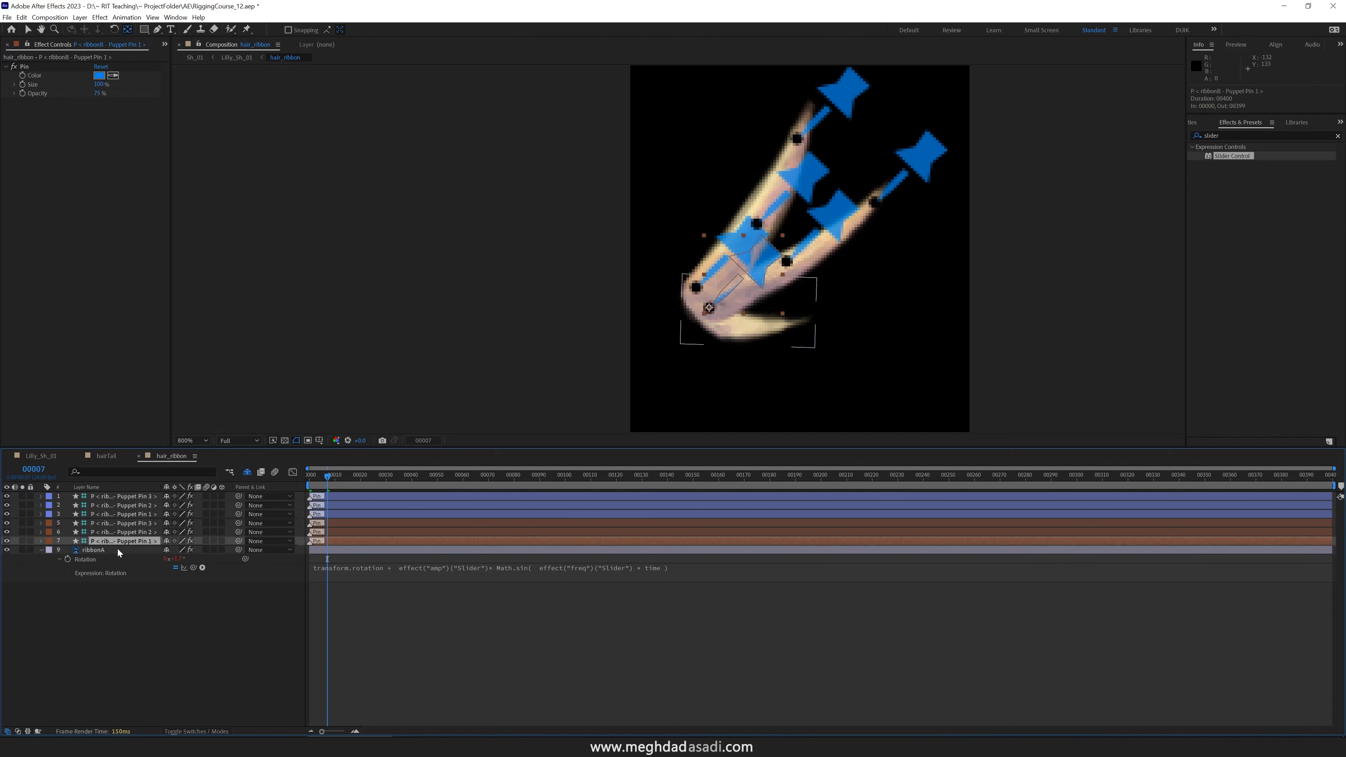
pyautogui.click(120, 551)
pyautogui.click(27, 67)
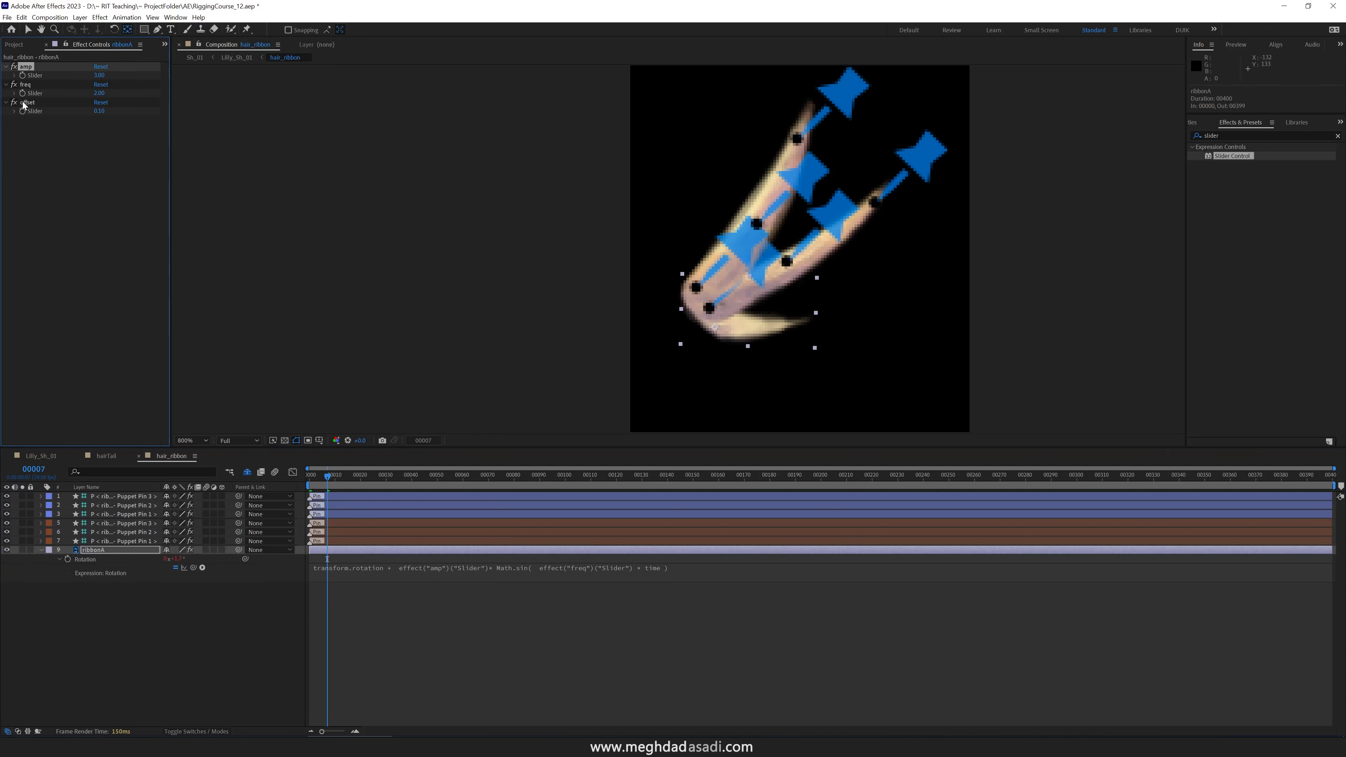
pyautogui.keyDown('shift'); pyautogui.click(29, 102); pyautogui.keyUp('shift')
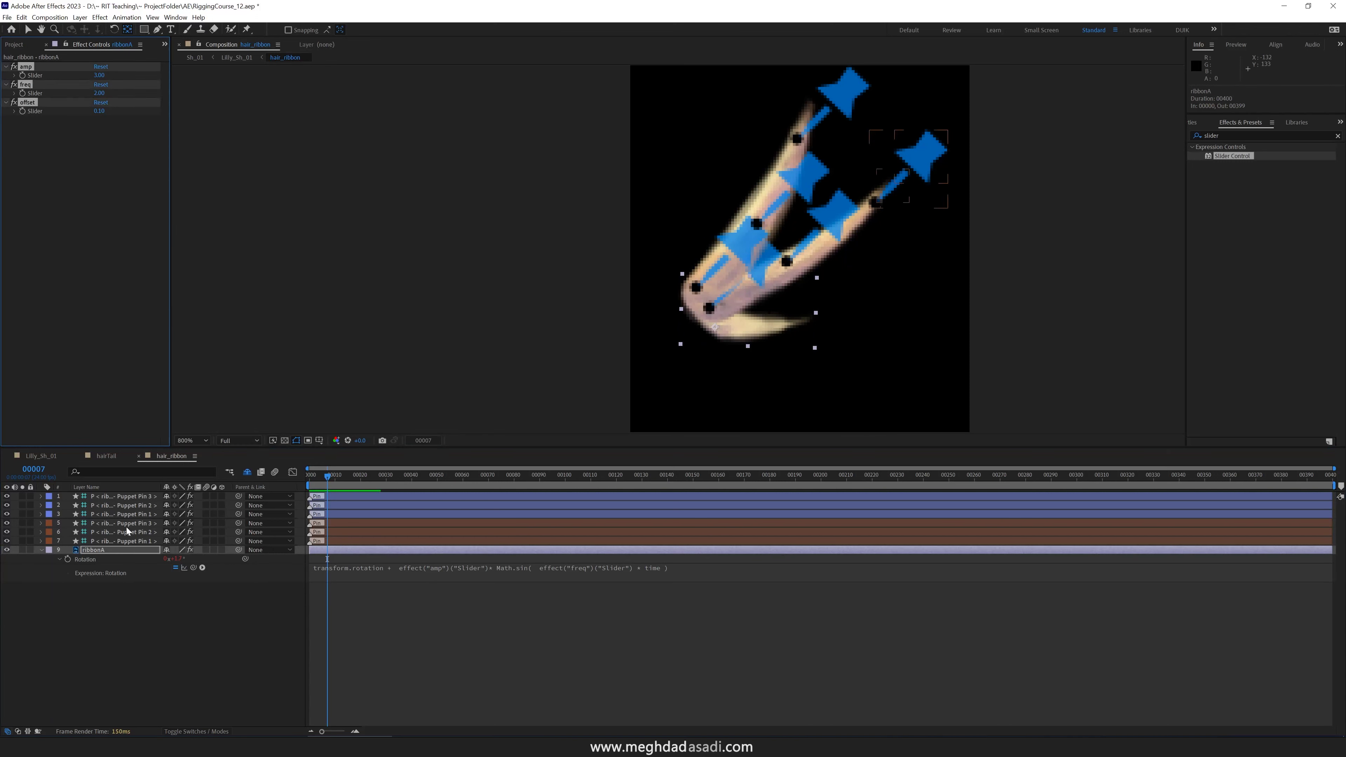
pyautogui.click(123, 541)
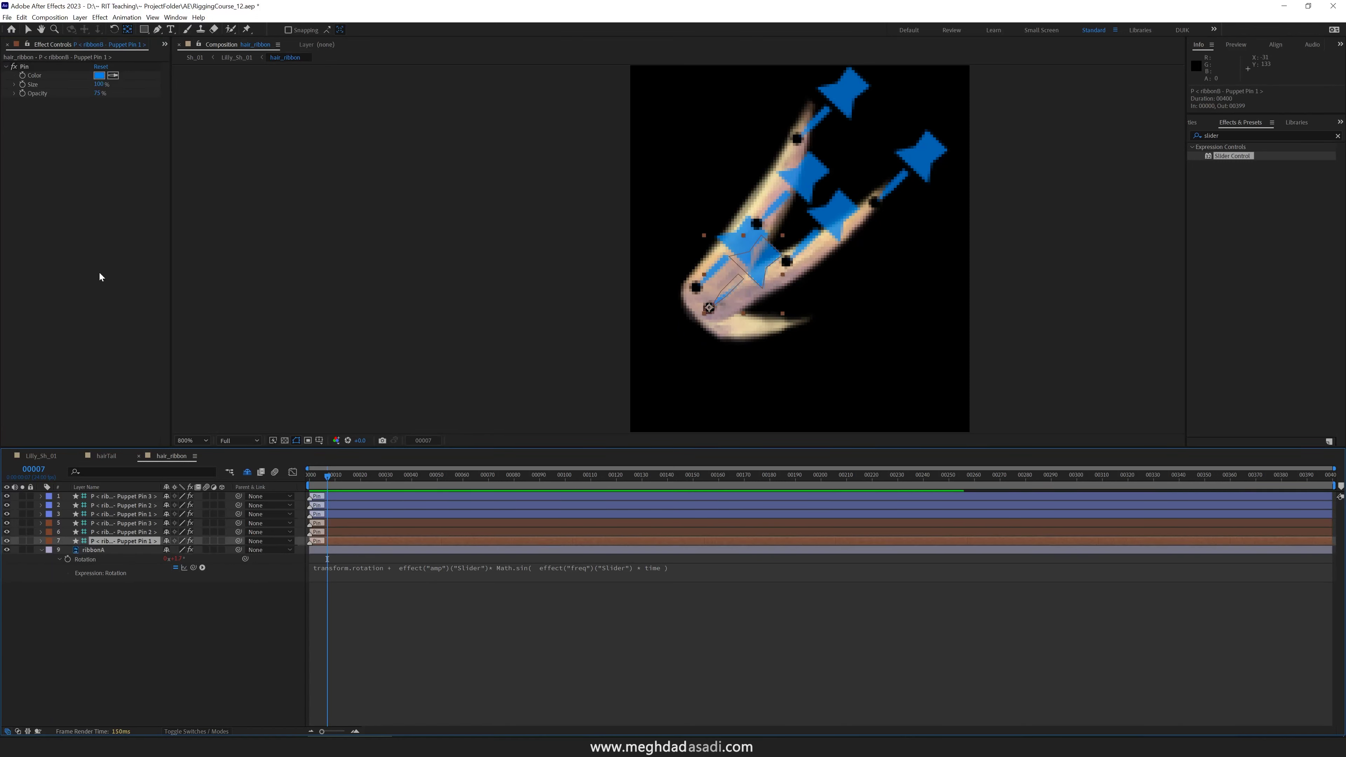
pyautogui.hotkey('ctrl', 'v')
# - Copy ribbonA's sine Rotation expression onto the Rotation of ribbonB's Puppet Pin 1
pyautogui.click(346, 570)
pyautogui.hotkey('ctrl', 'c')
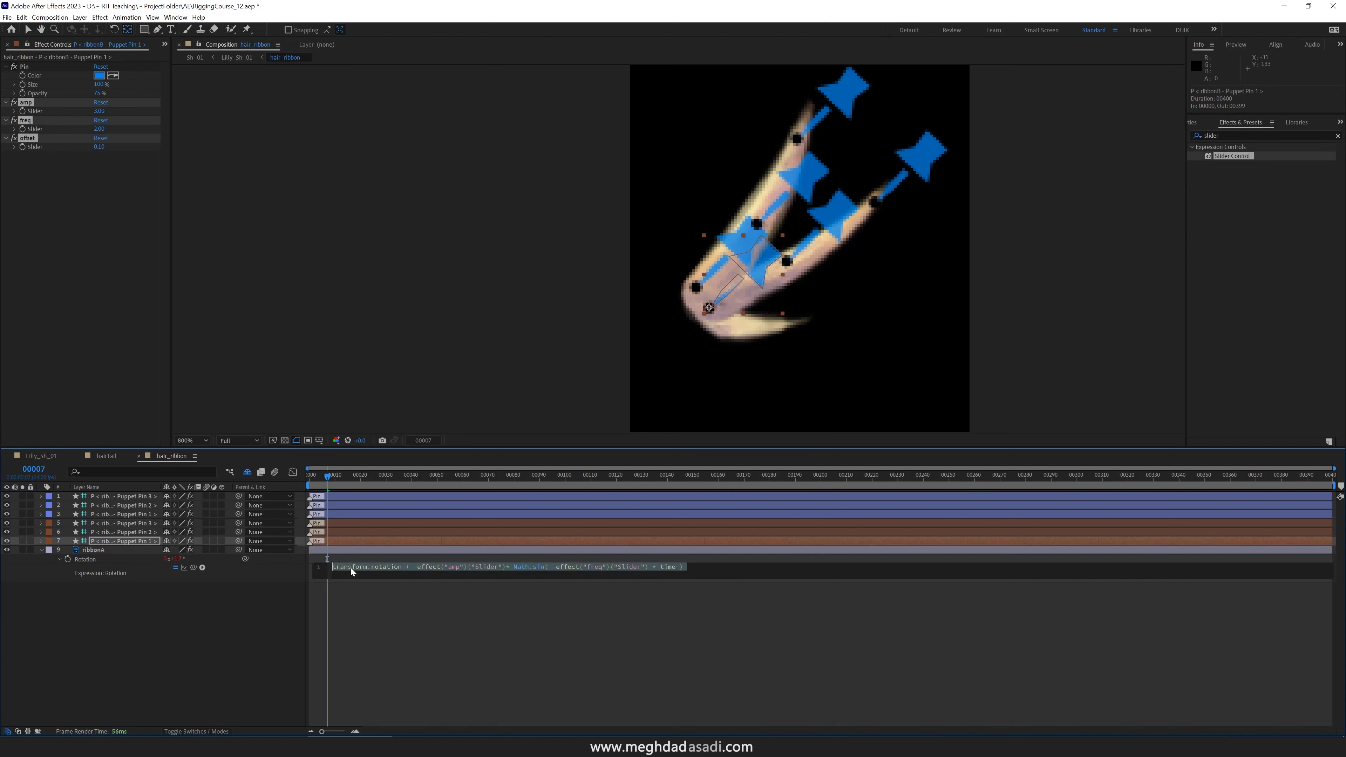
pyautogui.click(179, 588)
pyautogui.click(108, 542)
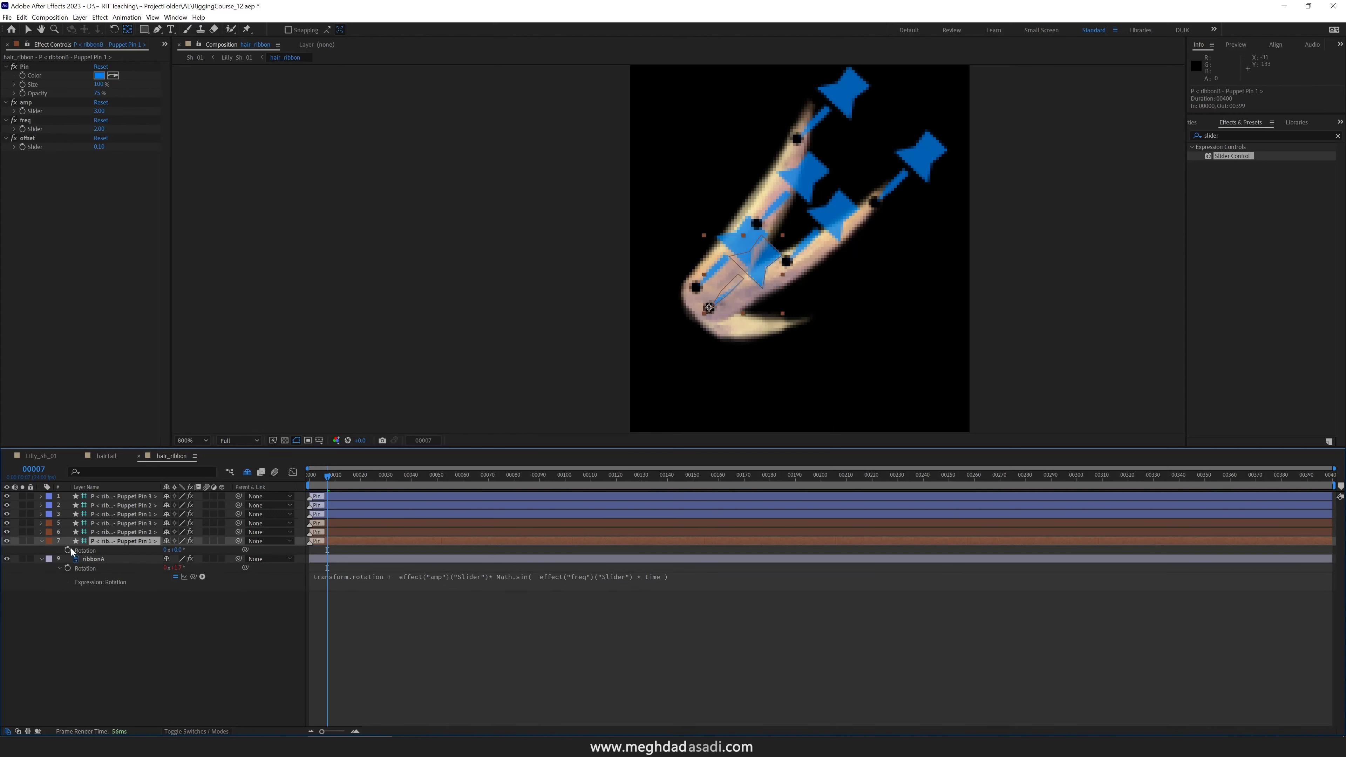
pyautogui.hotkey('ctrl', 'v')
pyautogui.click(490, 571)
# - Give ribbonB's Puppet Pin 2 a Rotation expression adding Pin 1's rotation.valueAtTime(time - Pin 1's offset slider)
pyautogui.click(126, 531)
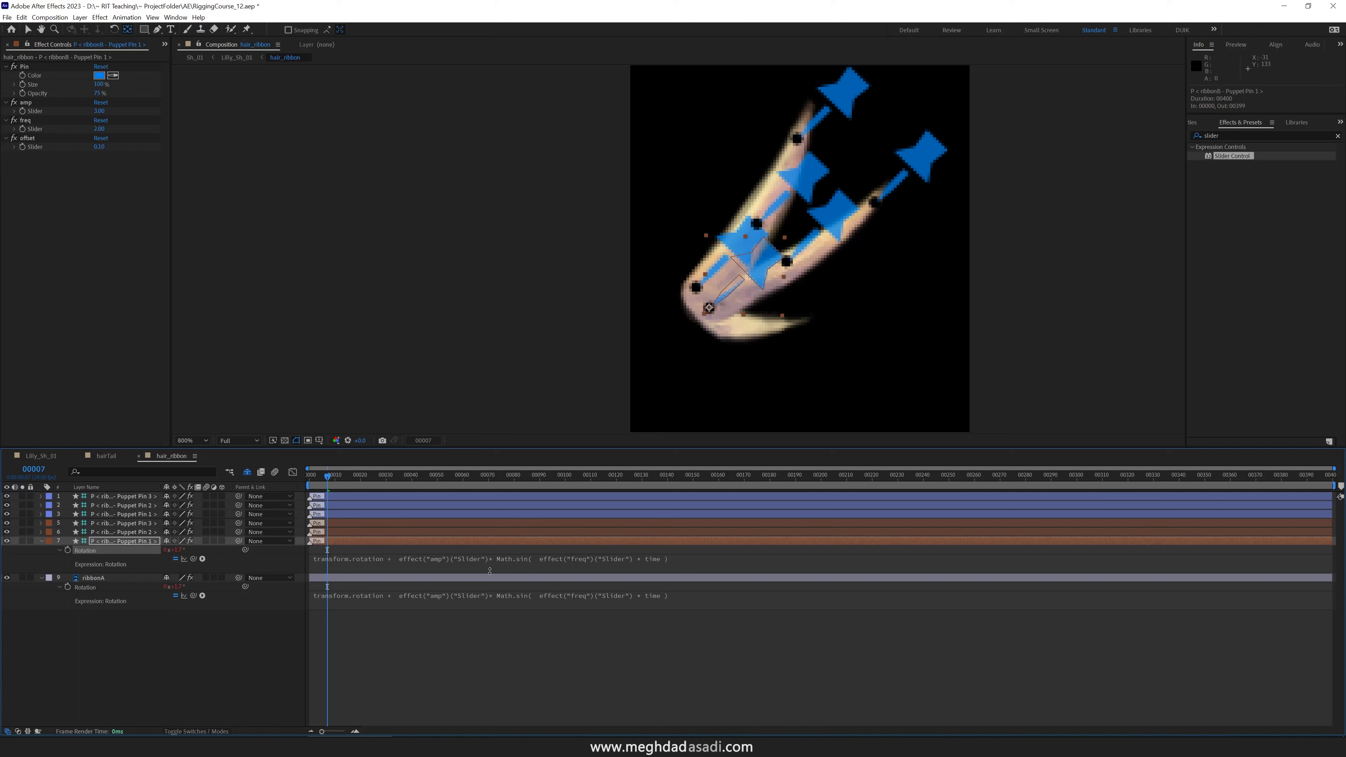
pyautogui.press('r')
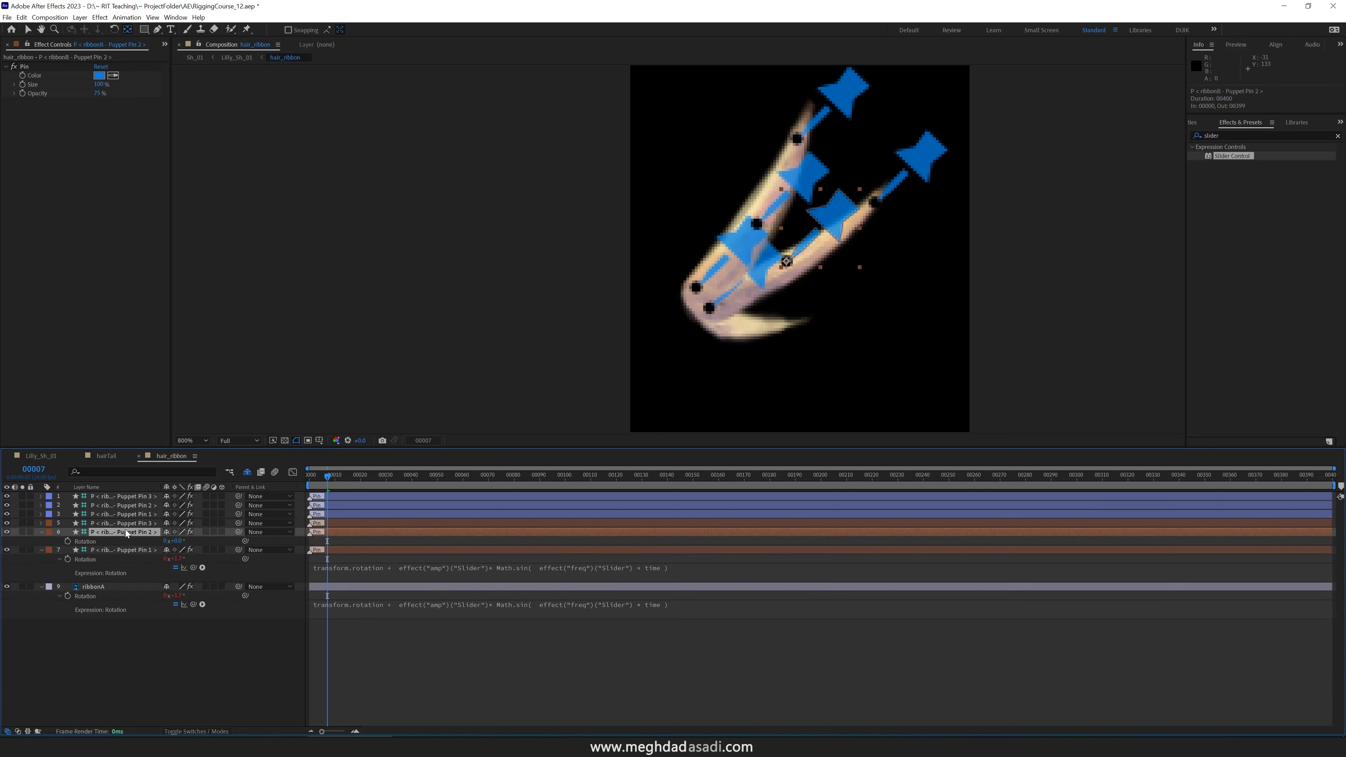
pyautogui.keyDown('alt'); pyautogui.click(67, 541); pyautogui.keyUp('alt')
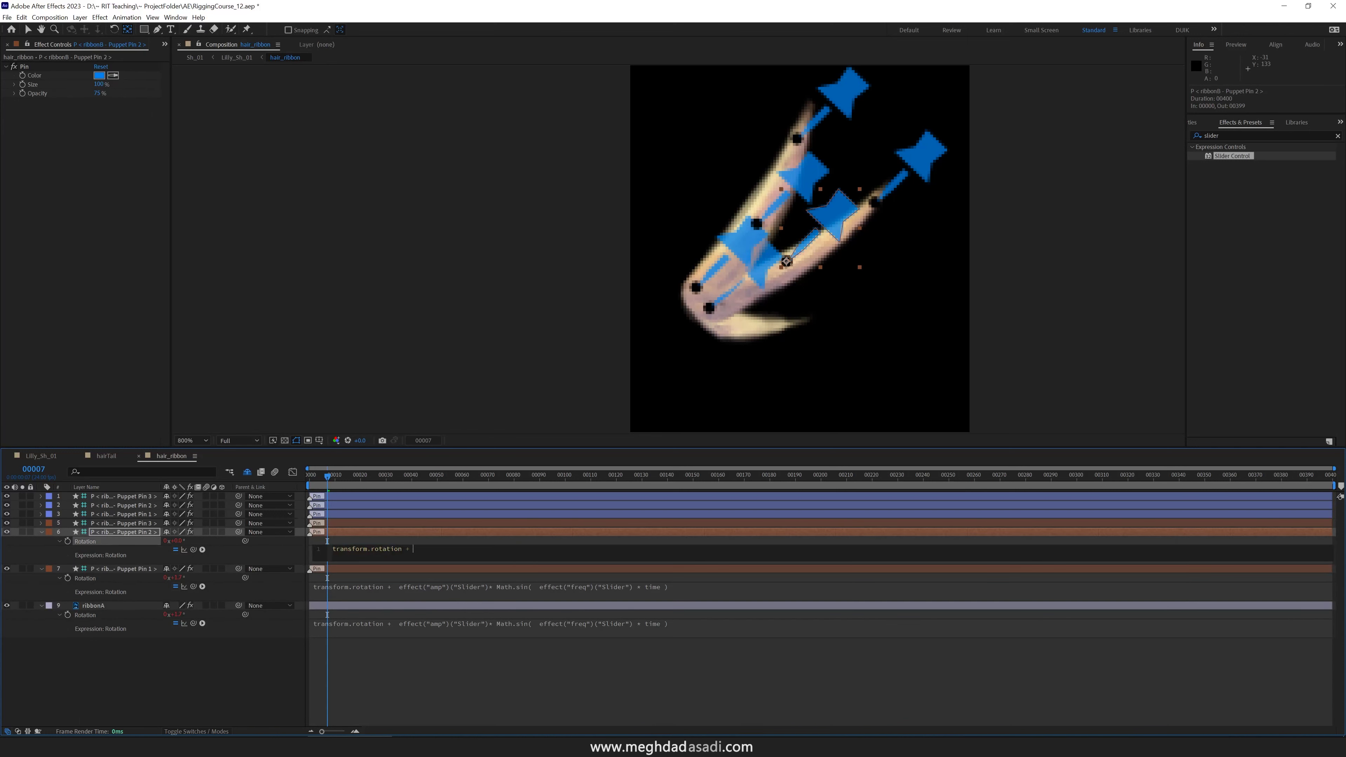
pyautogui.moveTo(95, 579); pyautogui.dragTo(96, 578)
pyautogui.write('.v')
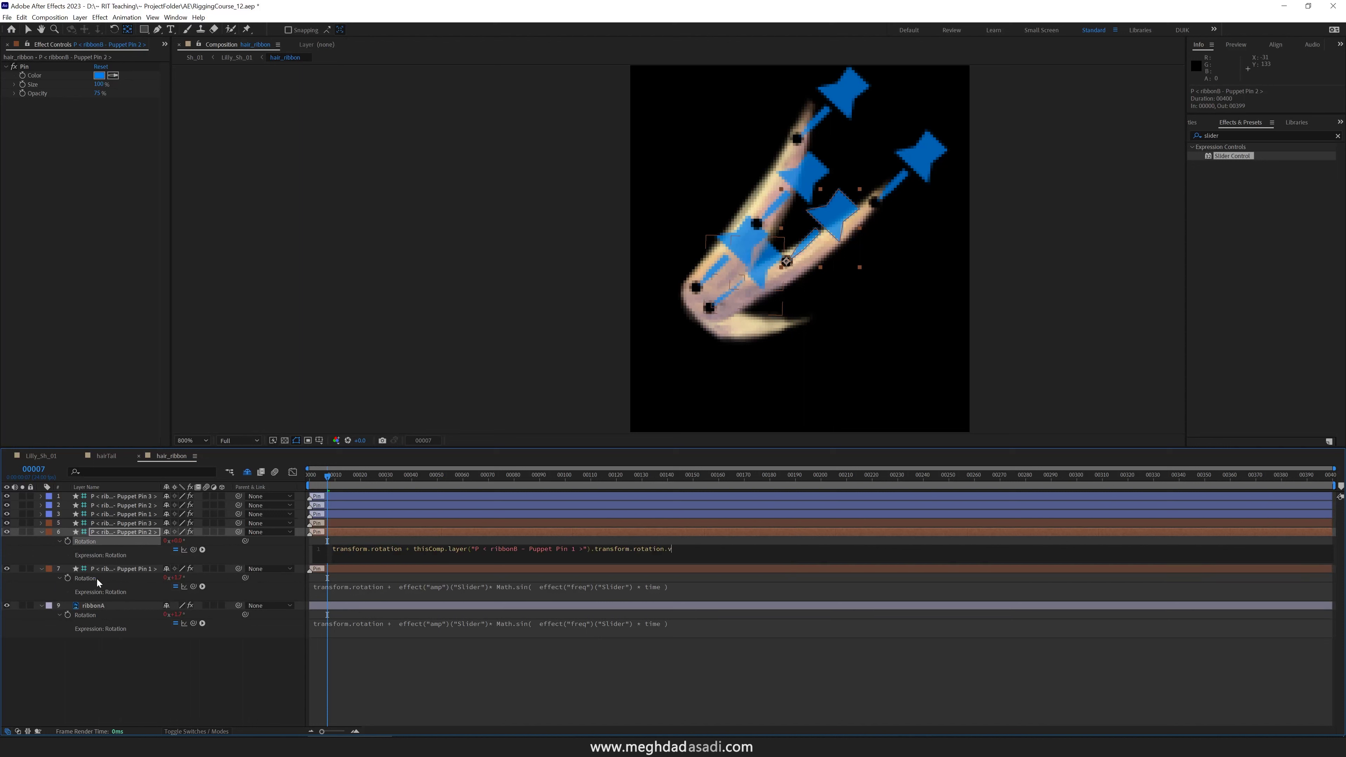
pyautogui.write('alueAtTime(time')
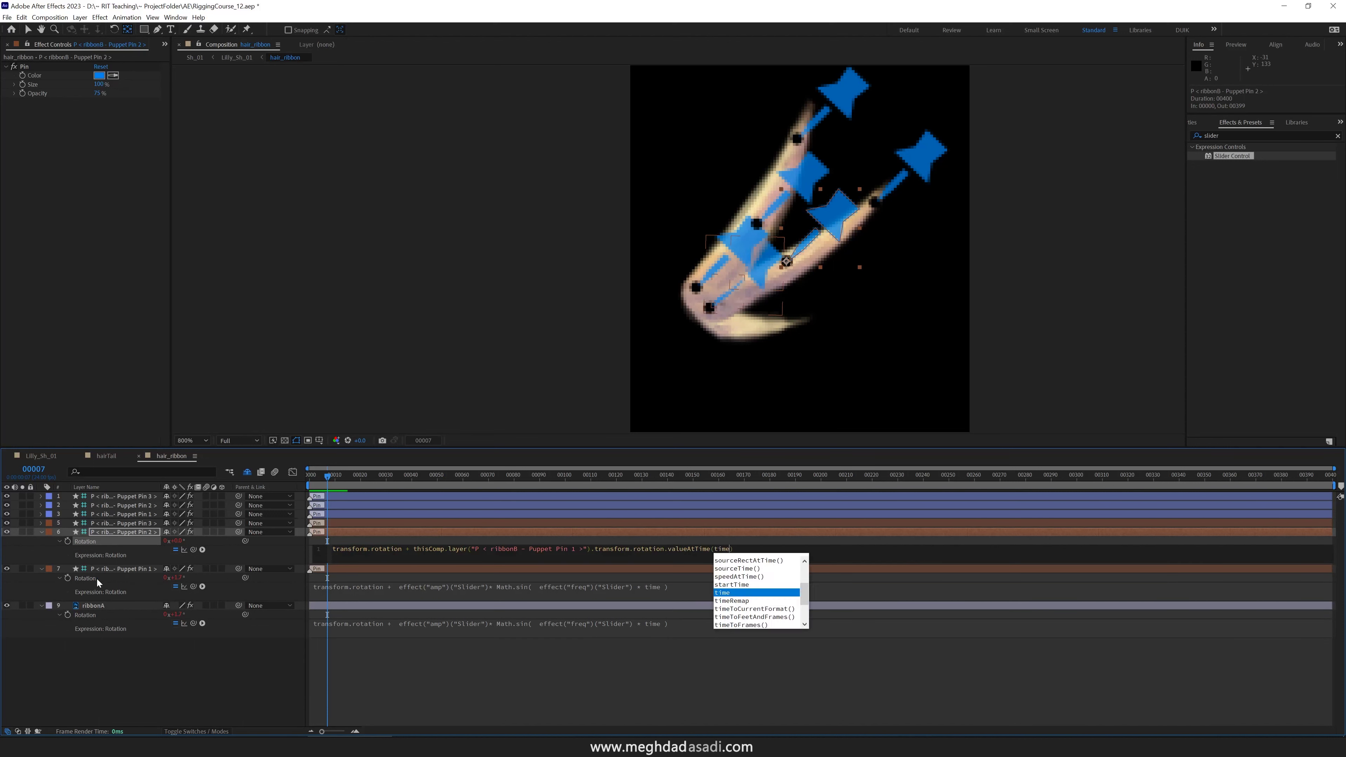
pyautogui.write(' -')
pyautogui.click(154, 570)
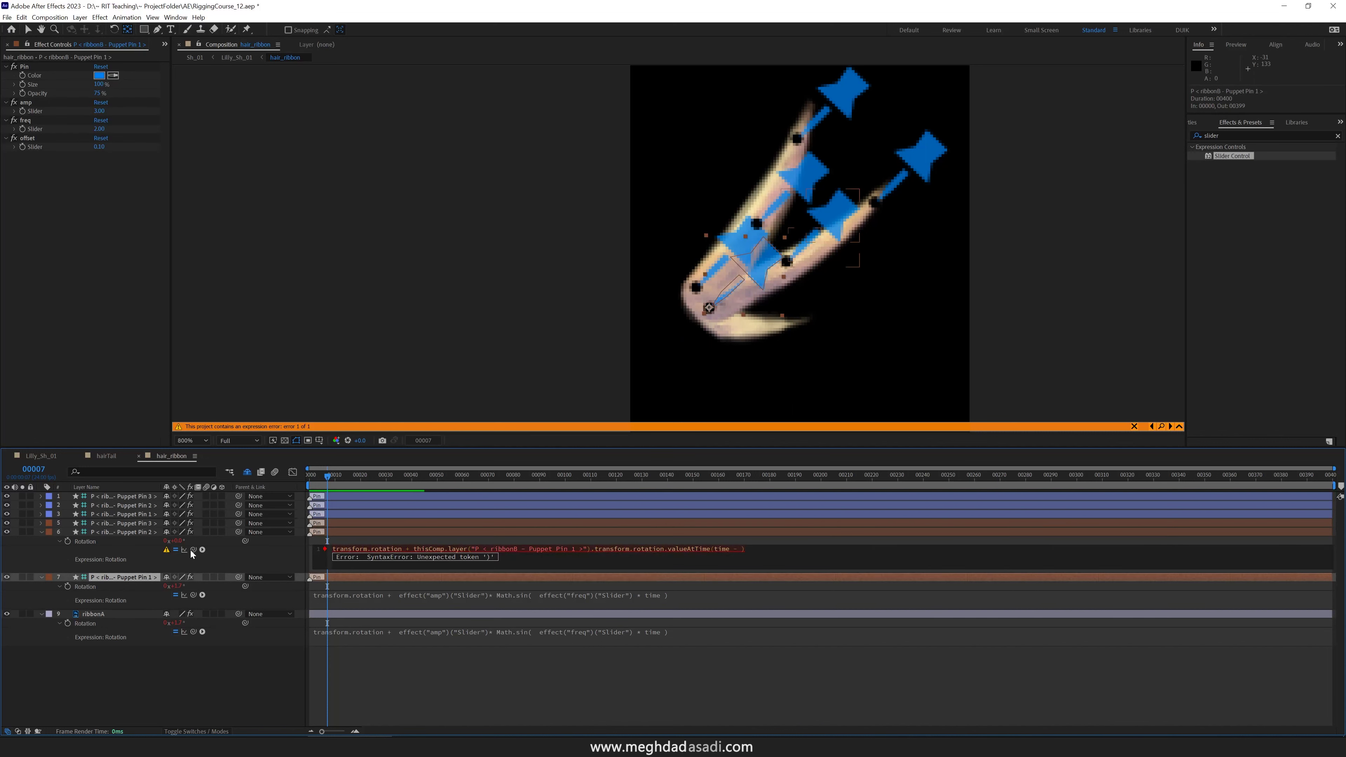
pyautogui.moveTo(193, 550); pyautogui.dragTo(39, 152)
pyautogui.write(')("Slider"))')
pyautogui.press('KP_Enter')
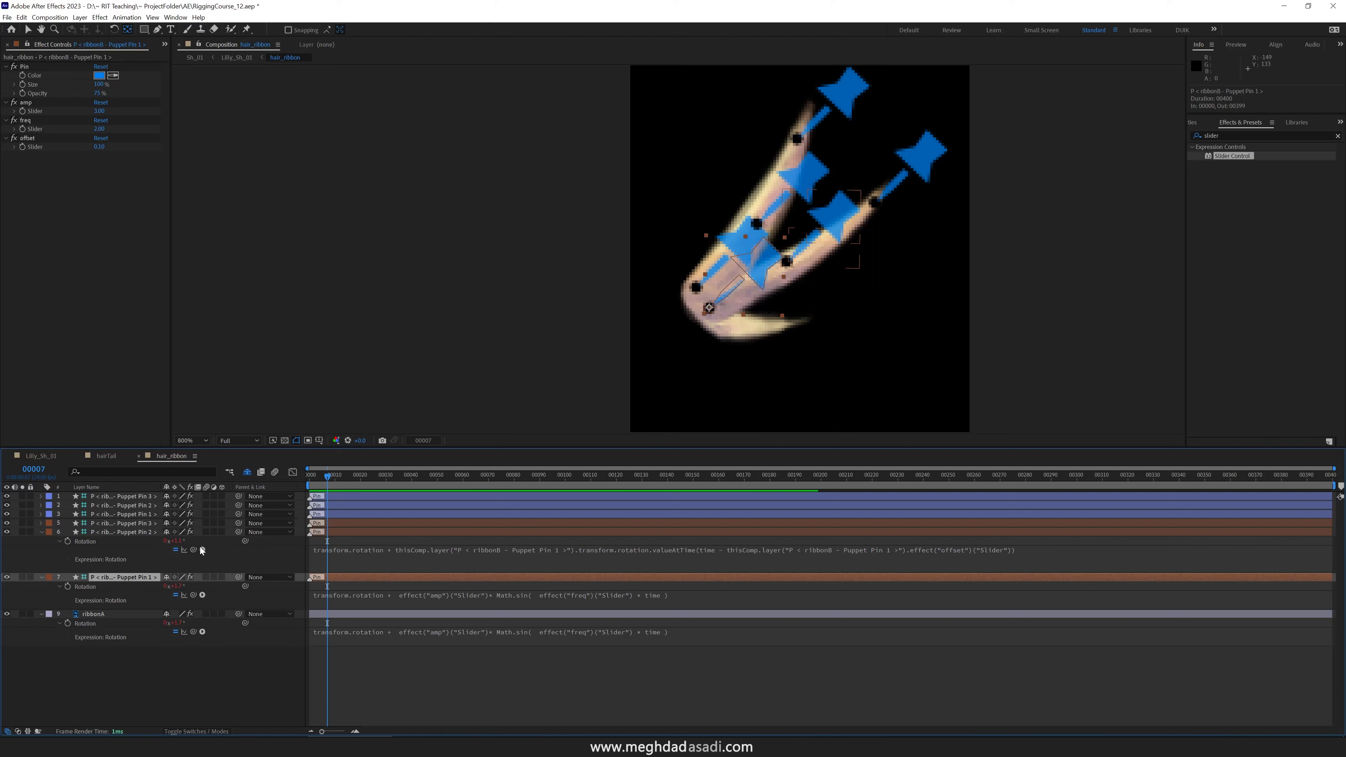
# - Turn off the visibility of ribbonB's Puppet Pin 3 and make it shy so it leaves the layer list
pyautogui.click(27, 527)
pyautogui.click(7, 524)
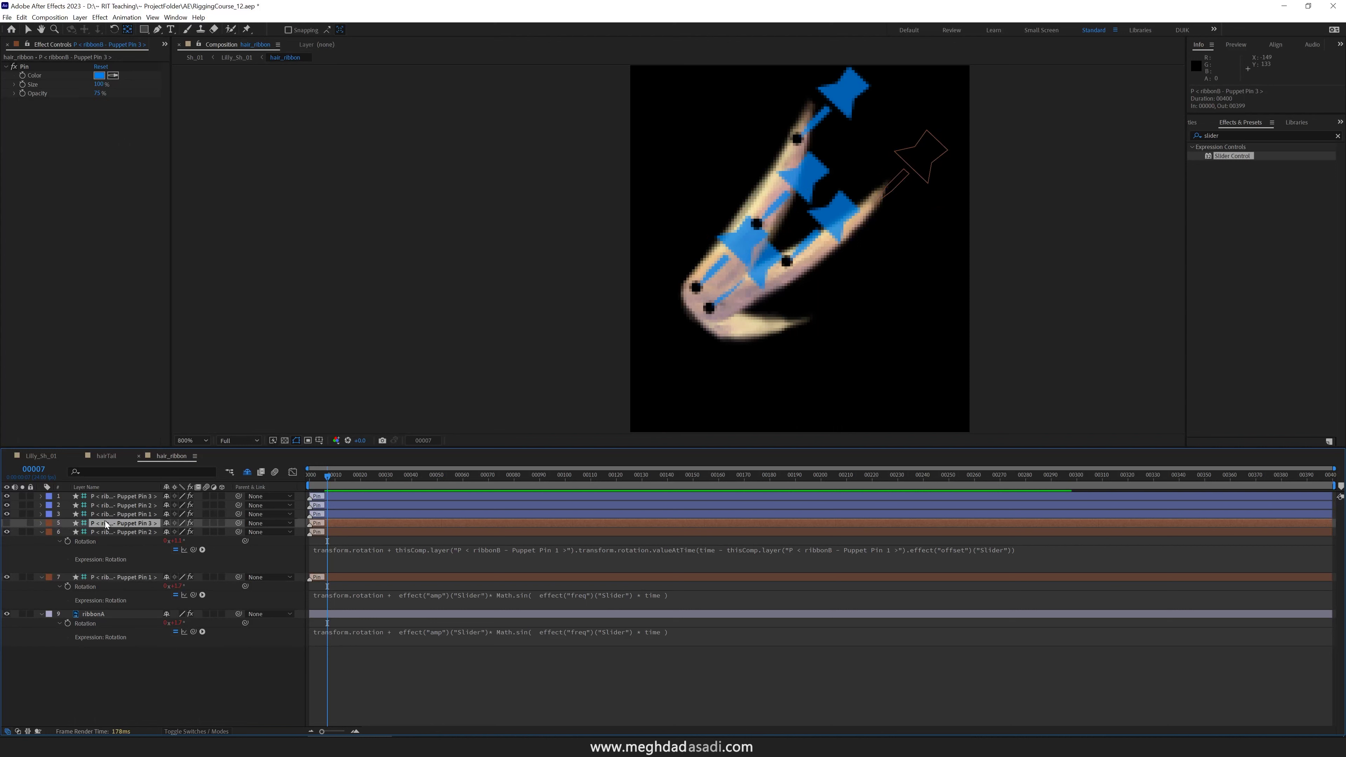
pyautogui.click(166, 523)
# - Add the copied amp, freq and offset sliders and Puppet Pin 1's sine Rotation expression from ribbonB to ribbonC's Puppet Pin 1
pyautogui.click(128, 514)
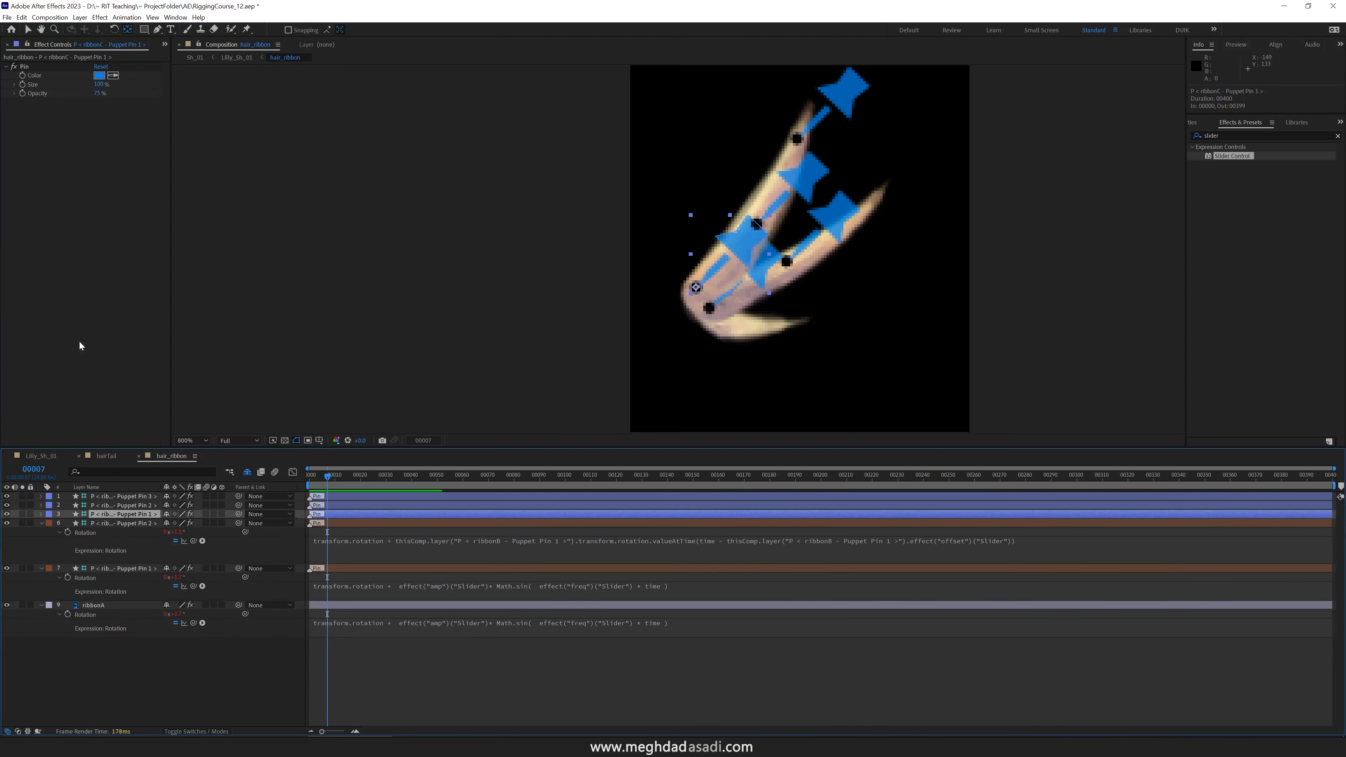
pyautogui.hotkey('ctrl', 'v')
pyautogui.click(126, 506)
pyautogui.click(128, 514)
pyautogui.press('r')
pyautogui.click(348, 597)
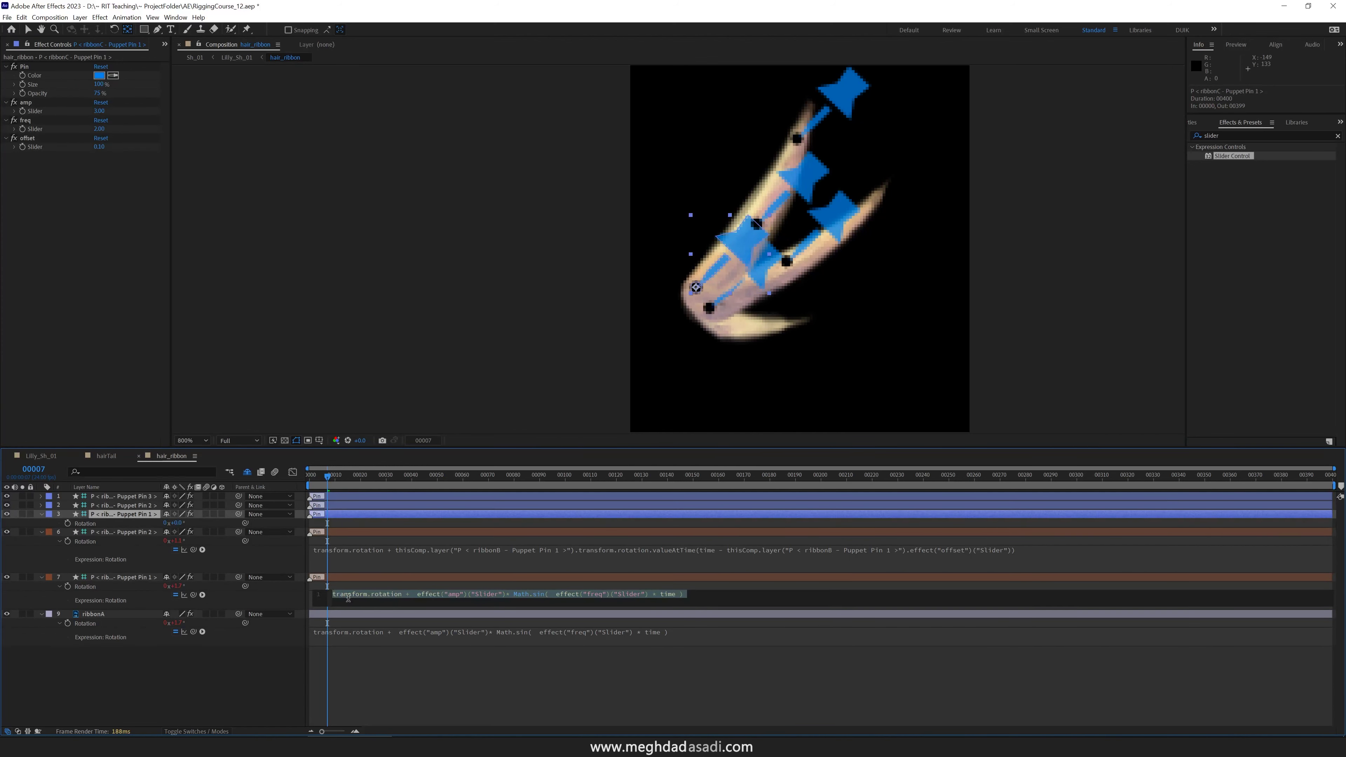
pyautogui.hotkey('ctrl', 'c')
pyautogui.click(91, 524)
pyautogui.hotkey('ctrl', 'v')
# - Give ribbonC's Puppet Pin 2 a Rotation expression adding Pin 1's rotation.valueAtTime(time - Pin 1's offset slider)
pyautogui.click(122, 505)
pyautogui.press('r')
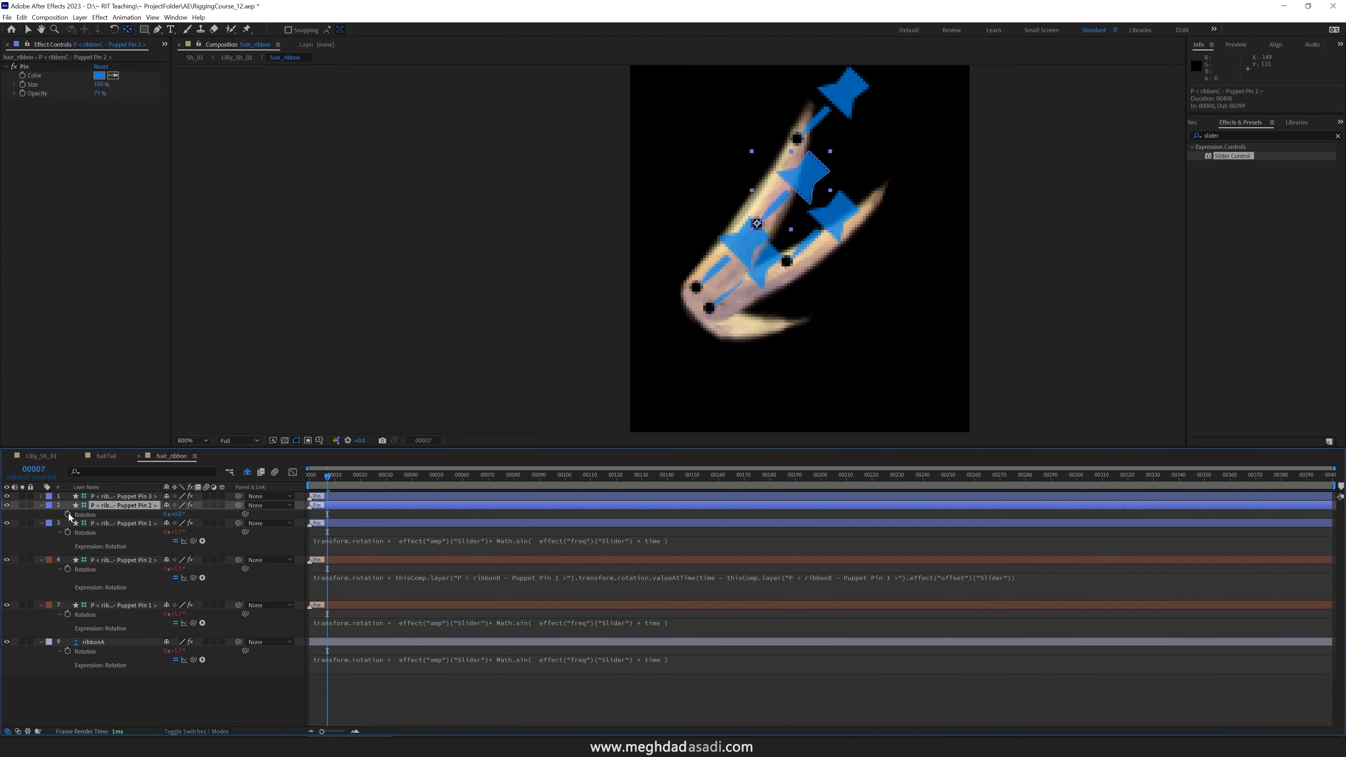
pyautogui.keyDown('alt'); pyautogui.click(68, 515); pyautogui.keyUp('alt')
pyautogui.click(405, 522)
pyautogui.moveTo(194, 523); pyautogui.dragTo(101, 548)
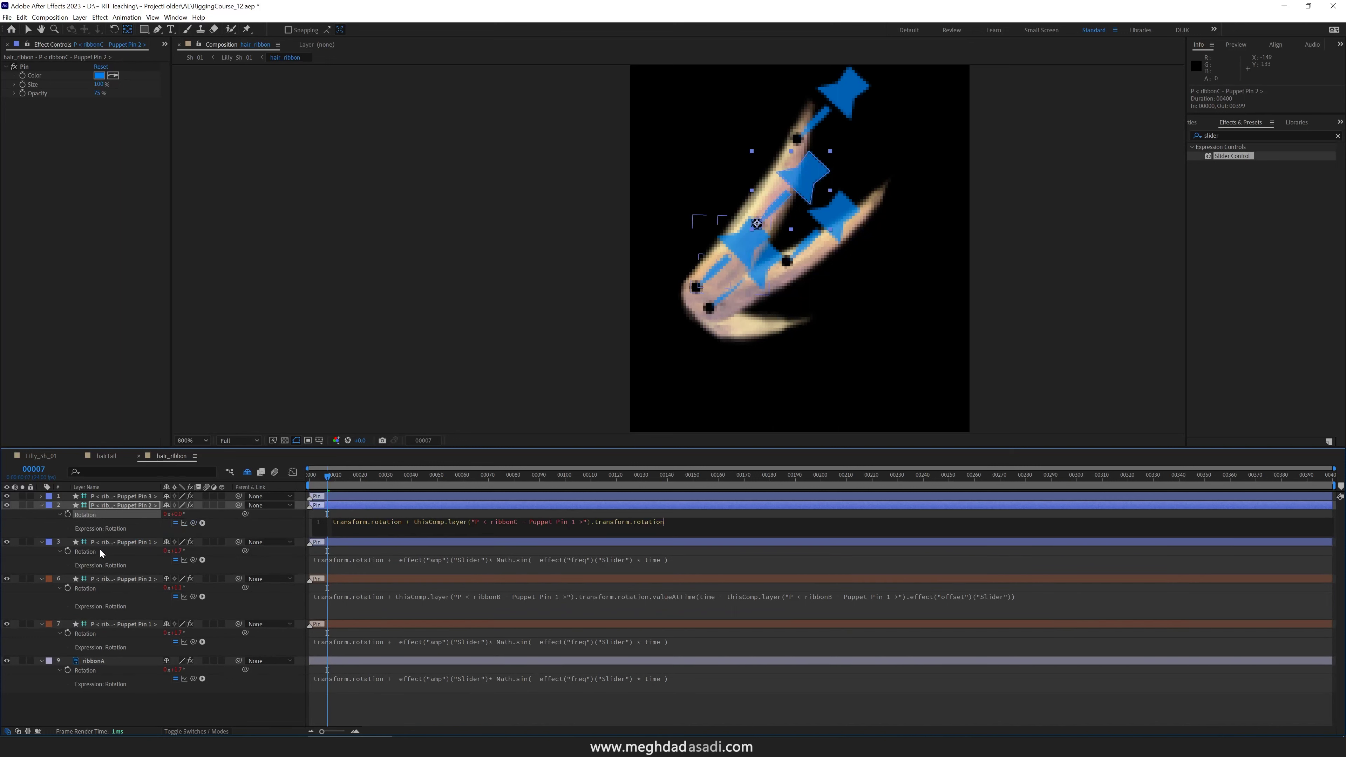
pyautogui.write('.valueAtTime(time -')
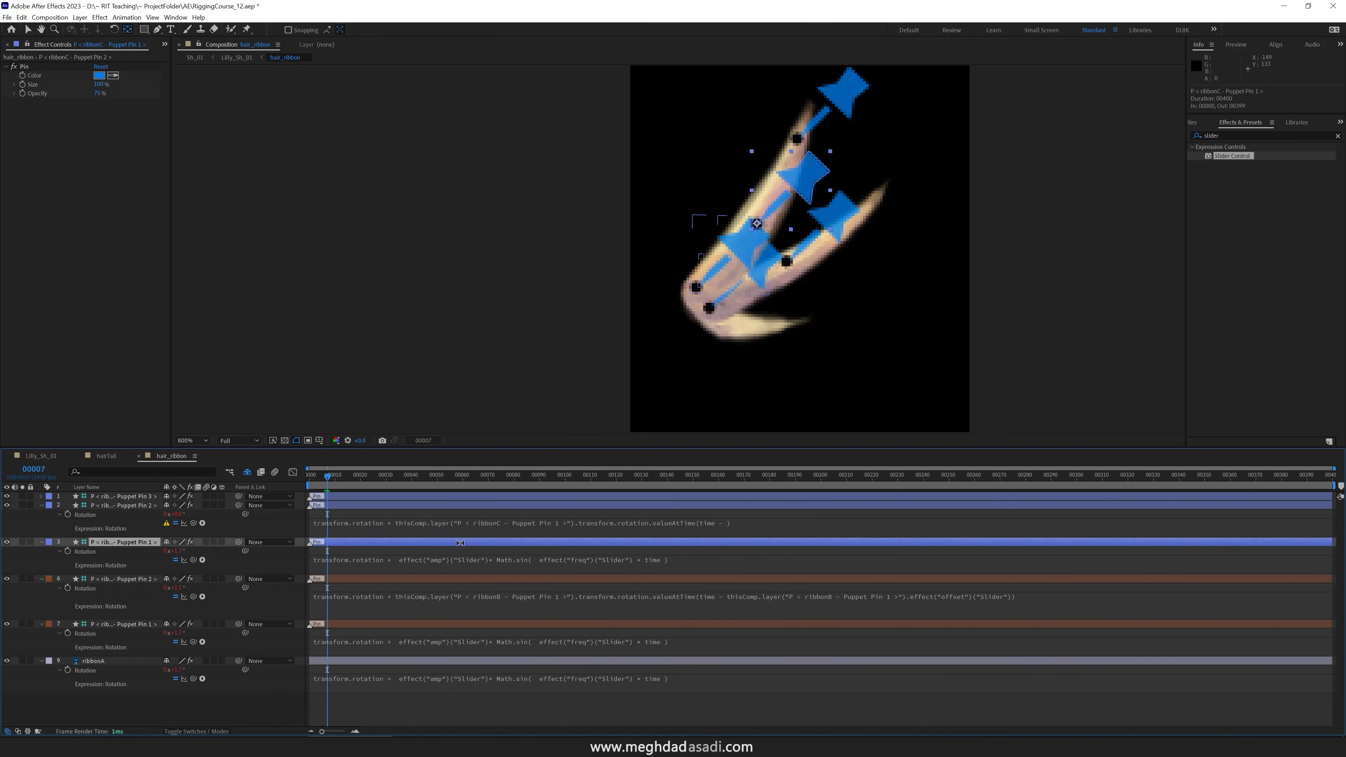
pyautogui.click(122, 551)
pyautogui.moveTo(194, 523); pyautogui.dragTo(48, 150)
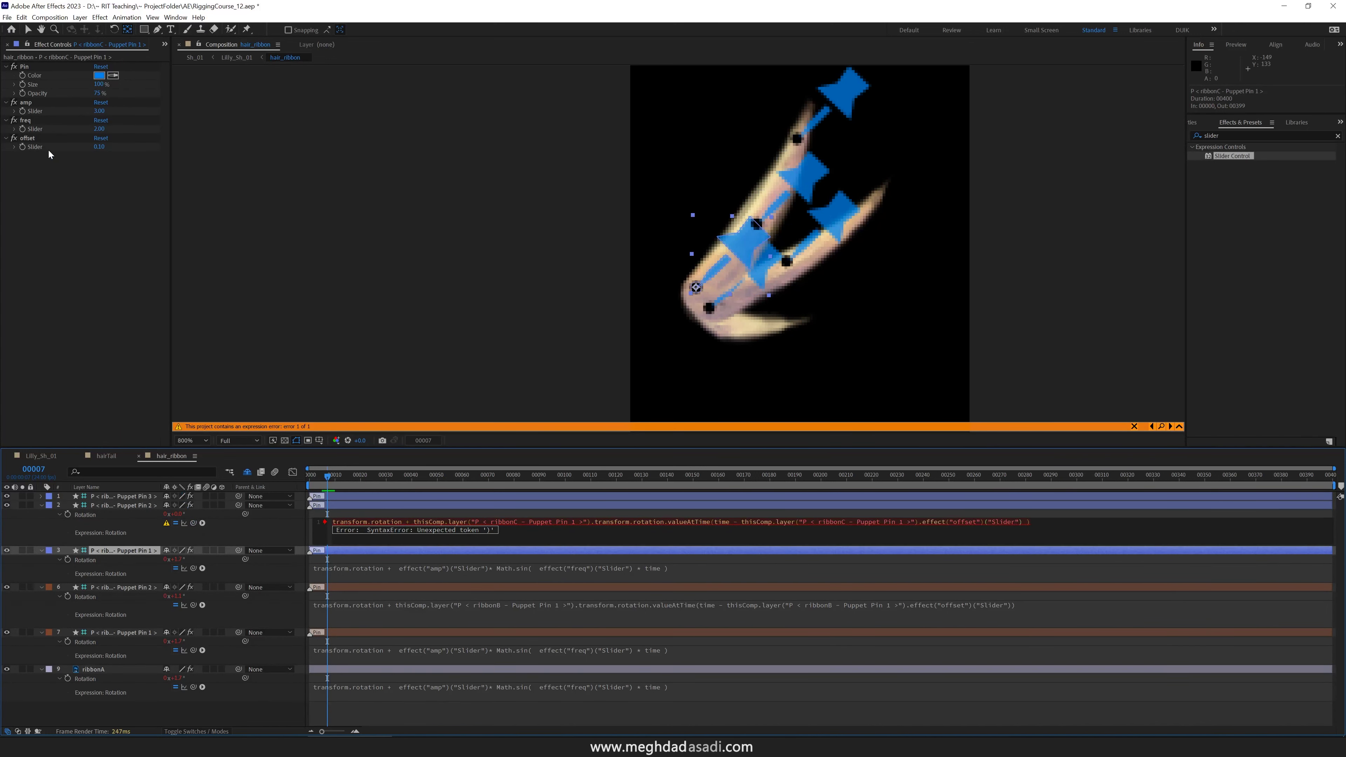
pyautogui.click(180, 467)
# - Hide ribbonC's Puppet Pin 3, and at frame 0 parent Pin 3 to Pin 2 and Pin 2 to Pin 1 for both ribbonC and ribbonB
pyautogui.click(7, 497)
pyautogui.click(124, 497)
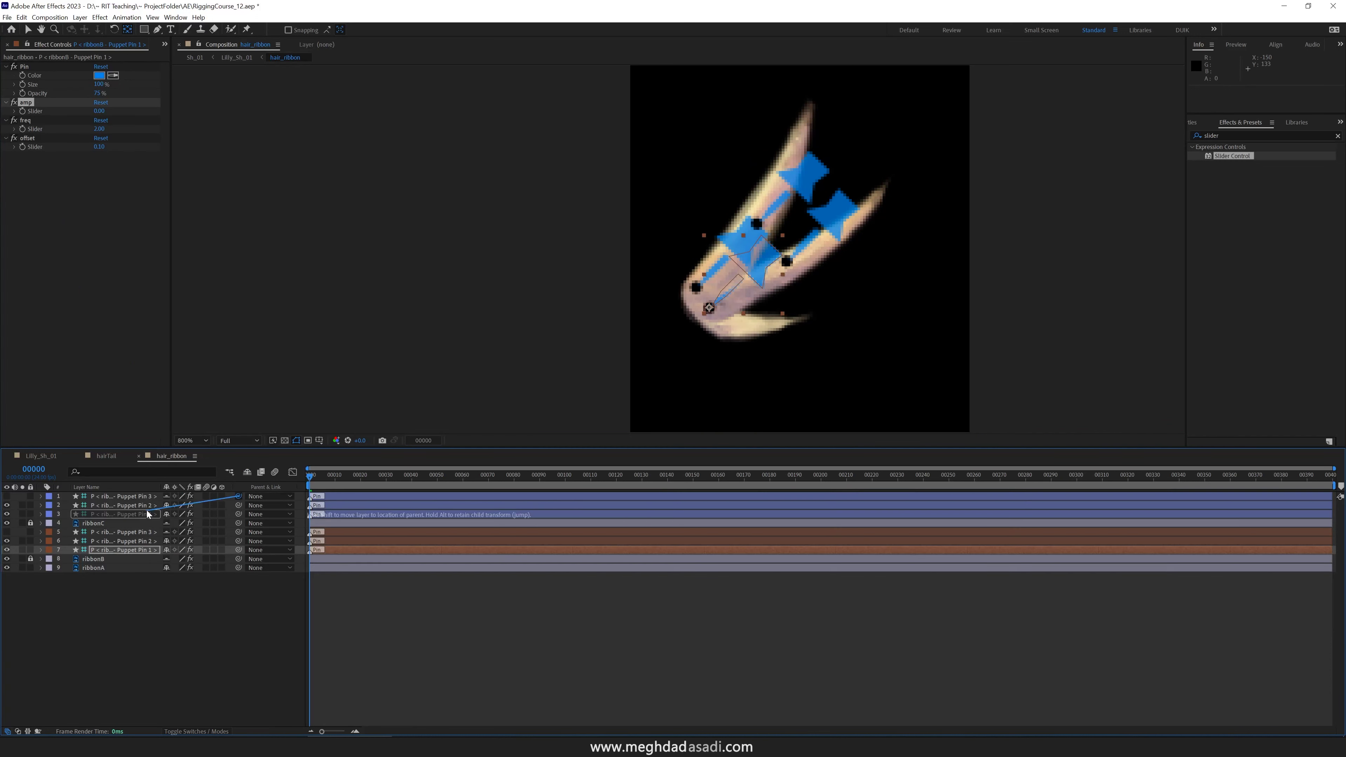
pyautogui.click(142, 533)
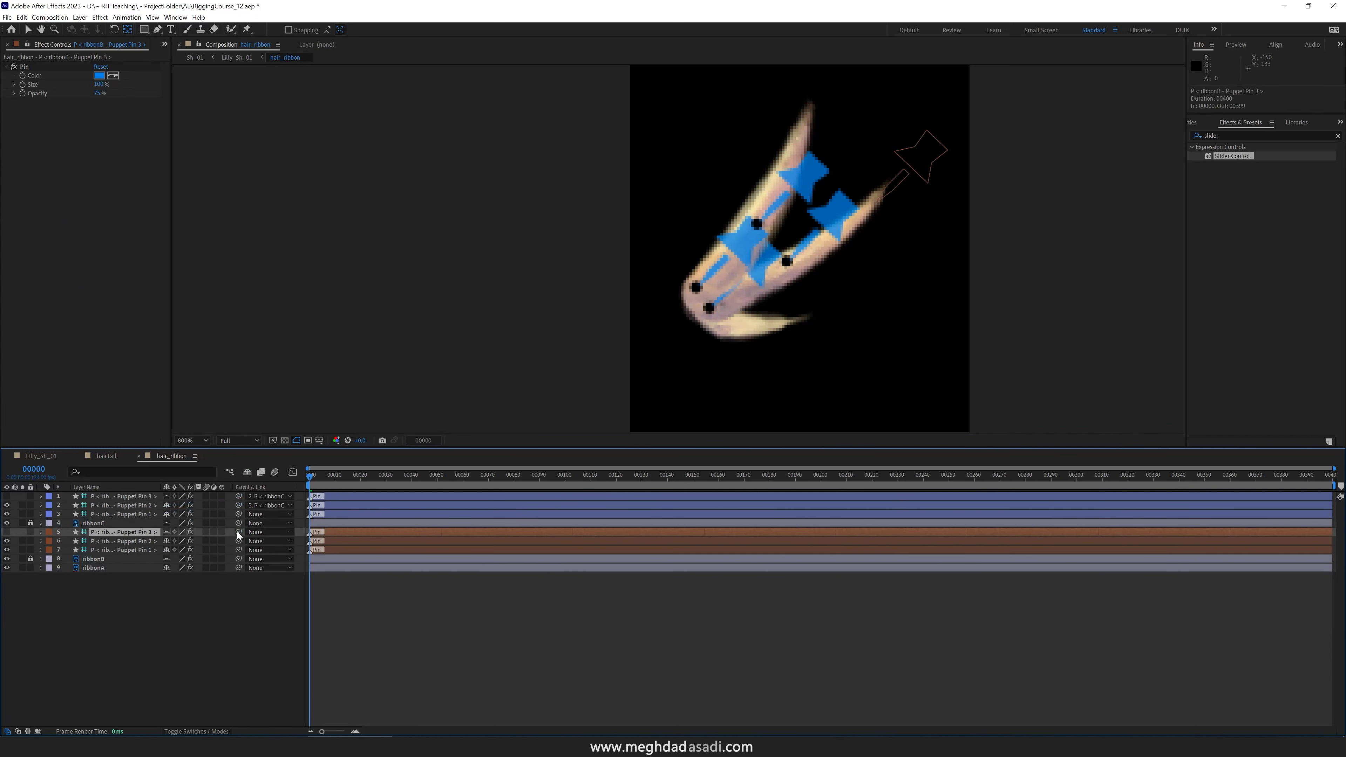
pyautogui.moveTo(239, 532); pyautogui.dragTo(165, 548)
# - Turn off the visibility of the ribbonC and ribbonB Puppet Pin 2 layers and make them shy
pyautogui.click(144, 499)
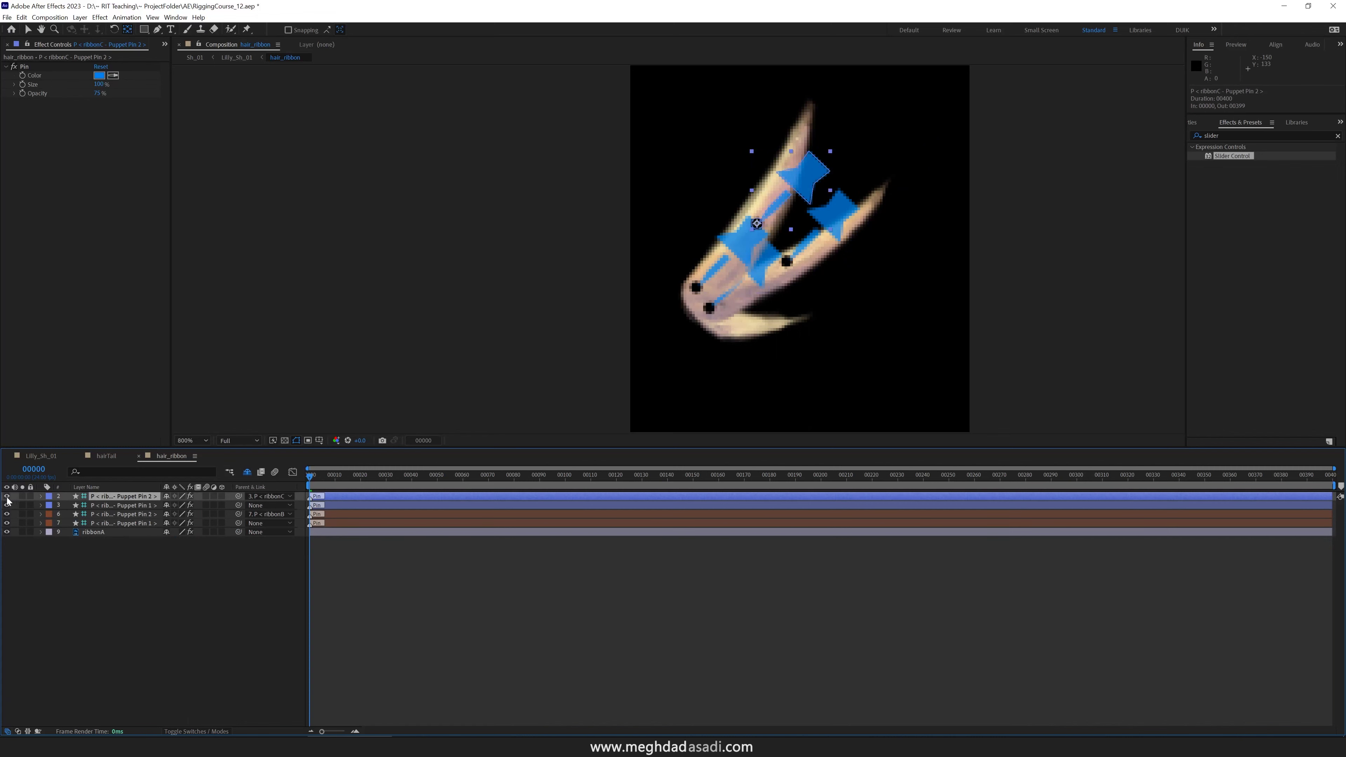
pyautogui.click(7, 497)
pyautogui.click(97, 515)
pyautogui.press('Delete')
# - Set the amp slider back to 3 on the Puppet Pin 1 layers of ribbonB and ribbonC
pyautogui.click(113, 503)
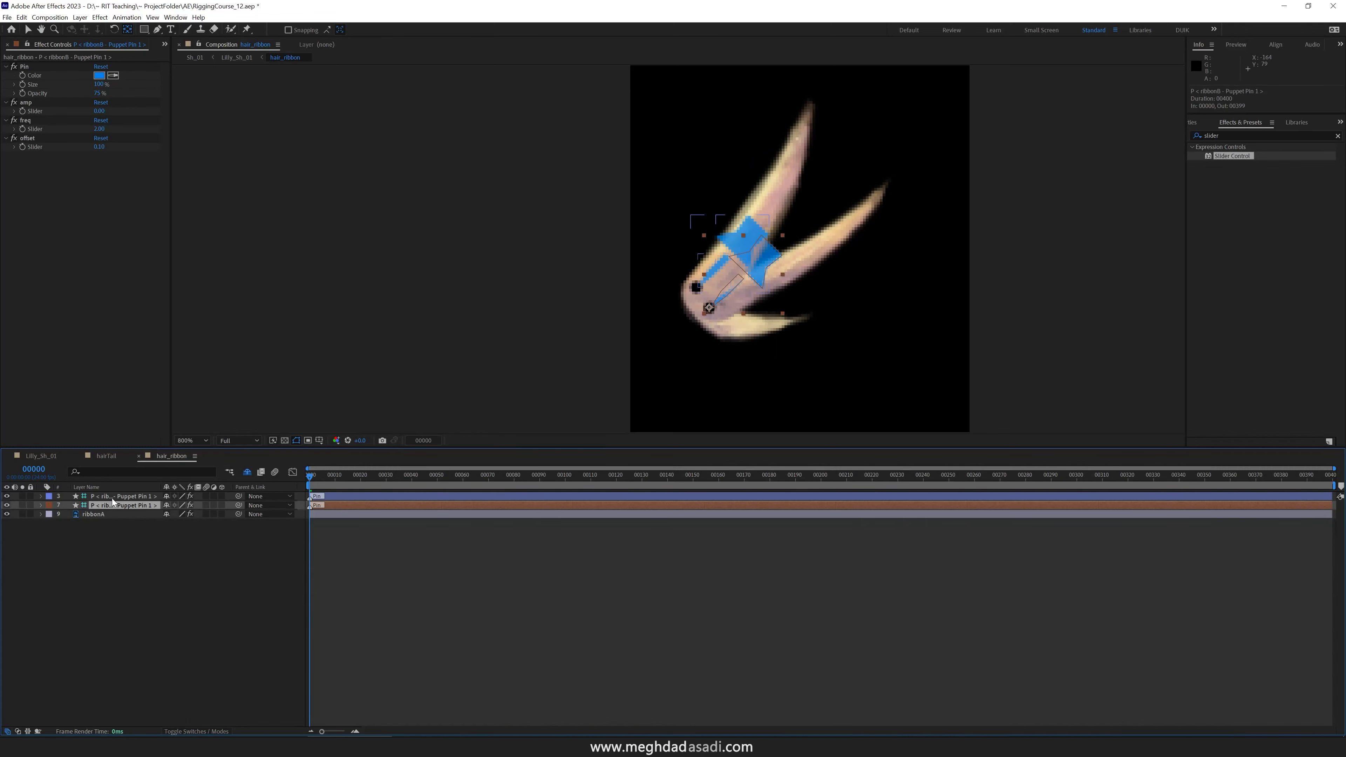
pyautogui.moveTo(100, 110); pyautogui.dragTo(103, 120)
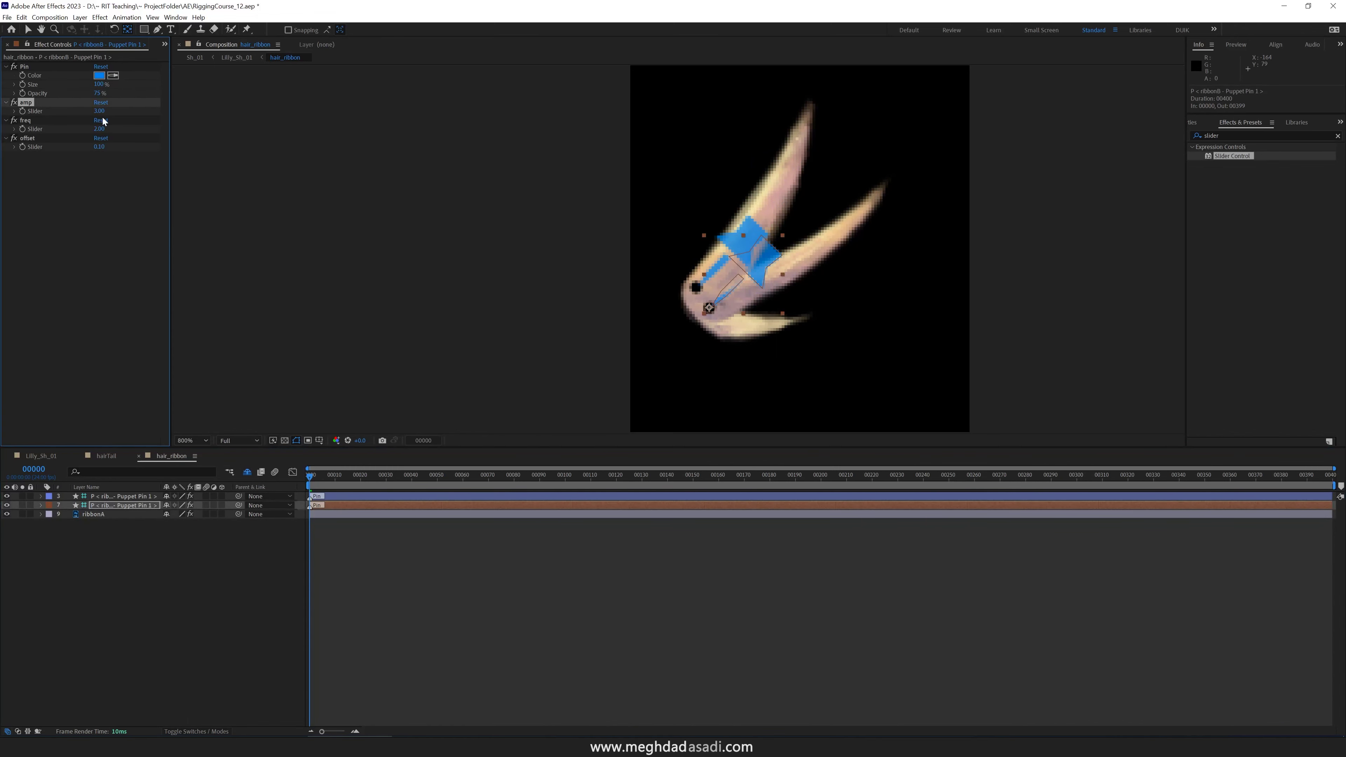
pyautogui.click(134, 498)
# - Preview the ribbon motion and set the freq slider on ribbonC's Puppet Pin 1 to 1.3
pyautogui.press('space')
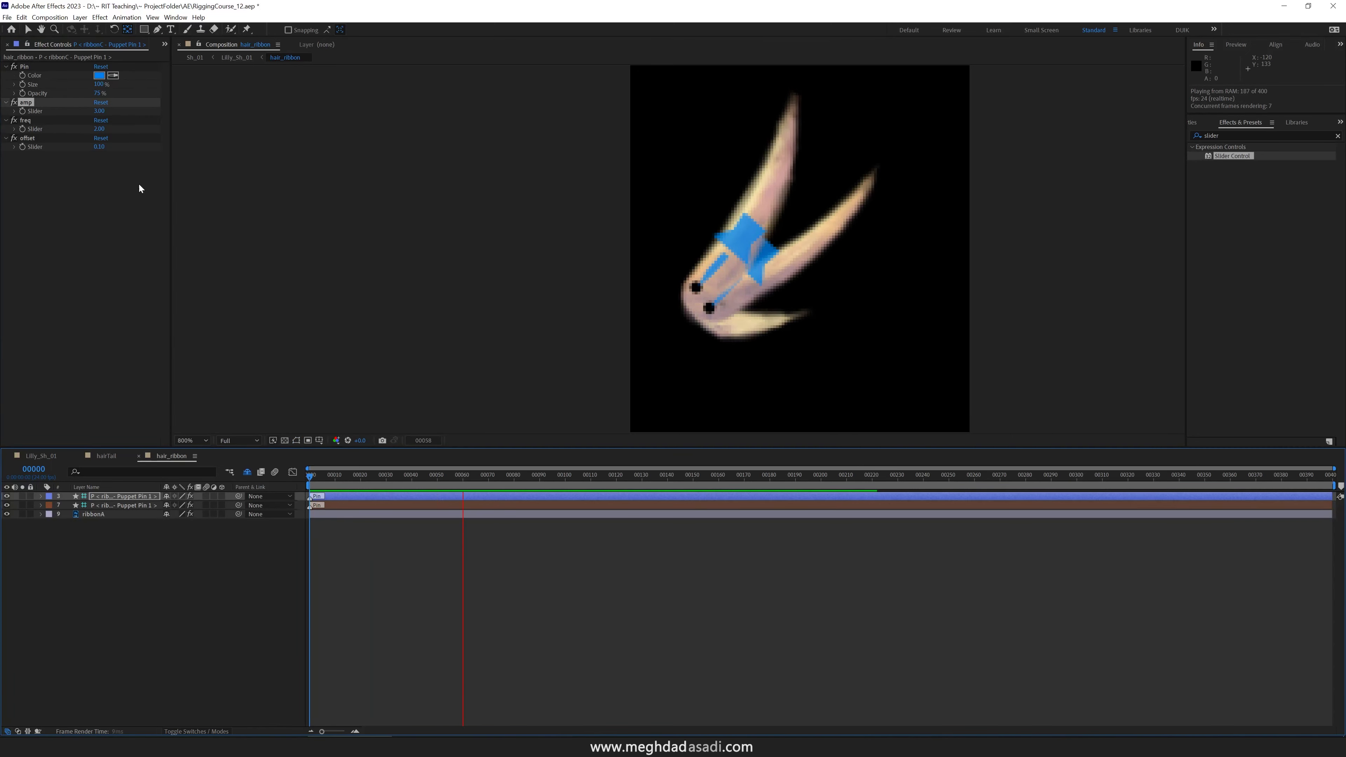
pyautogui.click(99, 129)
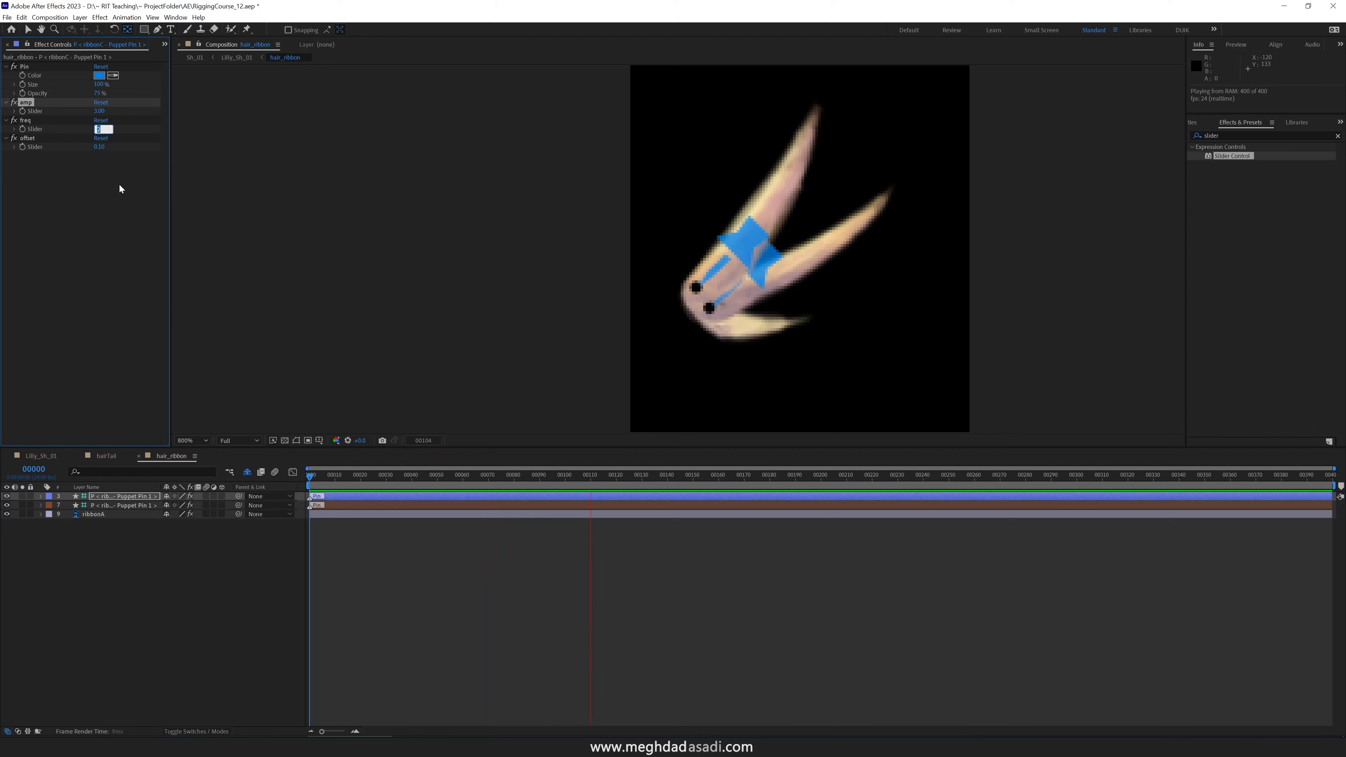
pyautogui.write('1')
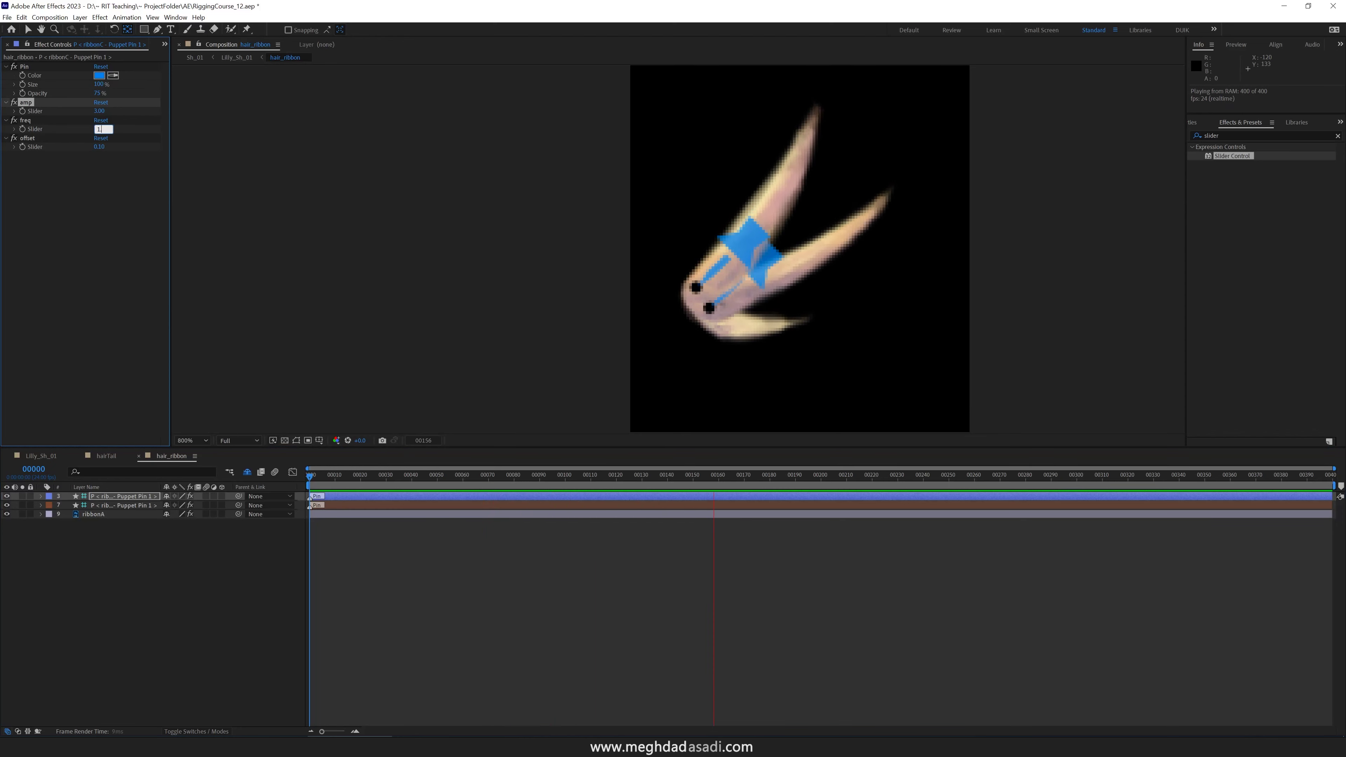
pyautogui.write('.3')
pyautogui.press('Return')
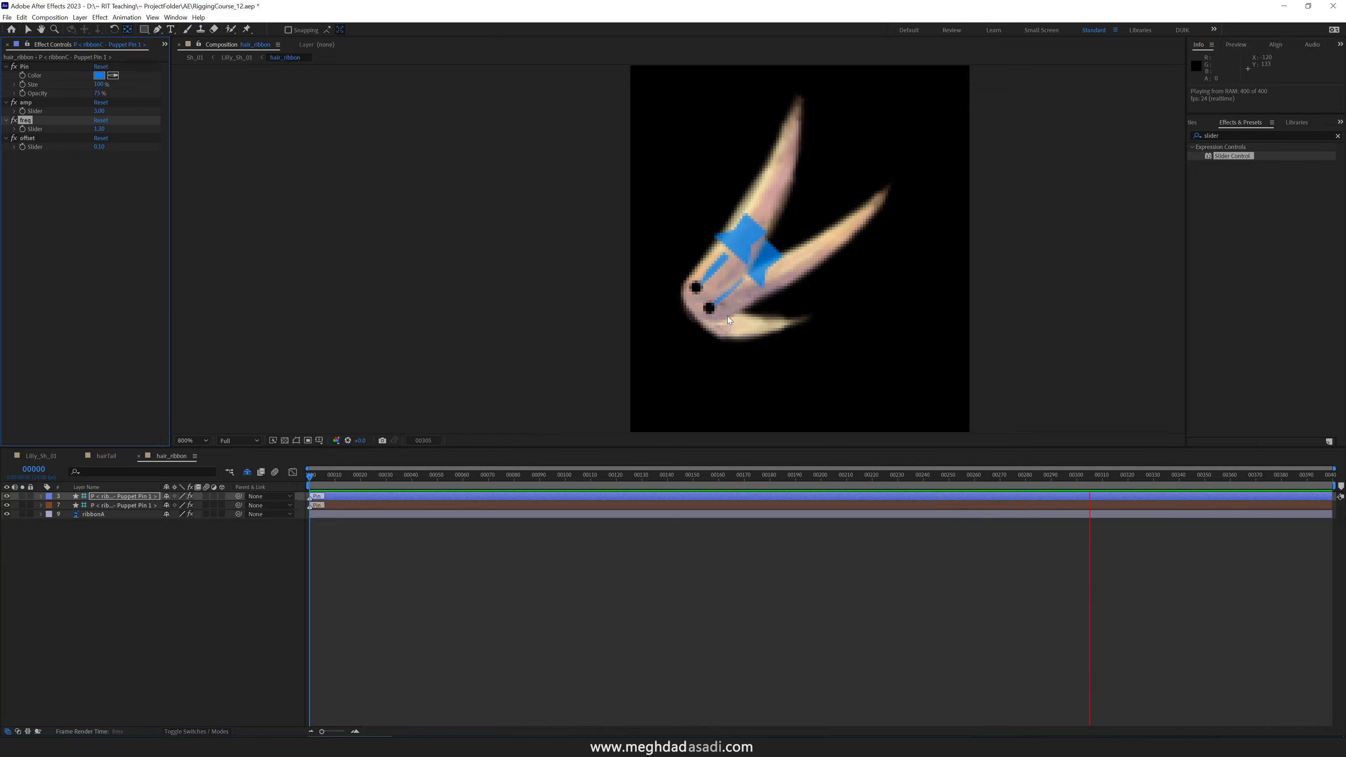
# - Preview the full character's hair and ribbon motion in the Lilly_Sh_01 composition and save the project
pyautogui.click(41, 456)
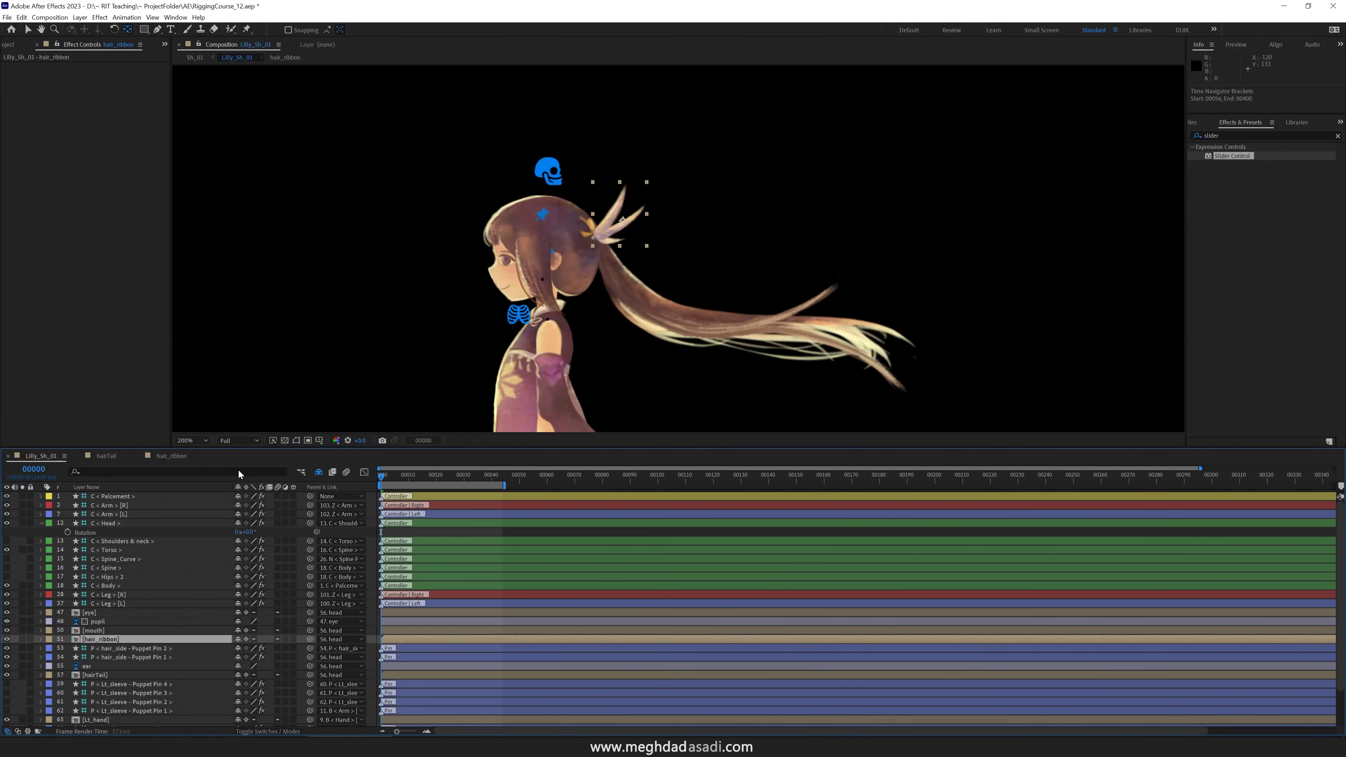
pyautogui.press('space')
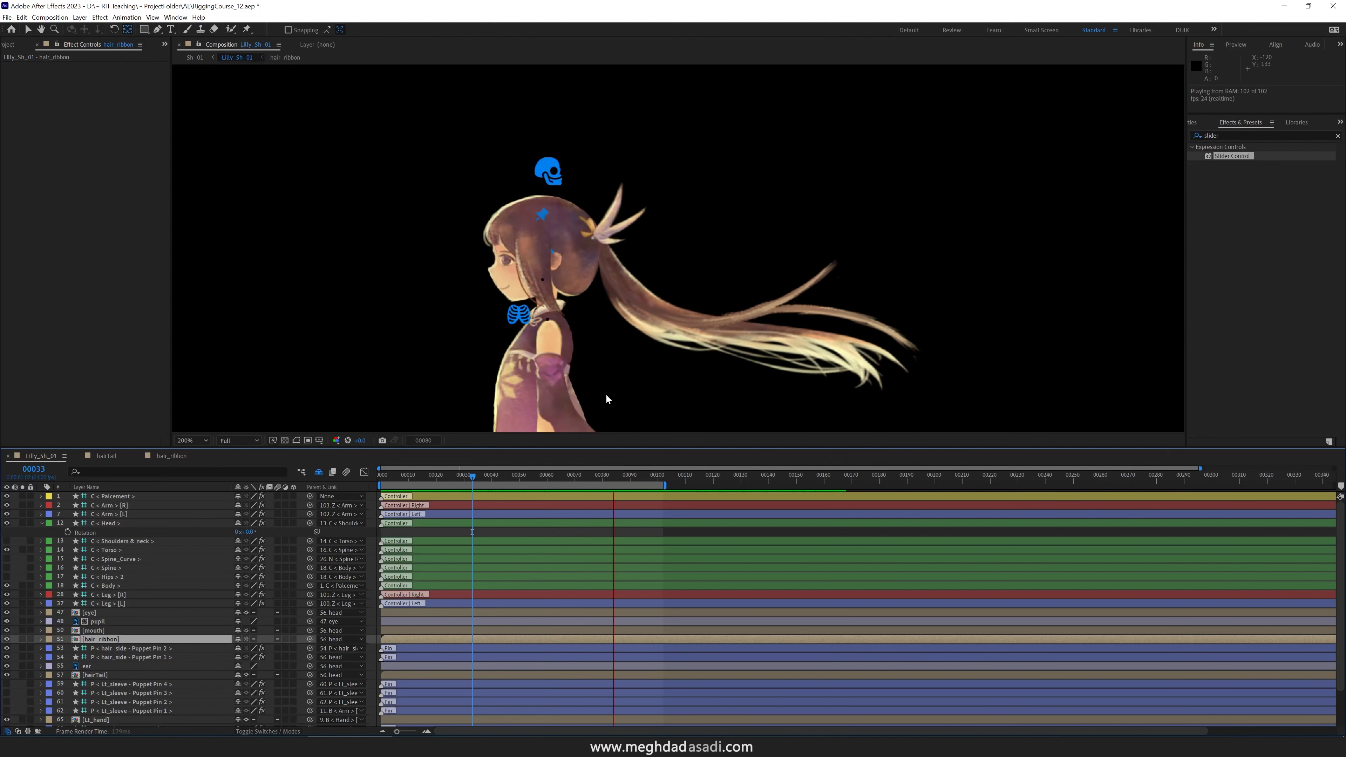
pyautogui.scroll(-5, 606, 399)
pyautogui.hotkey('ctrl', 's')
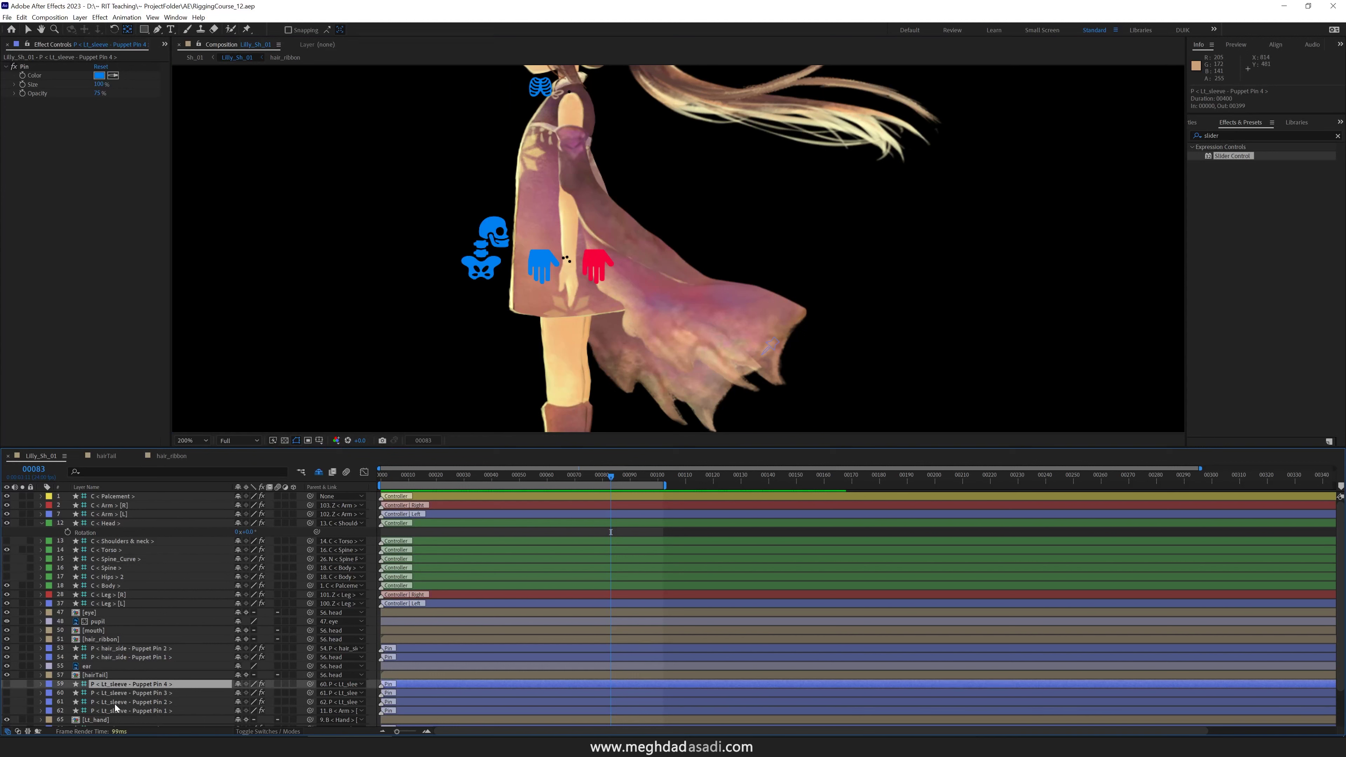
# - Make Lt_sleeve Puppet Pin 4 shy, and copy the amp, freq and offset sliders from hairTail_A's Puppet Pin 1 to Lt_sleeve Puppet Pin 1
pyautogui.scroll(-1, 151, 662)
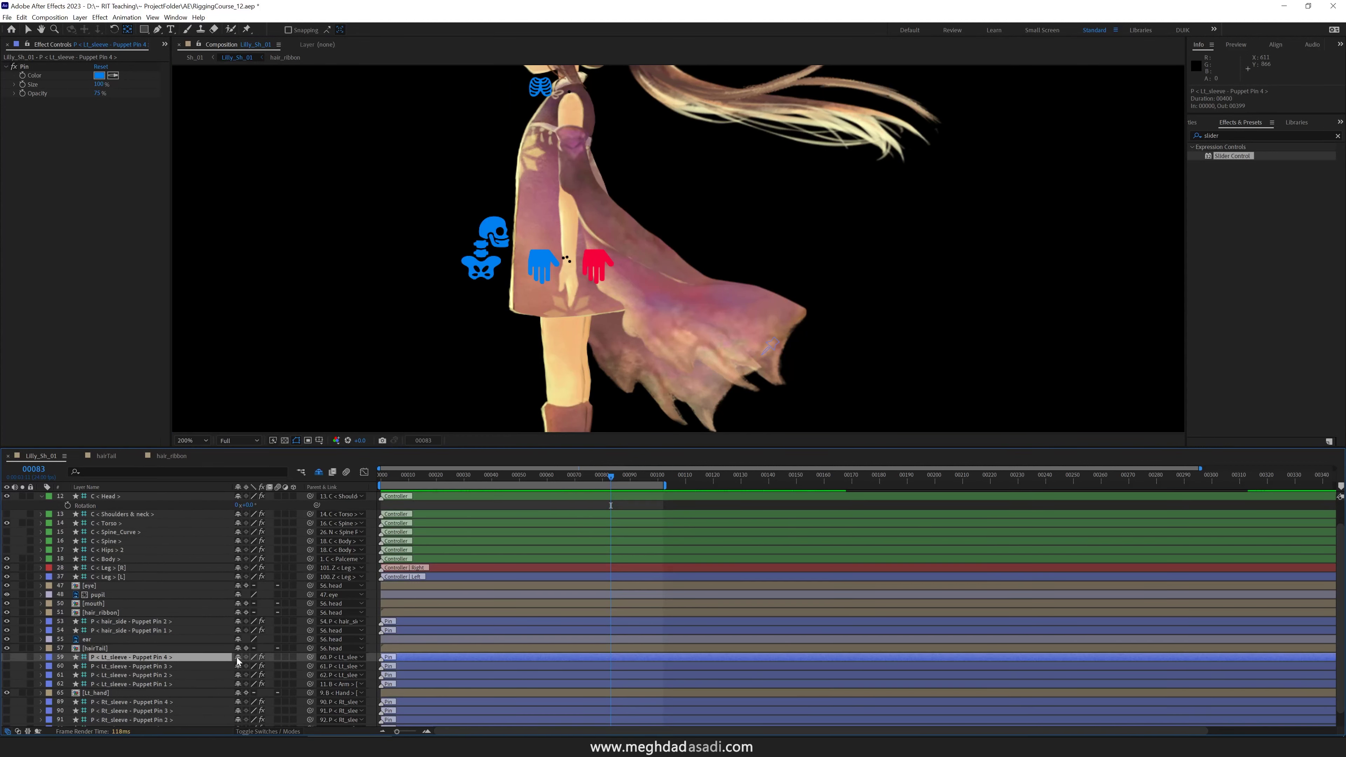
pyautogui.press('Delete')
pyautogui.click(159, 675)
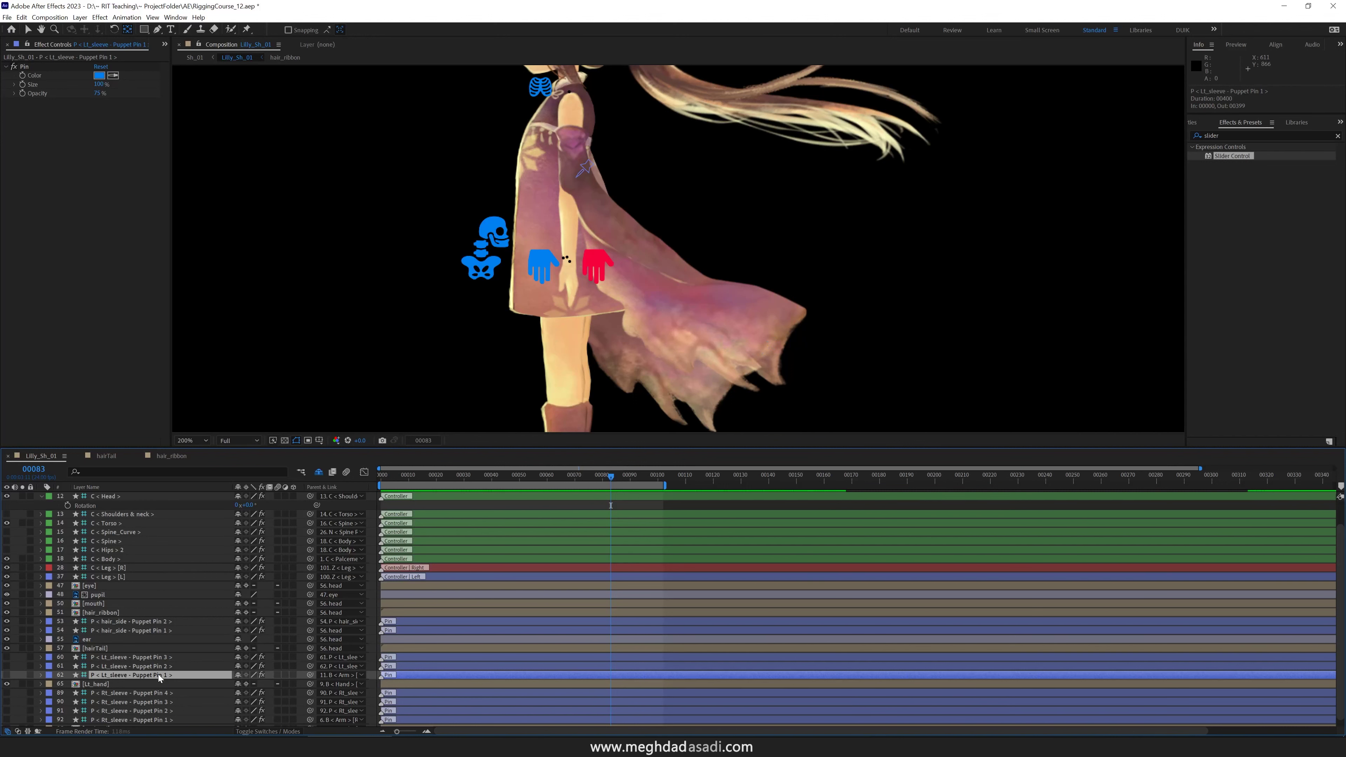
pyautogui.click(106, 456)
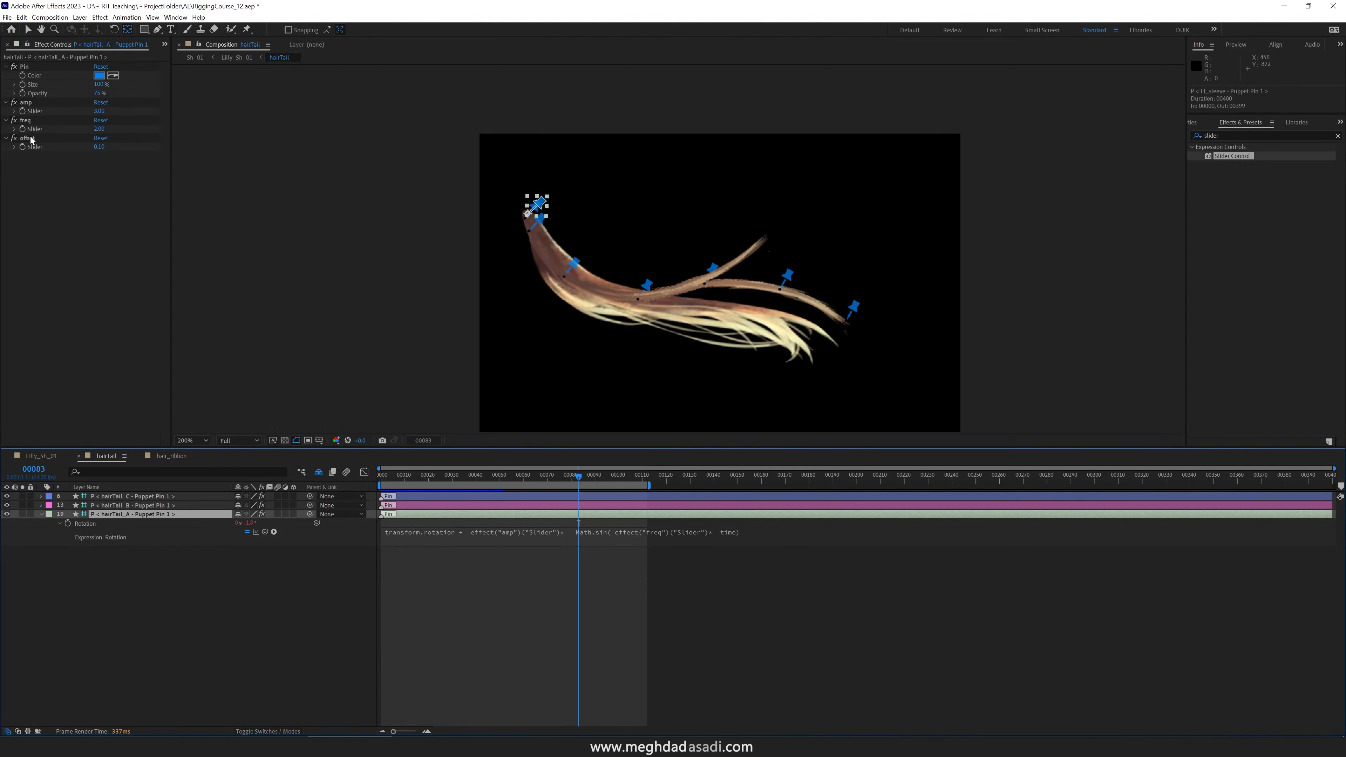
pyautogui.click(30, 139)
pyautogui.keyDown('shift'); pyautogui.click(31, 103); pyautogui.keyUp('shift')
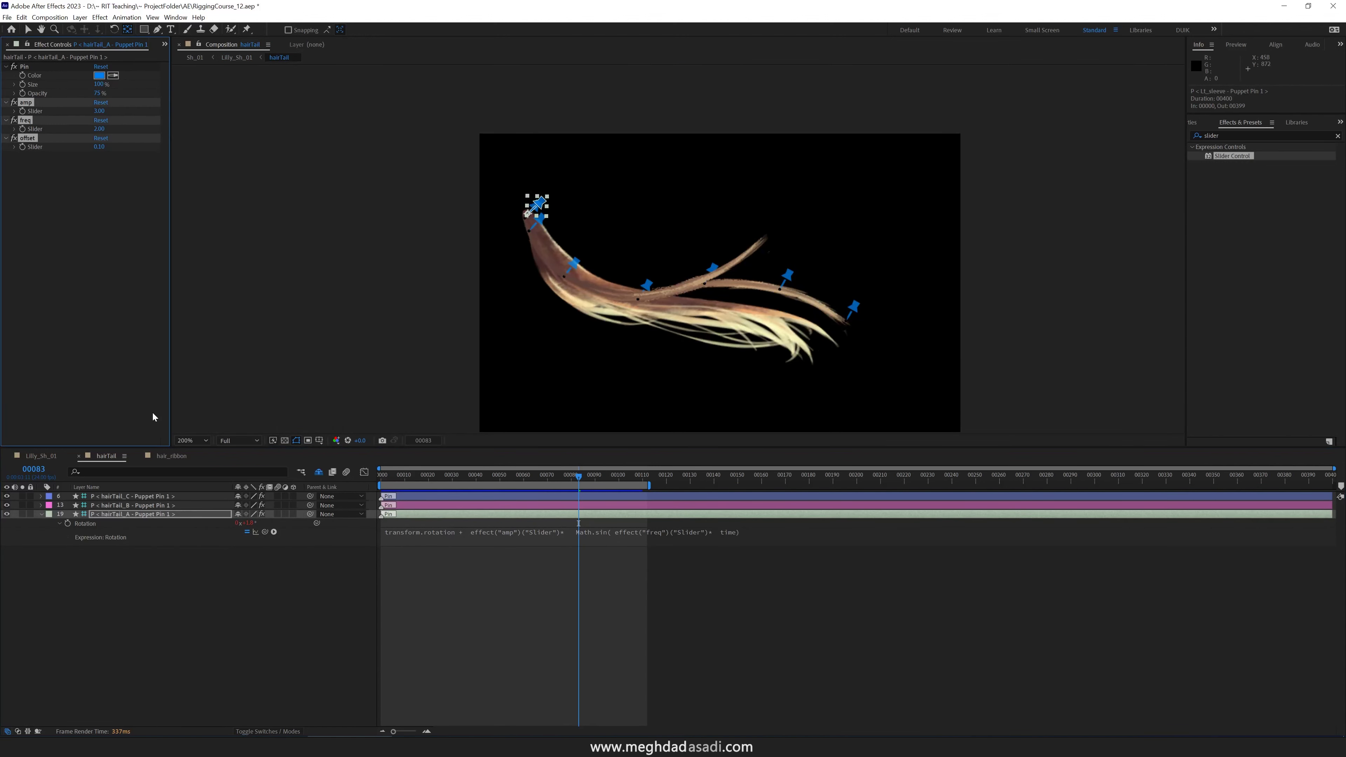
pyautogui.click(55, 457)
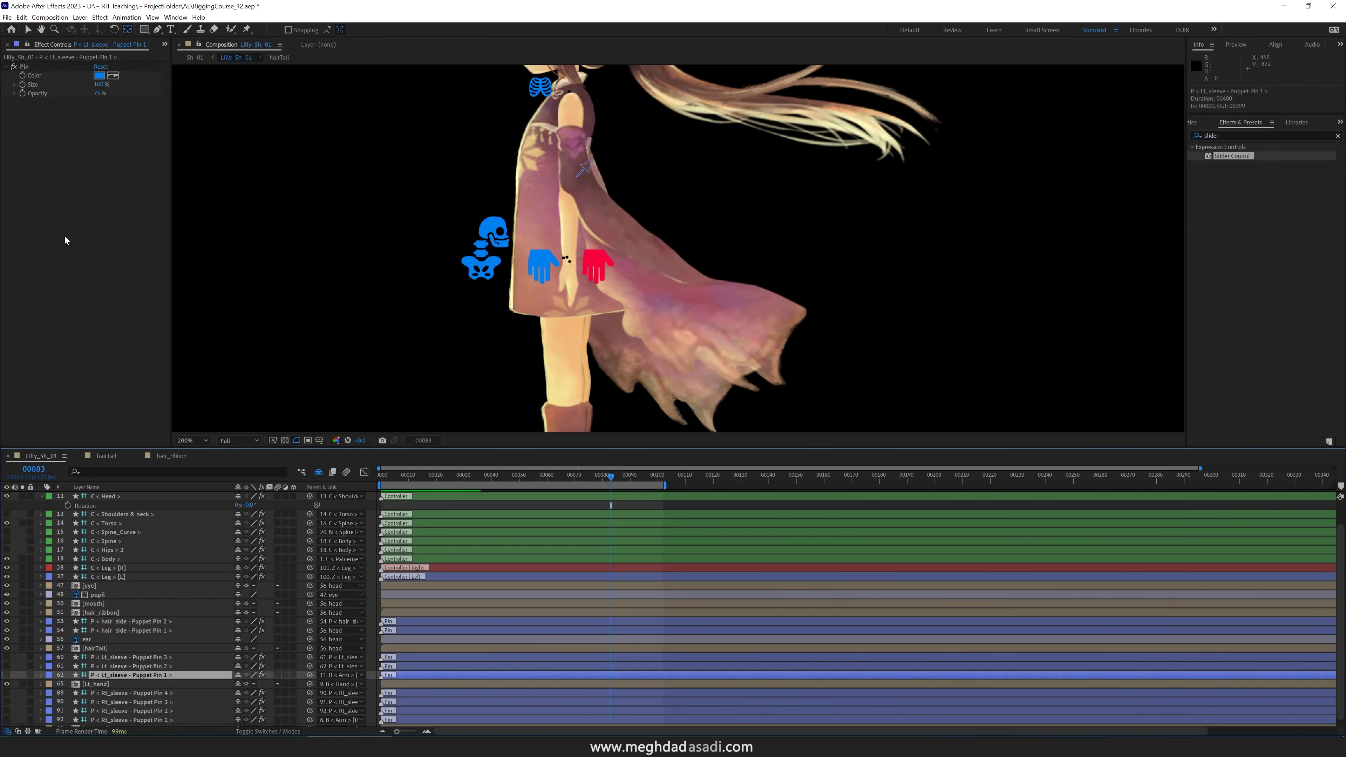
pyautogui.hotkey('ctrl', 'v')
# - Give Lt_sleeve Puppet Pin 1 a Rotation expression using wiggle with its freq slider and amp slider as the two arguments
pyautogui.press('r')
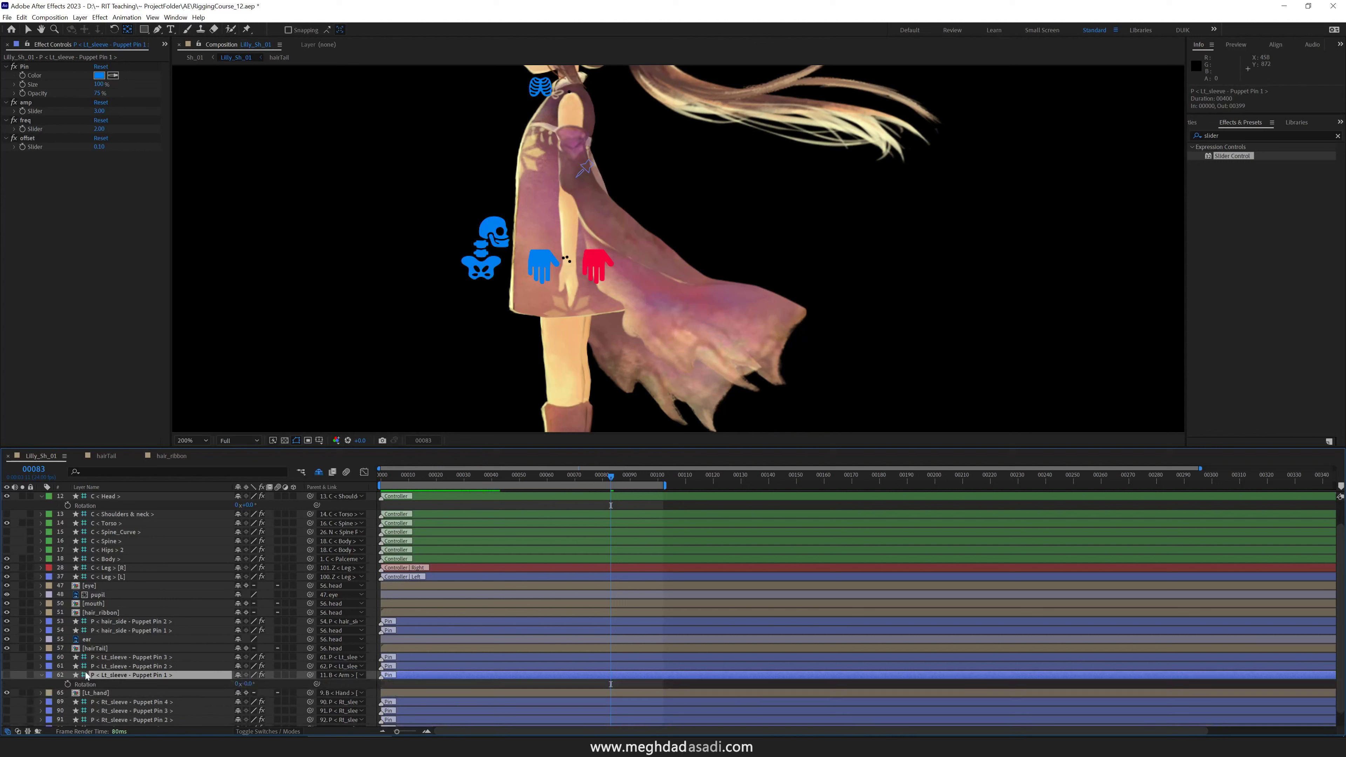
pyautogui.keyDown('alt'); pyautogui.click(67, 684); pyautogui.keyUp('alt')
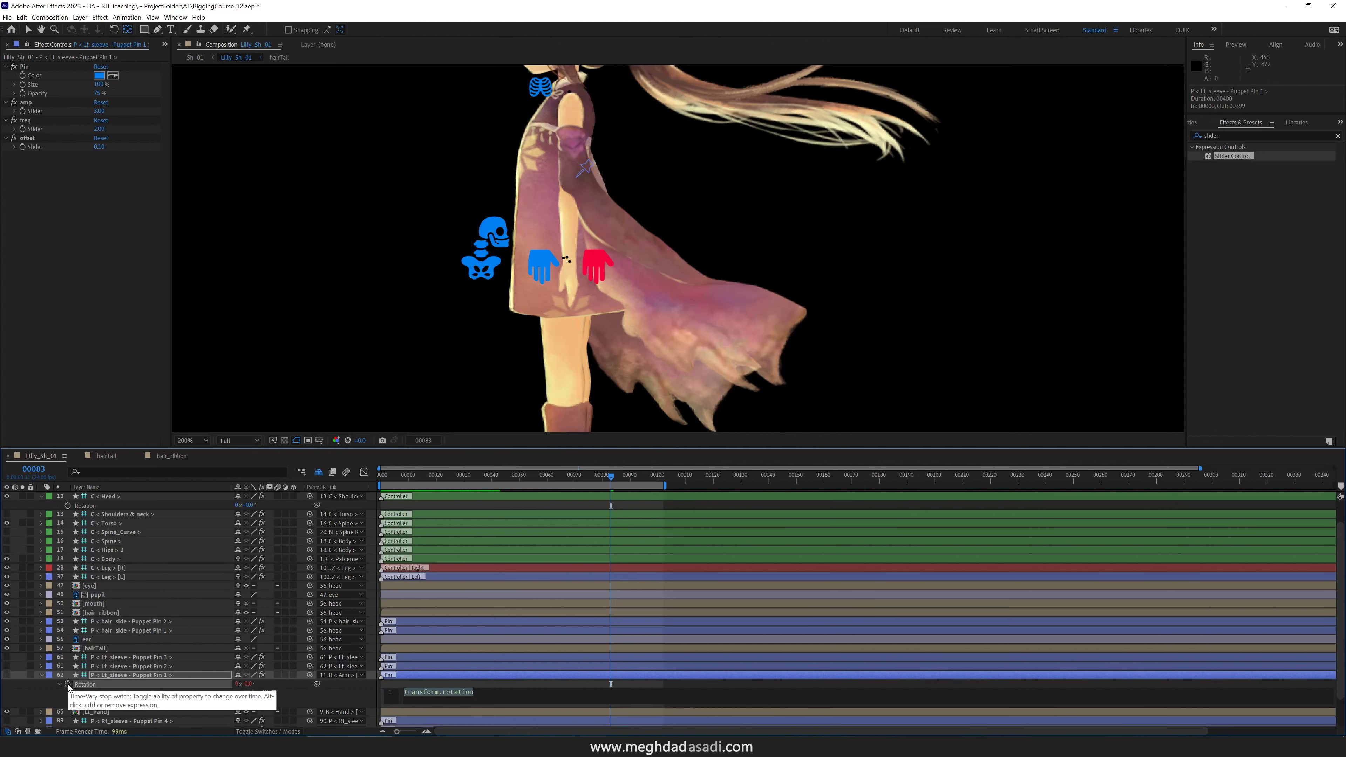
pyautogui.write('wiggle')
pyautogui.press('Return')
pyautogui.moveTo(264, 693); pyautogui.dragTo(37, 134)
pyautogui.write(',')
pyautogui.moveTo(264, 693); pyautogui.dragTo(42, 113)
pyautogui.press('KP_Enter')
# - Give Lt_sleeve Puppet Pin 2 a Rotation expression reading Pin 1's rotation.valueAtTime(time - Pin 1's offset slider)
pyautogui.click(154, 666)
pyautogui.keyDown('shift'); pyautogui.click(153, 658); pyautogui.keyUp('shift')
pyautogui.press('r')
pyautogui.click(86, 659)
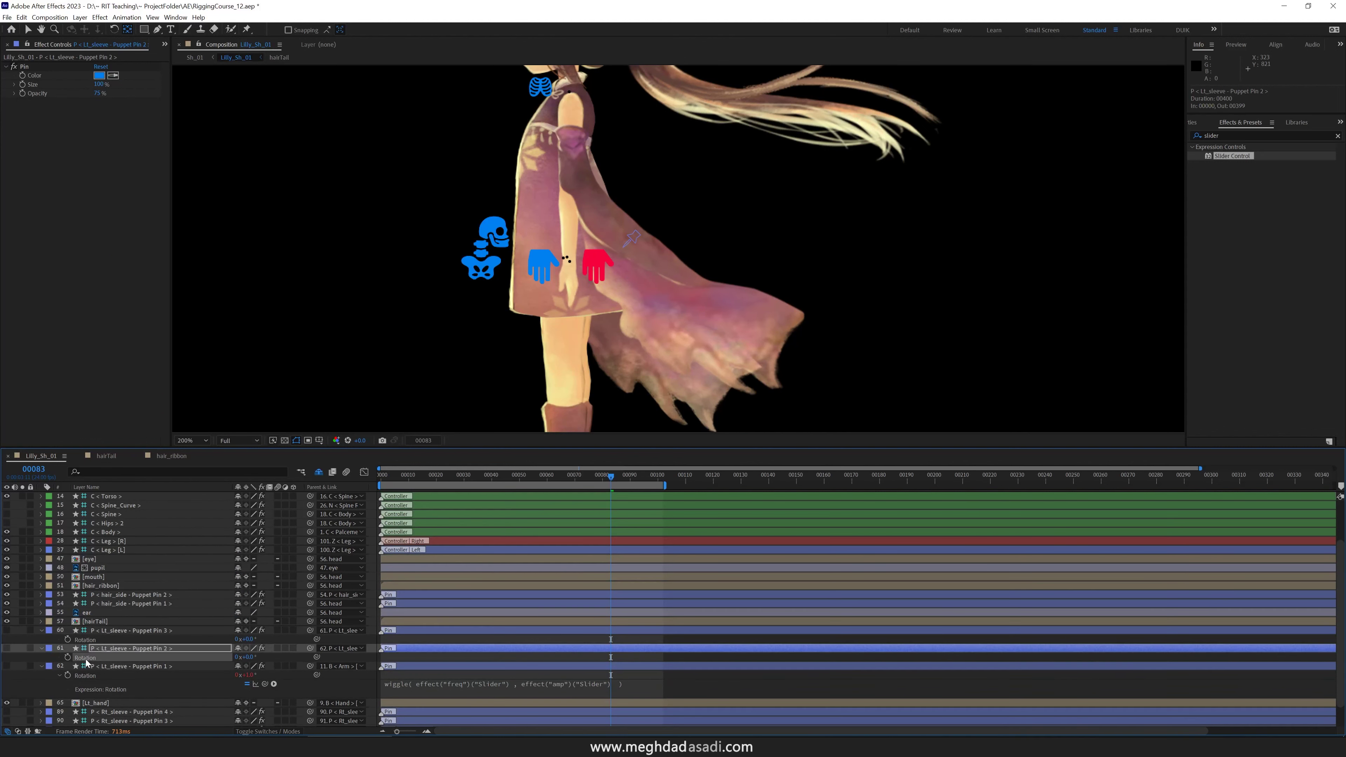
pyautogui.moveTo(265, 666); pyautogui.dragTo(115, 693)
pyautogui.write('.')
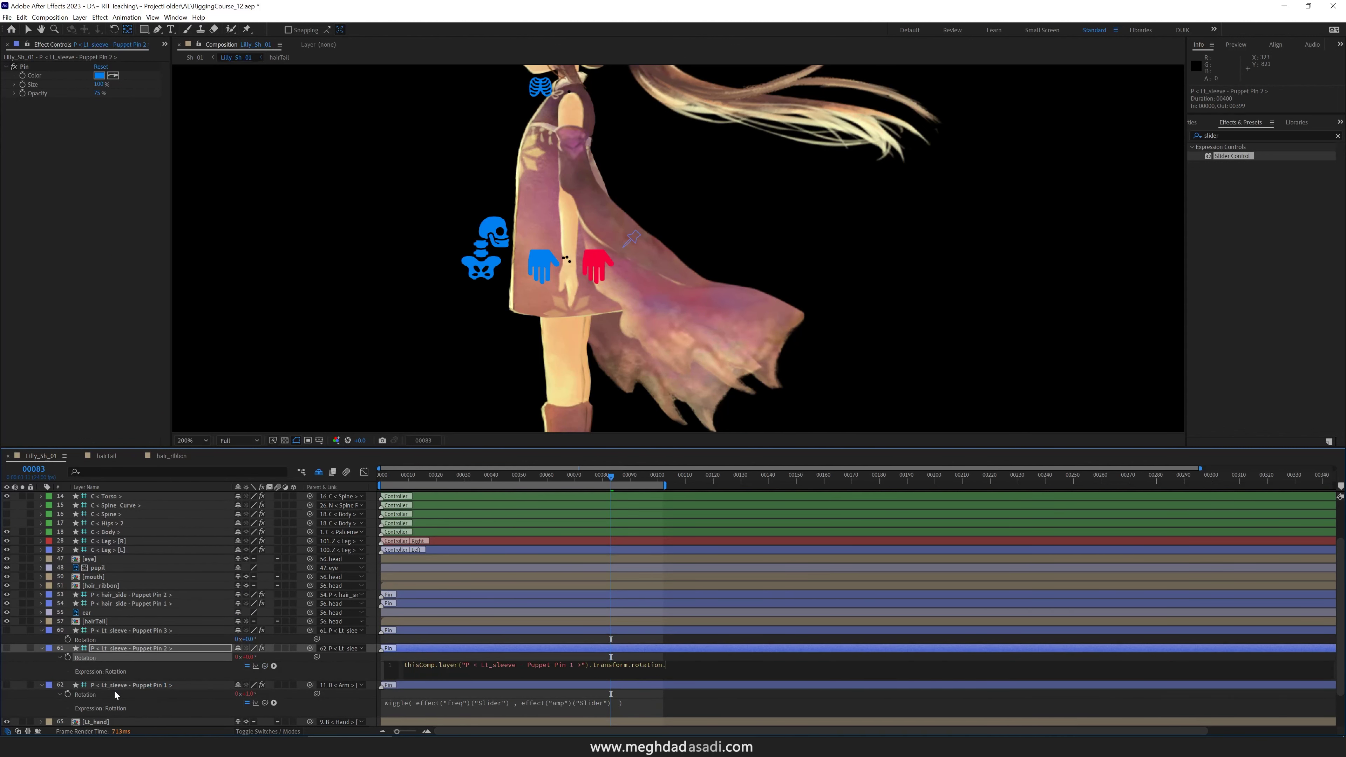
pyautogui.write('valueAtTime(time -')
pyautogui.click(392, 686)
pyautogui.moveTo(265, 666); pyautogui.dragTo(36, 146)
# - Replace the first layer name in Lt_sleeve Puppet Pin 2's Rotation expression with index+1
pyautogui.click(578, 666)
pyautogui.moveTo(585, 665); pyautogui.dragTo(466, 665)
pyautogui.write('index+1')
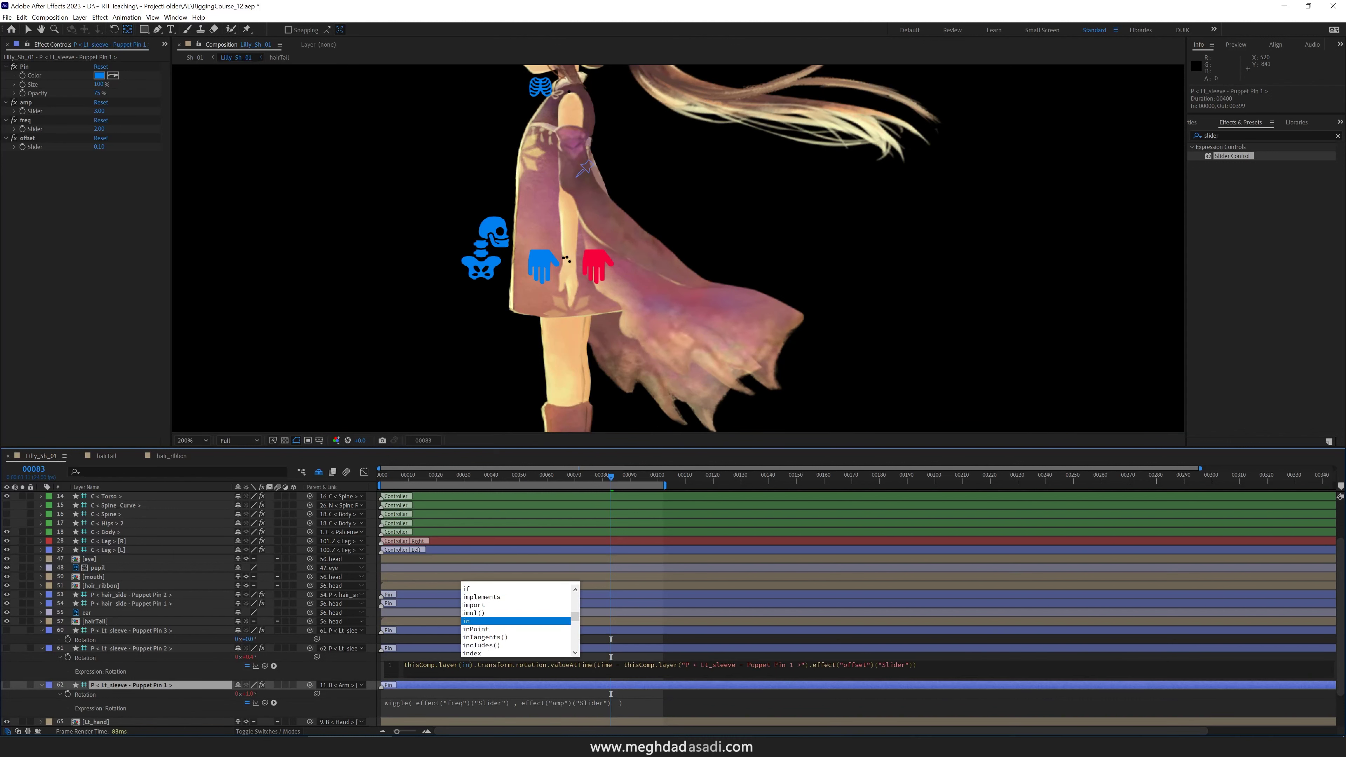
pyautogui.press('KP_Enter')
# - Copy Lt_sleeve Puppet Pin 2's Rotation expression onto the Rotation of Lt_sleeve Puppet Pin 3
pyautogui.click(462, 668)
pyautogui.hotkey('ctrl', 'c')
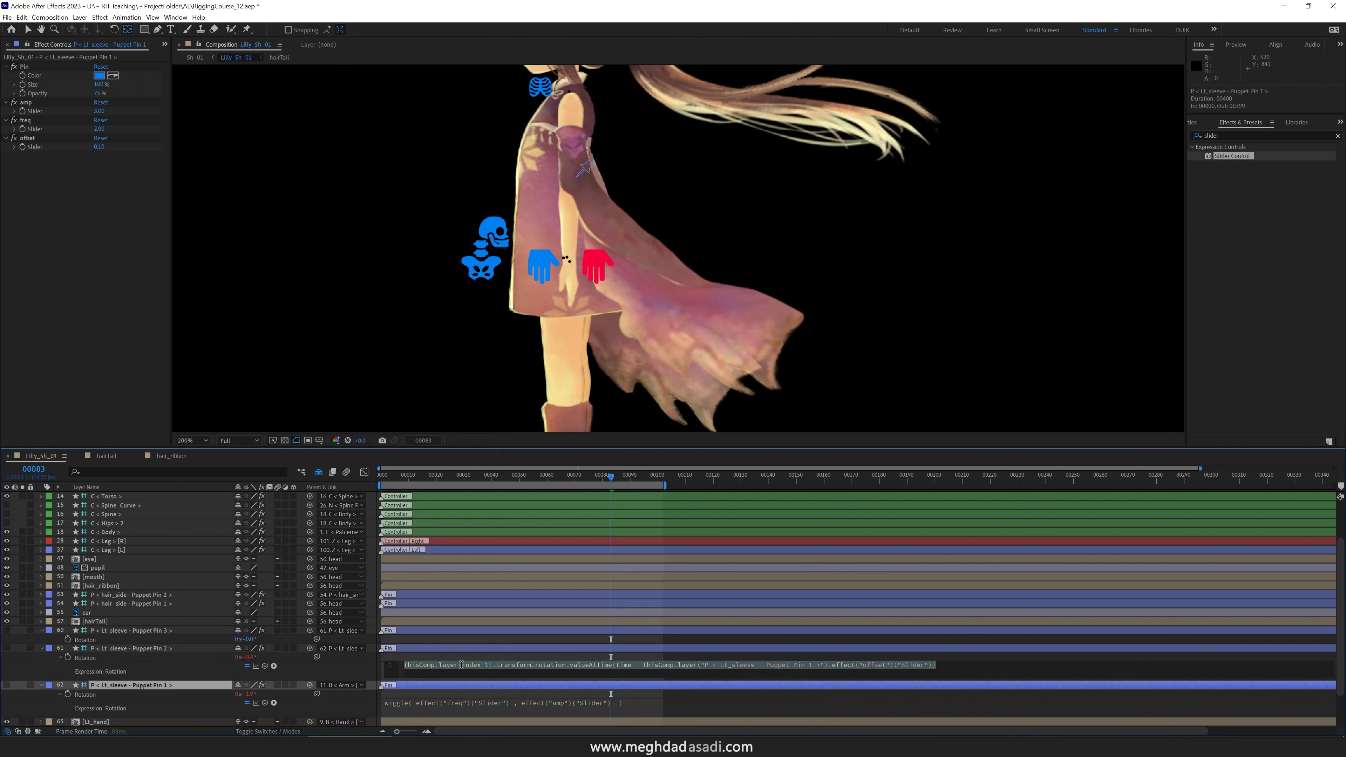
pyautogui.press('Escape')
pyautogui.click(85, 639)
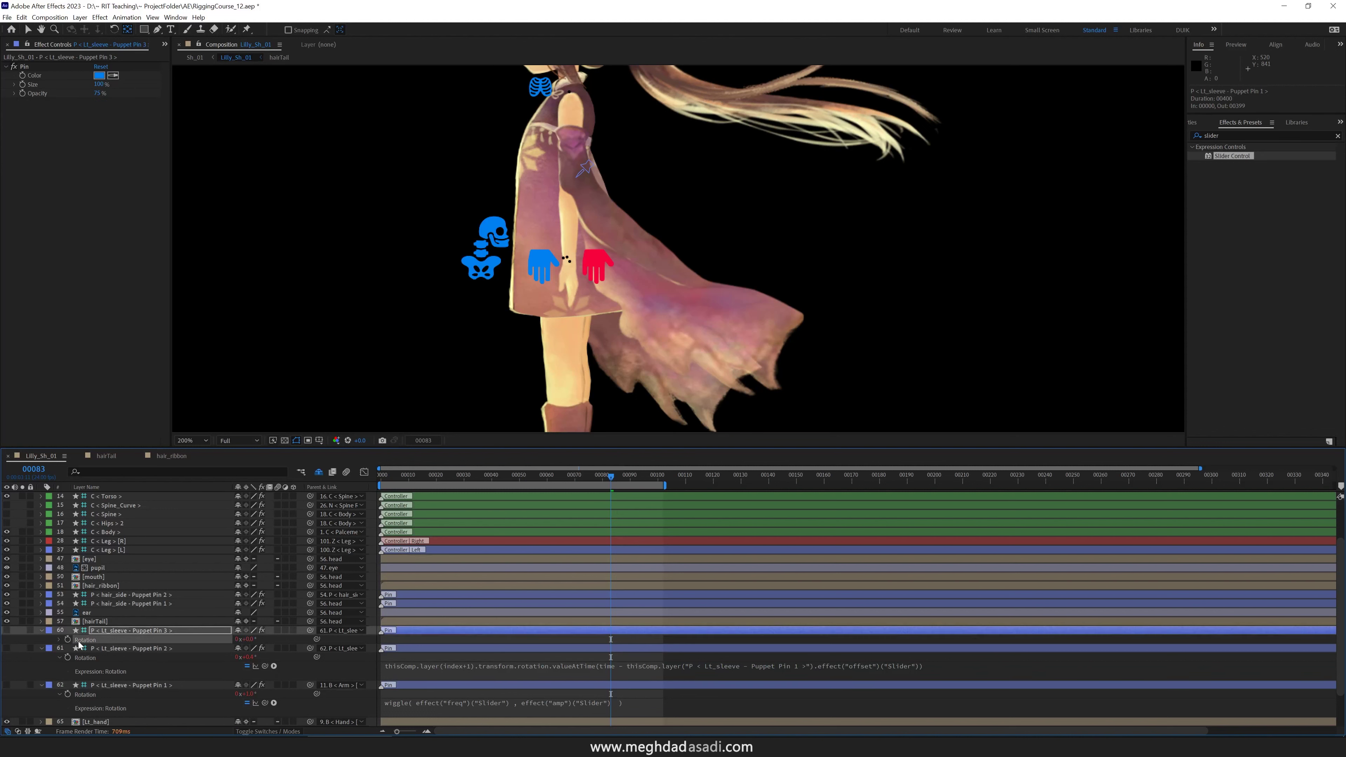
pyautogui.hotkey('ctrl', 'v')
# - Select Lt_sleeve Puppet Pin 1 and preview the left sleeve's motion from frame 0
pyautogui.click(133, 704)
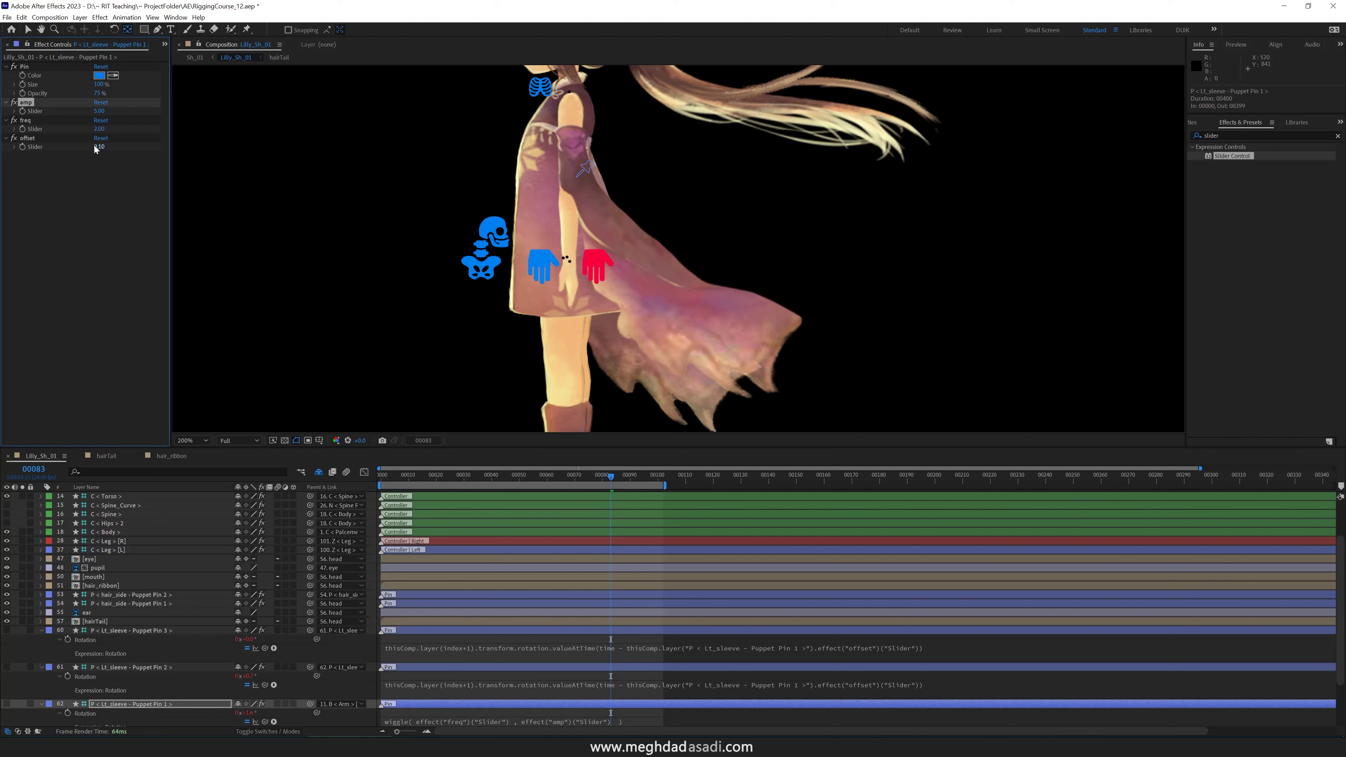
pyautogui.moveTo(409, 476); pyautogui.dragTo(372, 481)
pyautogui.press('space')
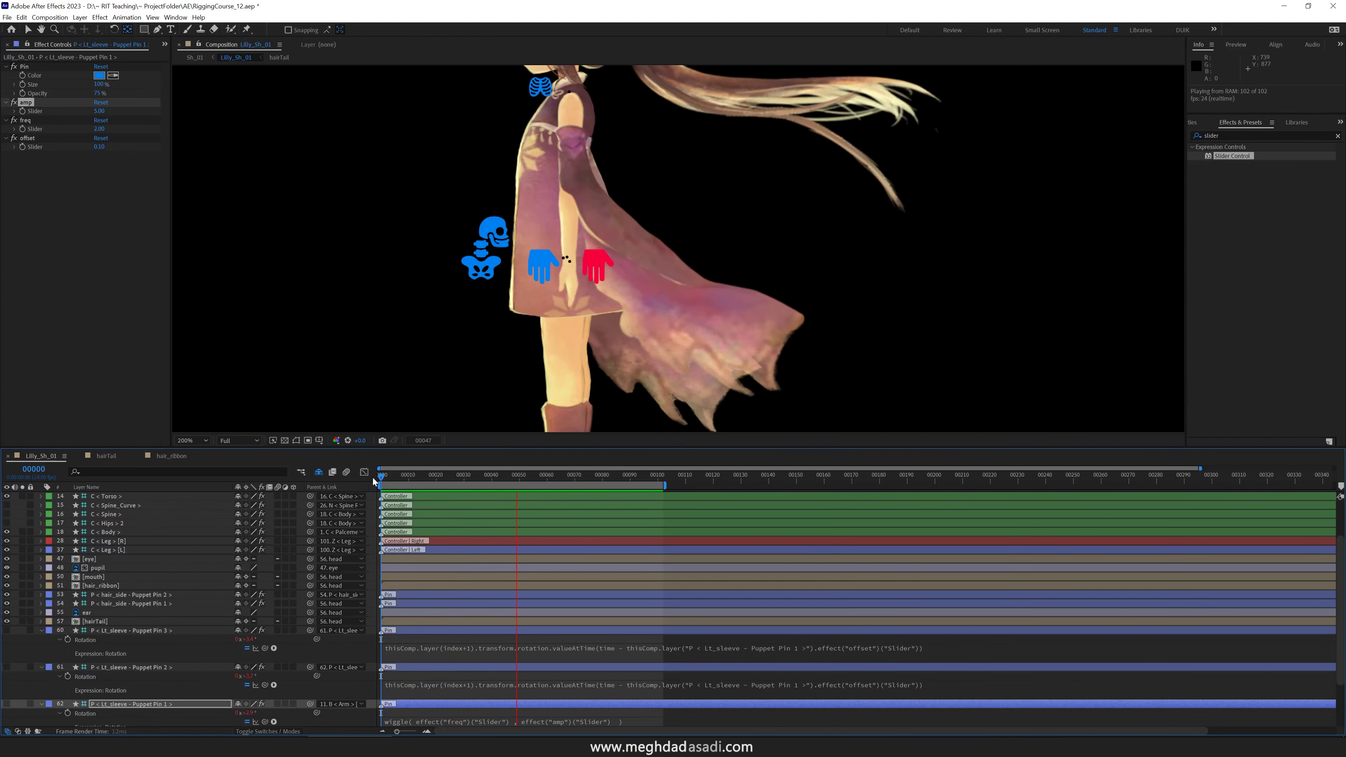
# - Set the freq slider on Lt_sleeve Puppet Pin 1 to 0.8 and preview the slower sleeve motion
pyautogui.click(100, 129)
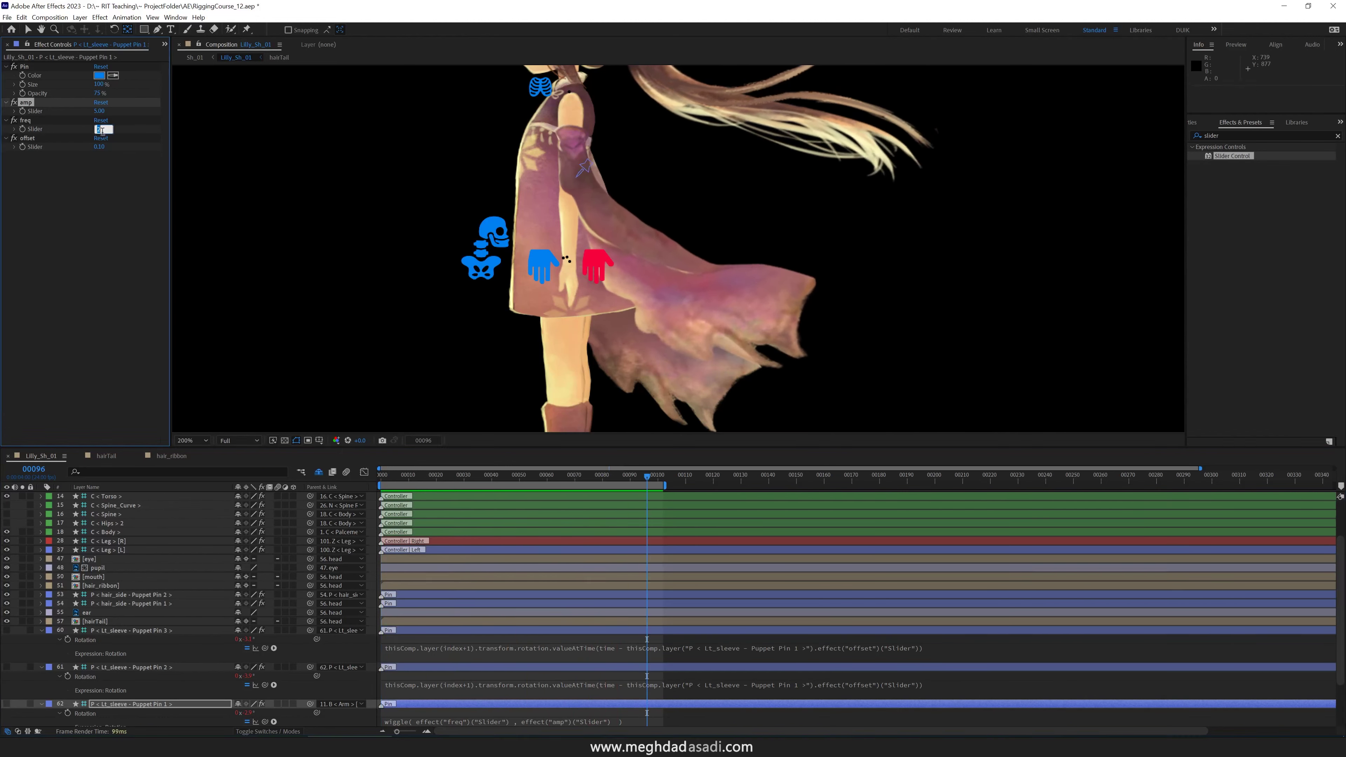
pyautogui.write('0.8')
pyautogui.press('Return')
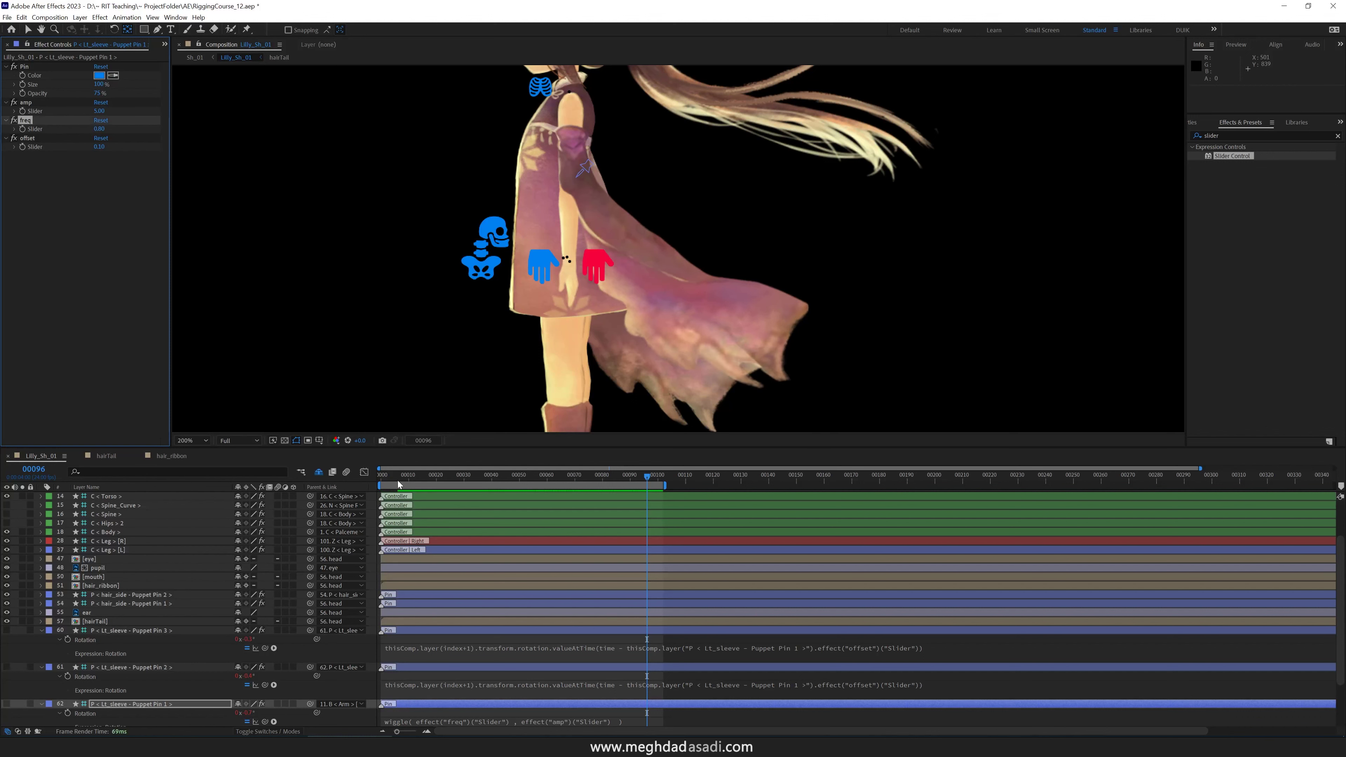
pyautogui.press('space')
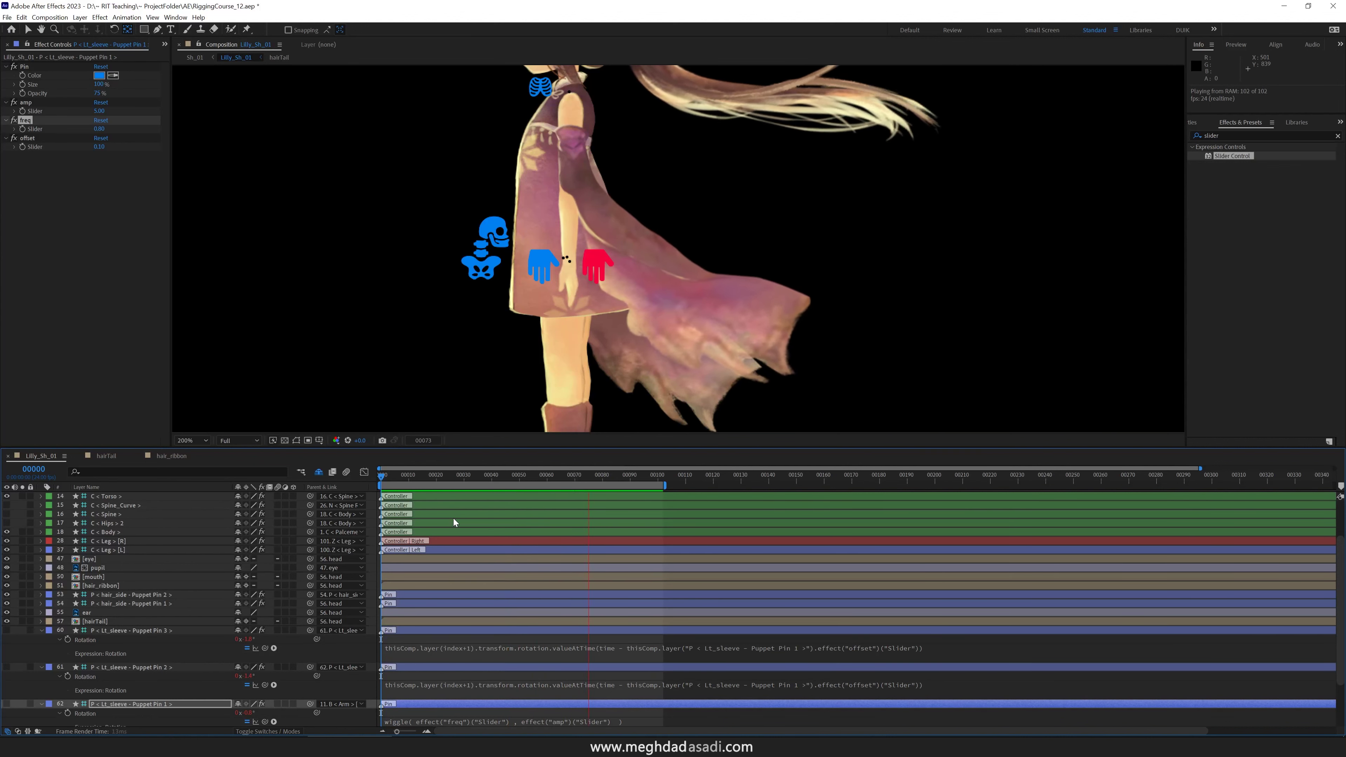
pyautogui.press('space')
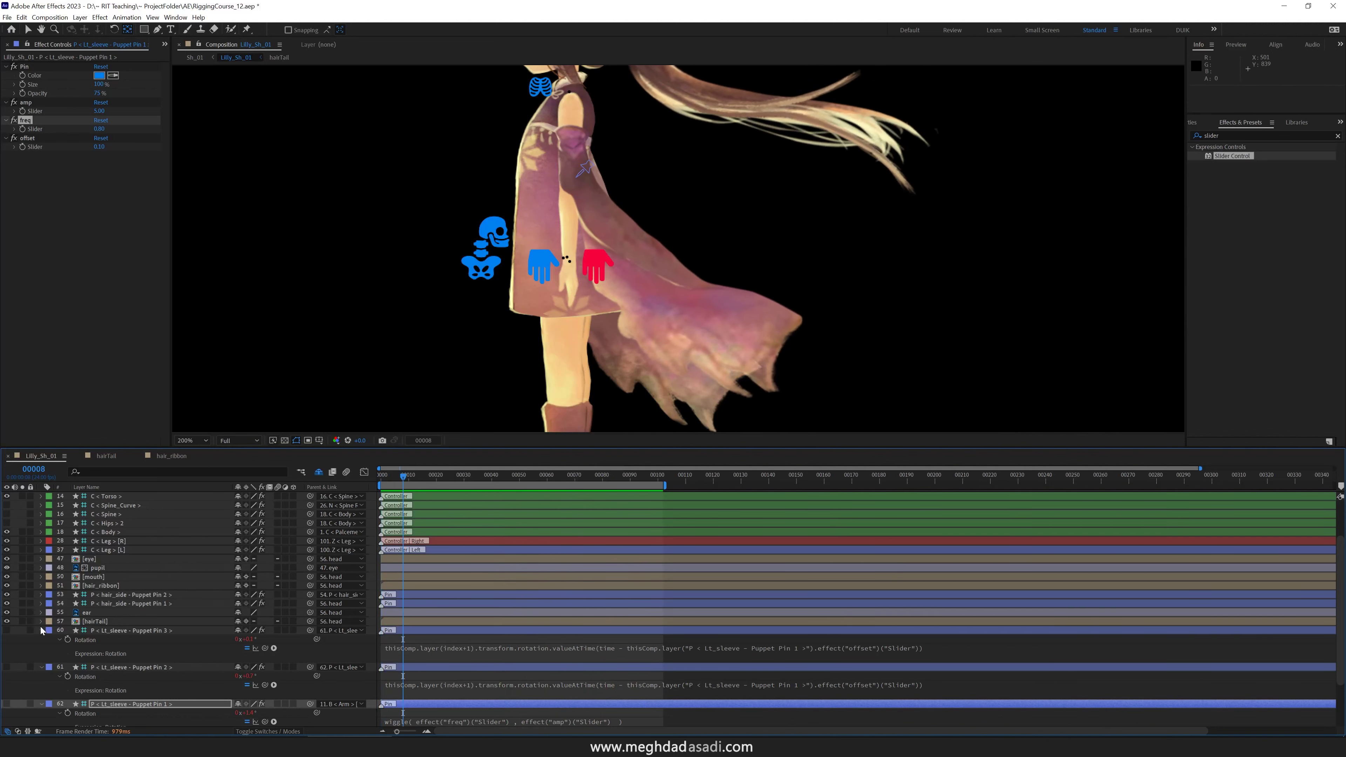
# - Collapse all open layer properties in the maximized timeline and reveal the Rotation of Rt_sleeve Puppet Pin 1
pyautogui.hotkey('ctrl', 'a')
pyautogui.click(41, 630)
pyautogui.press('`')
pyautogui.click(151, 627)
pyautogui.press('v')
pyautogui.click(117, 326)
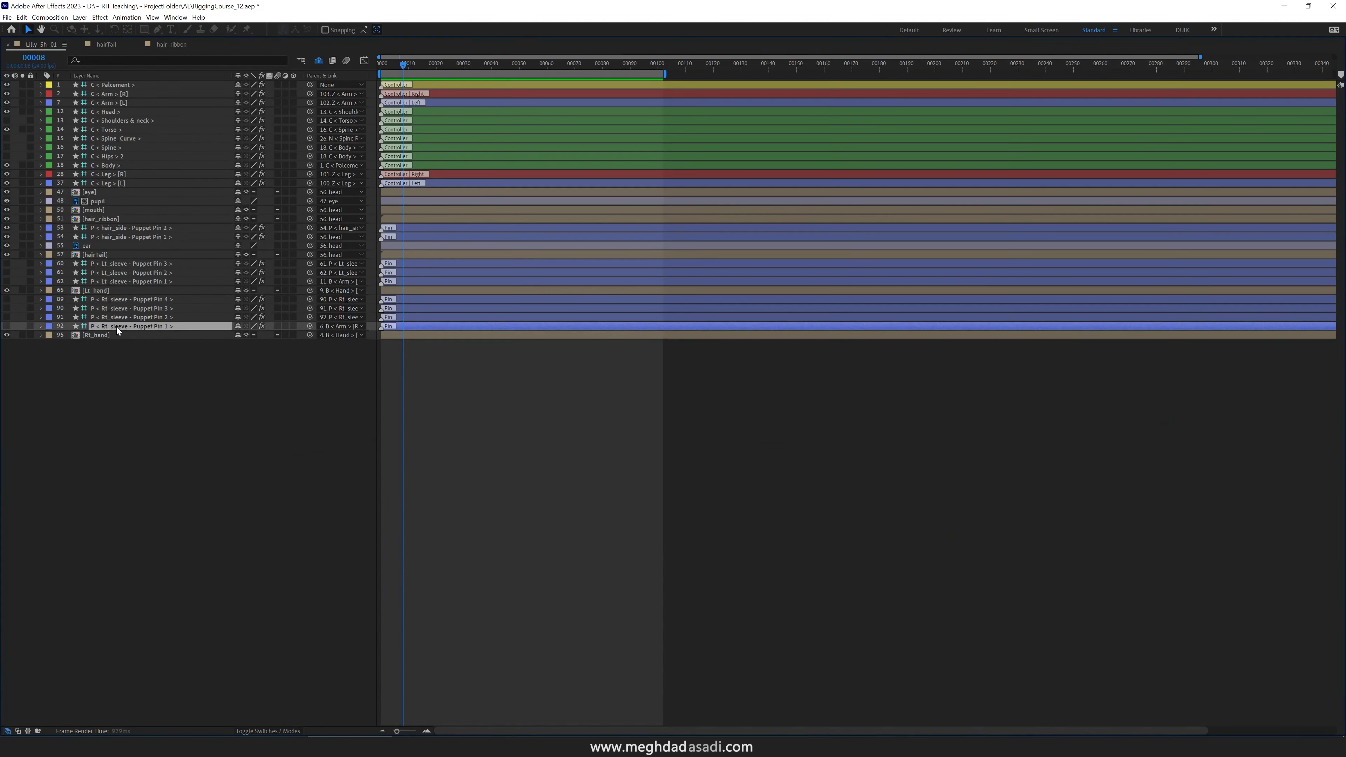
pyautogui.press('r')
# - Copy the amp, freq and offset sliders from Lt_sleeve Puppet Pin 1 to Rt_sleeve Puppet Pin 1
pyautogui.click(129, 281)
pyautogui.press('r')
pyautogui.press('`')
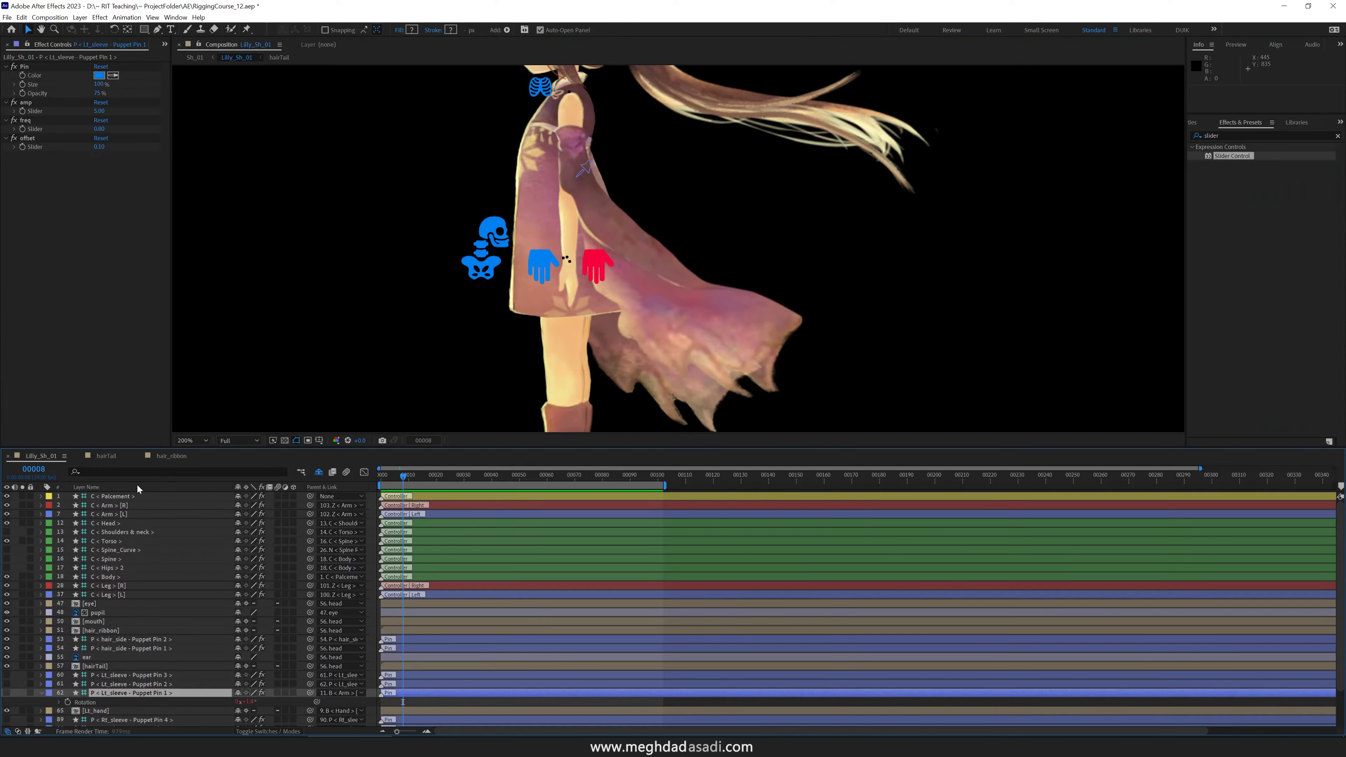
pyautogui.click(30, 139)
pyautogui.keyDown('shift'); pyautogui.click(29, 103); pyautogui.keyUp('shift')
pyautogui.click(122, 640)
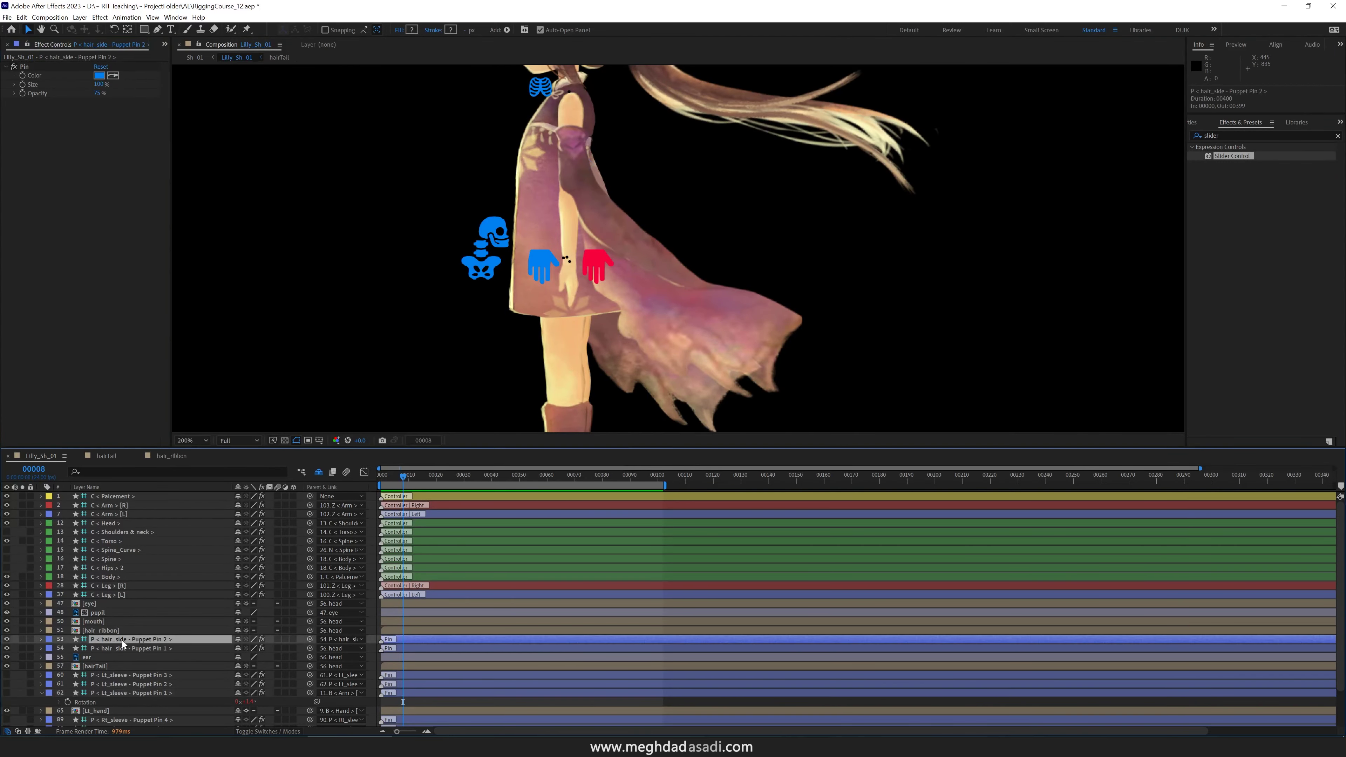
pyautogui.scroll(-1, 122, 641)
pyautogui.press('`')
pyautogui.click(128, 335)
pyautogui.hotkey('shift', 'e')
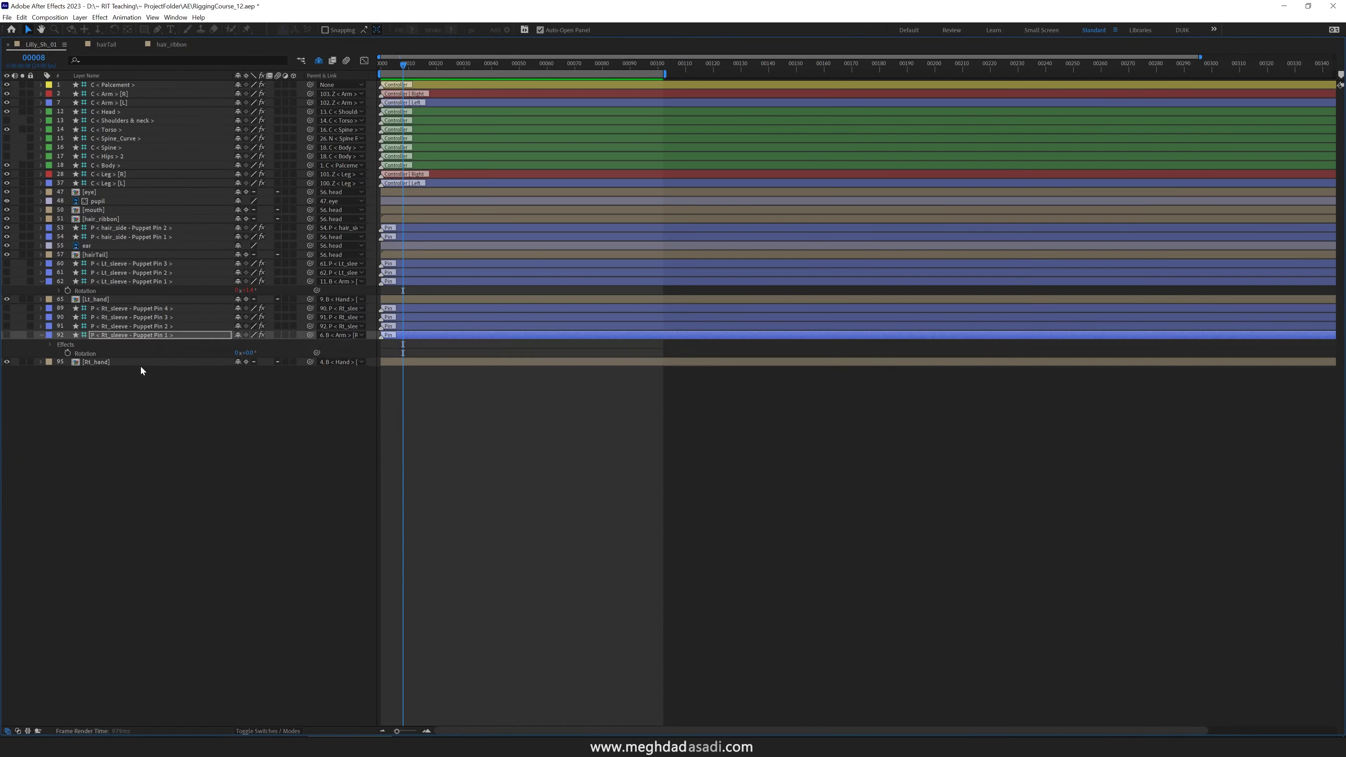
pyautogui.press('`')
pyautogui.press('`')
# - Copy Lt_sleeve Puppet Pin 1's wiggle Rotation expression onto the Rotation of Rt_sleeve Puppet Pin 1
pyautogui.click(58, 291)
pyautogui.keyDown('alt'); pyautogui.click(68, 373); pyautogui.keyUp('alt')
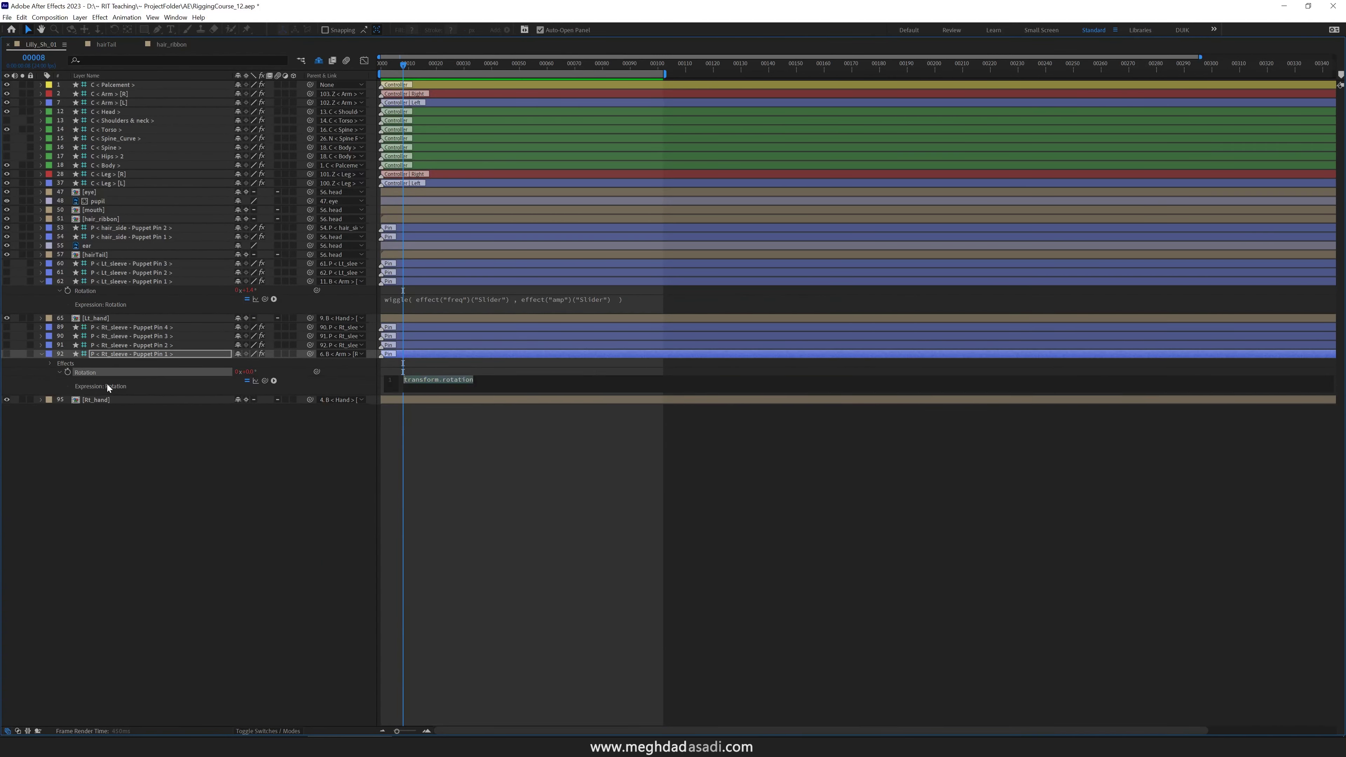
pyautogui.write('wiggle( effect("freq")("Slider") , effect("amp")("Slider")  )')
# - Make Rt_sleeve Puppet Pin 4 shy and reveal the Rotation of Rt_sleeve Puppet Pins 3 and 2
pyautogui.click(158, 329)
pyautogui.click(238, 328)
pyautogui.click(155, 328)
pyautogui.keyDown('shift'); pyautogui.click(156, 336); pyautogui.keyUp('shift')
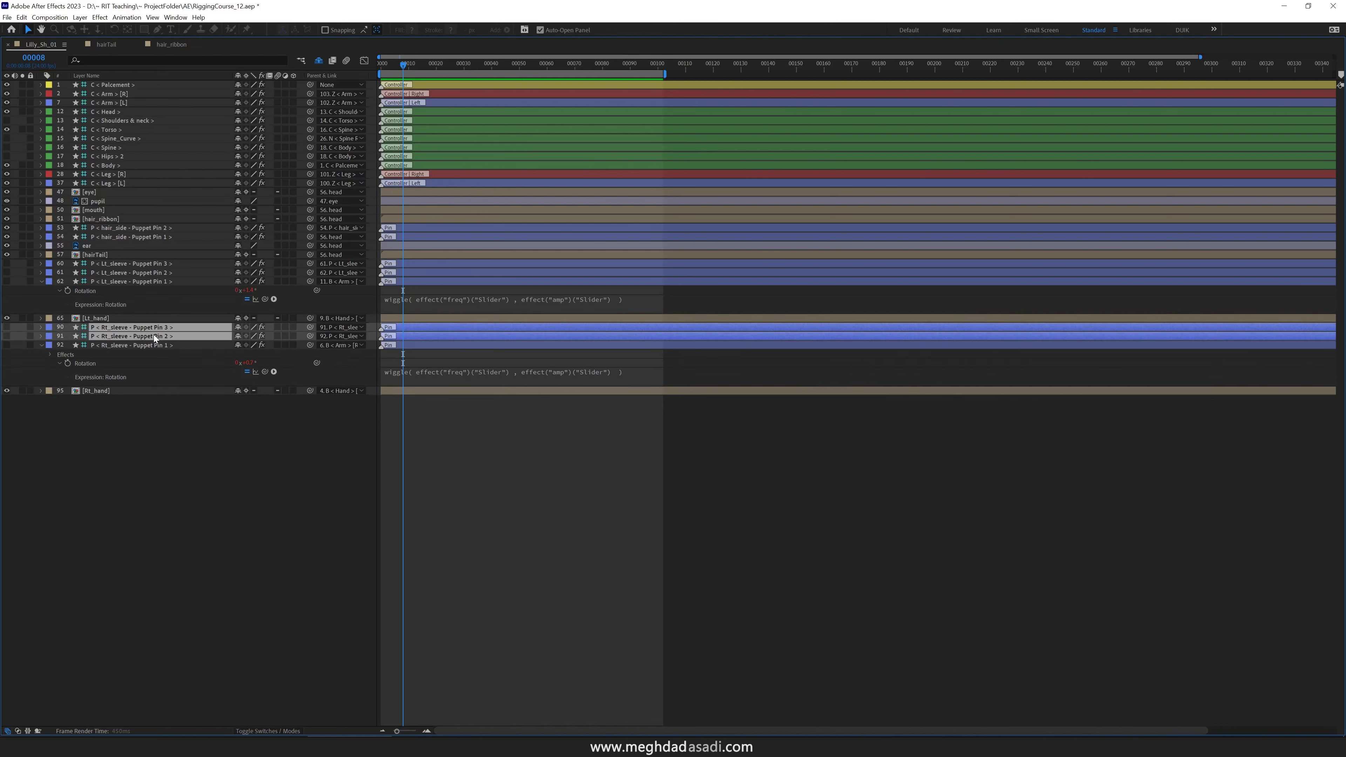
pyautogui.press('r')
pyautogui.press('F2')
# - Copy Lt_sleeve Puppet Pin 2's Rotation expression to Rt_sleeve Puppet Pins 2 and 3, changing the offset slider's layer name to Rt_sleeve
pyautogui.click(130, 274)
pyautogui.press('r')
pyautogui.click(506, 291)
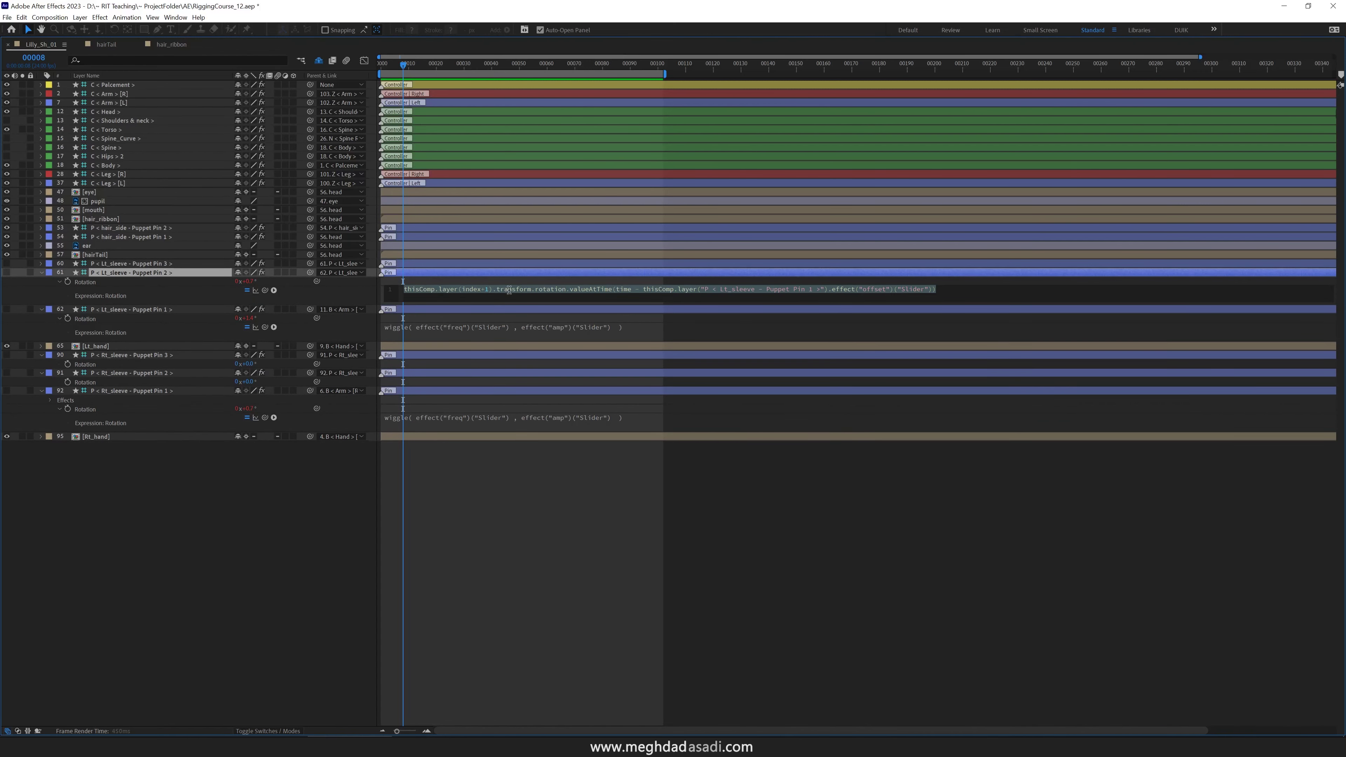
pyautogui.hotkey('ctrl', 'c')
pyautogui.press('Escape')
pyautogui.click(160, 374)
pyautogui.keyDown('alt'); pyautogui.click(68, 383); pyautogui.keyUp('alt')
pyautogui.hotkey('ctrl', 'v')
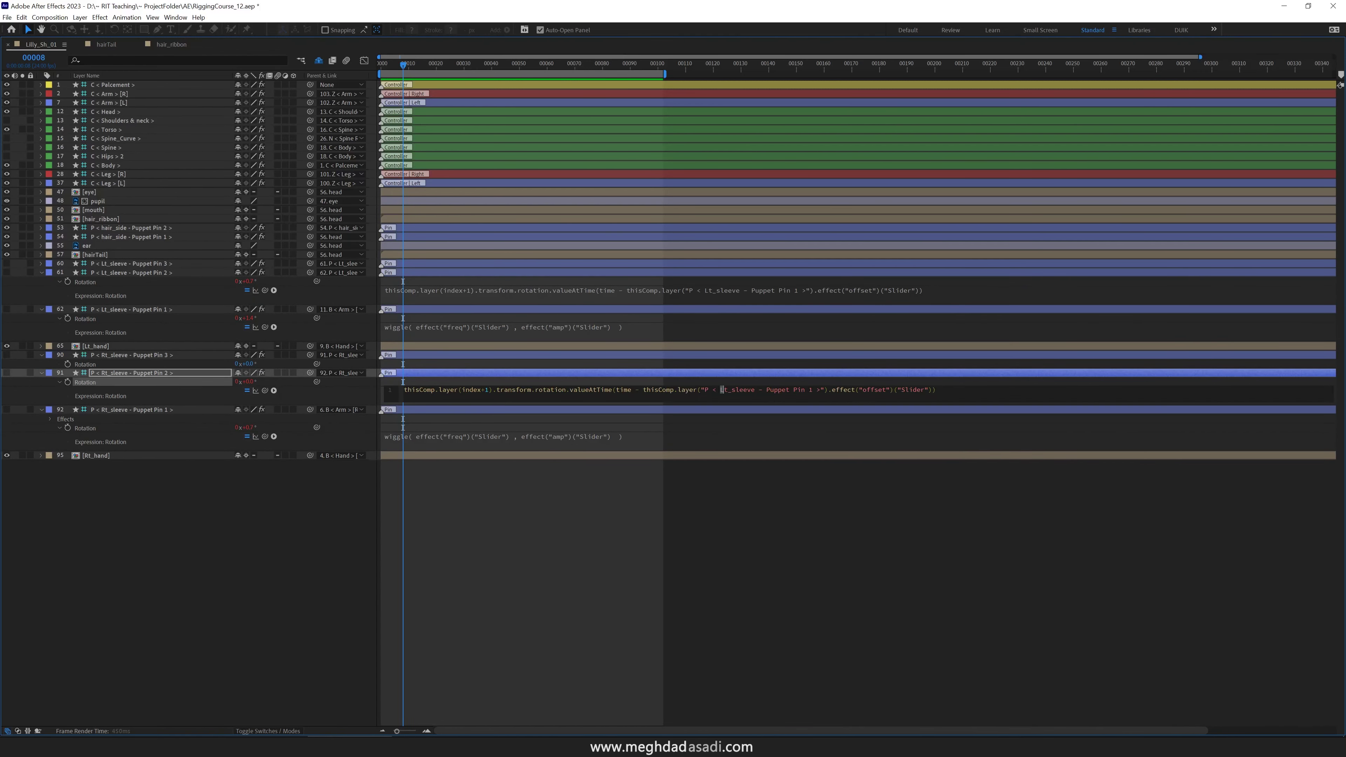
pyautogui.write('R')
pyautogui.click(697, 380)
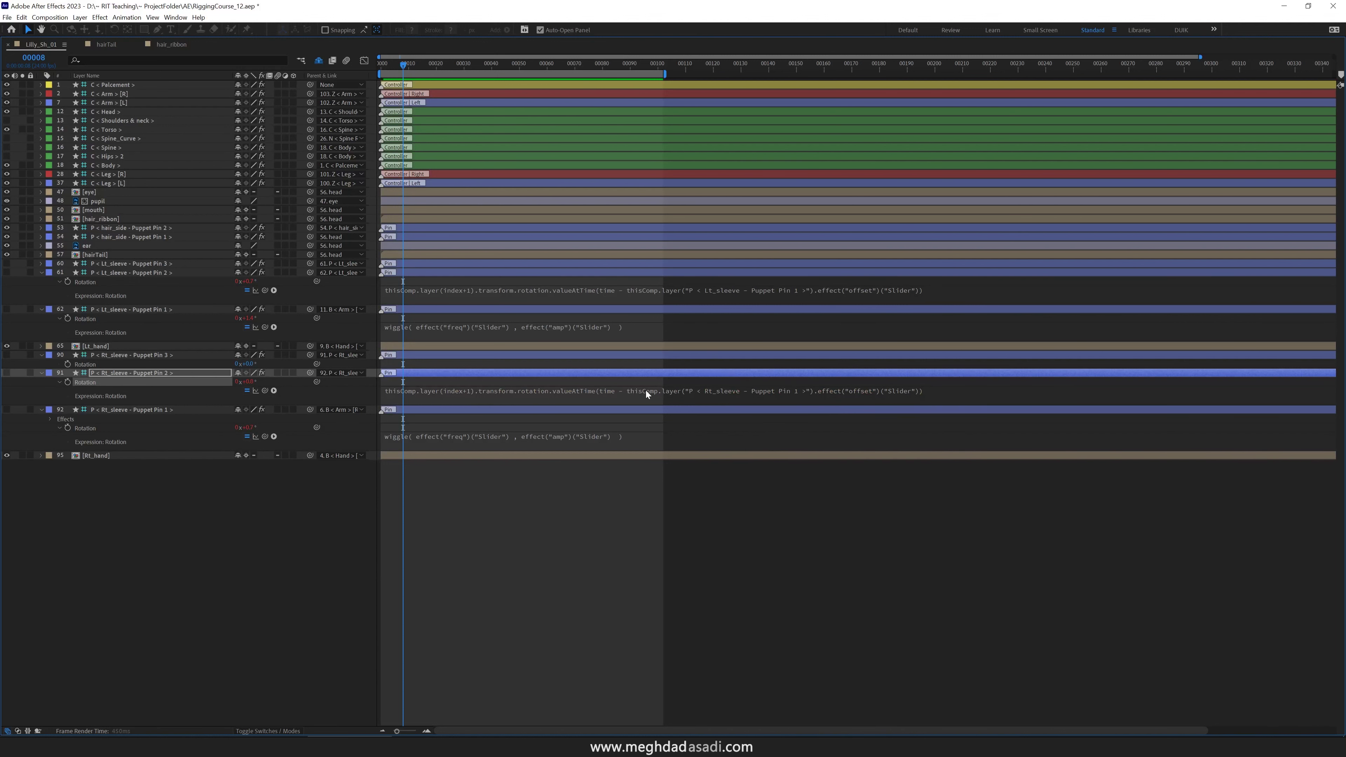
pyautogui.click(75, 366)
pyautogui.press('`')
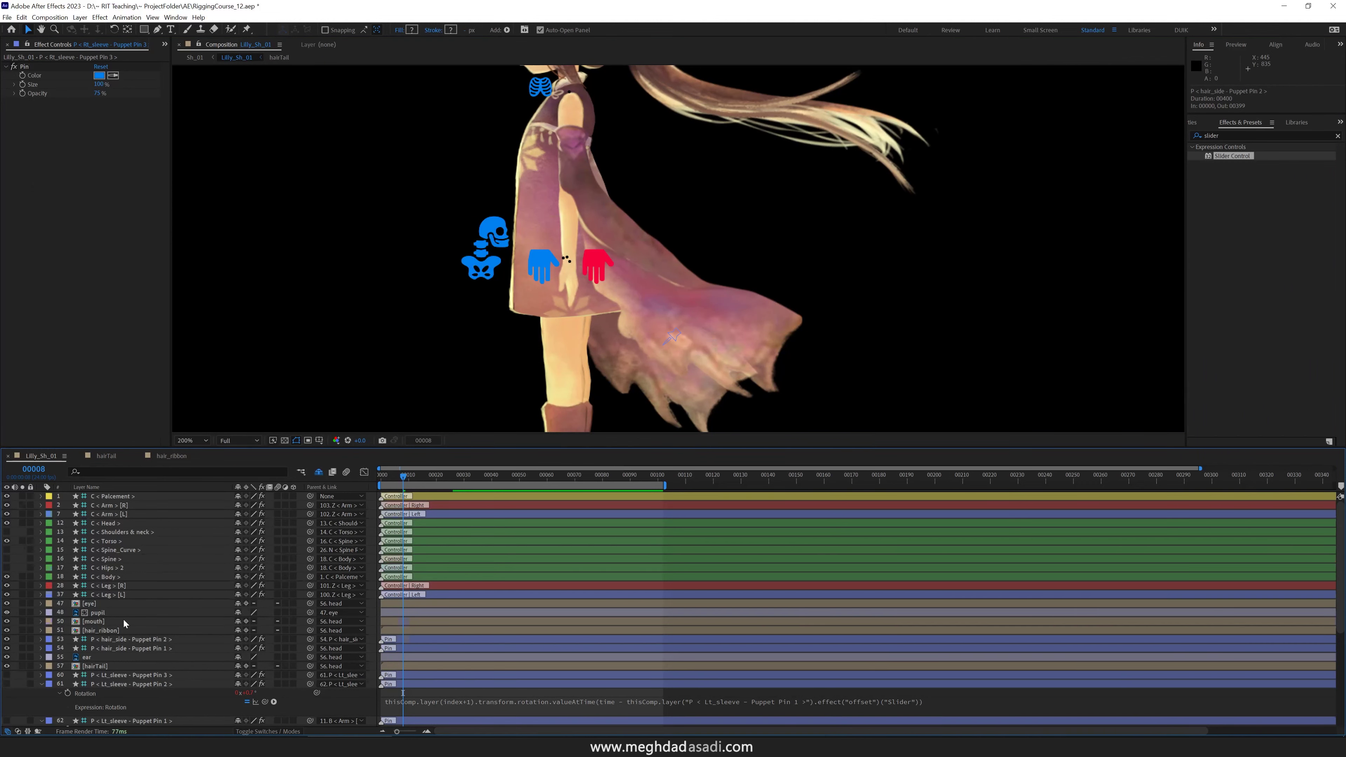
# - Collapse the open properties of the Lt_sleeve and Rt_sleeve puppet pin layers in the Lilly_Sh_01 timeline
pyautogui.scroll(-5, 124, 626)
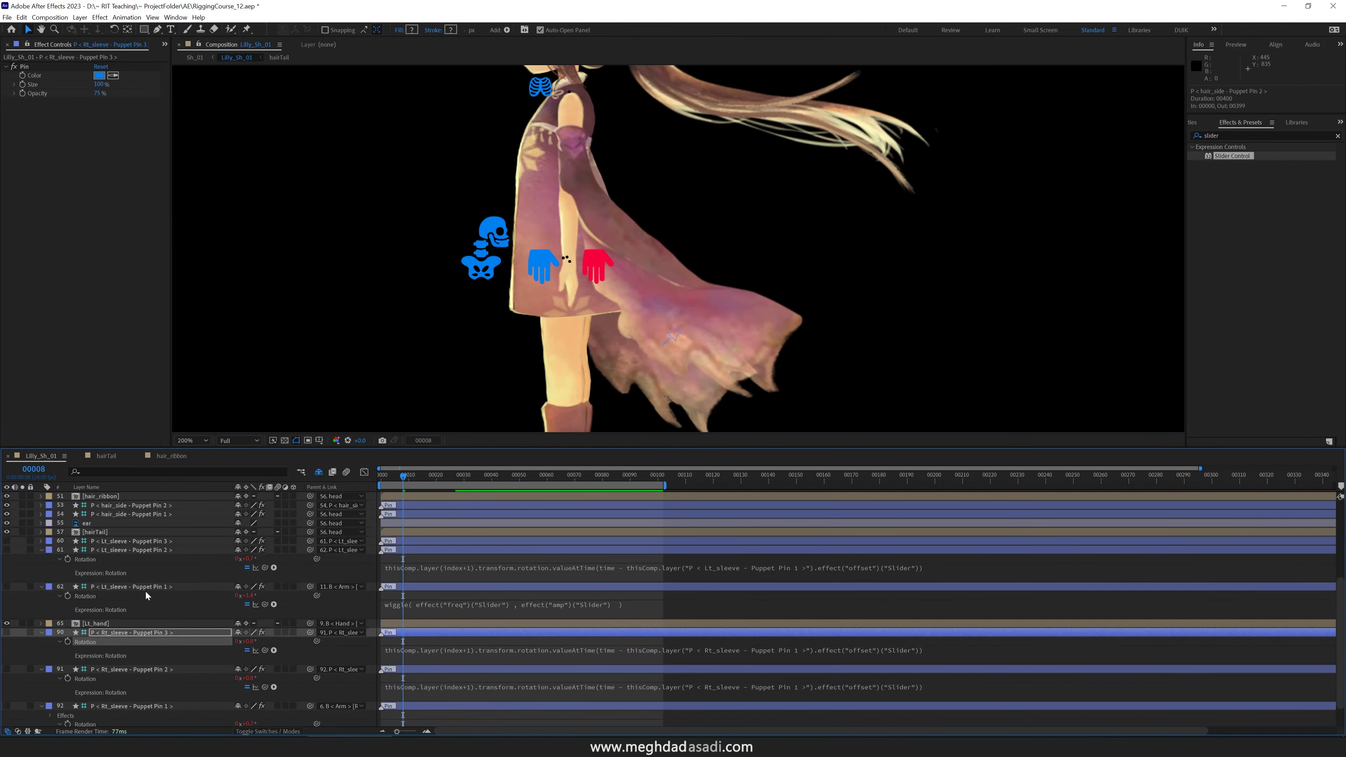
pyautogui.click(166, 552)
pyautogui.click(41, 550)
pyautogui.click(67, 560)
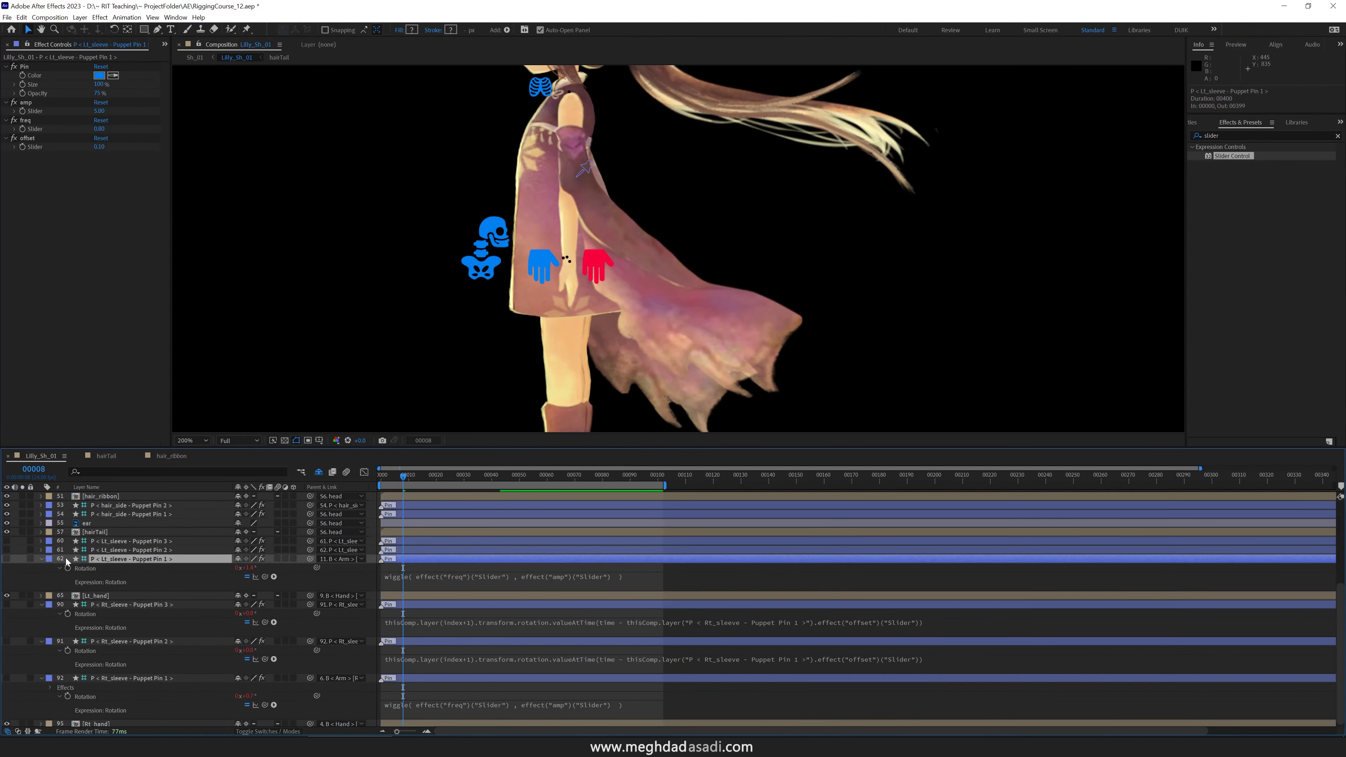
pyautogui.click(41, 559)
pyautogui.click(75, 603)
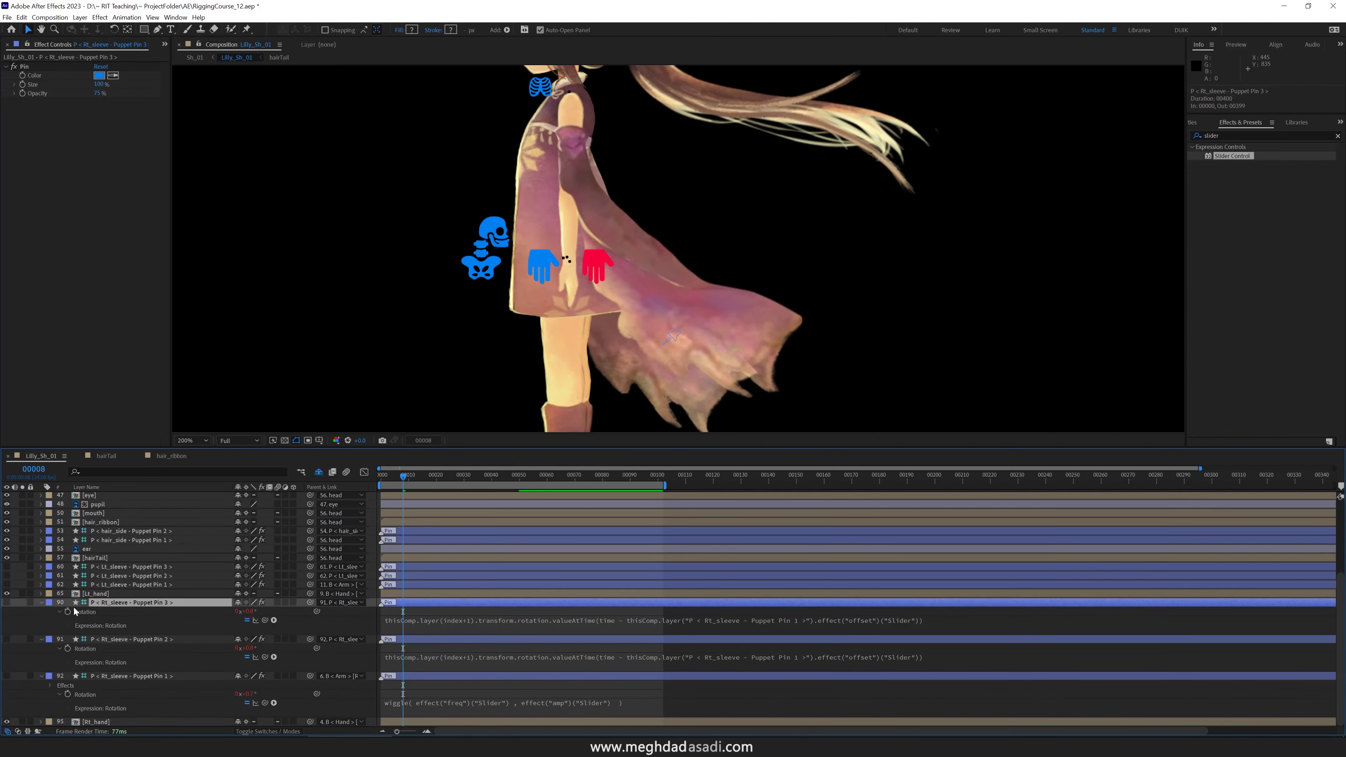
pyautogui.click(42, 604)
pyautogui.click(41, 639)
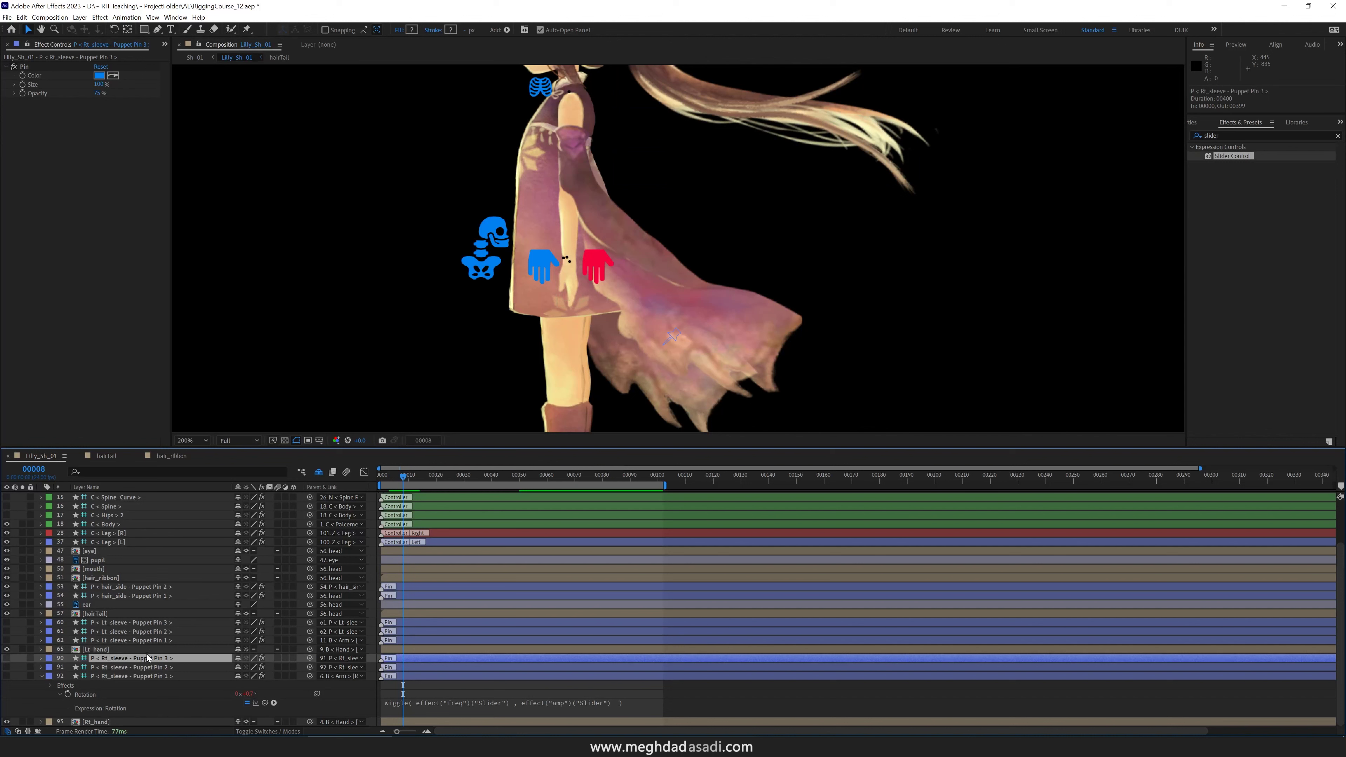
pyautogui.click(40, 677)
# - Preview the full character's hair and sleeve motion, and save the project
pyautogui.press('space')
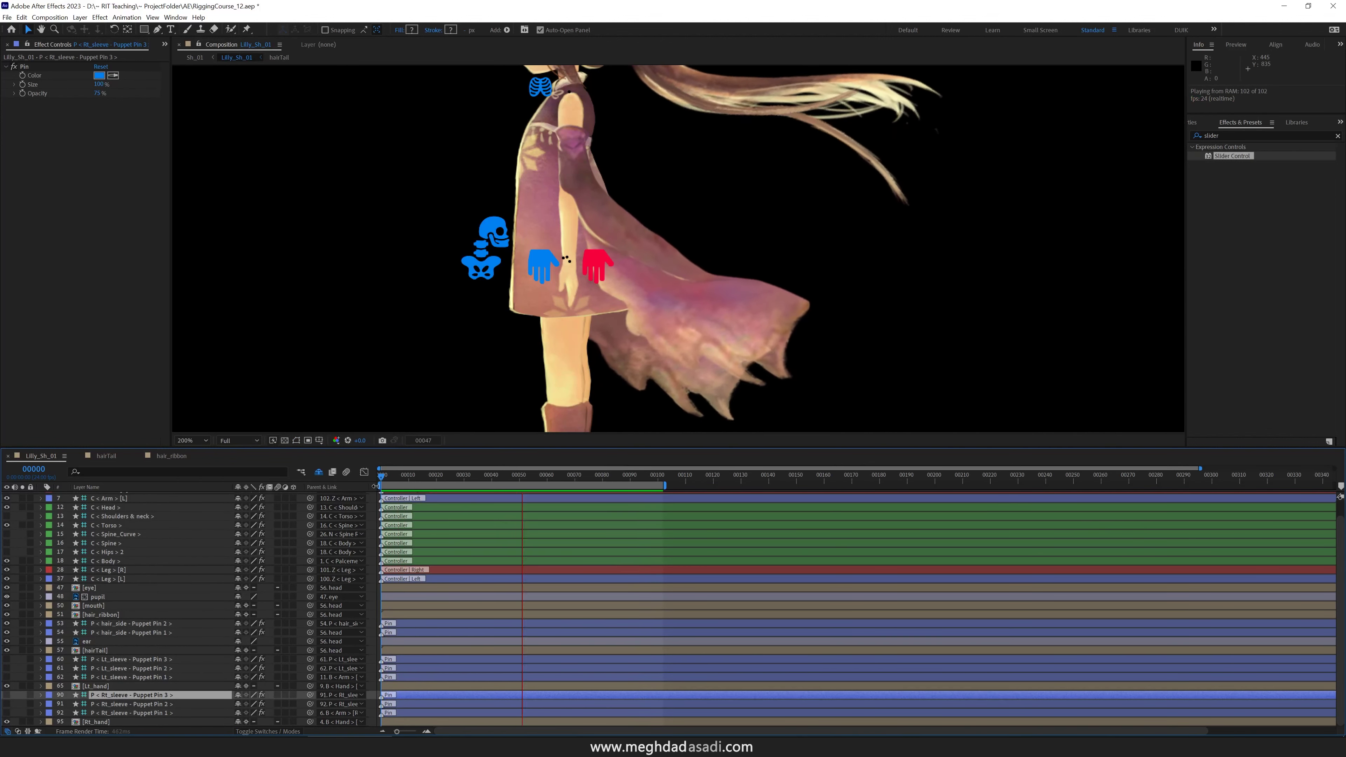
pyautogui.scroll(-1, 511, 340)
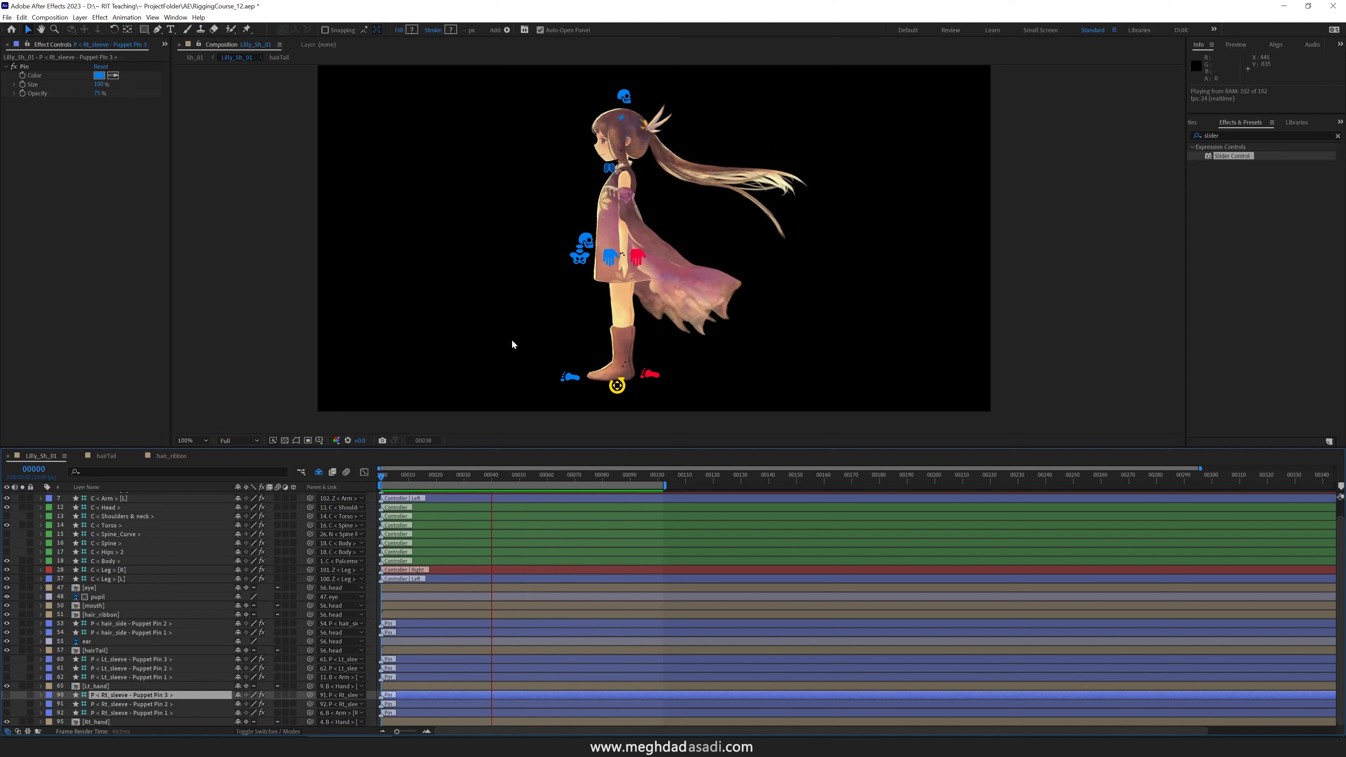
pyautogui.hotkey('ctrl', 's')
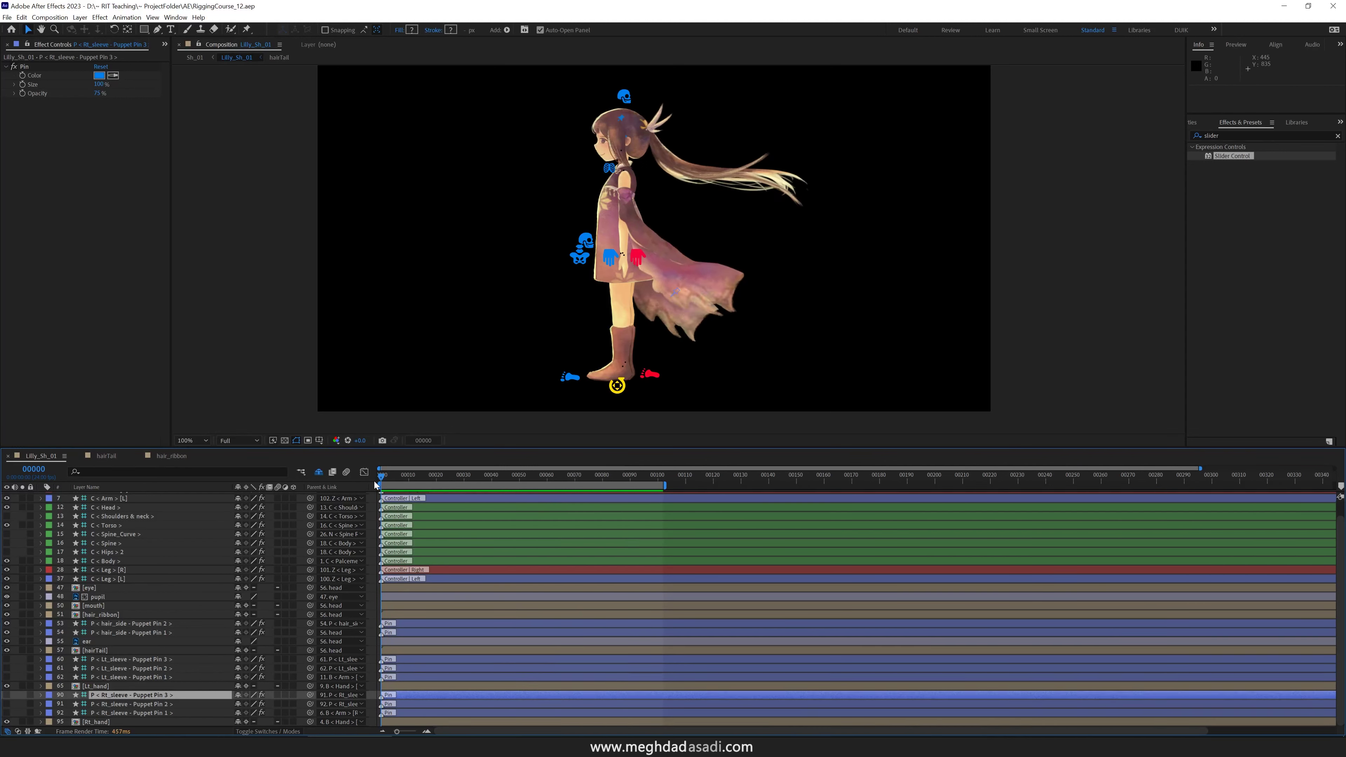
# - Examine the amp, freq and offset sliders of the hairTail_A, B and C Puppet Pin 1 layers and preview Lilly_Sh_01
pyautogui.doubleClick(126, 651)
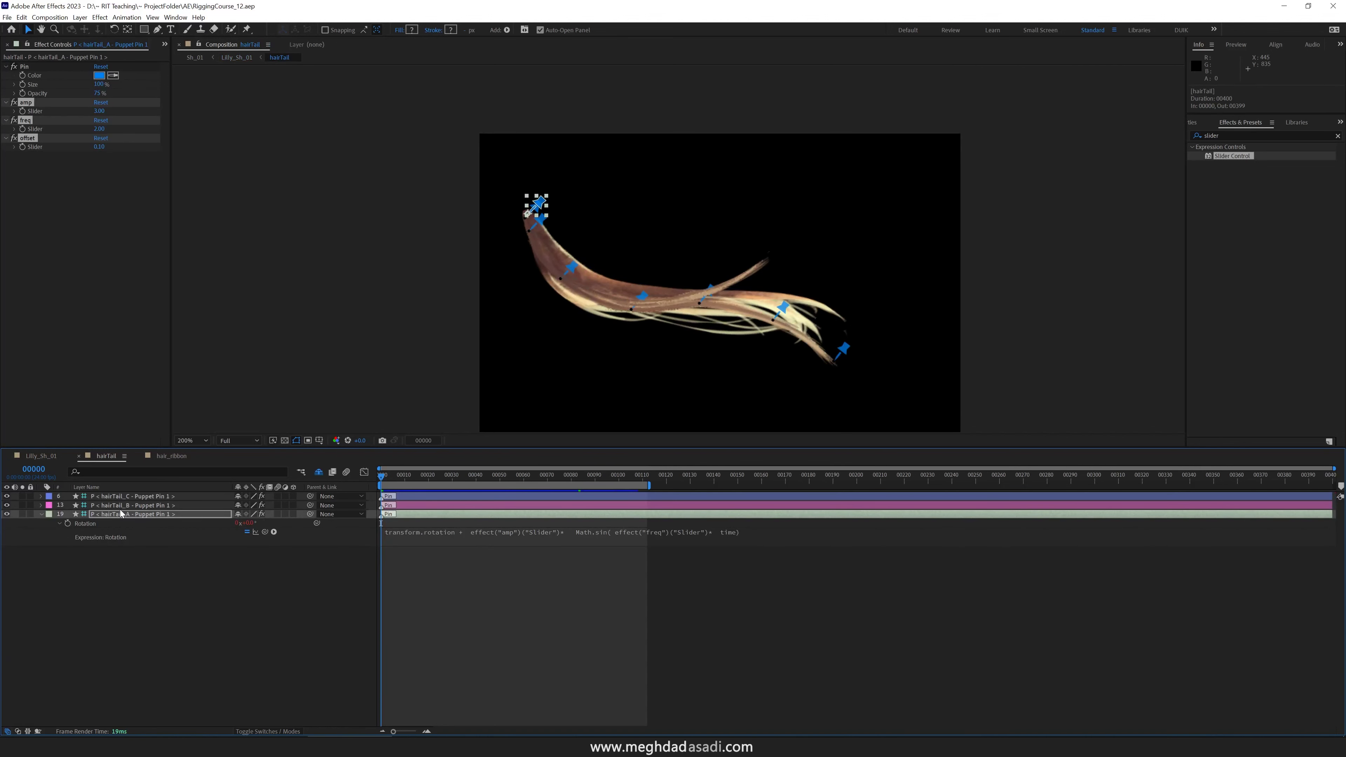
pyautogui.click(125, 496)
pyautogui.click(40, 456)
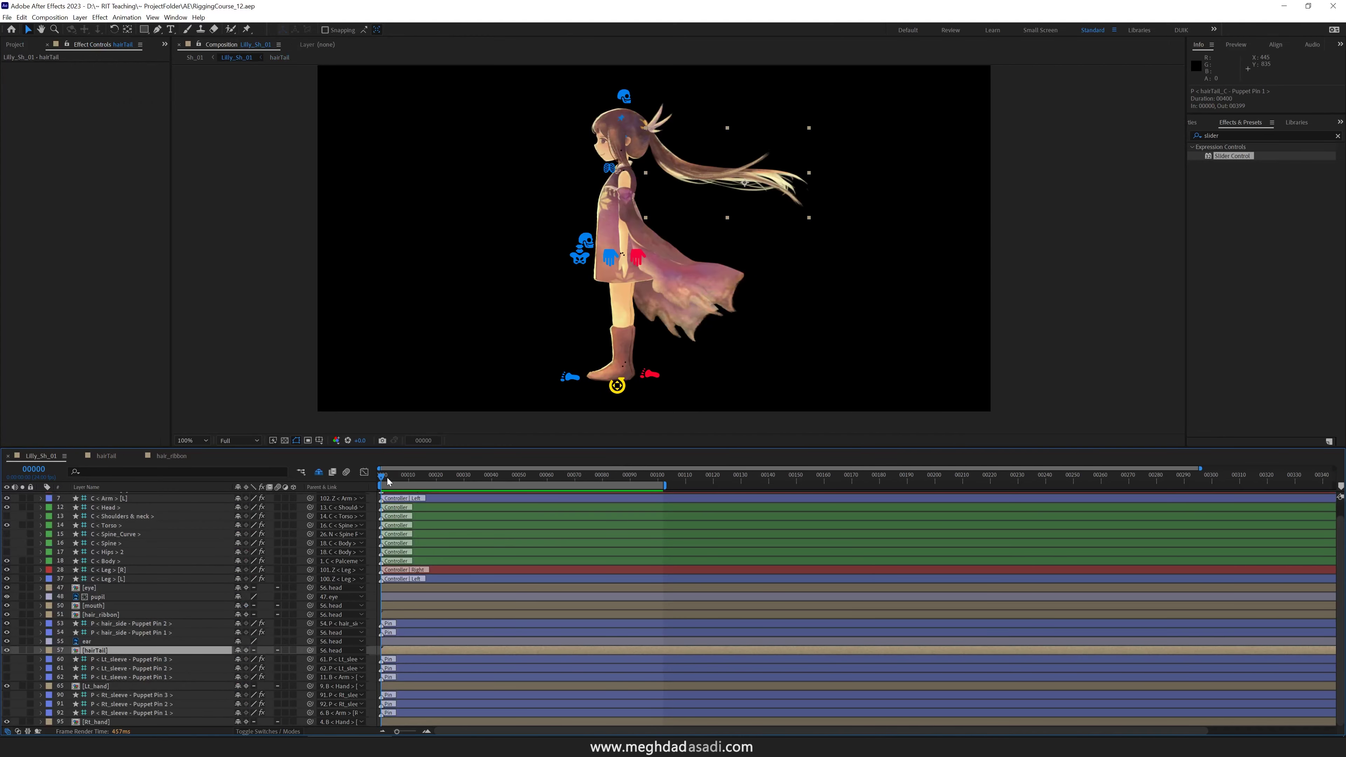
pyautogui.press('space')
pyautogui.moveTo(538, 474); pyautogui.dragTo(375, 473)
pyautogui.doubleClick(94, 651)
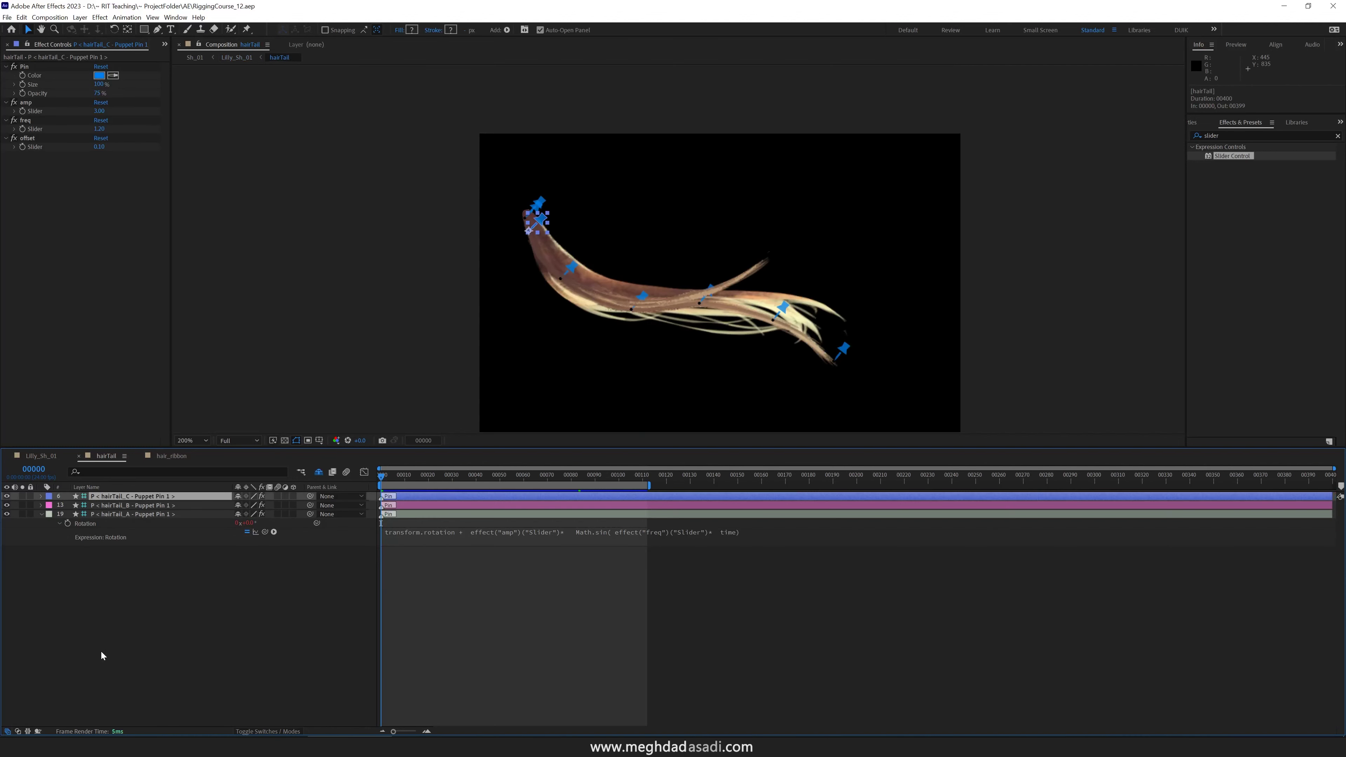
pyautogui.click(147, 506)
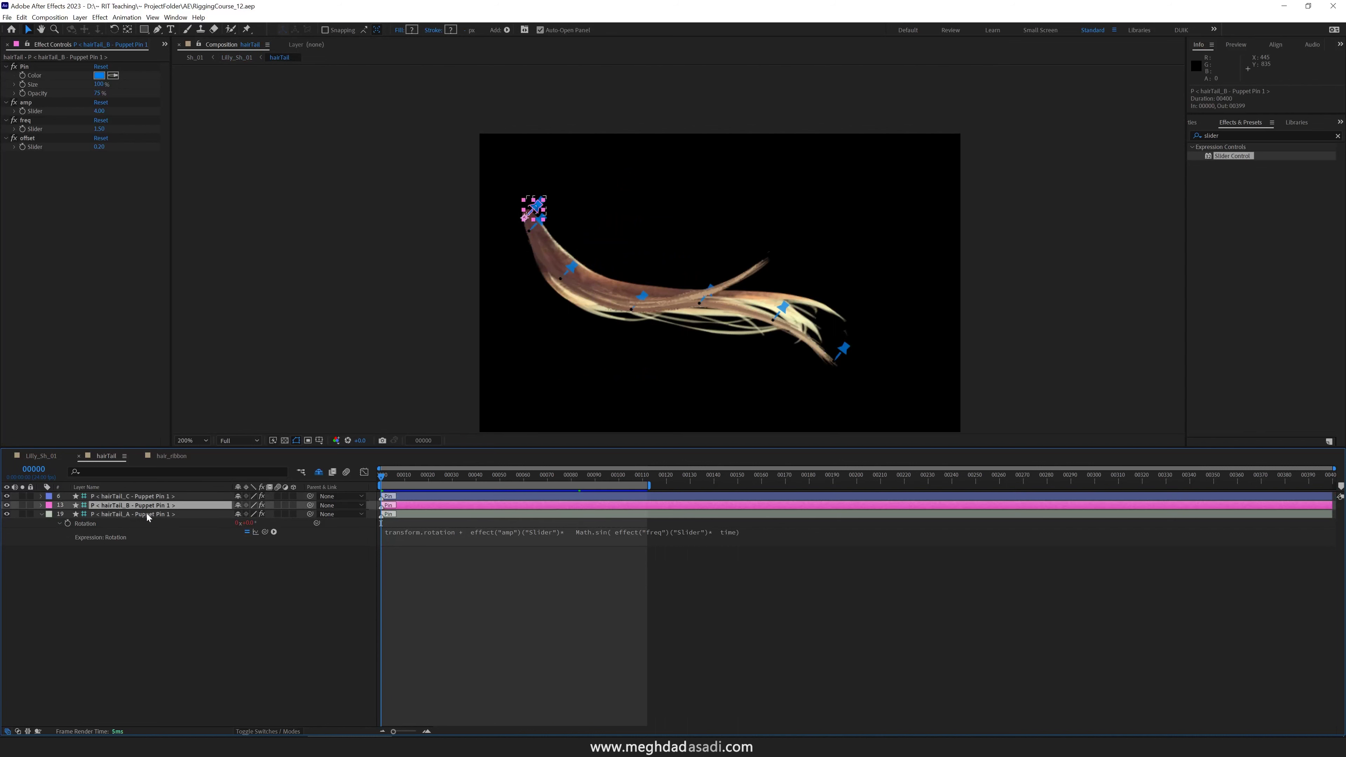
pyautogui.click(147, 514)
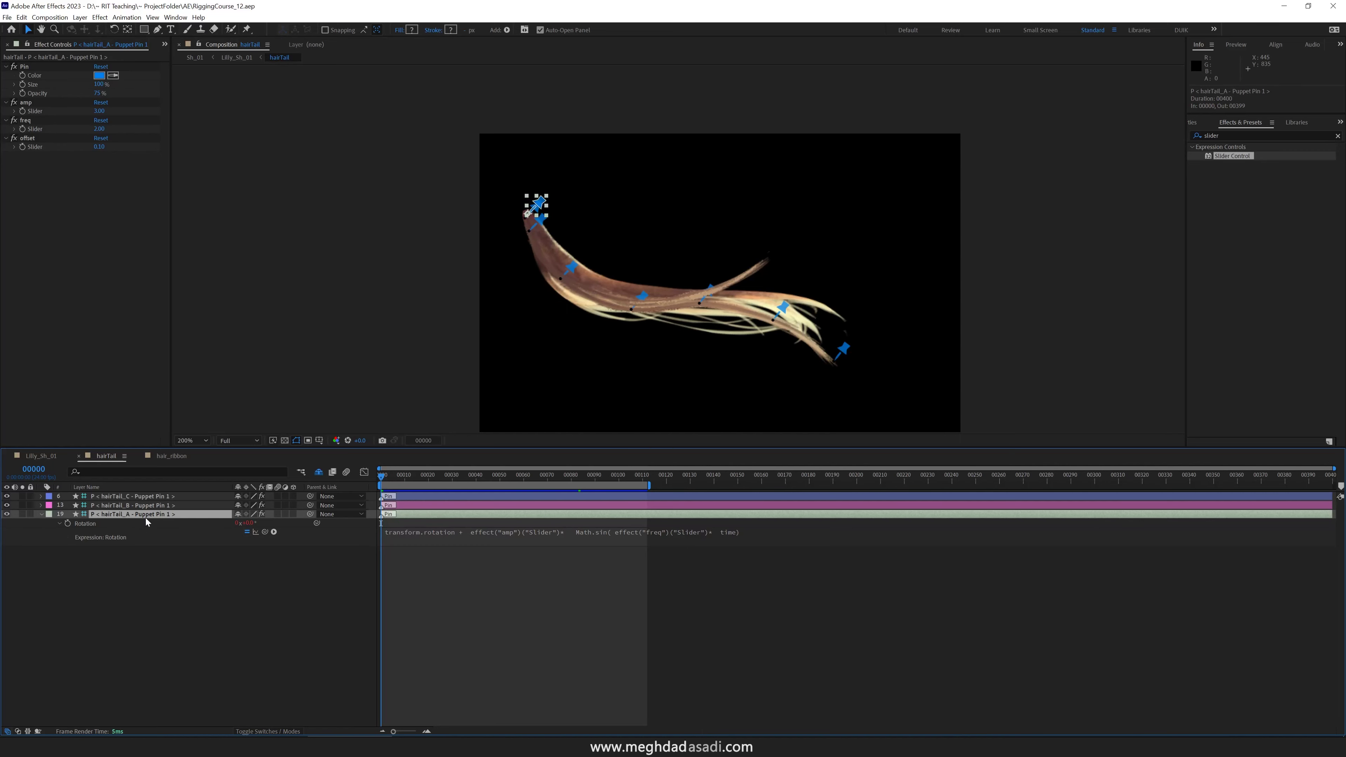
pyautogui.click(42, 456)
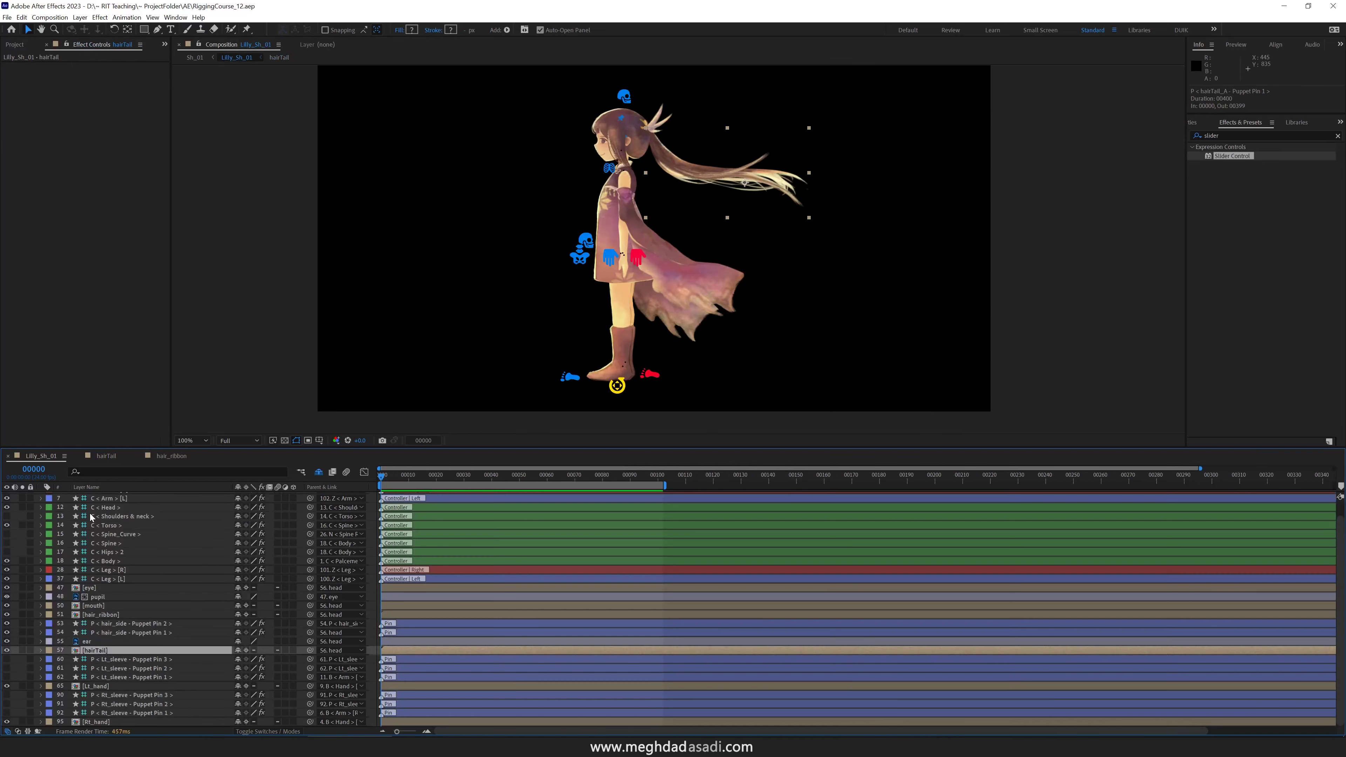
# - Add a Slider Control to the hairTail layer in Lilly_Sh_01 and name it hiarA_amp
pyautogui.click(96, 651)
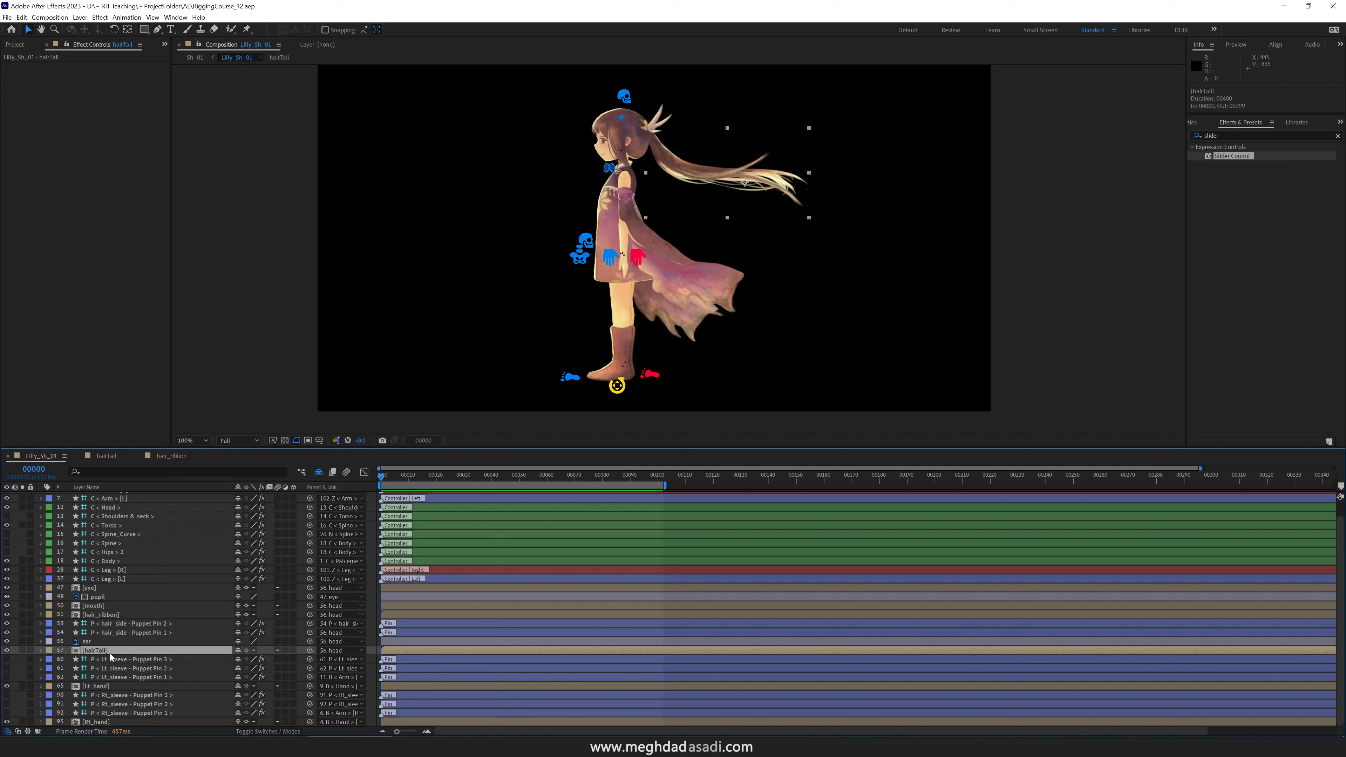
pyautogui.moveTo(1231, 156); pyautogui.dragTo(266, 134)
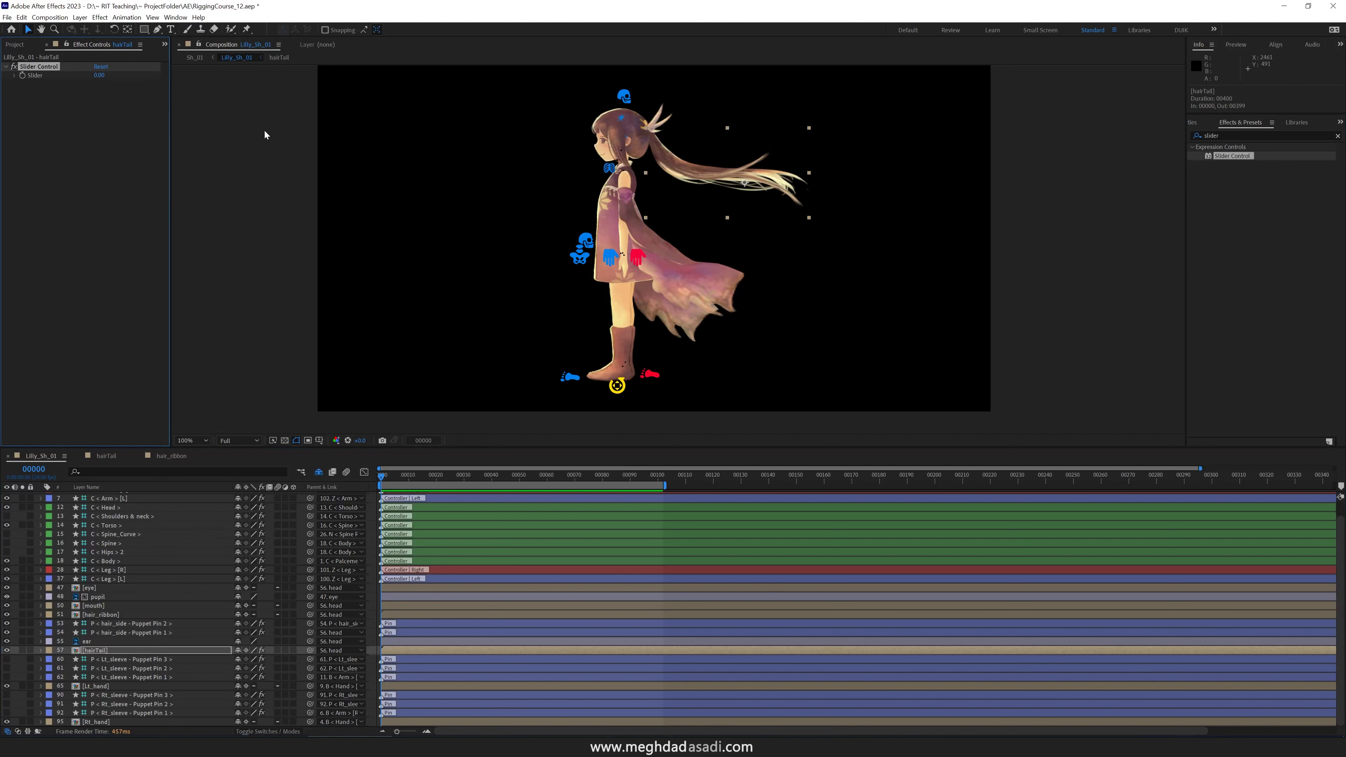
pyautogui.press('Return')
pyautogui.write('hiarA')
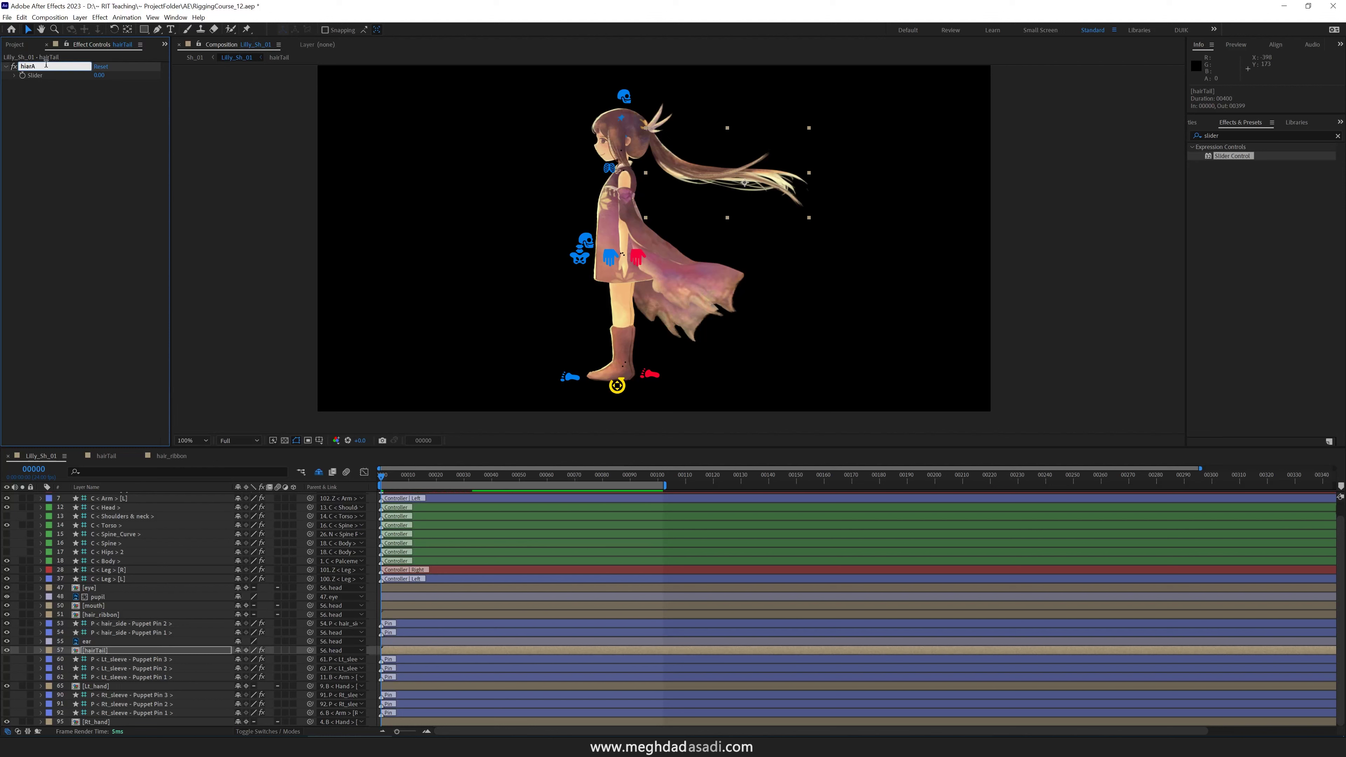
pyautogui.write('_amp')
pyautogui.press('Return')
# - Duplicate the hiarA_amp slider and name the copy hiarA_freq
pyautogui.hotkey('ctrl', 'd')
pyautogui.press('Return')
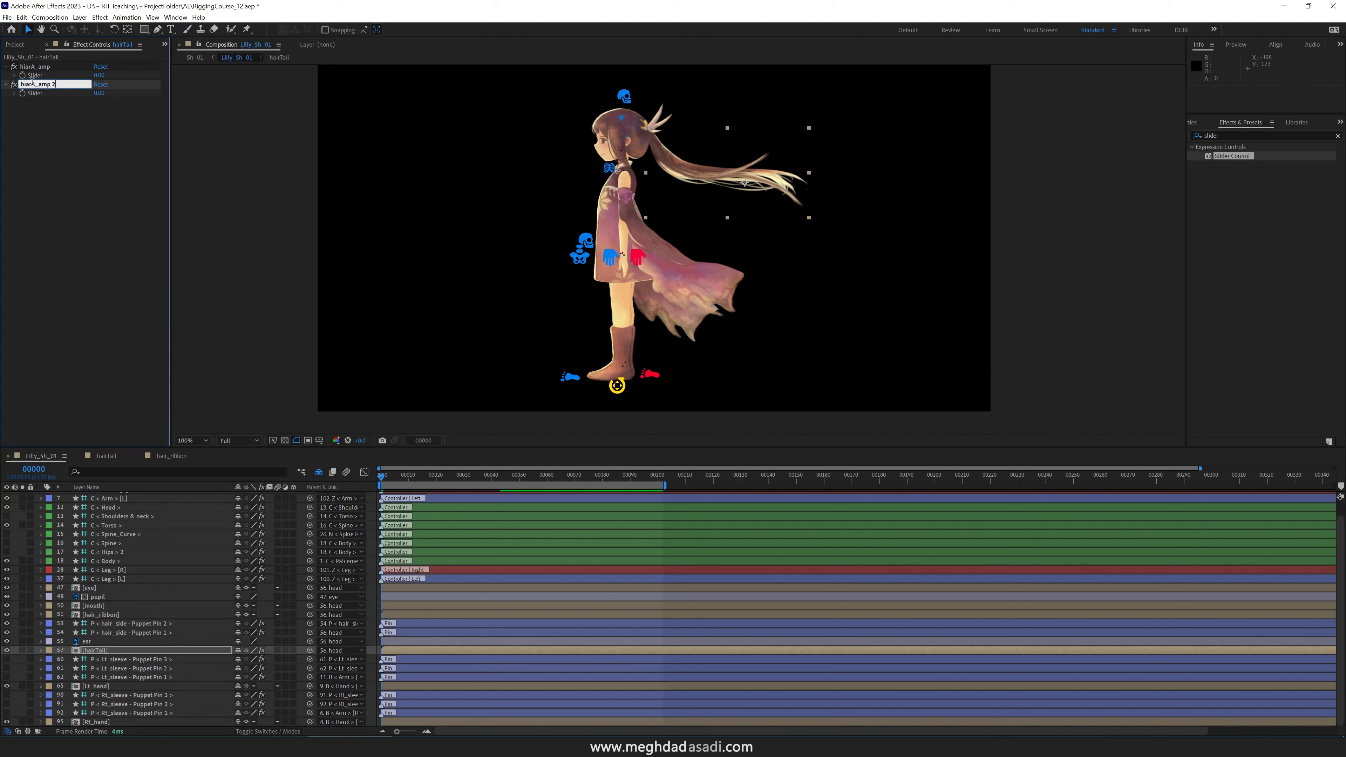
pyautogui.press('BackSpace')
pyautogui.press('BackSpace')
pyautogui.press('BackSpace')
pyautogui.press('BackSpace')
pyautogui.press('BackSpace')
pyautogui.write('freq')
pyautogui.press('Return')
# - Duplicate the hiarA_freq slider and name the copy hiarA_offset
pyautogui.hotkey('ctrl', 'd')
pyautogui.press('Return')
pyautogui.press('BackSpace')
pyautogui.press('BackSpace')
pyautogui.press('BackSpace')
pyautogui.press('BackSpace')
pyautogui.press('BackSpace')
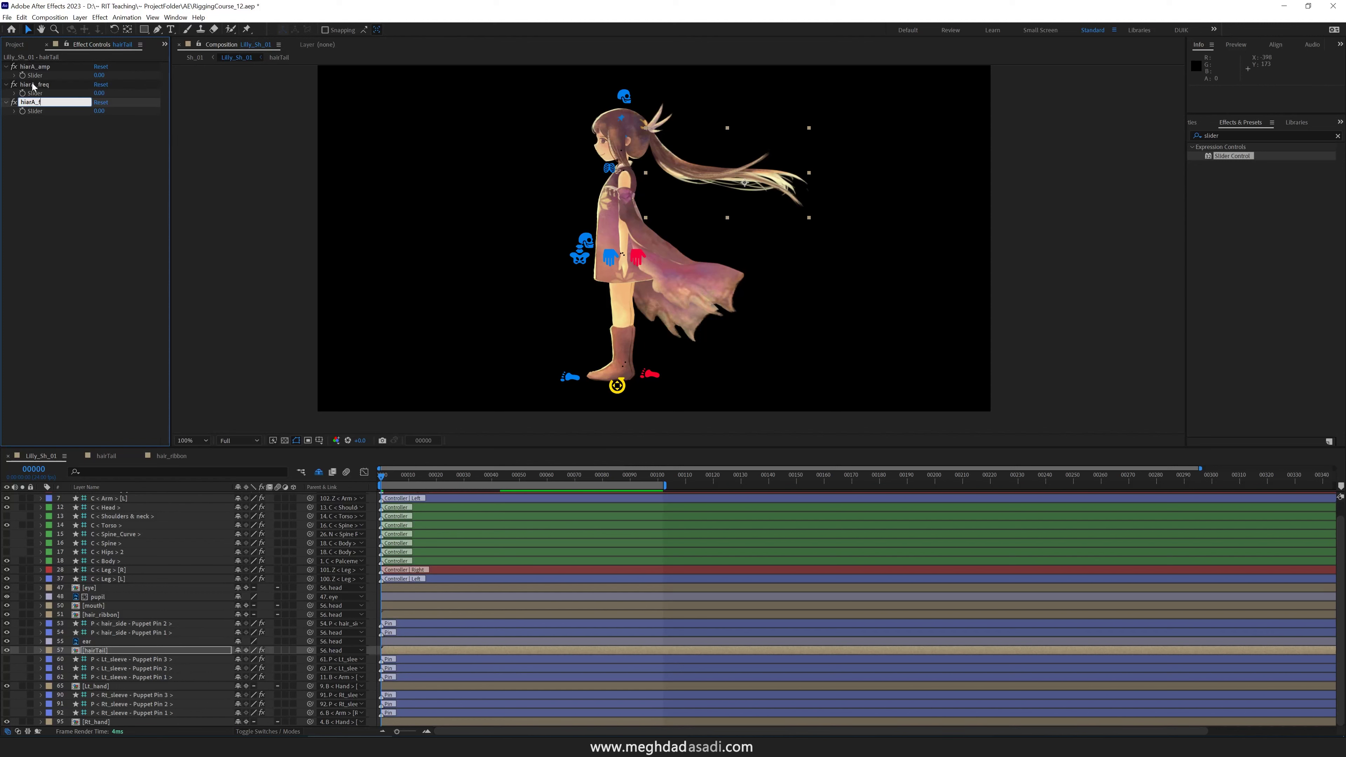
pyautogui.write('offset')
# - Rename the copied amp and freq sliders as hiarB_amp and hiarB_freq
pyautogui.press('Return')
# - Duplicate all three hiarA sliders and place the copies together below the originals
pyautogui.hotkey('ctrl', 'a')
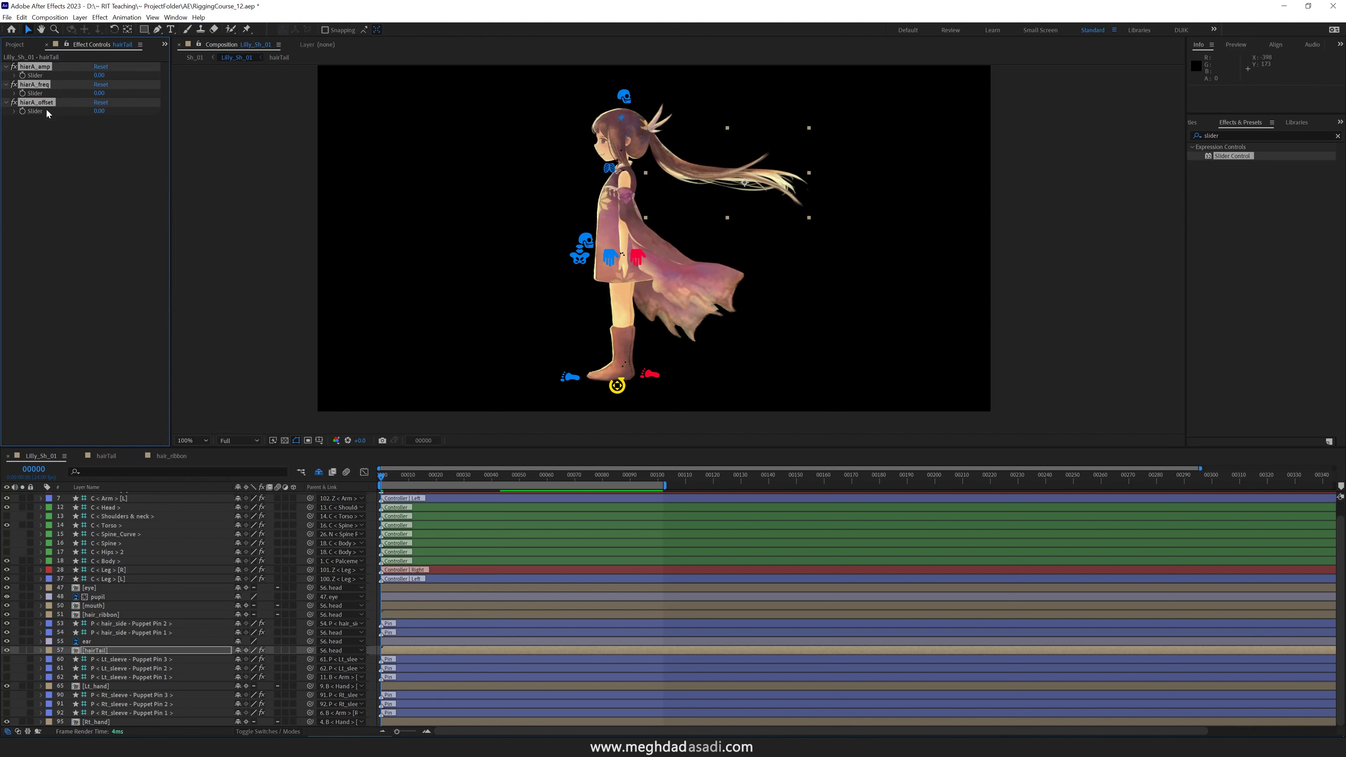
pyautogui.hotkey('ctrl', 'd')
pyautogui.moveTo(47, 121); pyautogui.dragTo(45, 150)
pyautogui.click(45, 121)
pyautogui.press('Return')
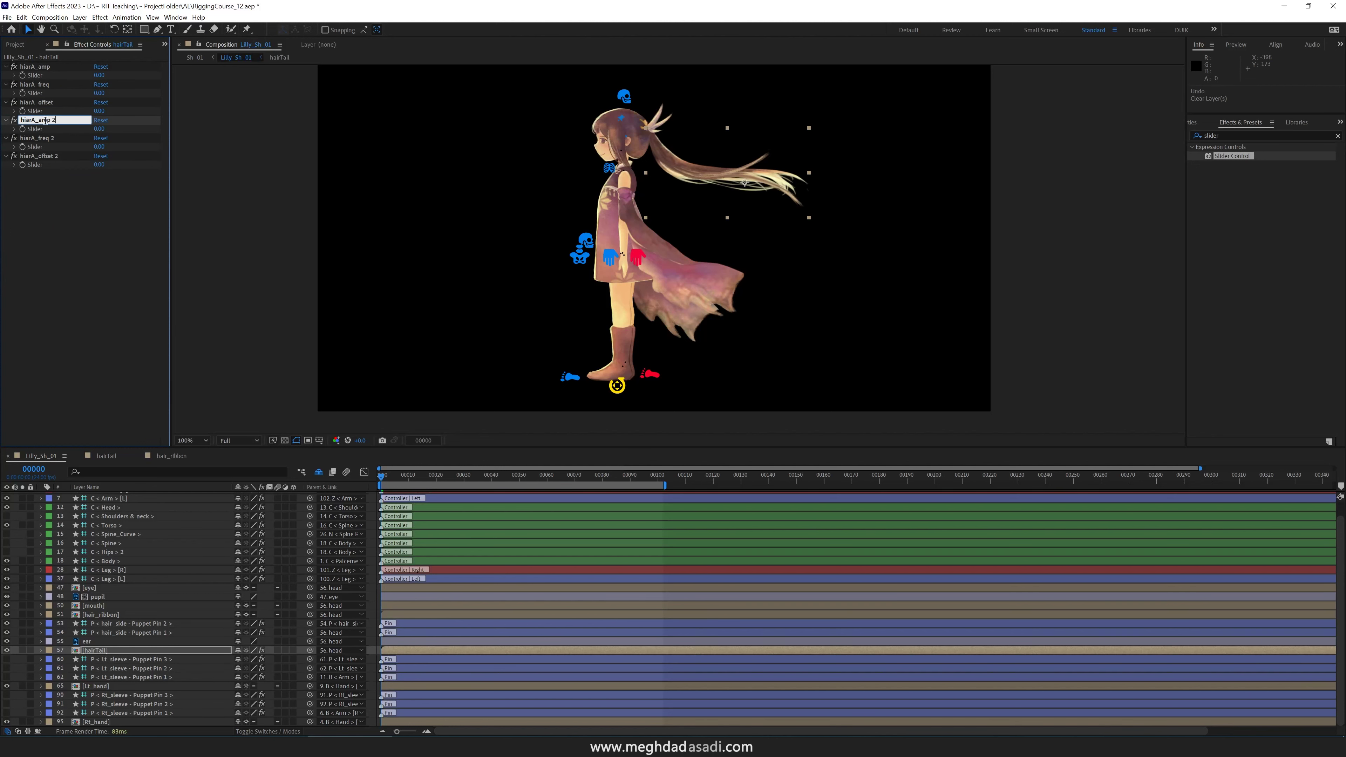
pyautogui.write('B')
pyautogui.press('Return')
pyautogui.click(60, 138)
# - Rename the copied offset slider as hiarB_offset
pyautogui.press('Return')
pyautogui.hotkey('shift', 'Left')
pyautogui.write('B')
pyautogui.press('Return')
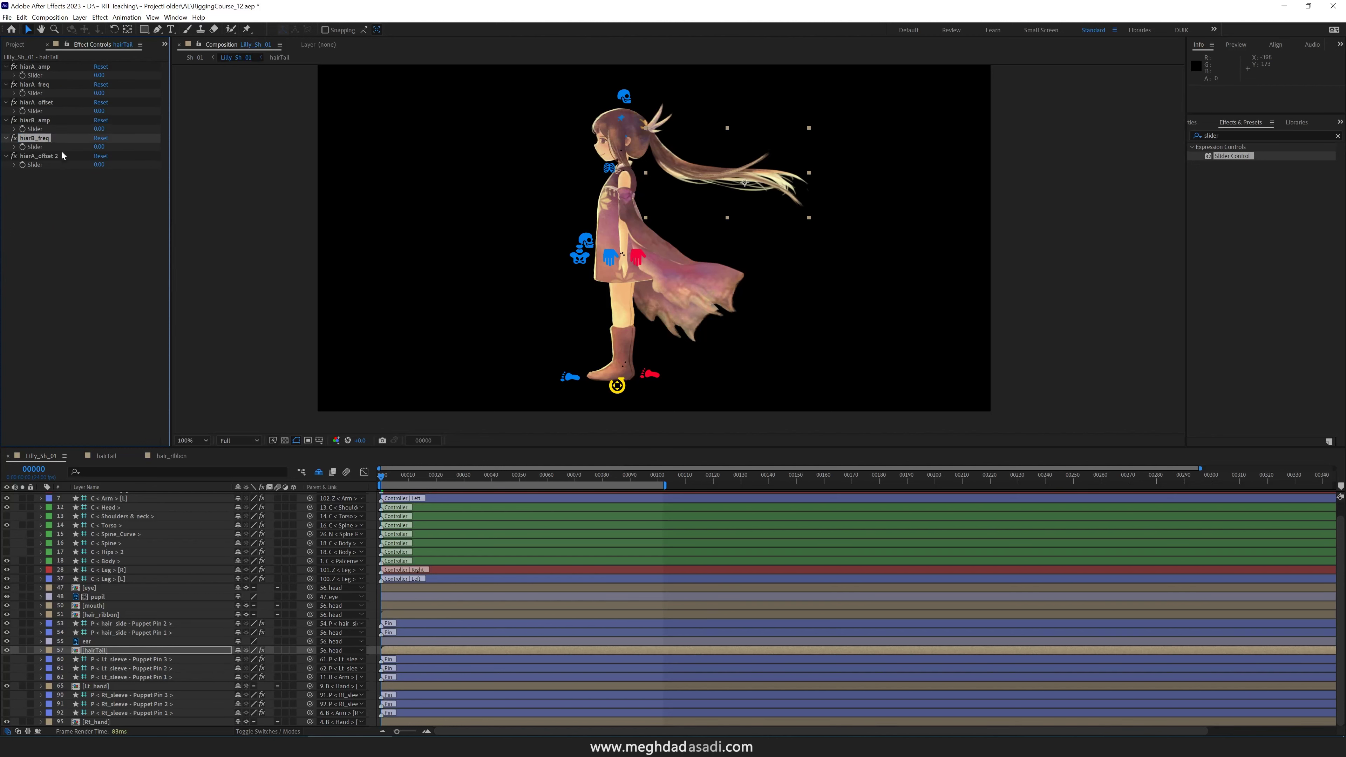
pyautogui.click(59, 155)
pyautogui.press('Return')
pyautogui.press('End')
pyautogui.press('BackSpace')
pyautogui.press('BackSpace')
pyautogui.press('Left')
pyautogui.press('Left')
pyautogui.press('Left')
pyautogui.press('Left')
pyautogui.press('Left')
pyautogui.press('Left')
pyautogui.press('Left')
pyautogui.hotkey('shift', 'Left')
pyautogui.write('B')
# - Rename the duplicated hiarB amp and freq sliders as hiarC_amp and hiarC_freq
pyautogui.press('Return')
# - Duplicate the three hiarB sliders and place the copies together below hiarB_offset
pyautogui.keyDown('shift'); pyautogui.click(42, 121); pyautogui.keyUp('shift')
pyautogui.hotkey('ctrl', 'd')
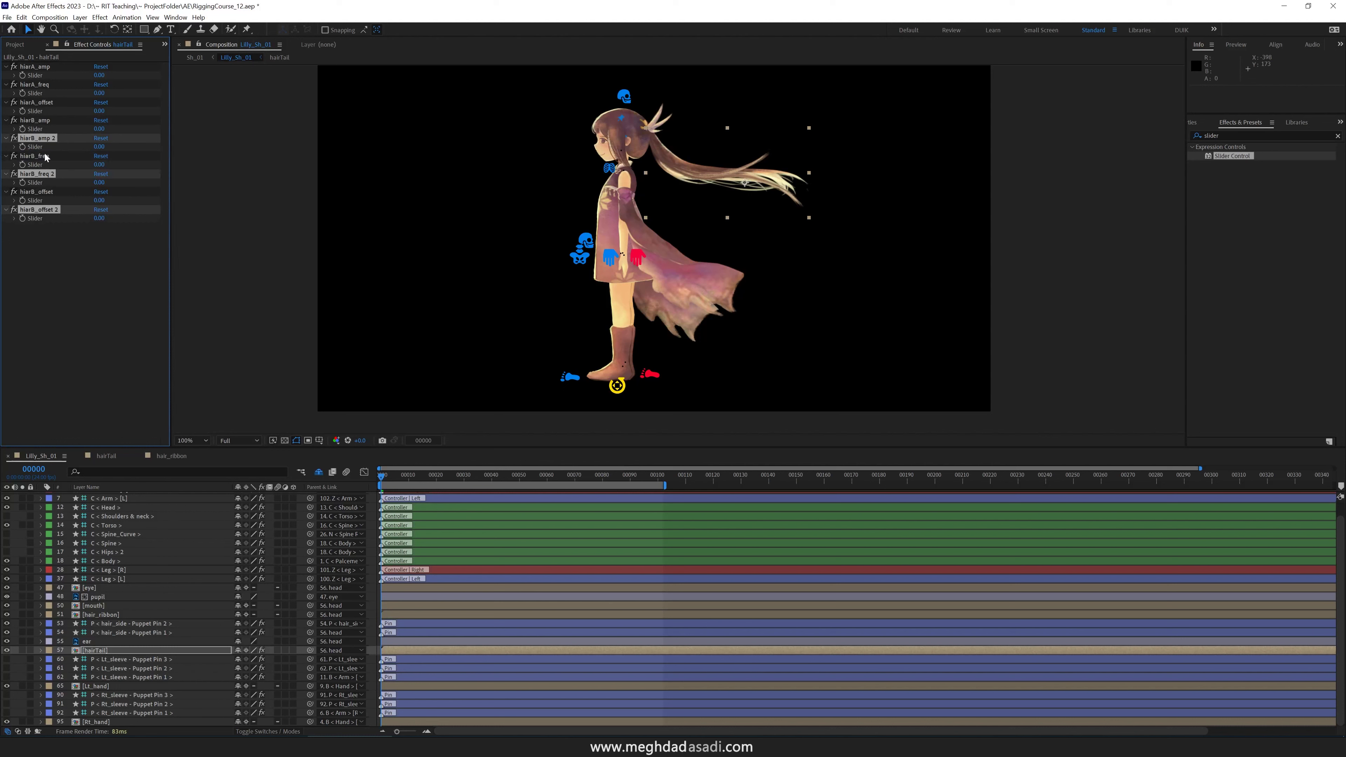
pyautogui.moveTo(45, 175); pyautogui.dragTo(47, 216)
pyautogui.click(59, 213)
pyautogui.click(48, 174)
pyautogui.press('Return')
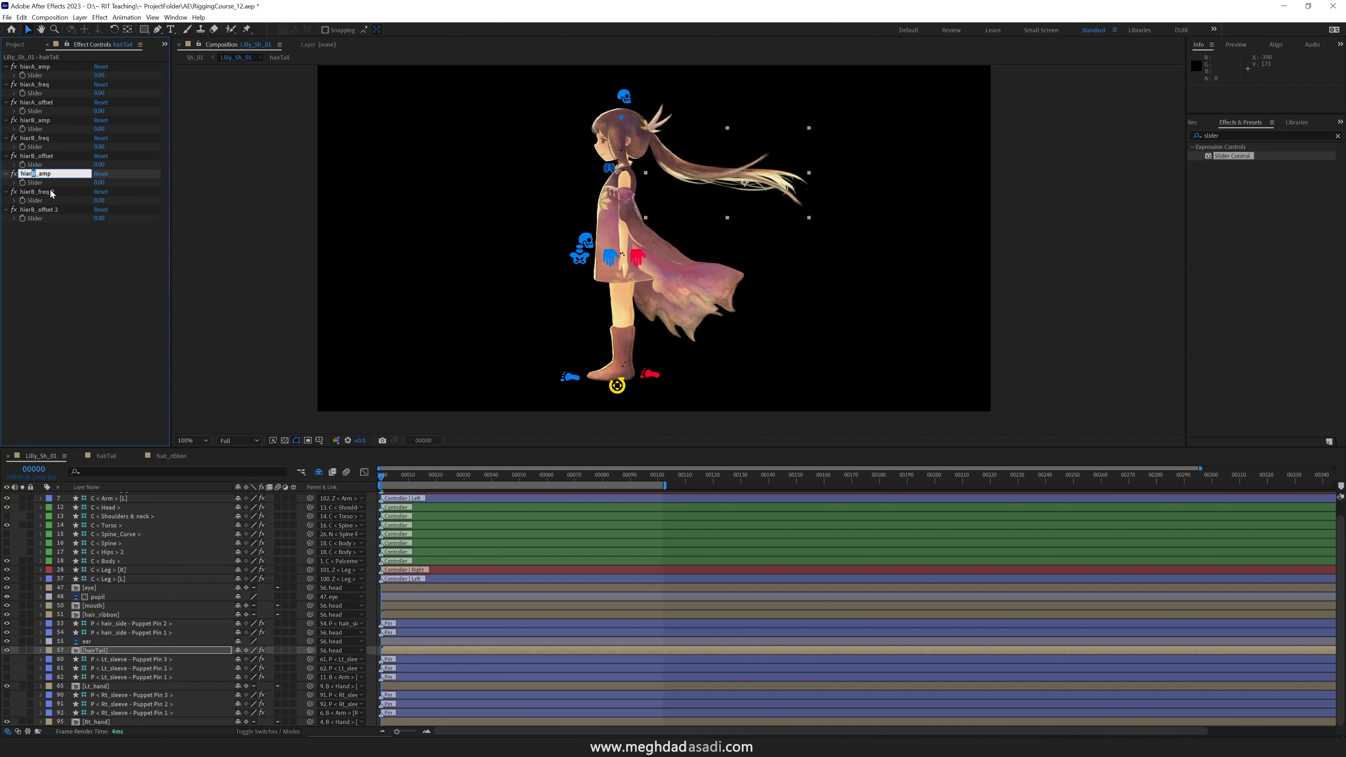
pyautogui.write('C')
pyautogui.press('Return')
pyautogui.click(37, 192)
pyautogui.press('Return')
pyautogui.click(51, 190)
# - Rename the duplicated hiarB offset slider as hiarC_offset
pyautogui.press('Return')
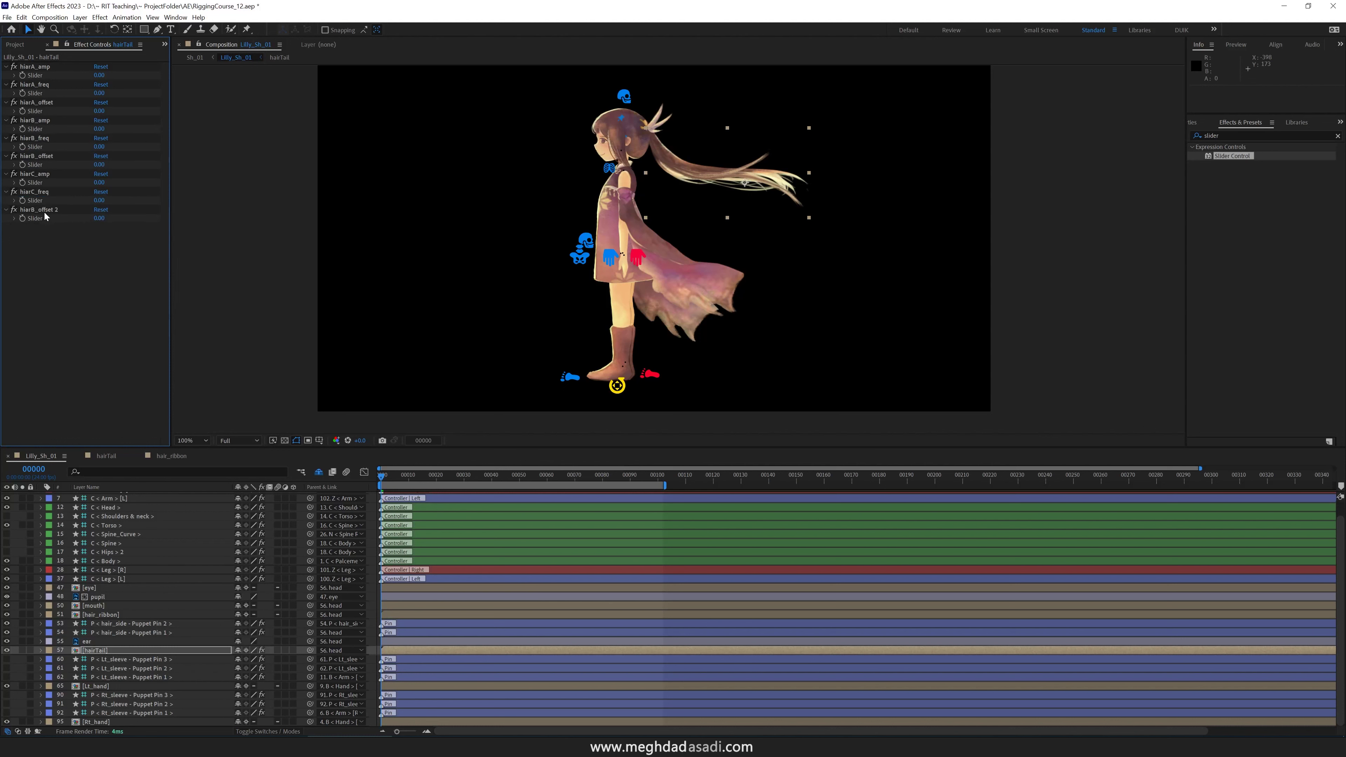
pyautogui.click(44, 211)
pyautogui.press('Return')
pyautogui.press('End')
pyautogui.press('BackSpace')
pyautogui.press('BackSpace')
pyautogui.press('Left')
pyautogui.write('C')
pyautogui.press('Return')
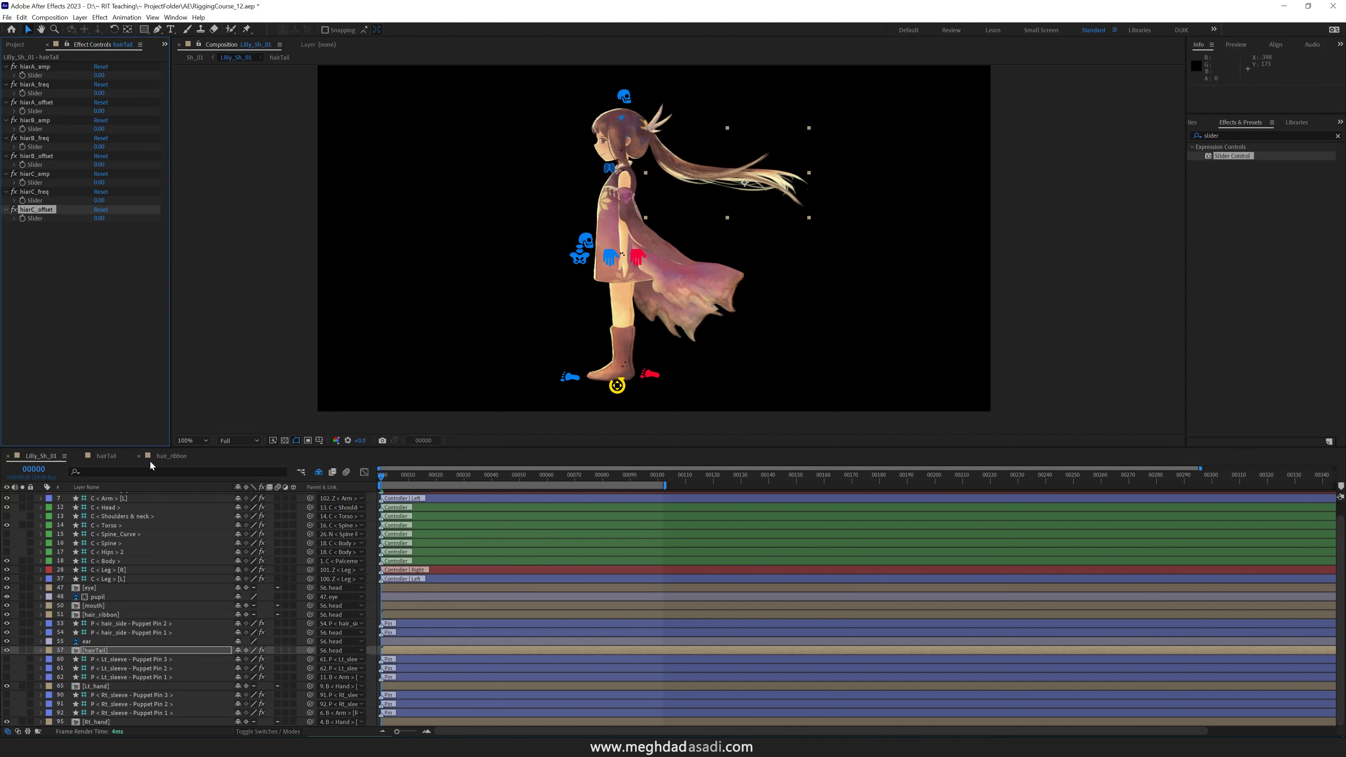
# - Dock the hairTail timeline below the main one, show Lilly_Sh_01 above it and enlarge the timeline area
pyautogui.click(106, 456)
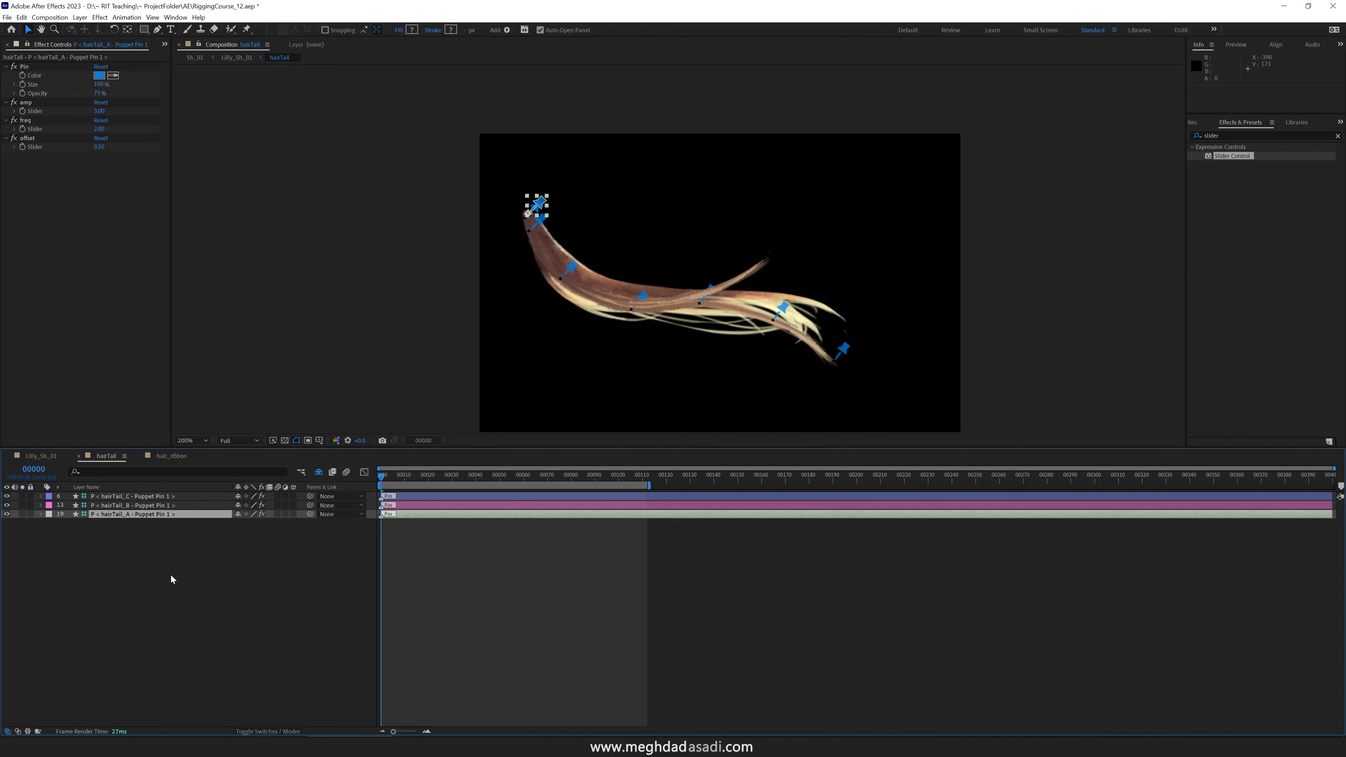
pyautogui.moveTo(106, 455); pyautogui.dragTo(94, 722)
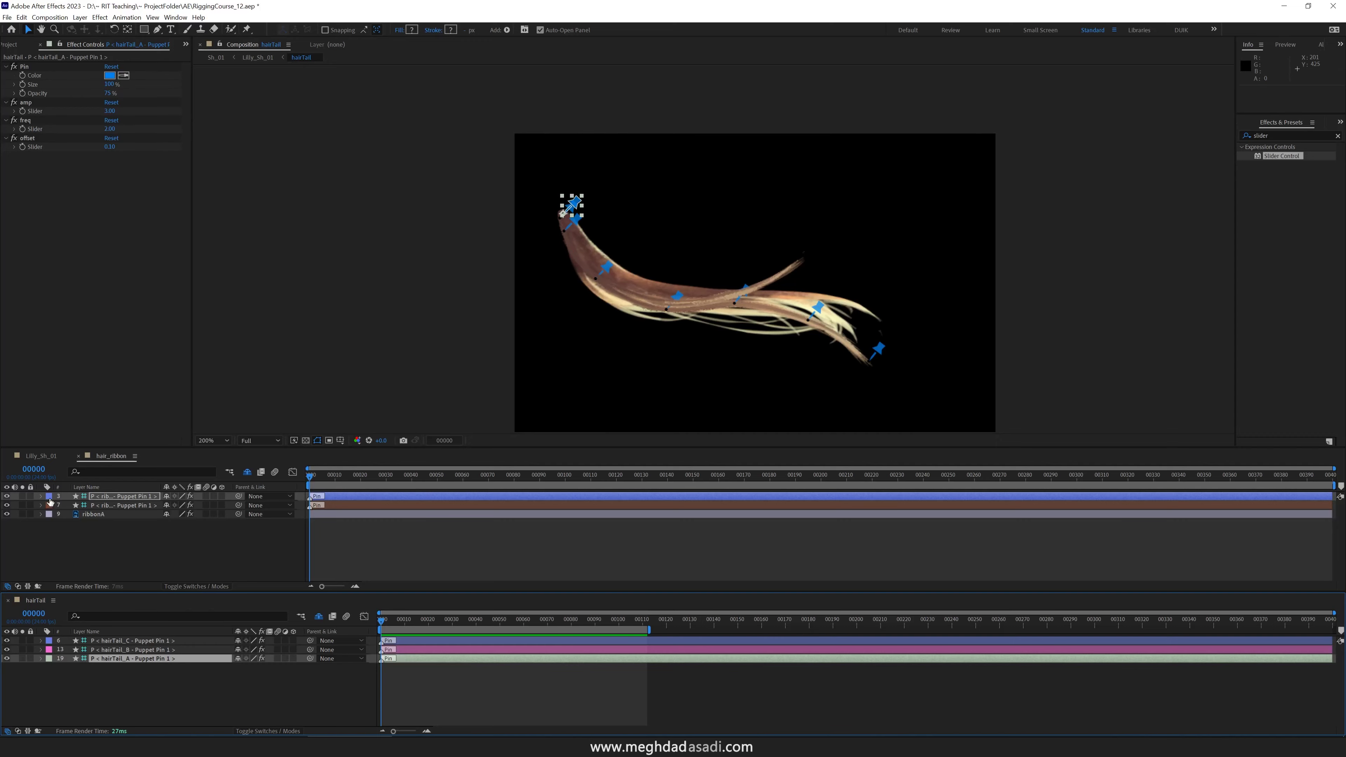
pyautogui.click(44, 459)
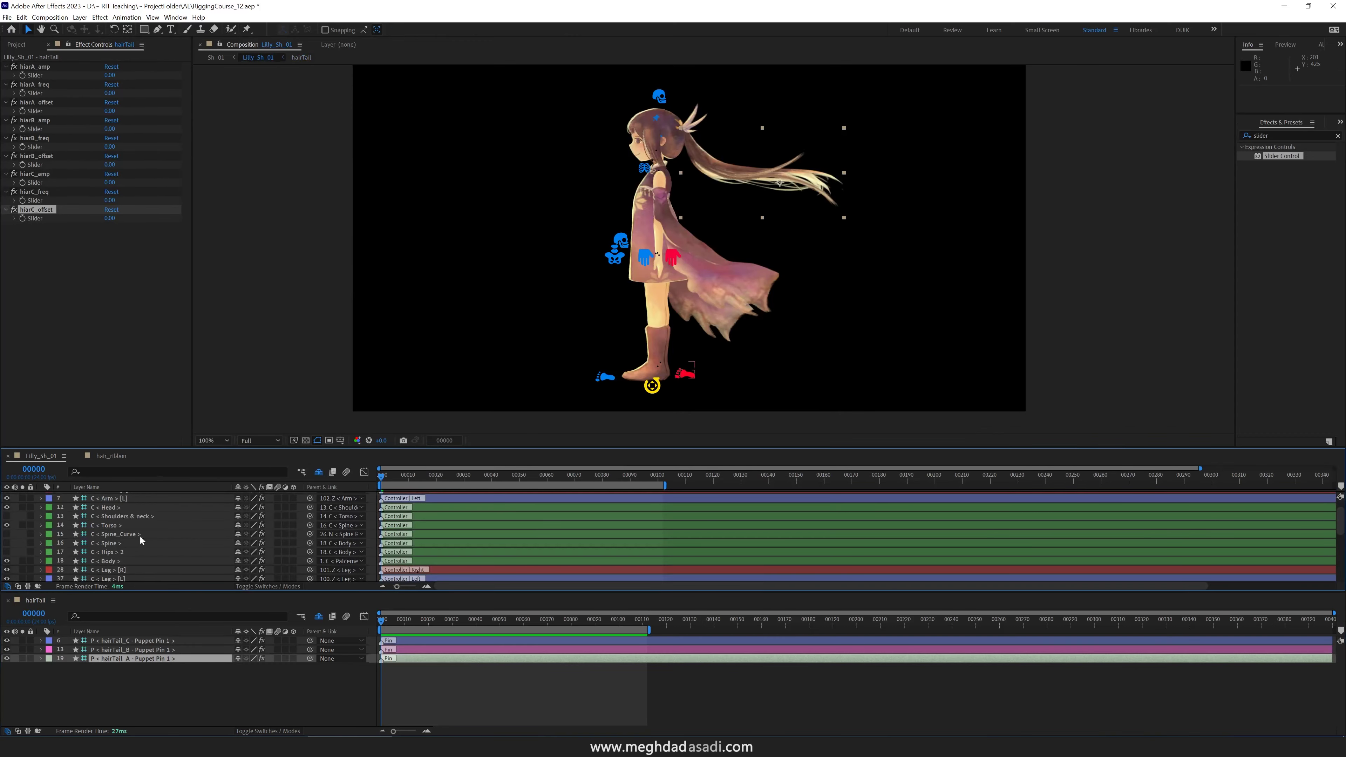
pyautogui.moveTo(193, 448); pyautogui.dragTo(192, 295)
# - Expand the amp, freq and offset sliders of hairTail_A Puppet Pin 1, and show the hairTail layer's effect controls from Lilly_Sh_01
pyautogui.click(100, 507)
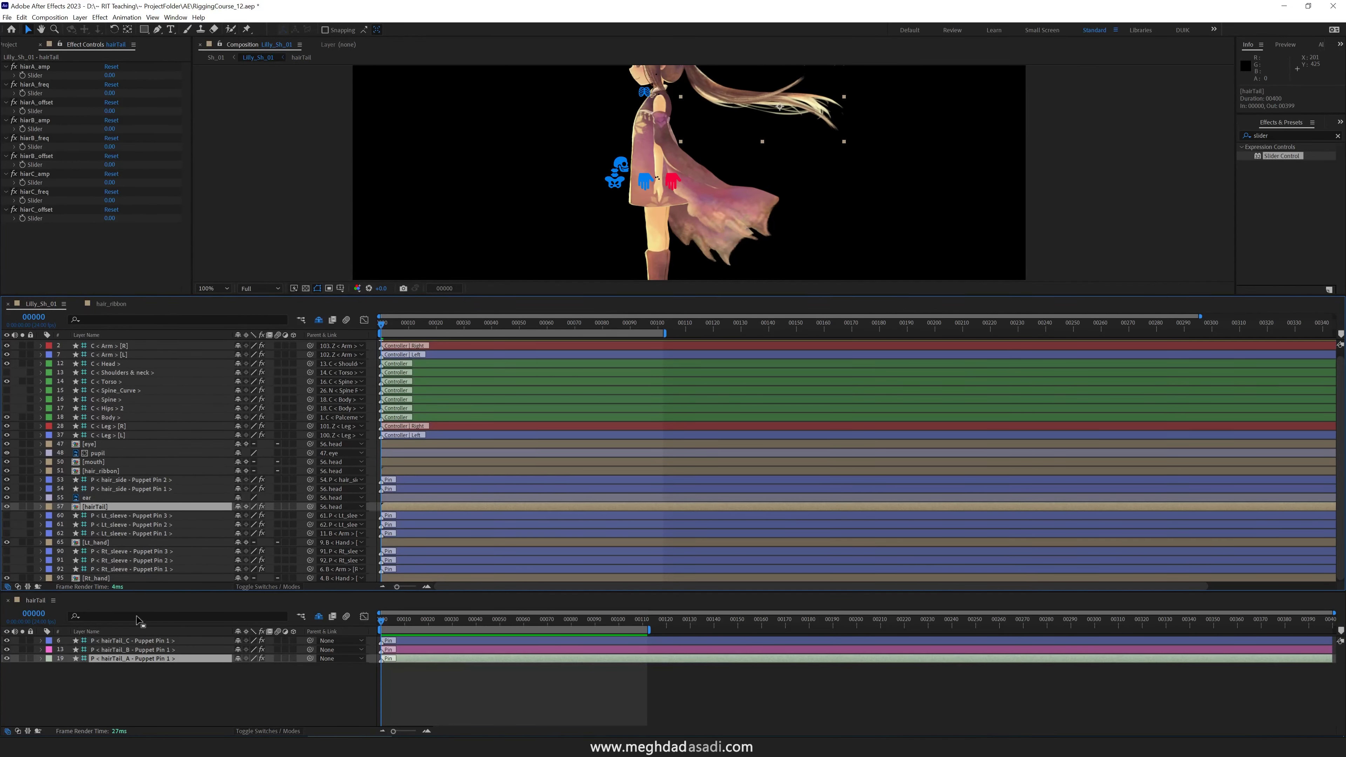
pyautogui.click(126, 659)
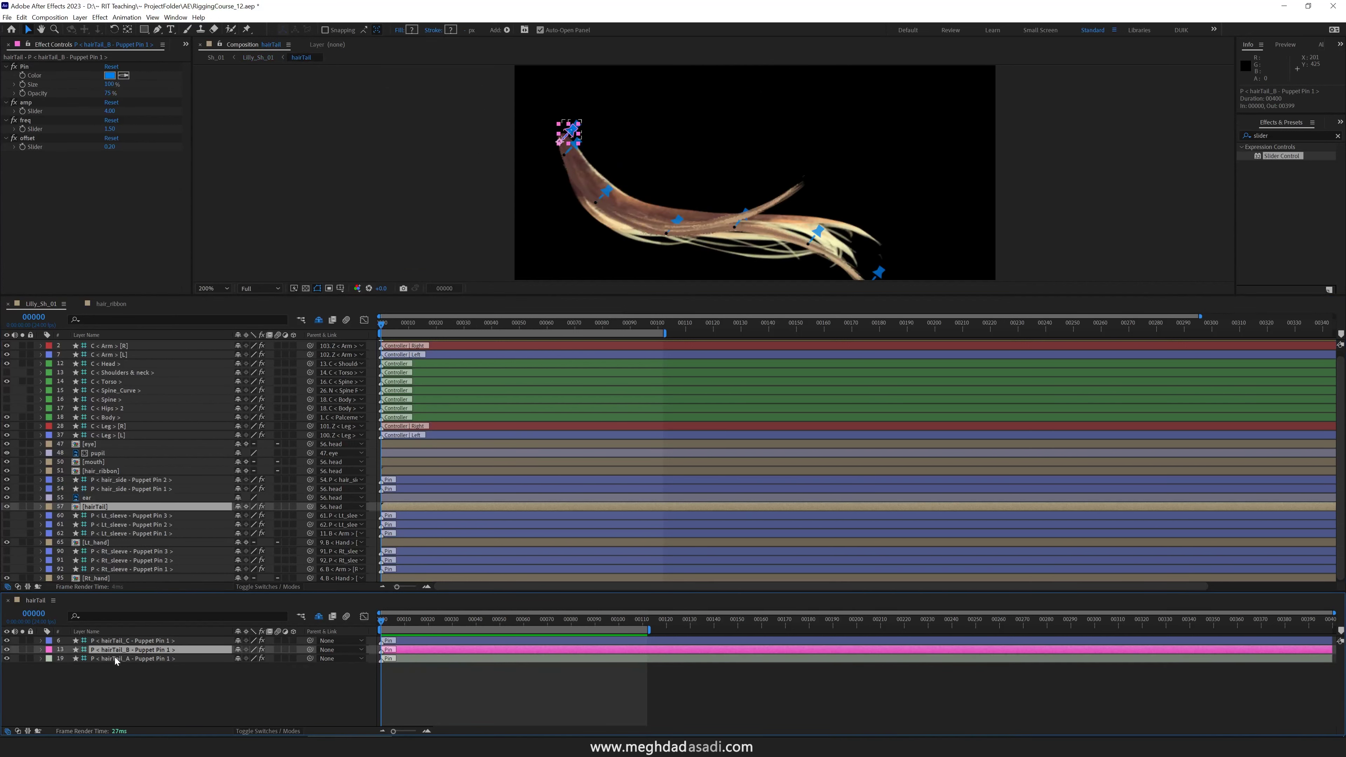
pyautogui.click(108, 507)
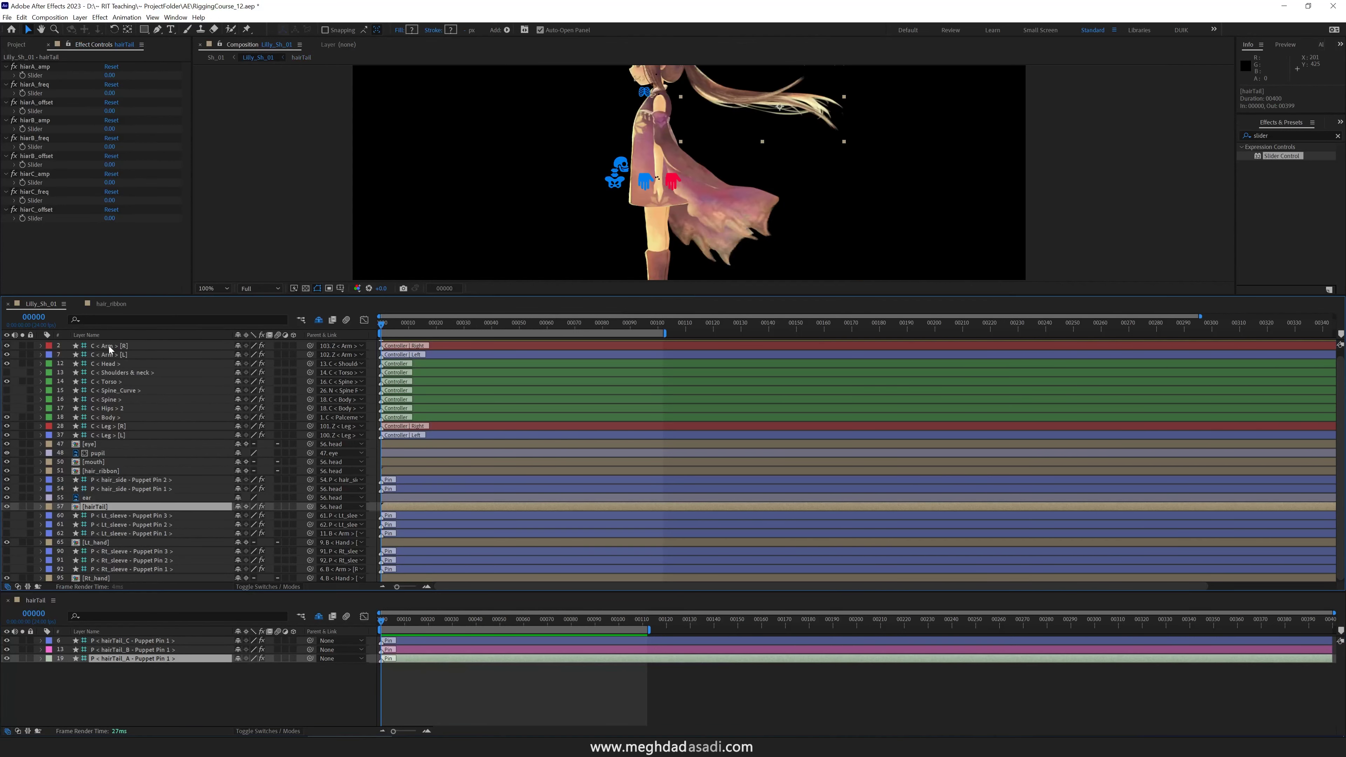
pyautogui.click(114, 659)
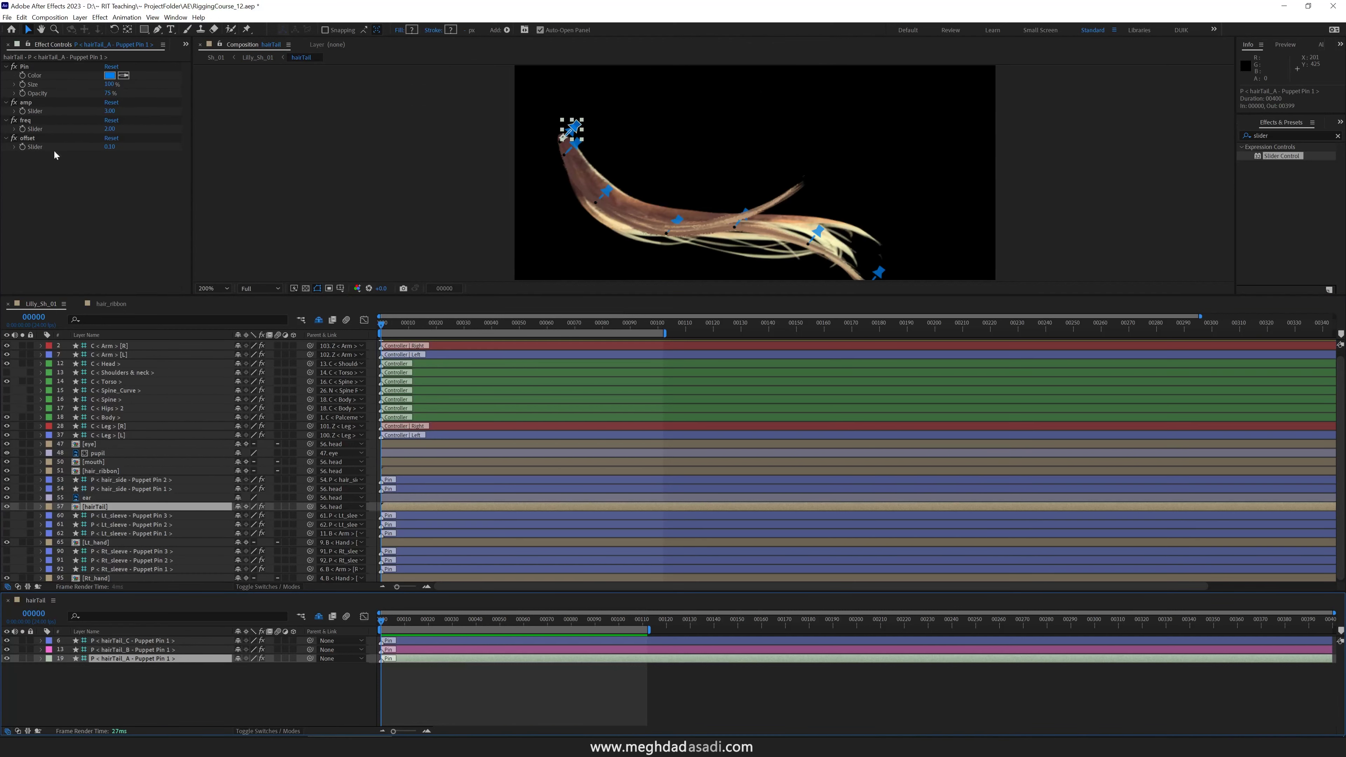
pyautogui.click(40, 659)
pyautogui.click(51, 677)
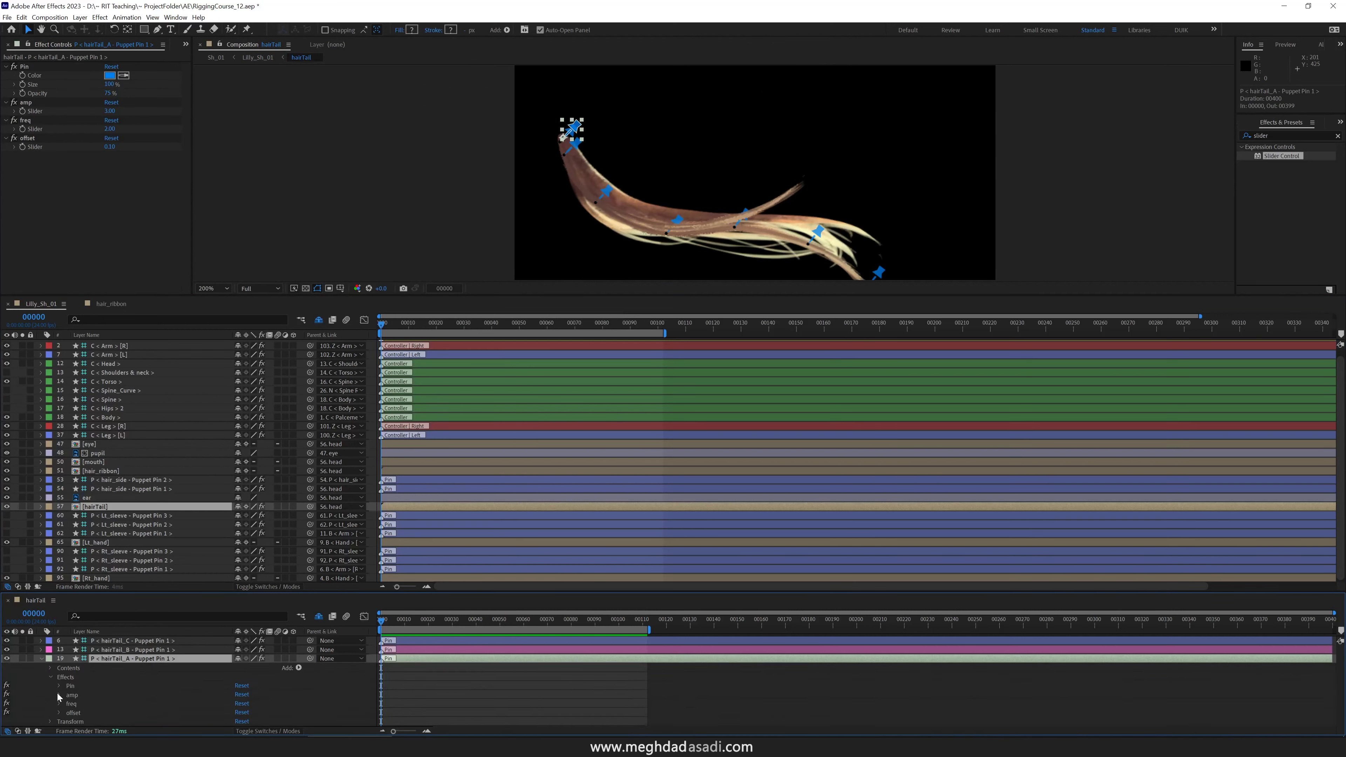
pyautogui.click(59, 695)
pyautogui.click(60, 705)
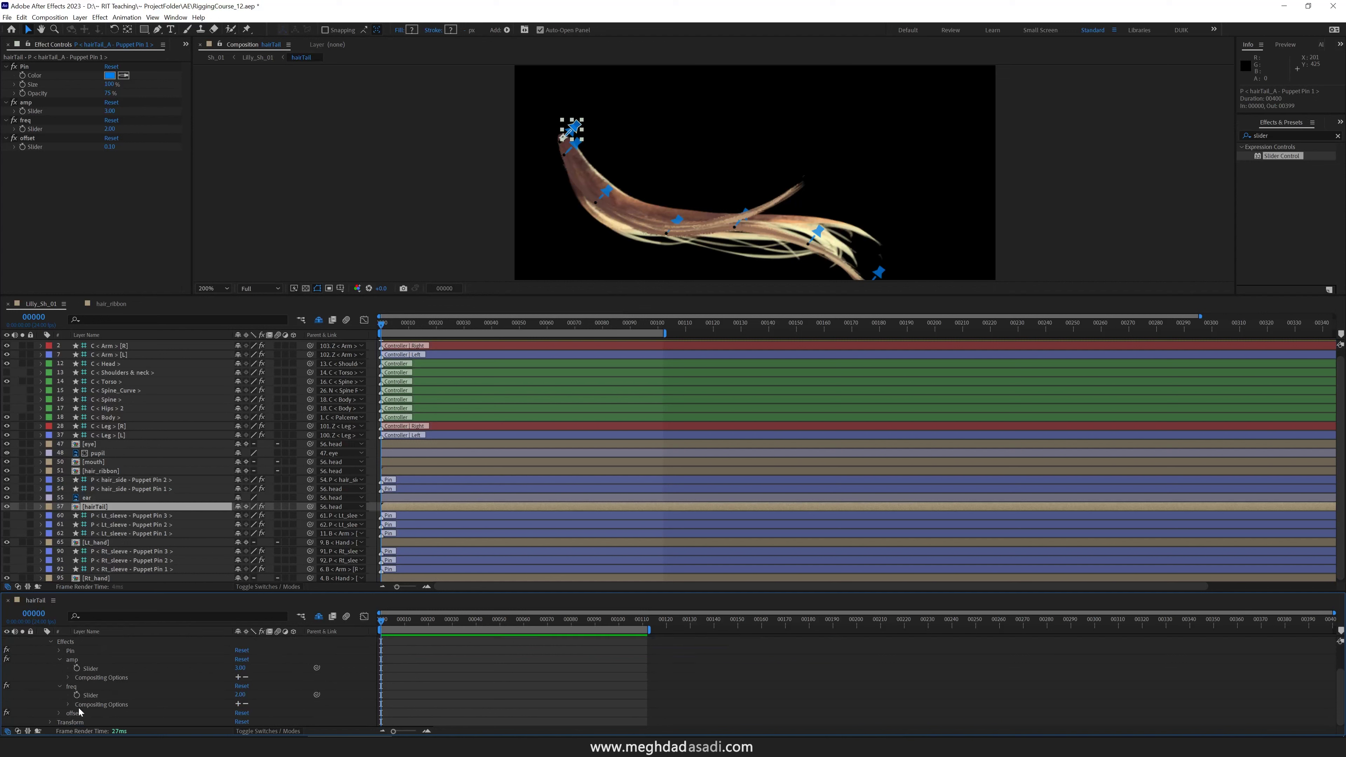
pyautogui.click(59, 713)
pyautogui.click(111, 508)
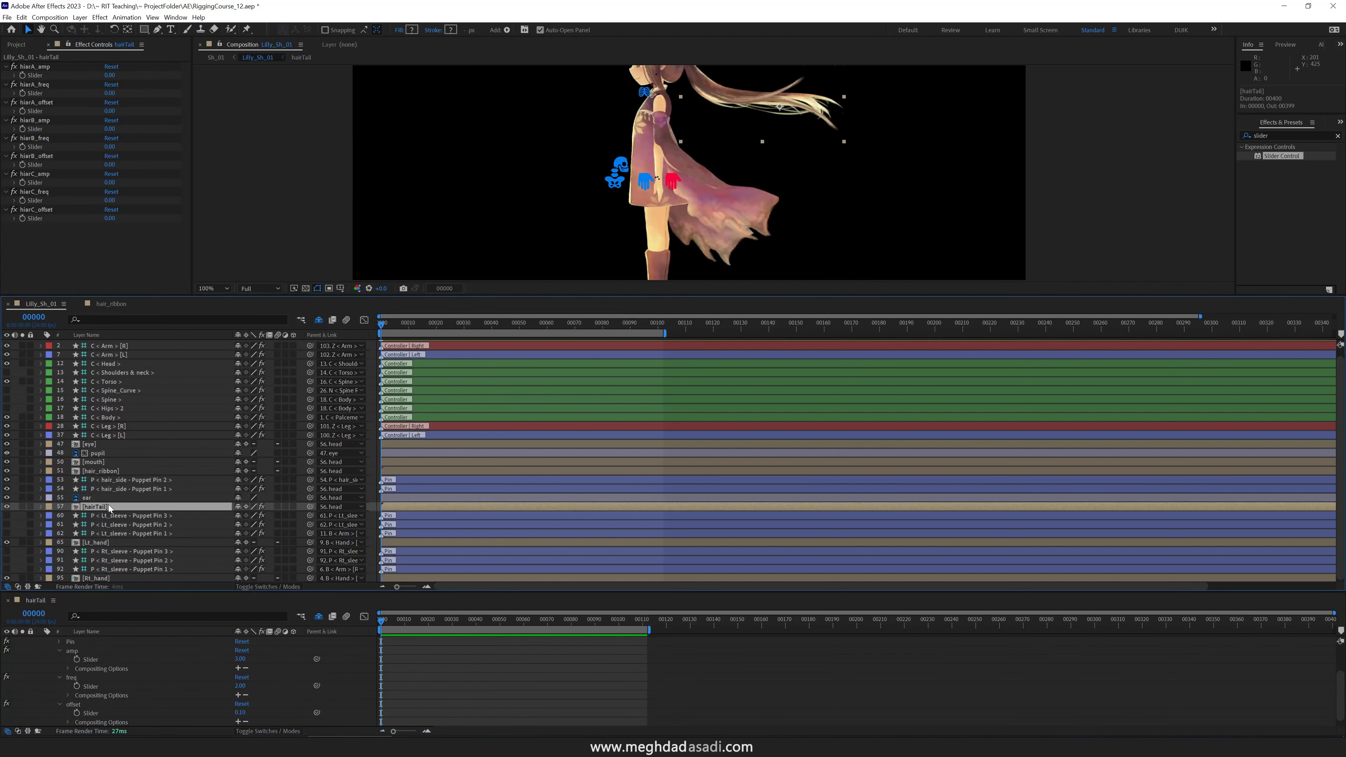
# - Lock the hairTail effect controls and link the amp slider of hairTail_A Puppet Pin 1 to hiarA_amp by expression
pyautogui.click(68, 44)
pyautogui.scroll(2, 129, 674)
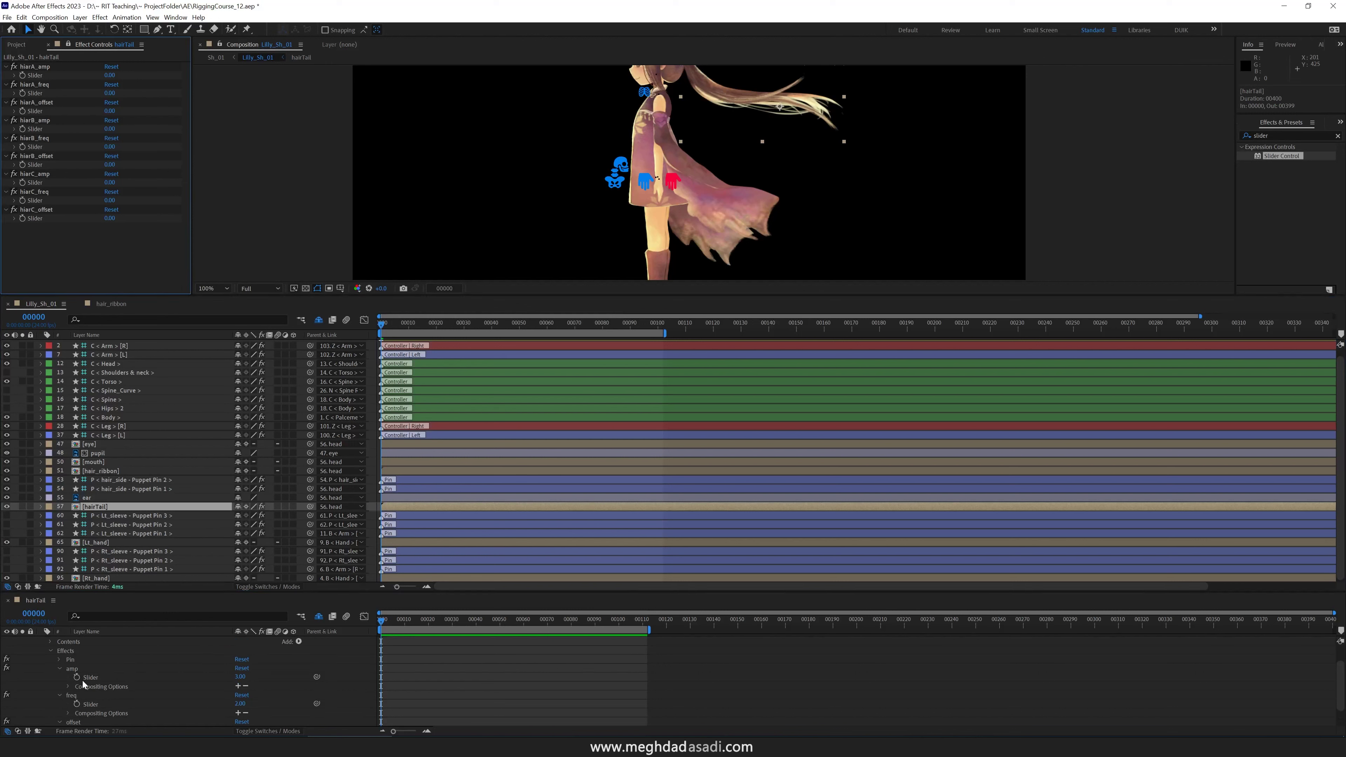
pyautogui.keyDown('alt'); pyautogui.click(77, 678); pyautogui.keyUp('alt')
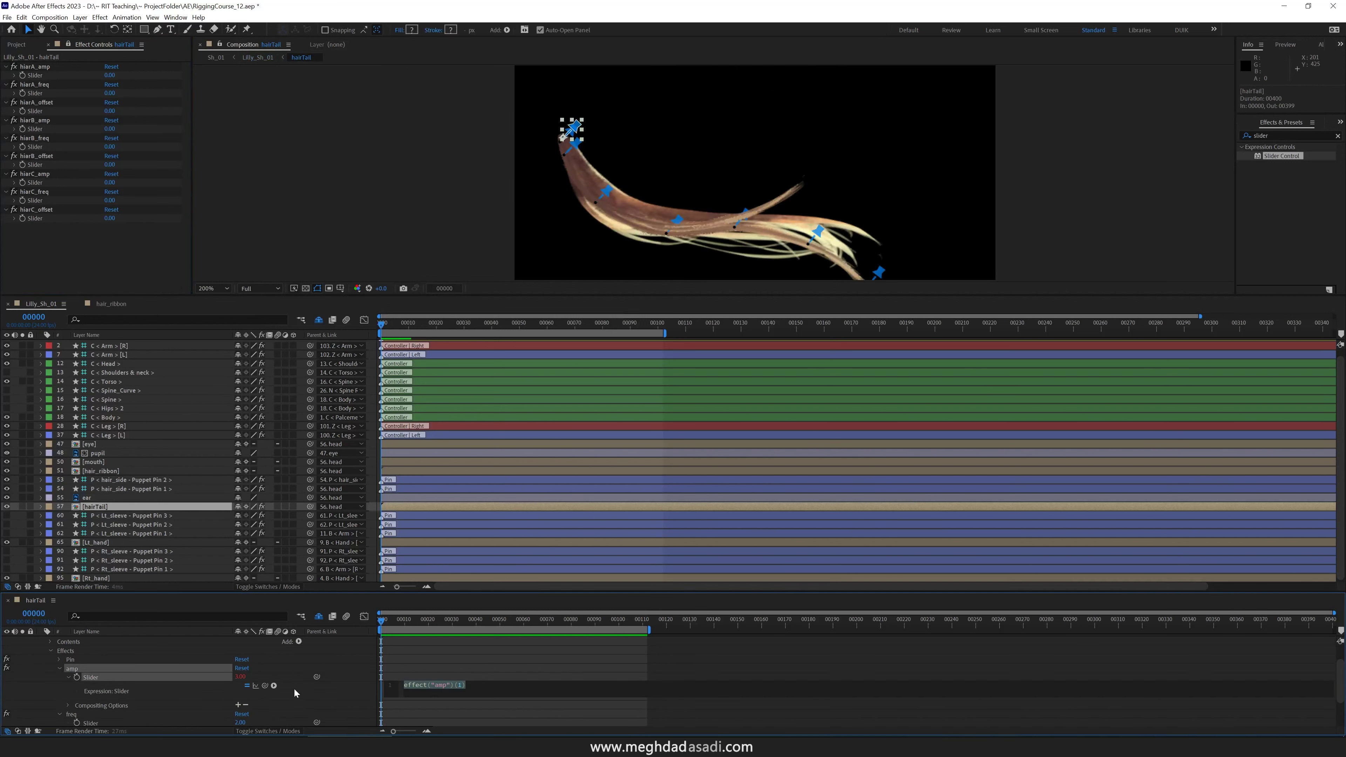
pyautogui.moveTo(264, 686); pyautogui.dragTo(31, 75)
pyautogui.press('KP_Enter')
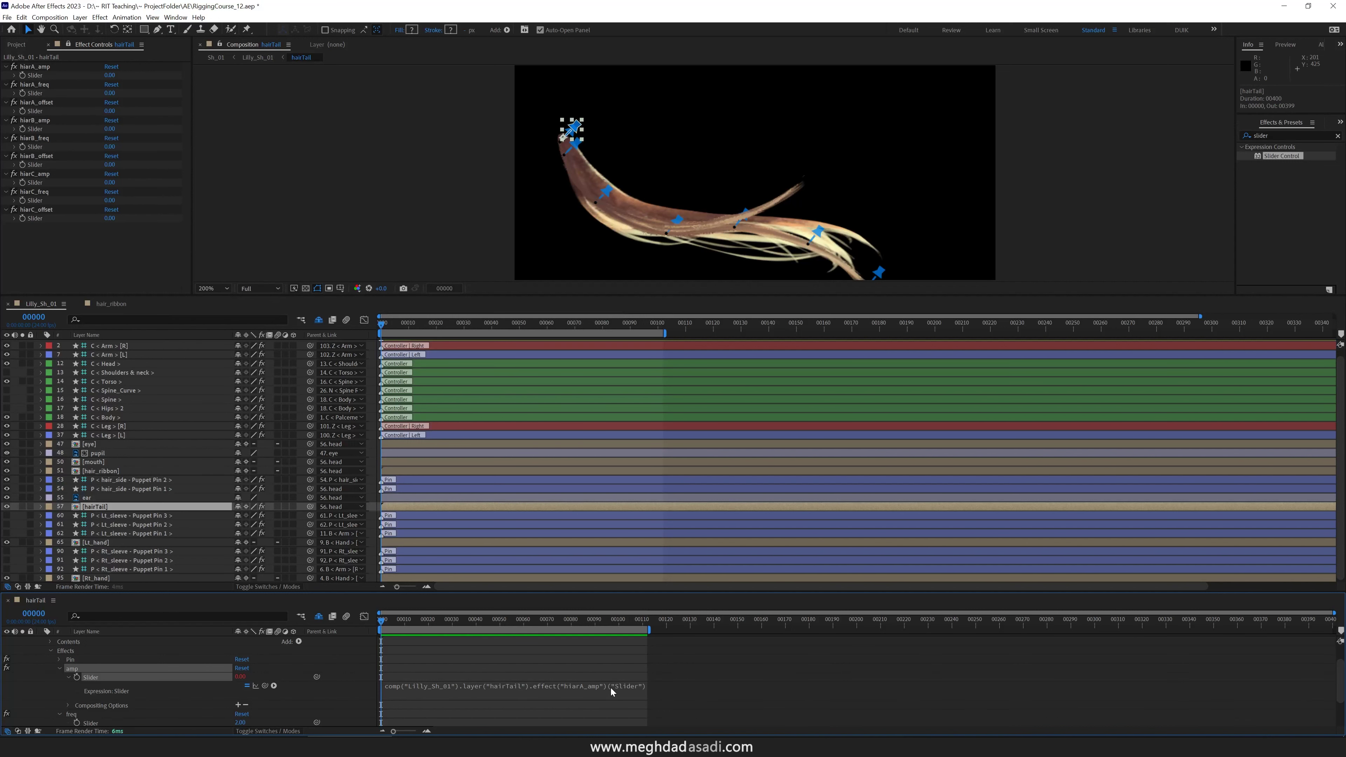
# - Link the freq and offset sliders of hairTail_A Puppet Pin 1 to hiarA_freq and hiarA_offset, and collapse the layer
pyautogui.scroll(-1, 127, 675)
pyautogui.keyDown('alt'); pyautogui.click(77, 697); pyautogui.keyUp('alt')
pyautogui.moveTo(265, 705); pyautogui.dragTo(45, 94)
pyautogui.press('KP_Enter')
pyautogui.scroll(-1, 108, 663)
pyautogui.keyDown('alt'); pyautogui.click(77, 704); pyautogui.keyUp('alt')
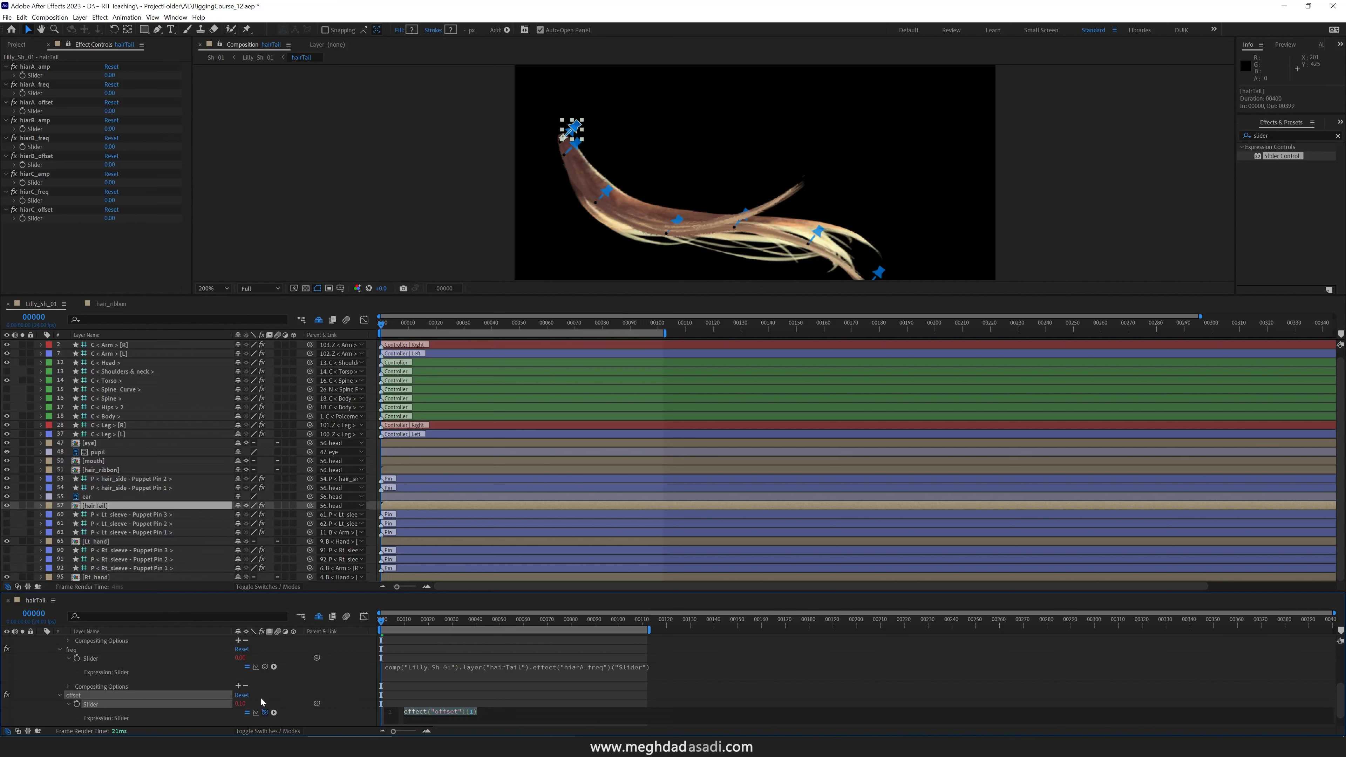
pyautogui.moveTo(317, 703); pyautogui.dragTo(37, 111)
pyautogui.scroll(3, 127, 675)
pyautogui.click(40, 659)
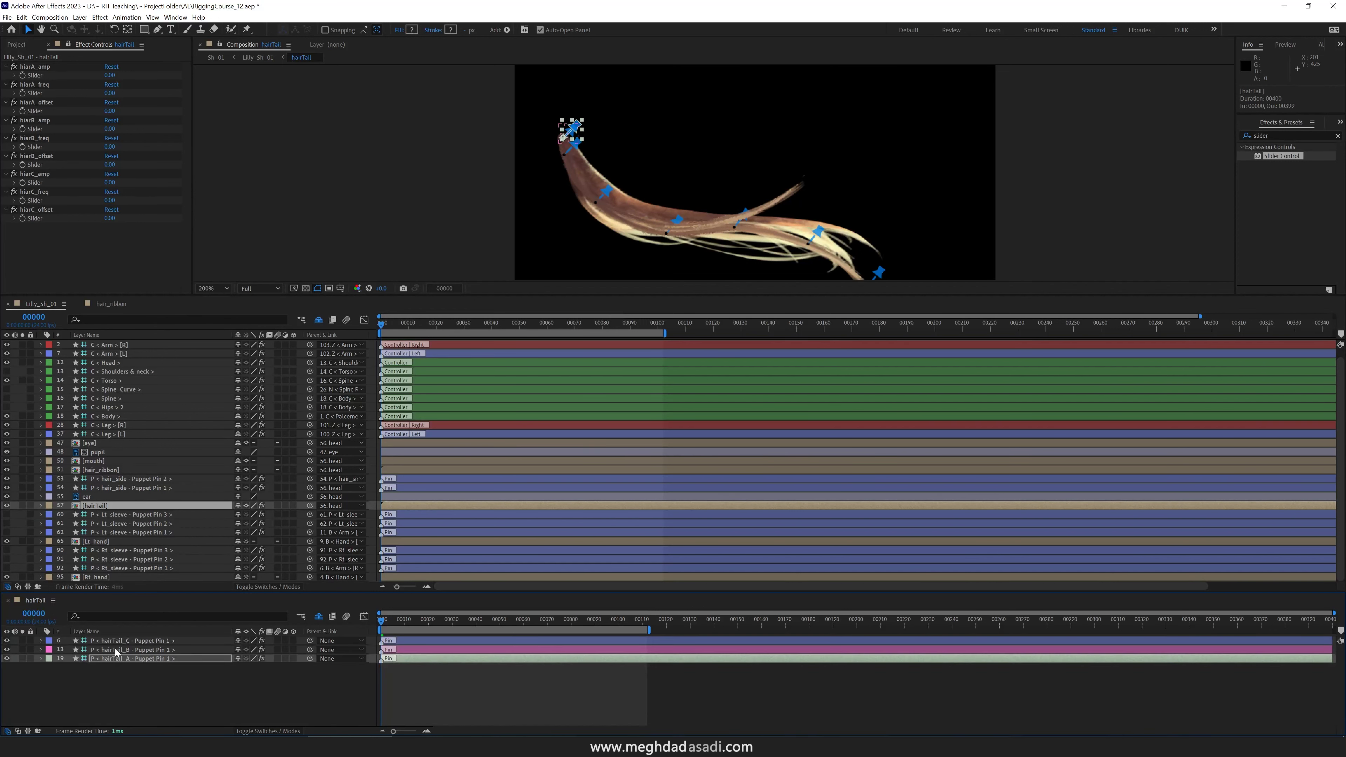
# - Expand the amp, freq and offset sliders of hairTail_B Puppet Pin 1 and enlarge the hairTail timeline
pyautogui.click(114, 651)
pyautogui.click(40, 649)
pyautogui.scroll(-1, 53, 673)
pyautogui.click(60, 686)
pyautogui.click(50, 659)
pyautogui.click(60, 677)
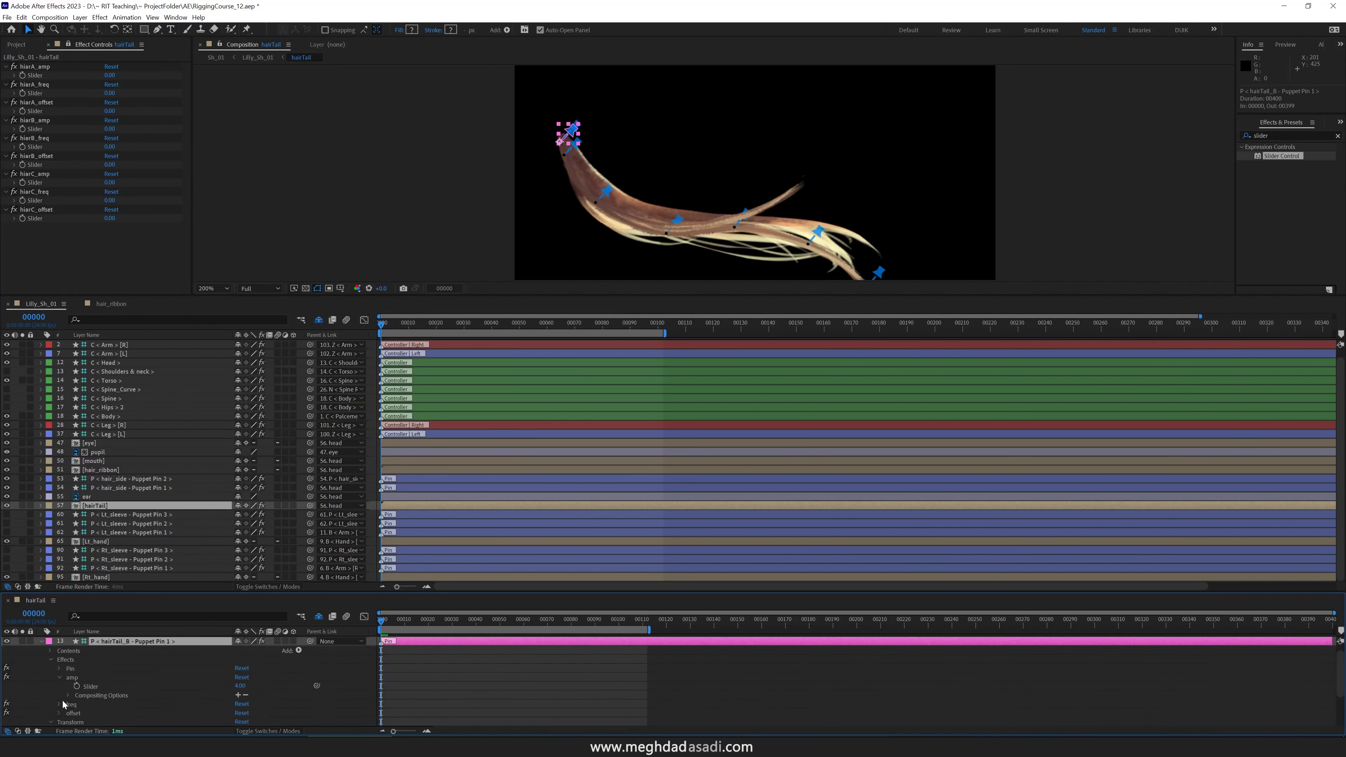
pyautogui.click(59, 703)
pyautogui.scroll(-1, 63, 706)
pyautogui.click(59, 704)
pyautogui.moveTo(114, 592); pyautogui.dragTo(131, 532)
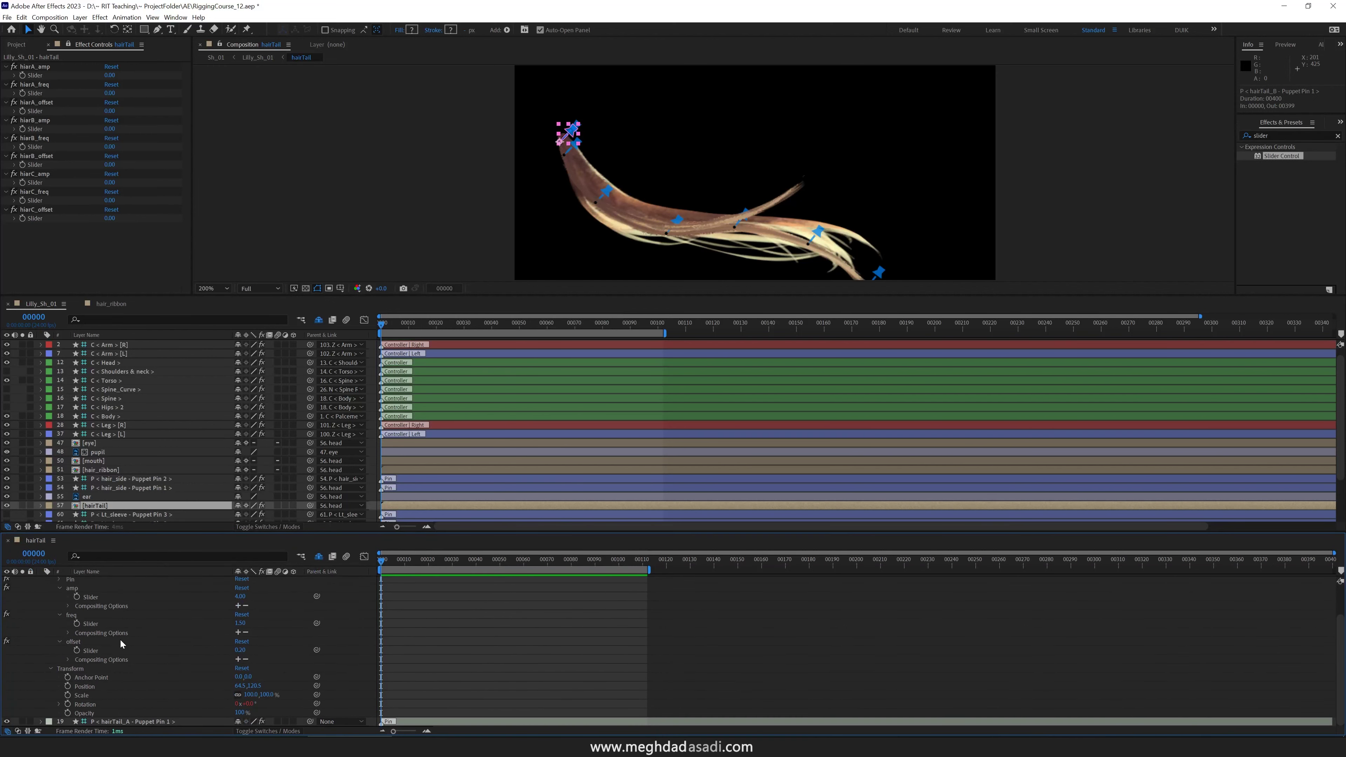
# - Link the amp, freq and offset sliders of hairTail_B Puppet Pin 1 to hiarB_amp, hiarB_freq and hiarB_offset, and collapse the layer
pyautogui.scroll(1, 122, 641)
pyautogui.keyDown('alt'); pyautogui.click(77, 625); pyautogui.keyUp('alt')
pyautogui.moveTo(265, 632); pyautogui.dragTo(35, 129)
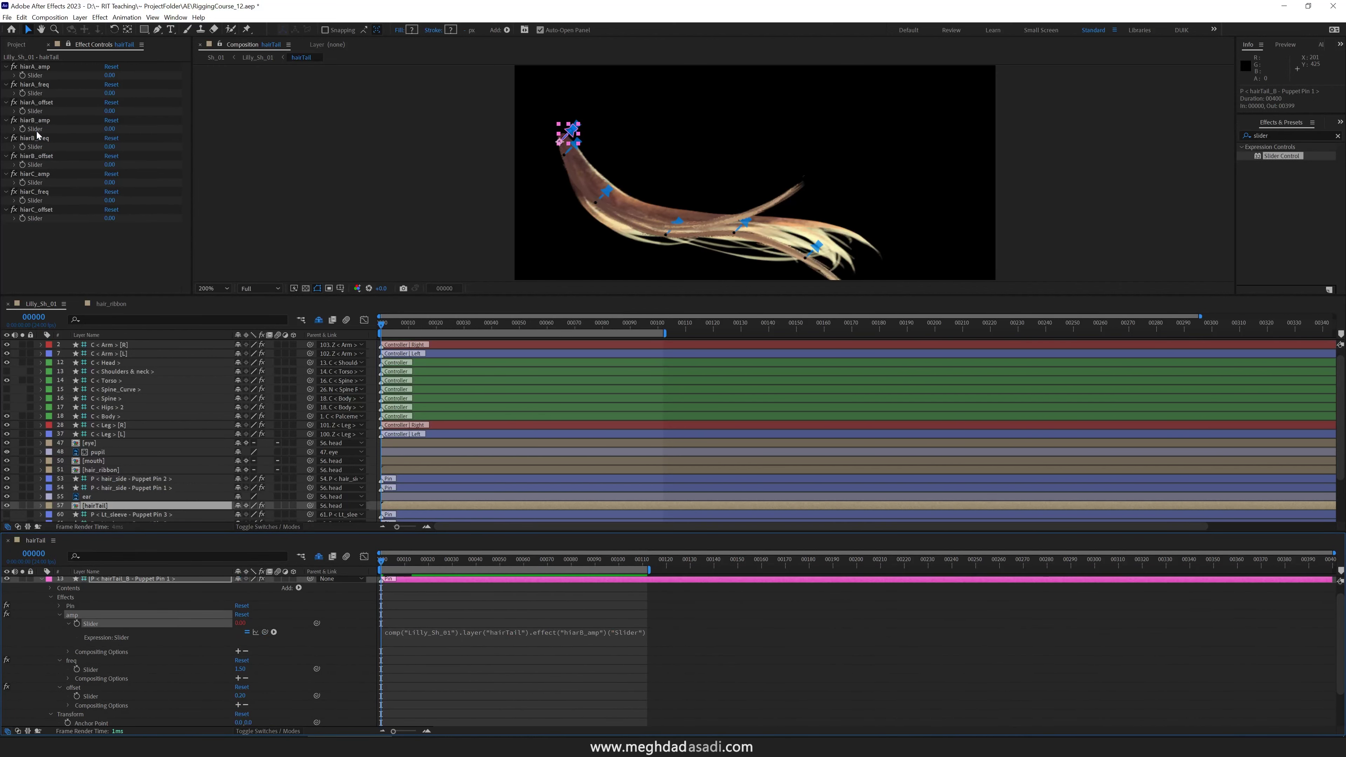
pyautogui.keyDown('alt'); pyautogui.click(77, 670); pyautogui.keyUp('alt')
pyautogui.moveTo(265, 677); pyautogui.dragTo(35, 146)
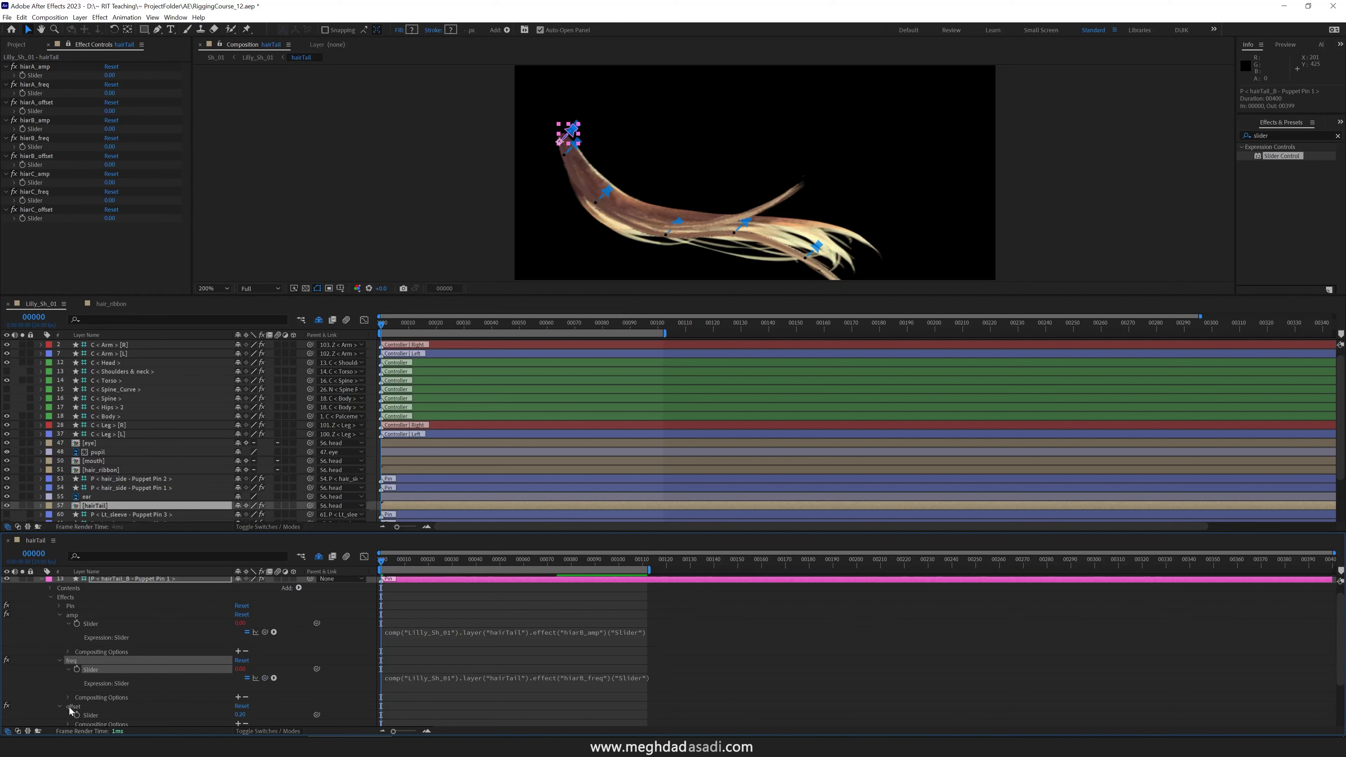
pyautogui.keyDown('alt'); pyautogui.click(77, 715); pyautogui.keyUp('alt')
pyautogui.moveTo(265, 721); pyautogui.dragTo(36, 165)
pyautogui.click(38, 636)
pyautogui.scroll(2, 61, 613)
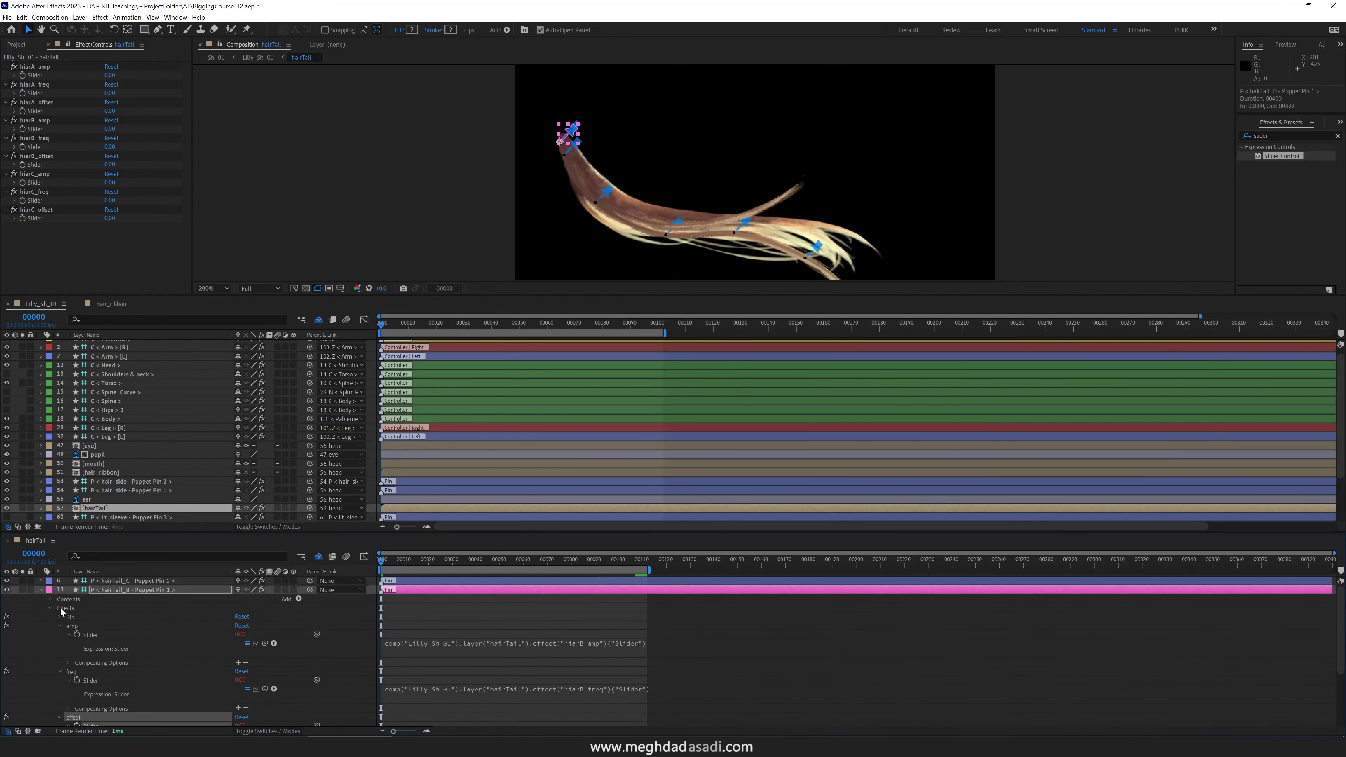
pyautogui.click(42, 590)
# - Expand hairTail_C Puppet Pin 1 and link its amp, freq and offset sliders to hiarC_amp, hiarC_freq and hiarC_offset
pyautogui.click(42, 581)
pyautogui.click(50, 600)
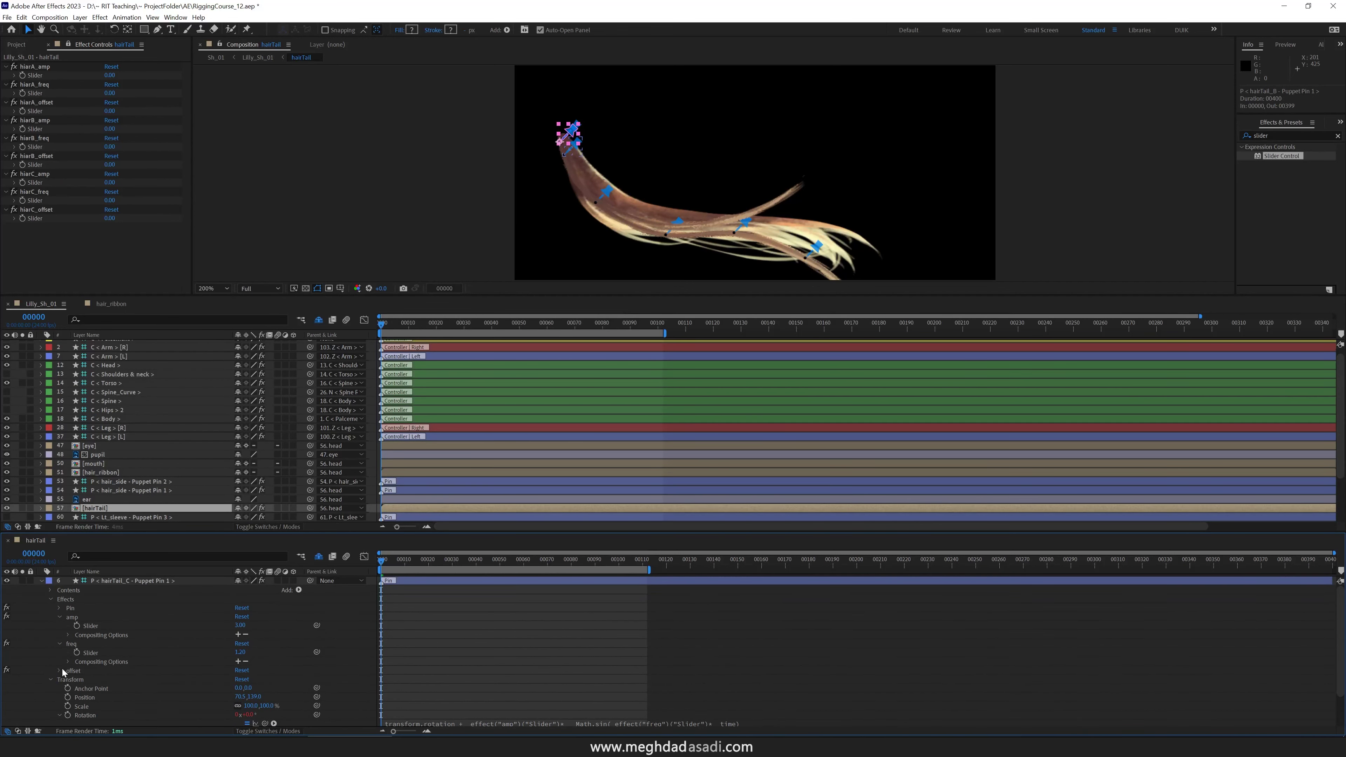
pyautogui.keyDown('alt'); pyautogui.click(77, 626); pyautogui.keyUp('alt')
pyautogui.moveTo(265, 634); pyautogui.dragTo(36, 182)
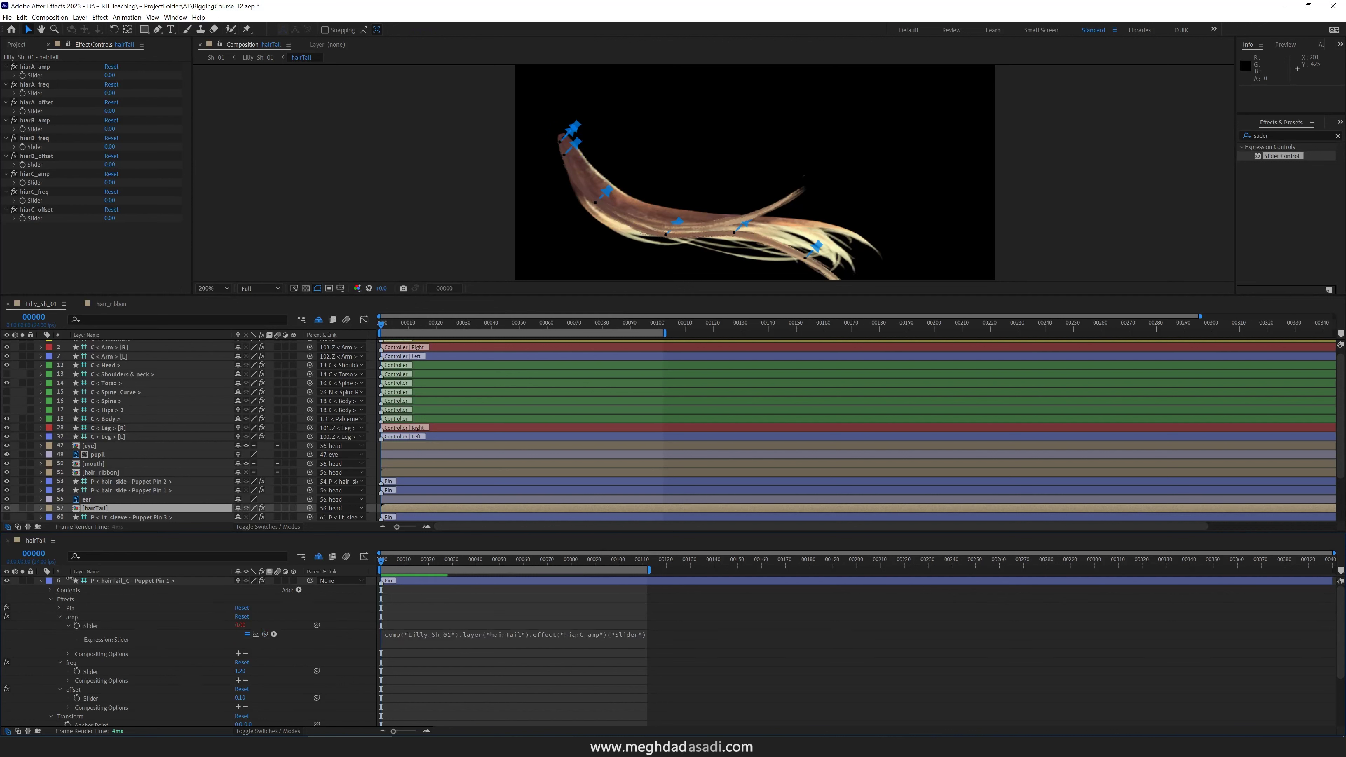
pyautogui.keyDown('alt'); pyautogui.click(76, 671); pyautogui.keyUp('alt')
pyautogui.moveTo(265, 680); pyautogui.dragTo(35, 200)
pyautogui.keyDown('alt'); pyautogui.click(77, 718); pyautogui.keyUp('alt')
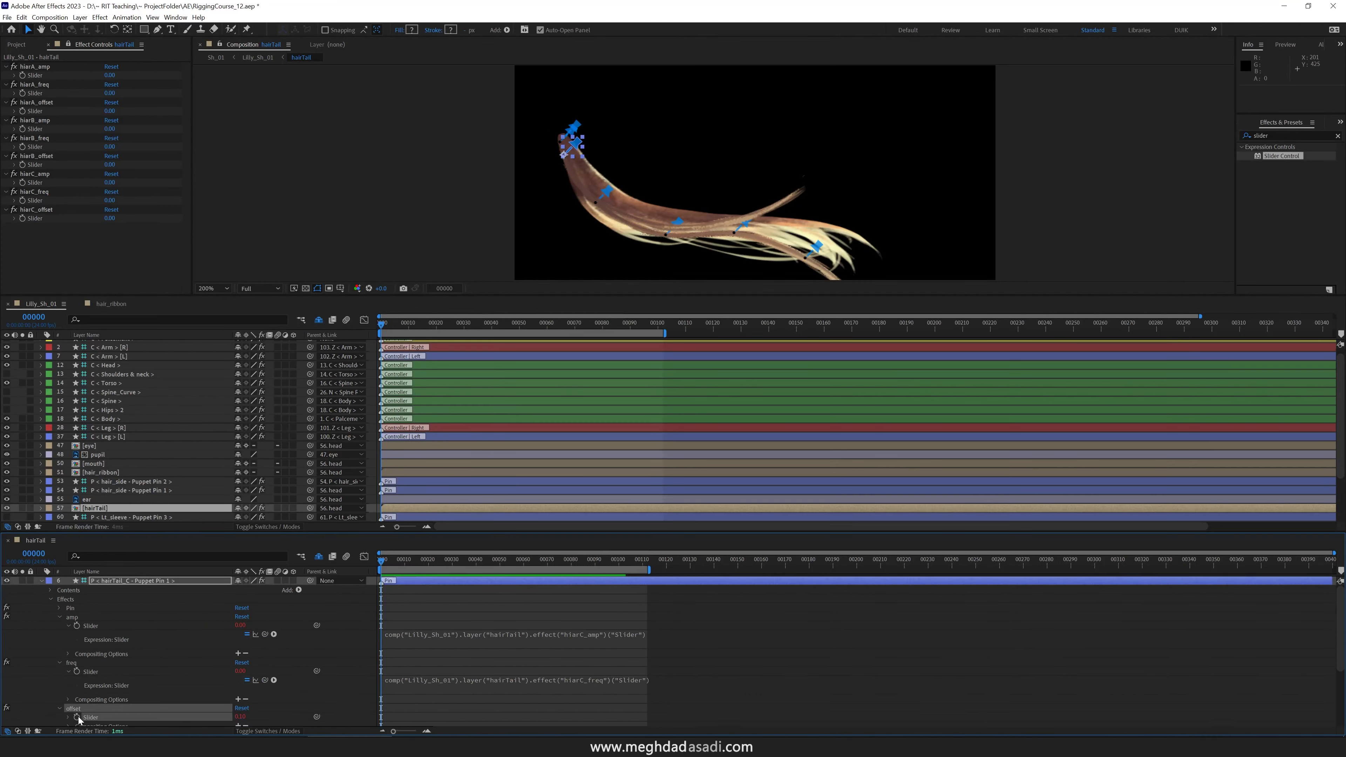
pyautogui.moveTo(265, 719); pyautogui.dragTo(35, 218)
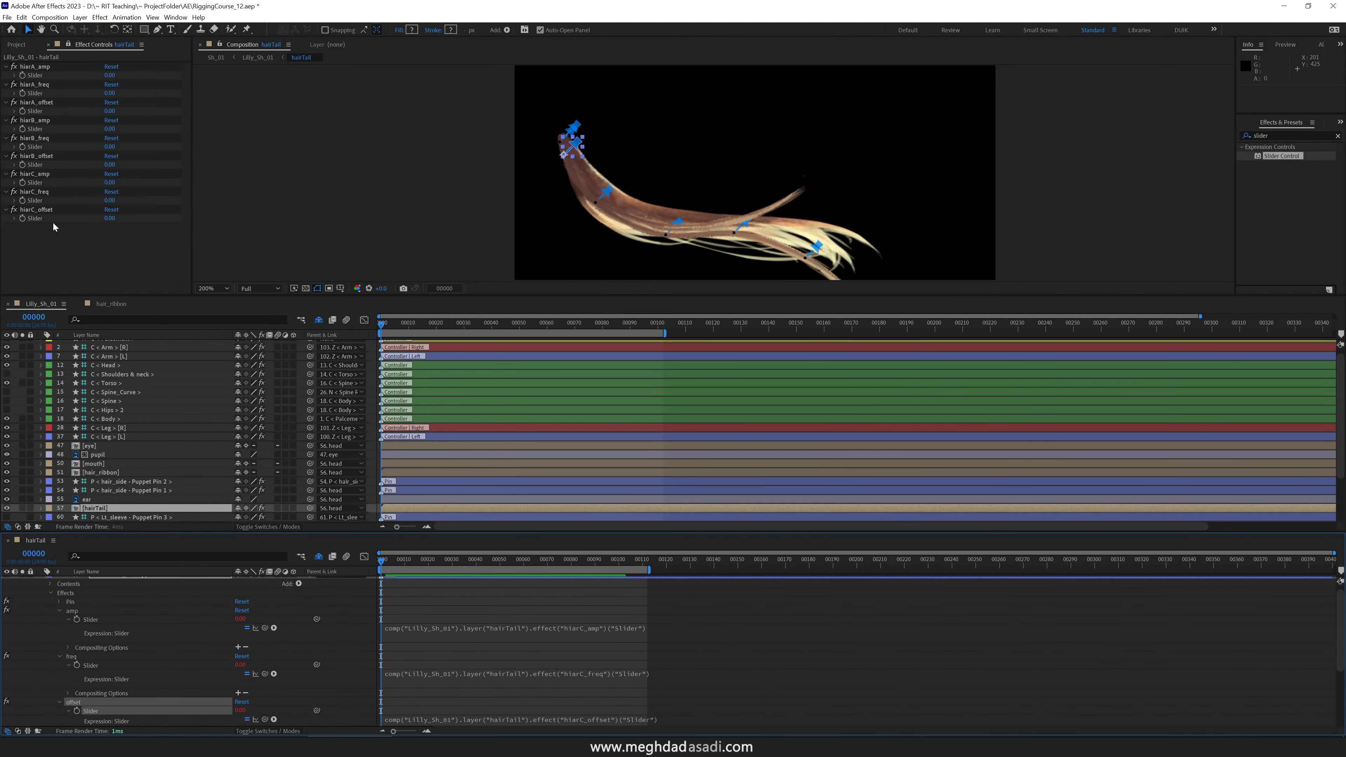
# - Close the hairTail timeline and select the hairTail layer in Lilly_Sh_01
pyautogui.click(8, 540)
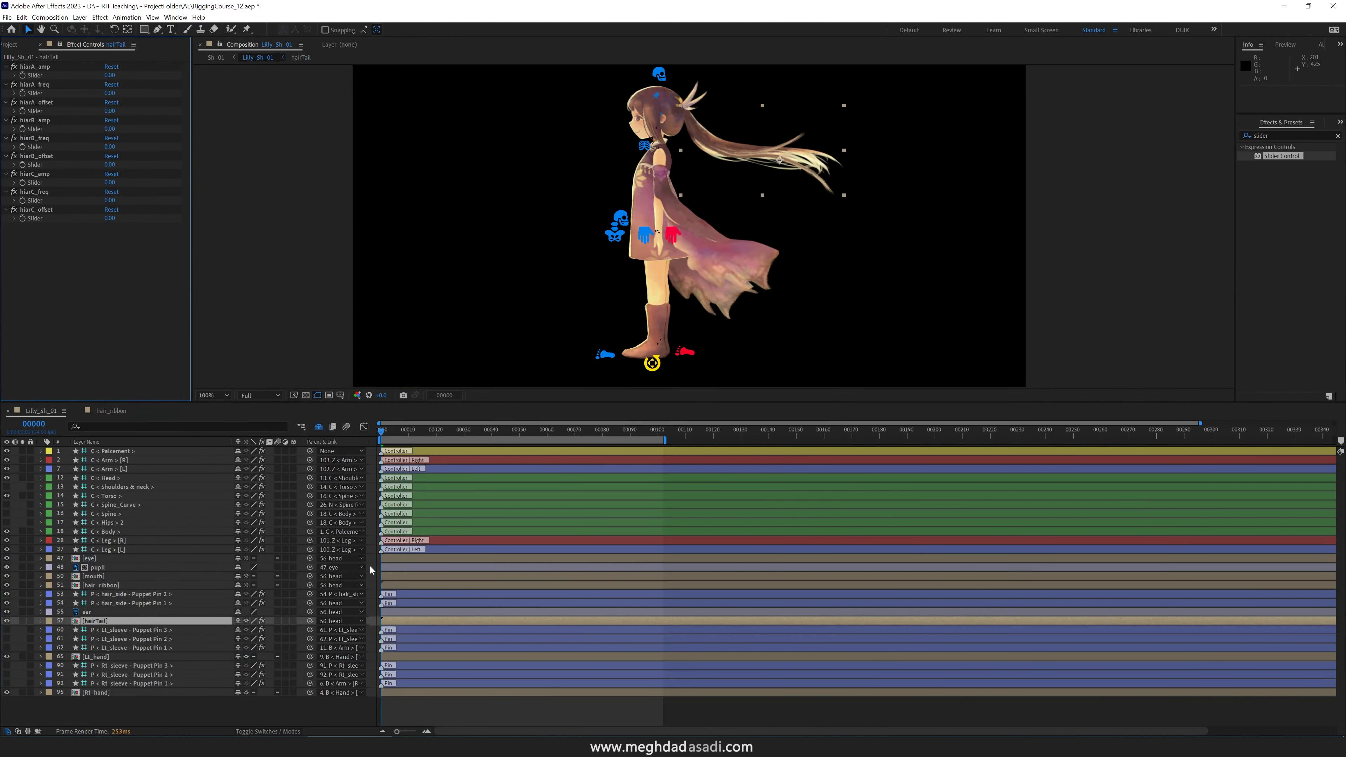
pyautogui.click(157, 625)
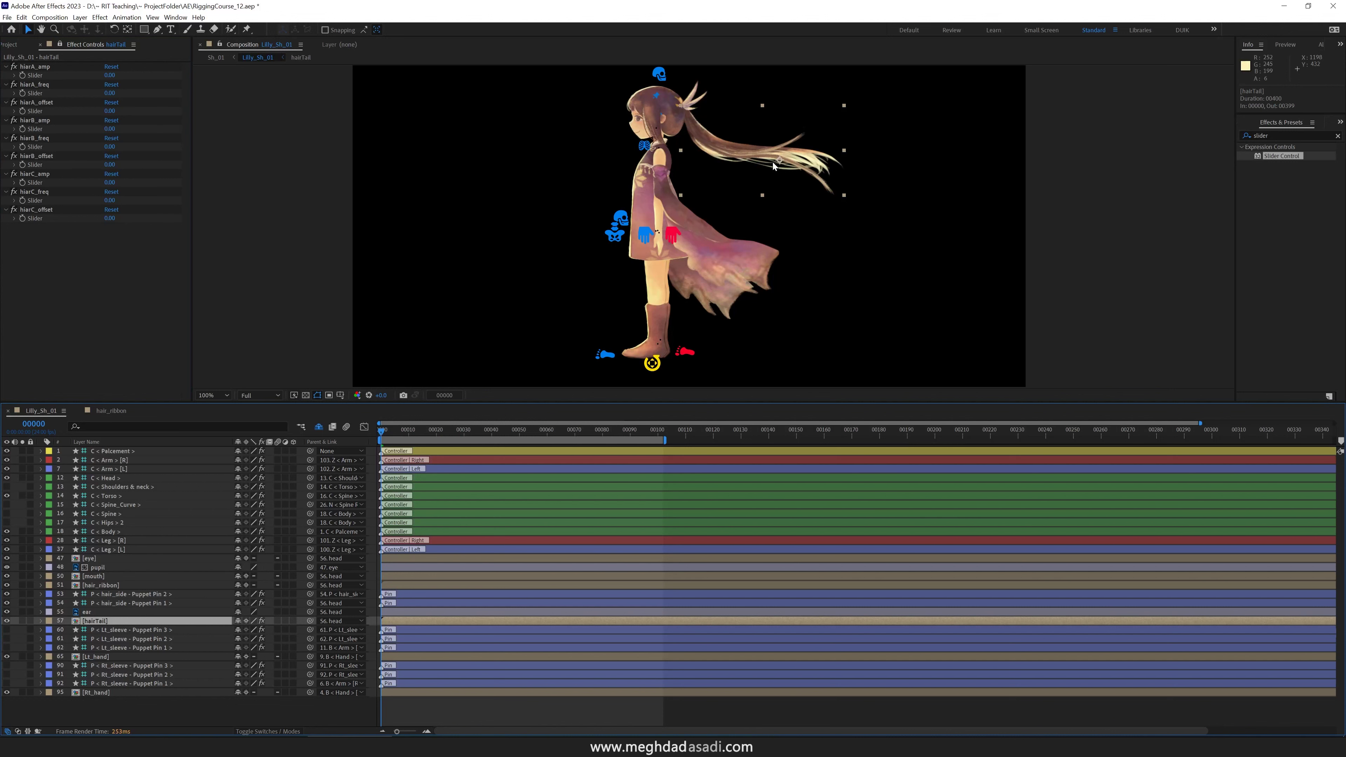
pyautogui.moveTo(547, 227)
pyautogui.mouseDown()
pyautogui.moveTo(520, 252)
pyautogui.moveTo(526, 212)
pyautogui.mouseUp()
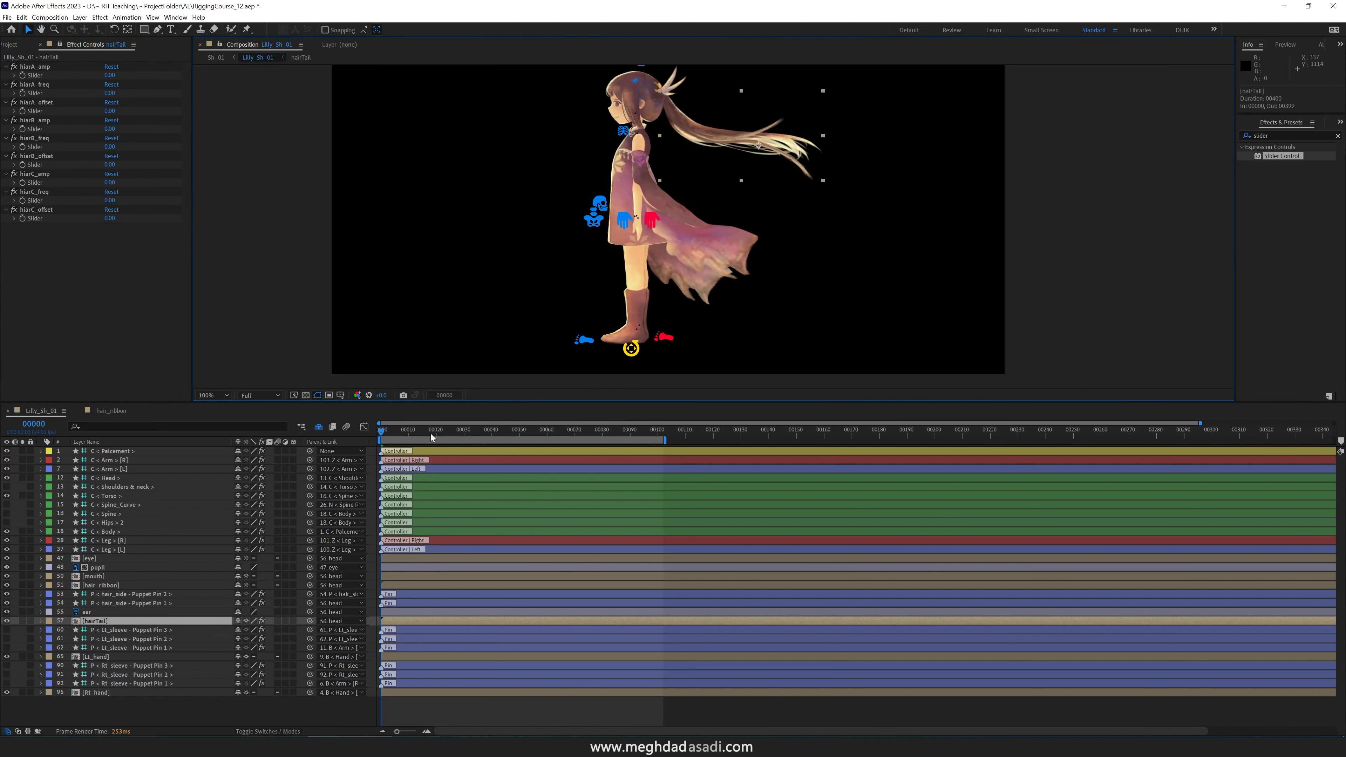
# - Set the hairTail layer's hiarA_amp to 3, hiarA_freq to 1 and hiarA_offset to 0.1
pyautogui.click(110, 74)
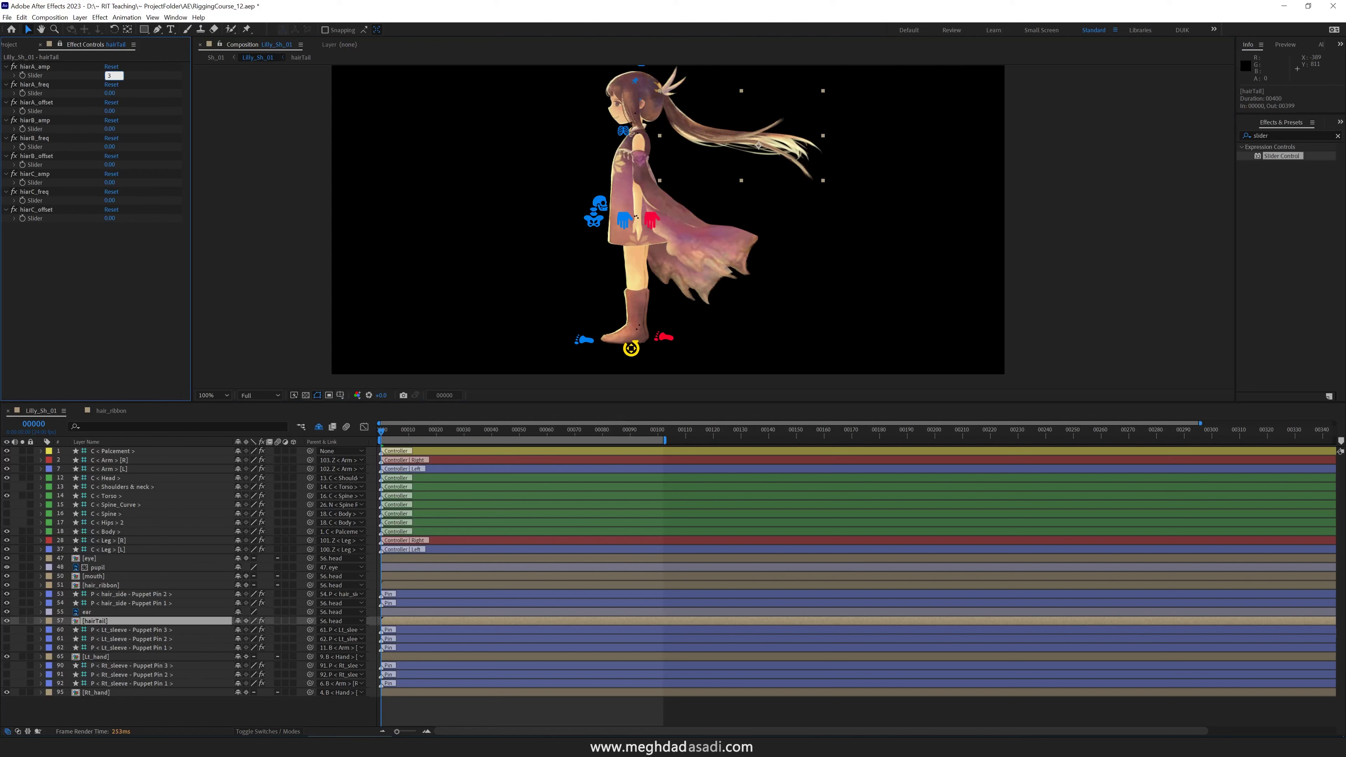
pyautogui.press('Tab')
pyautogui.write('1')
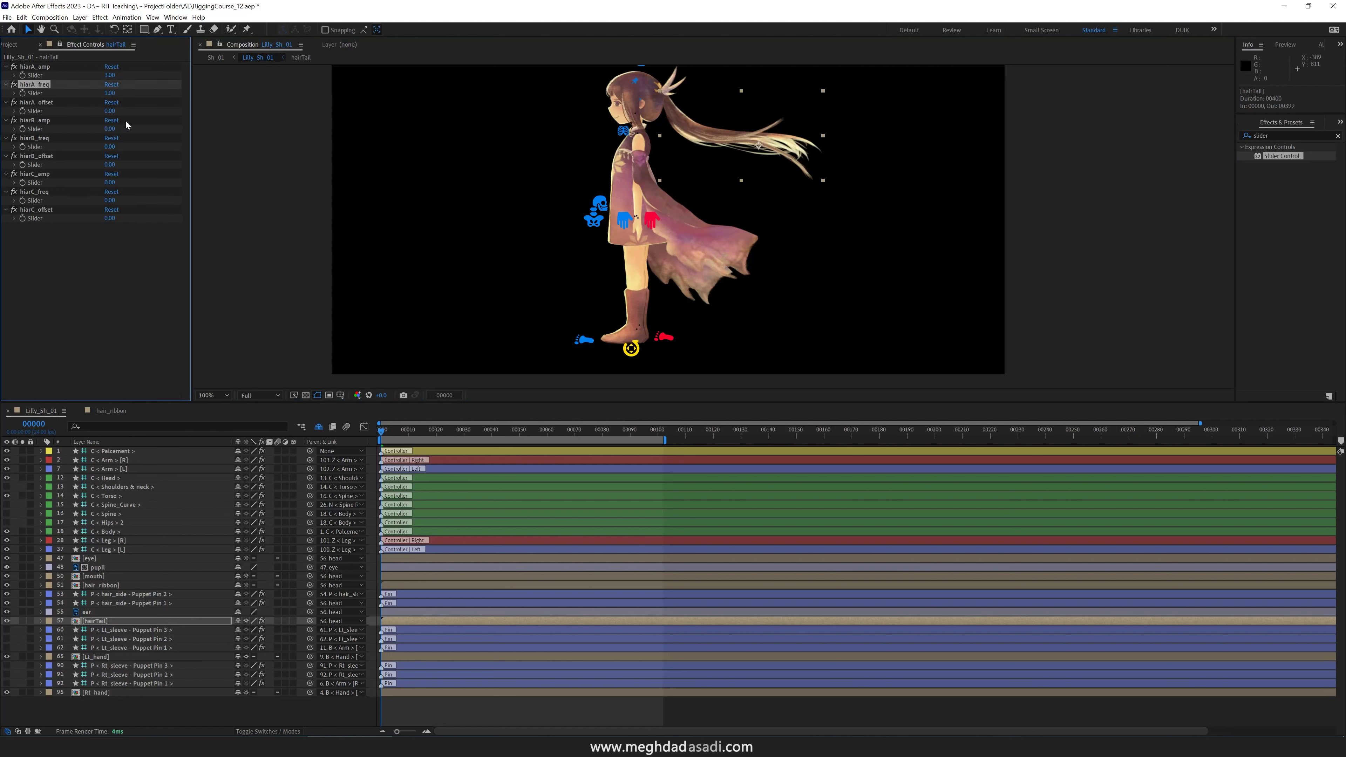
pyautogui.press('Tab')
pyautogui.write('.1')
pyautogui.press('Return')
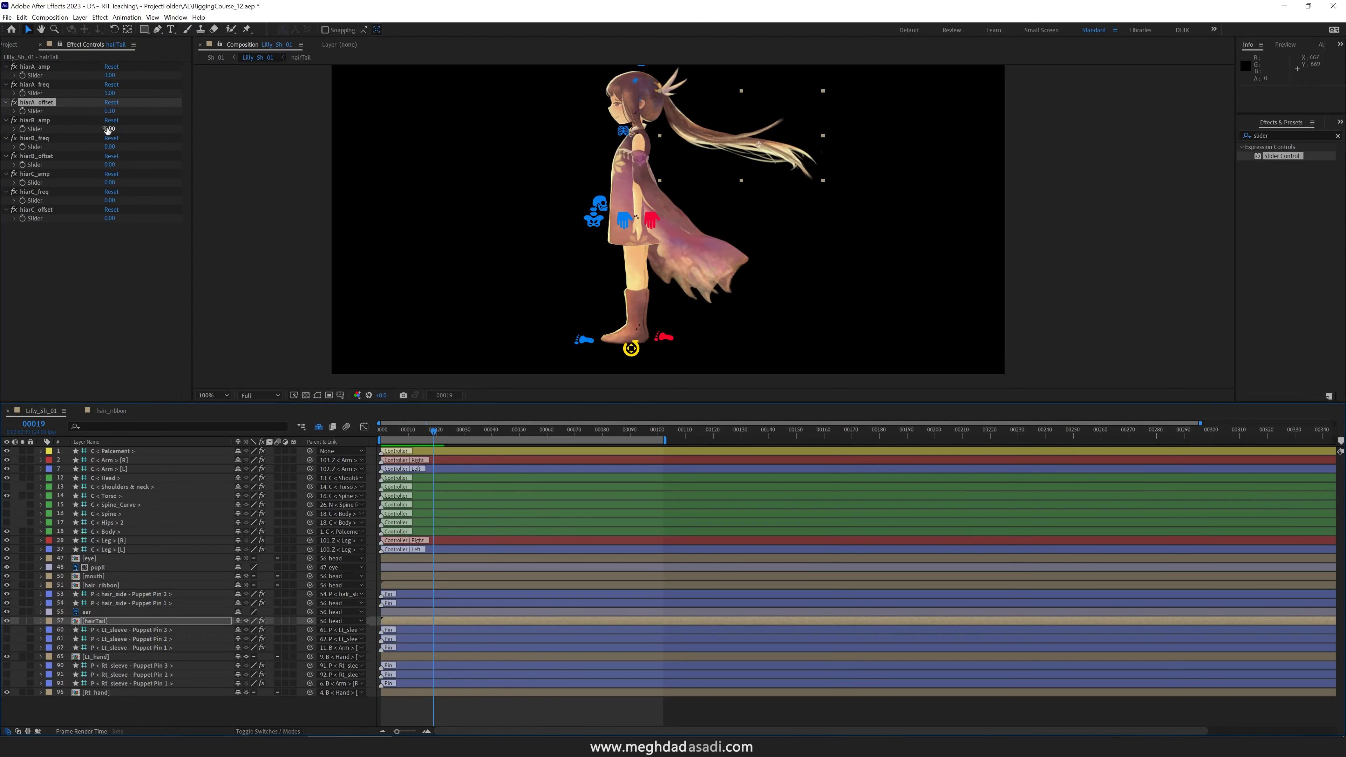
# - Set the hairTail layer's hiarB_amp to 4 and hiarB_freq to 2
pyautogui.click(109, 129)
pyautogui.write('4')
pyautogui.press('Return')
pyautogui.click(110, 146)
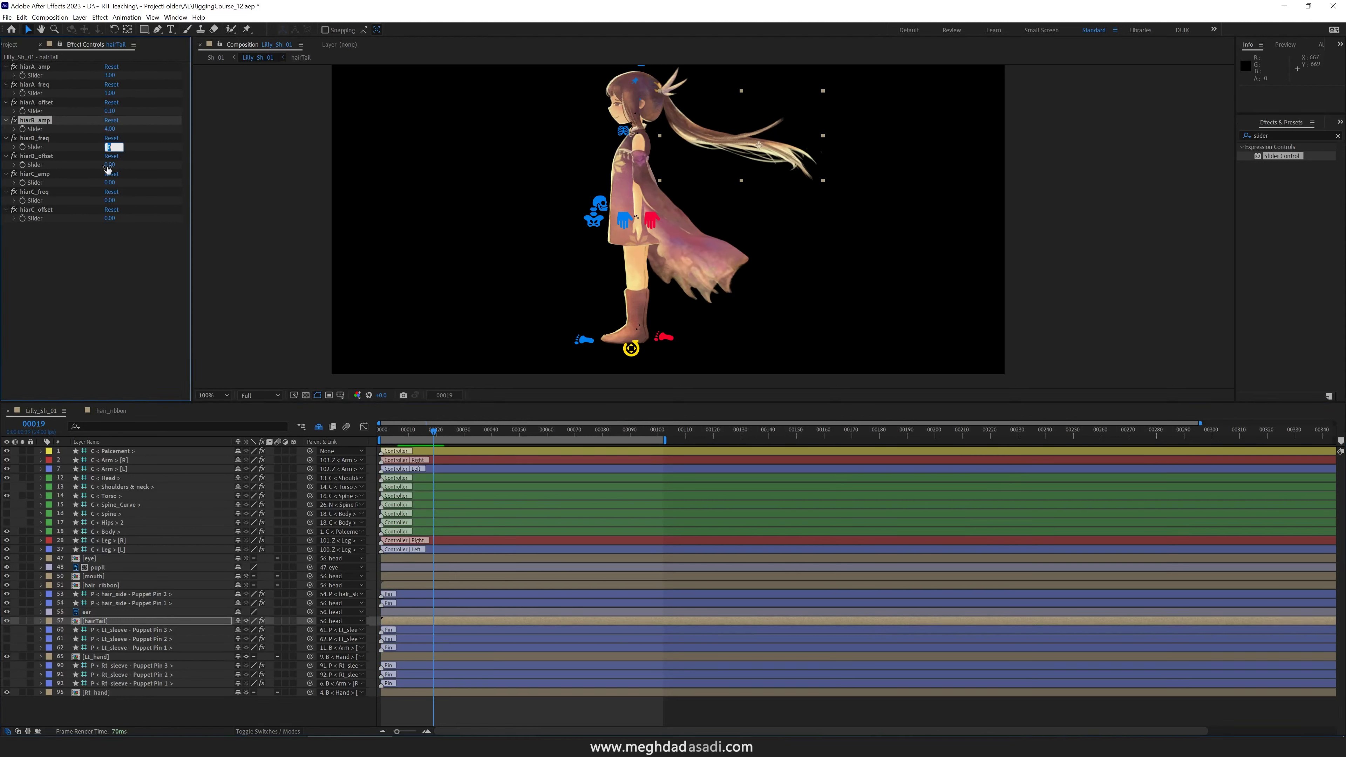
pyautogui.write('2')
pyautogui.press('Return')
# - Raise hiarB_amp to 7 and set hiarB_offset to 0.15
pyautogui.click(109, 130)
pyautogui.write('7')
pyautogui.press('Return')
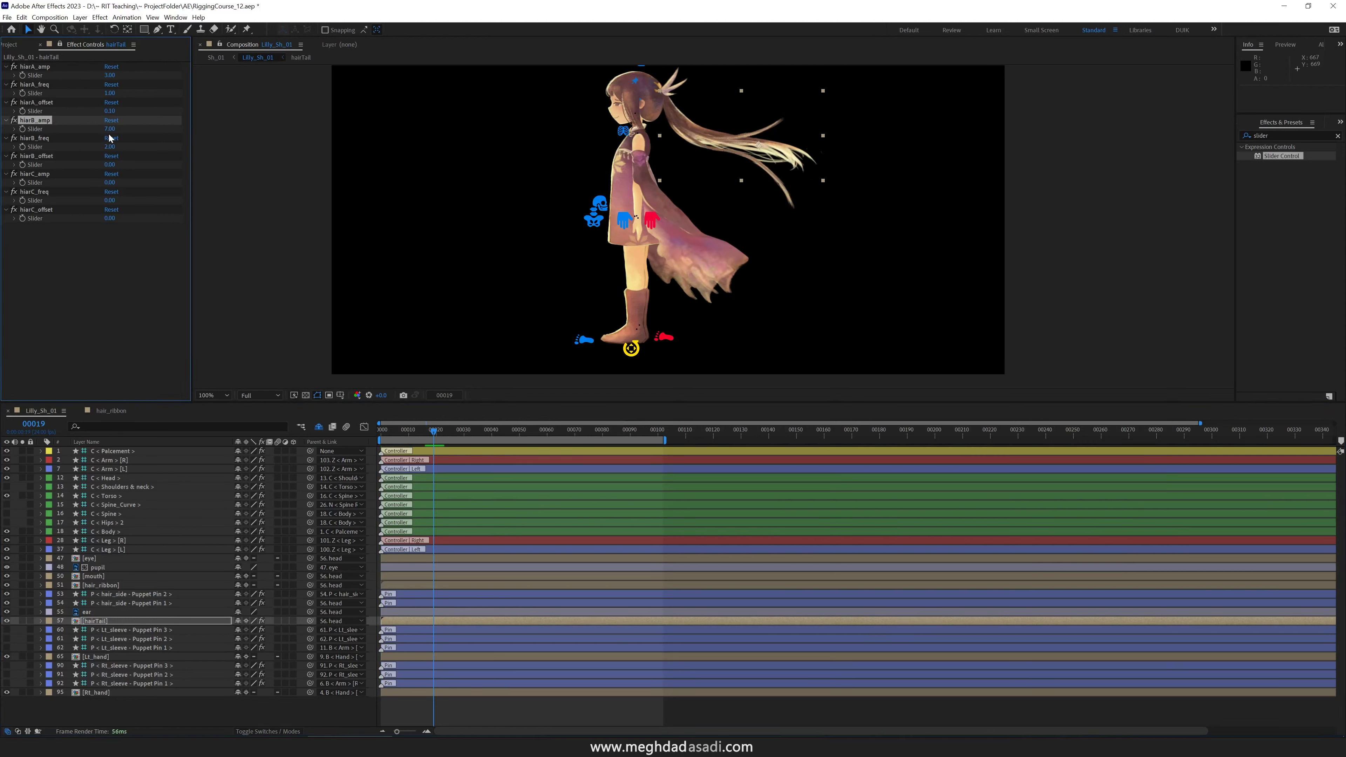
pyautogui.click(110, 164)
pyautogui.write('.1')
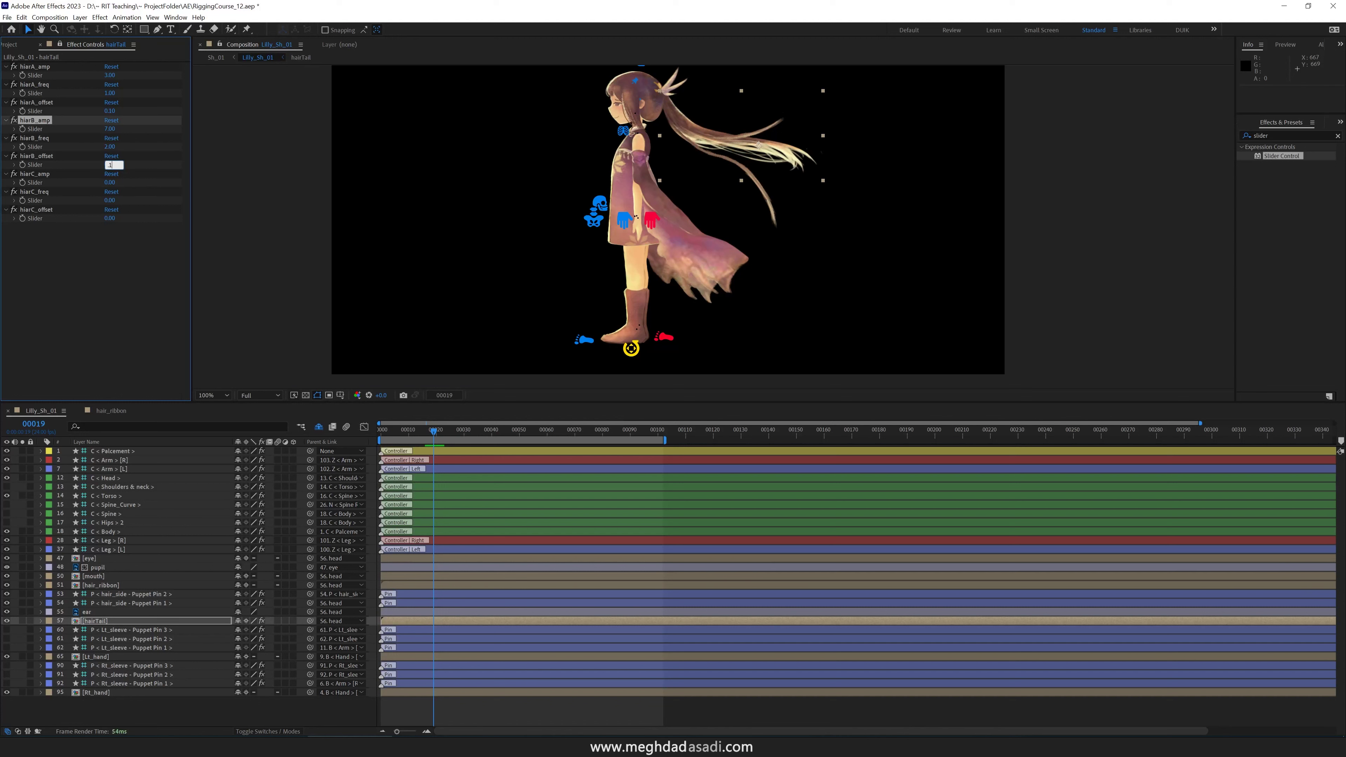
pyautogui.write('5')
pyautogui.press('Return')
# - Set the hairTail layer's hiarC_amp to 6, hiarC_freq to 1.5 and hiarC_offset to 0.12
pyautogui.click(109, 182)
pyautogui.write('6')
pyautogui.press('Return')
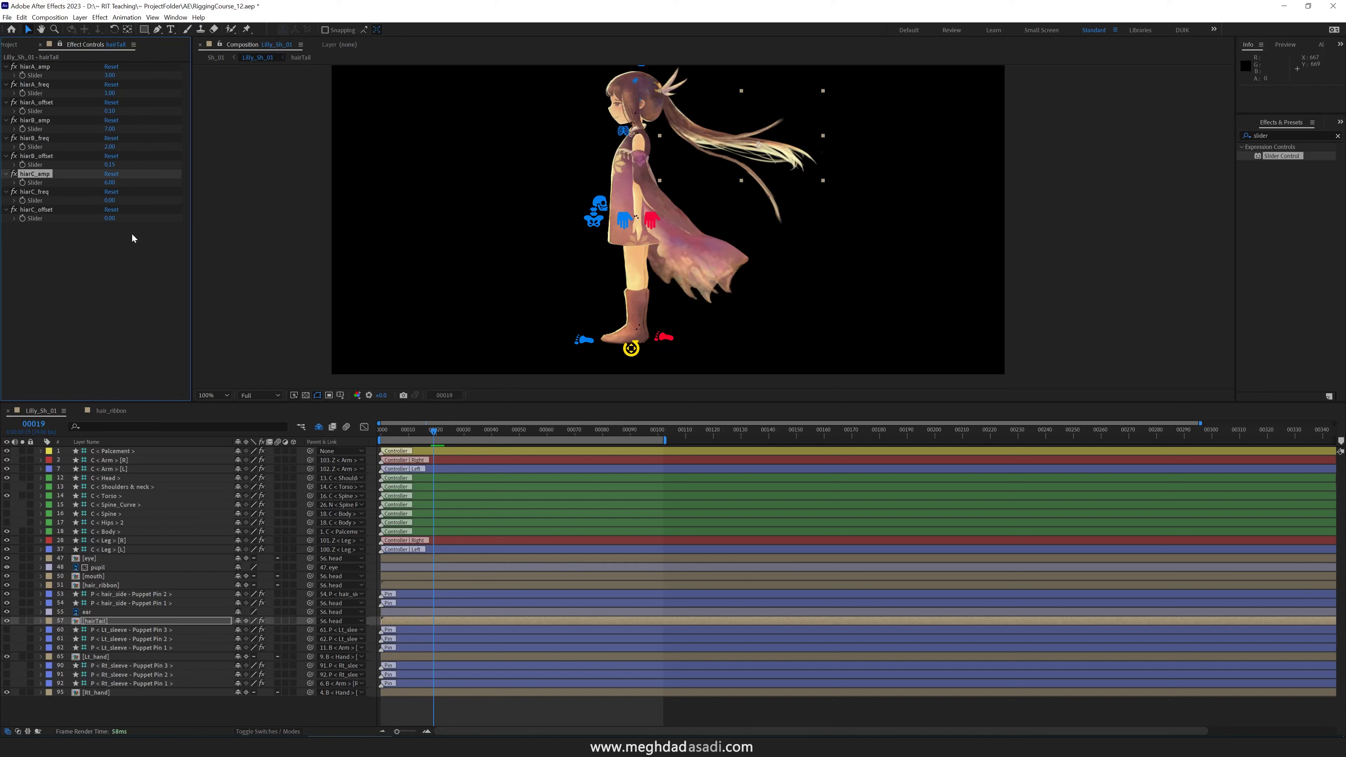
pyautogui.click(109, 201)
pyautogui.write('1.5')
pyautogui.press('Return')
pyautogui.click(110, 219)
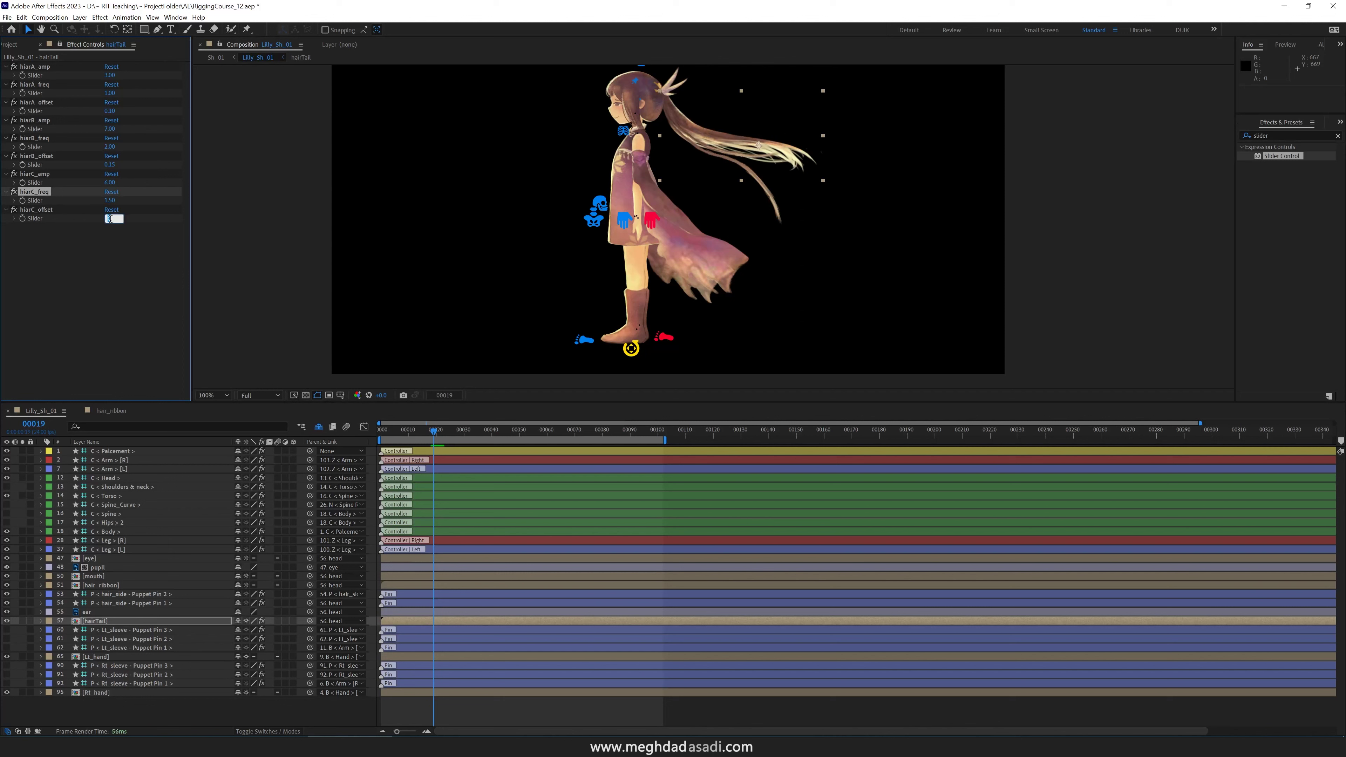
pyautogui.write('.12')
pyautogui.press('Return')
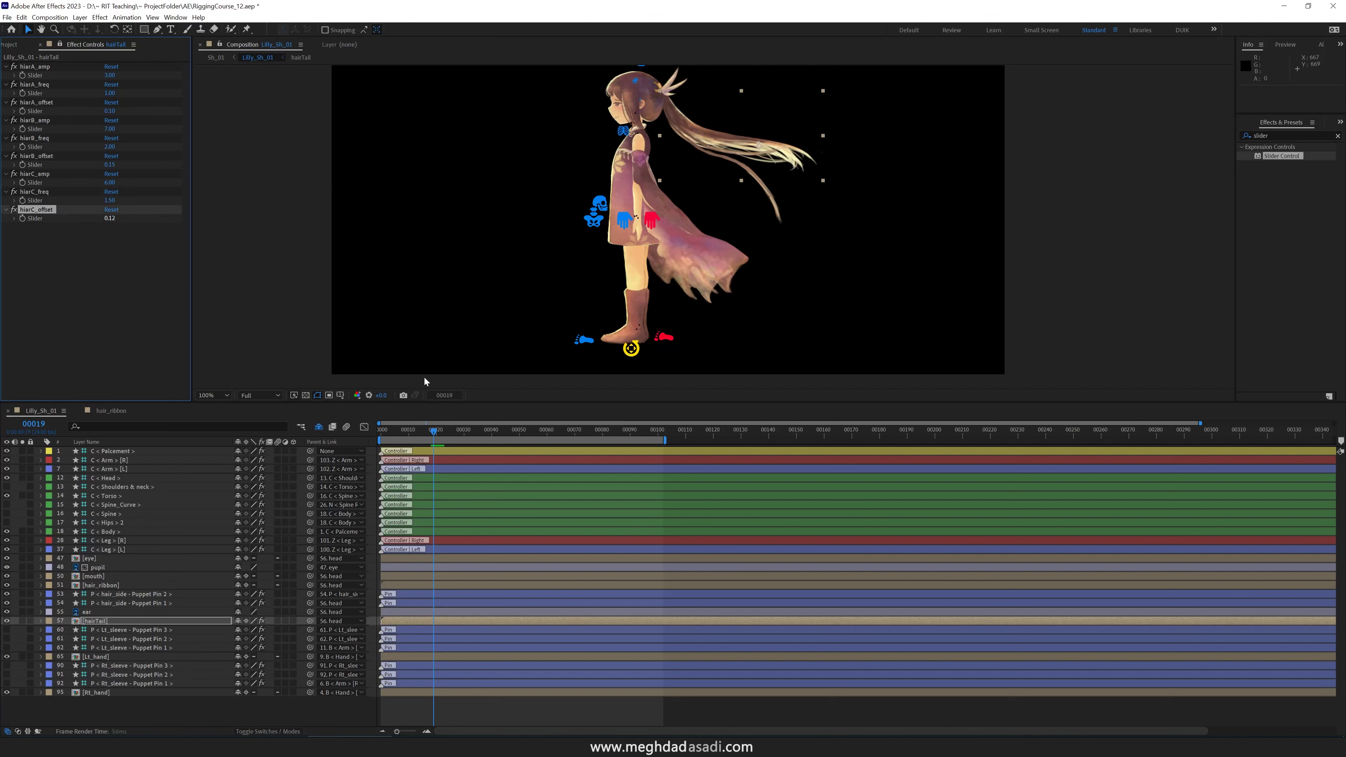
# - Preview the hair animation in Lilly_Sh_01 from frame 0
pyautogui.click(379, 431)
pyautogui.press('space')
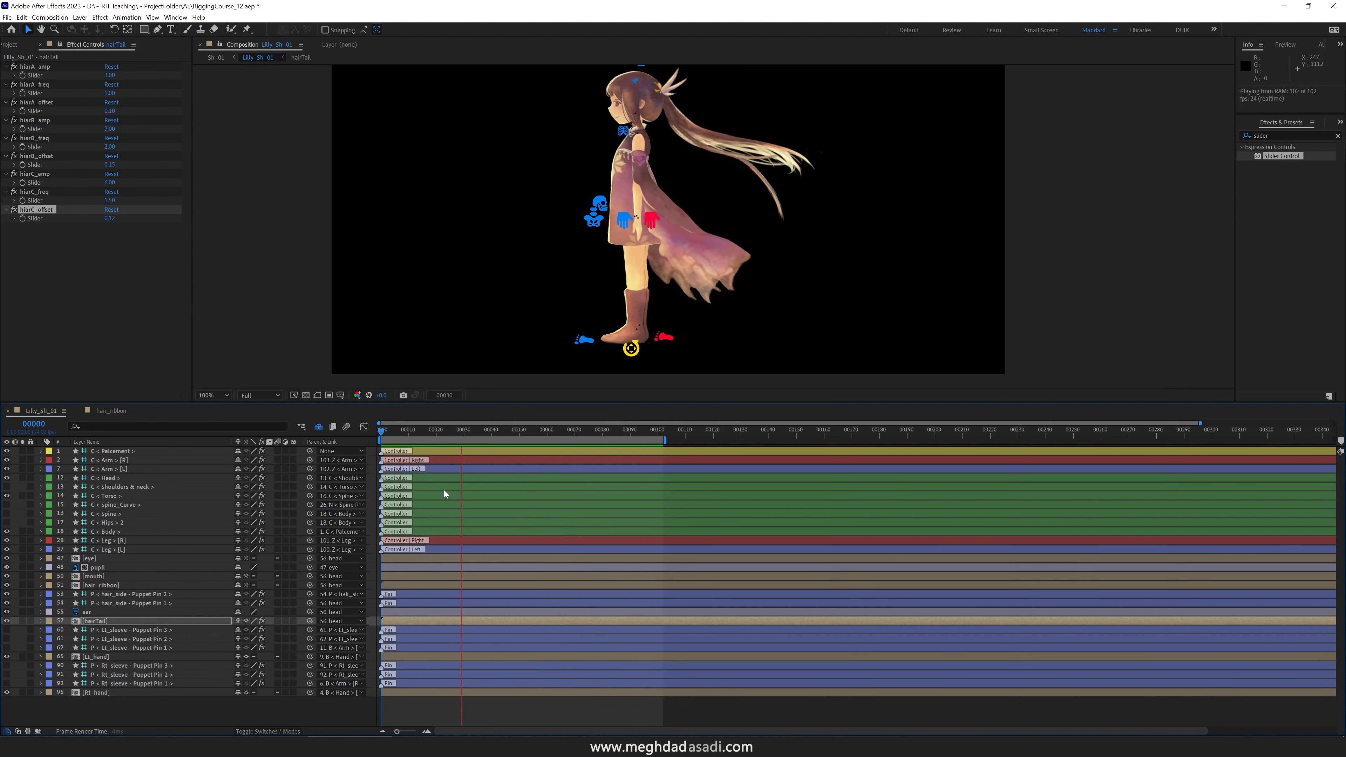
pyautogui.press('space')
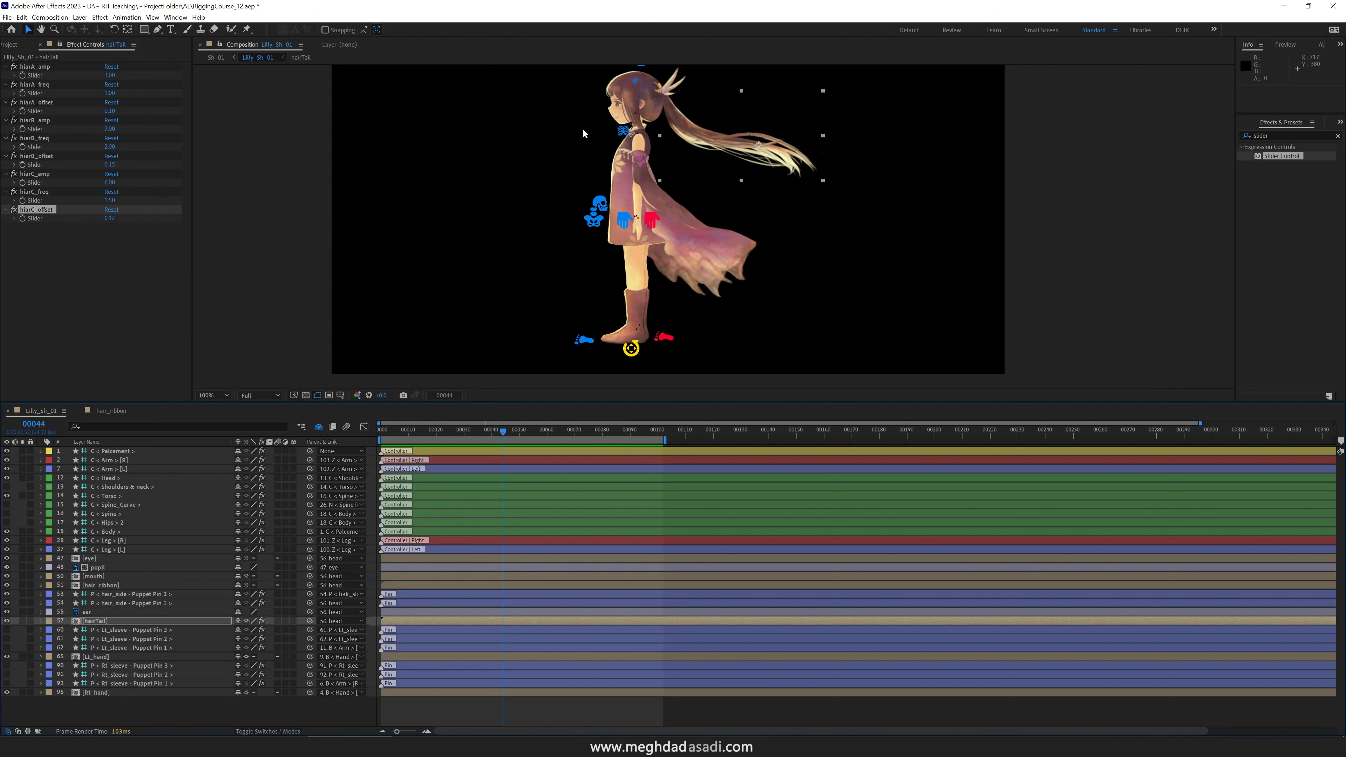
# - Open the hairTail precomp, stack its timeline beneath Lilly_Sh_01's, close the hair_ribbon timeline, and enlarge the stacked timelines
pyautogui.moveTo(583, 127); pyautogui.dragTo(565, 182)
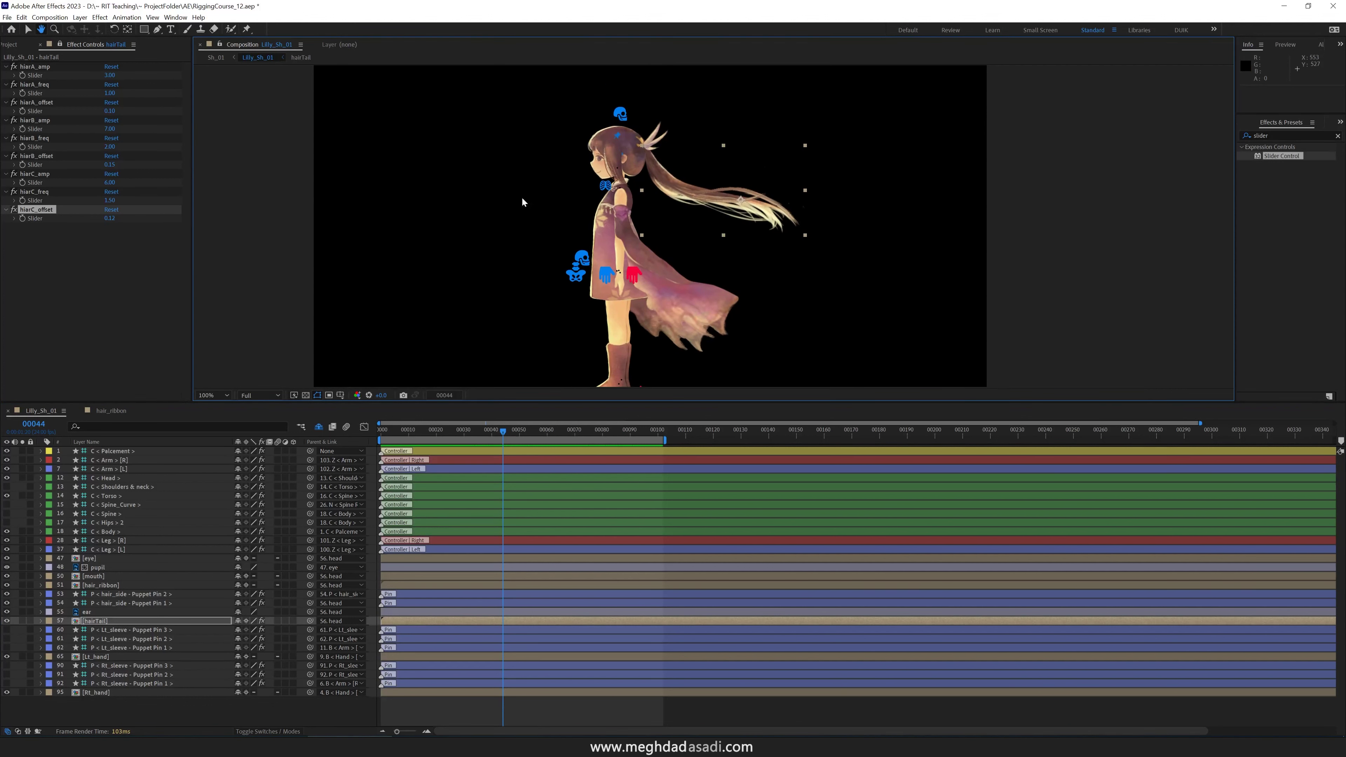
pyautogui.click(613, 127)
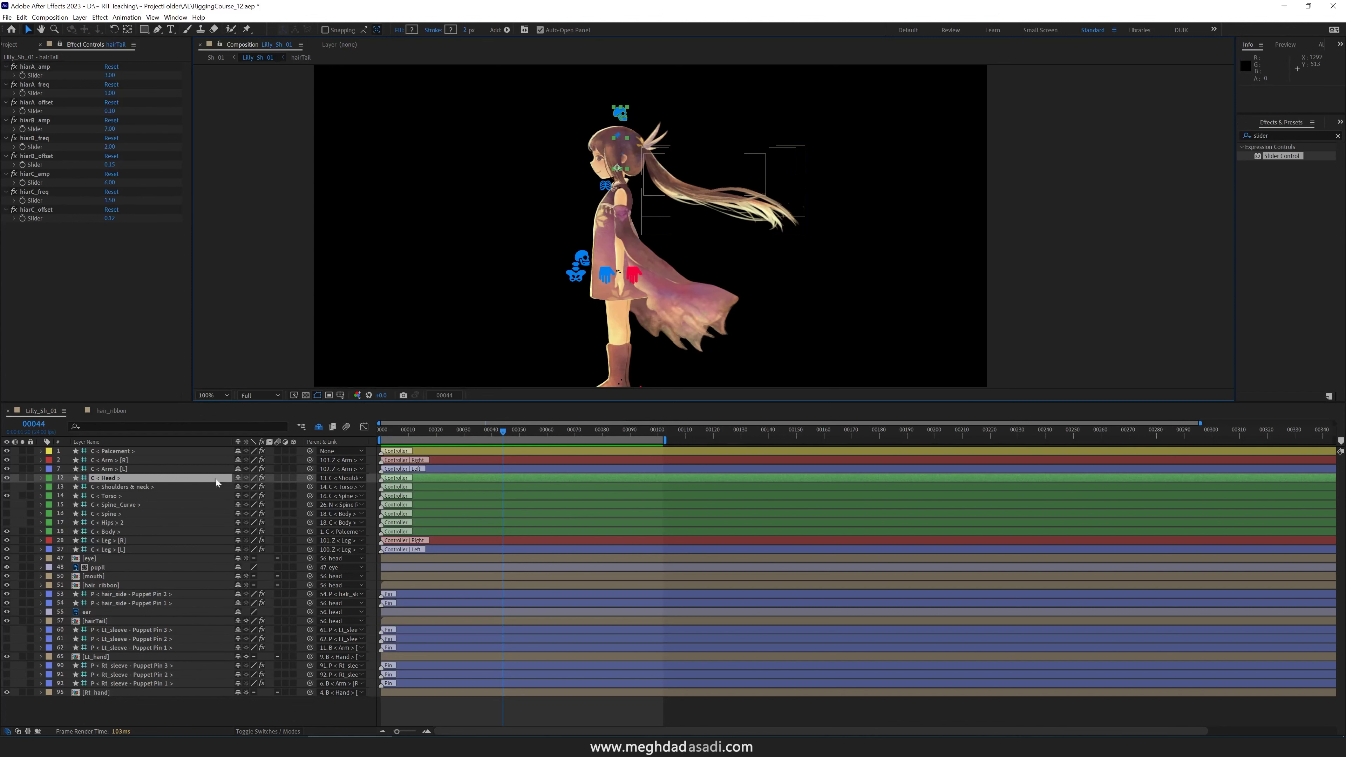
pyautogui.click(101, 585)
pyautogui.doubleClick(100, 621)
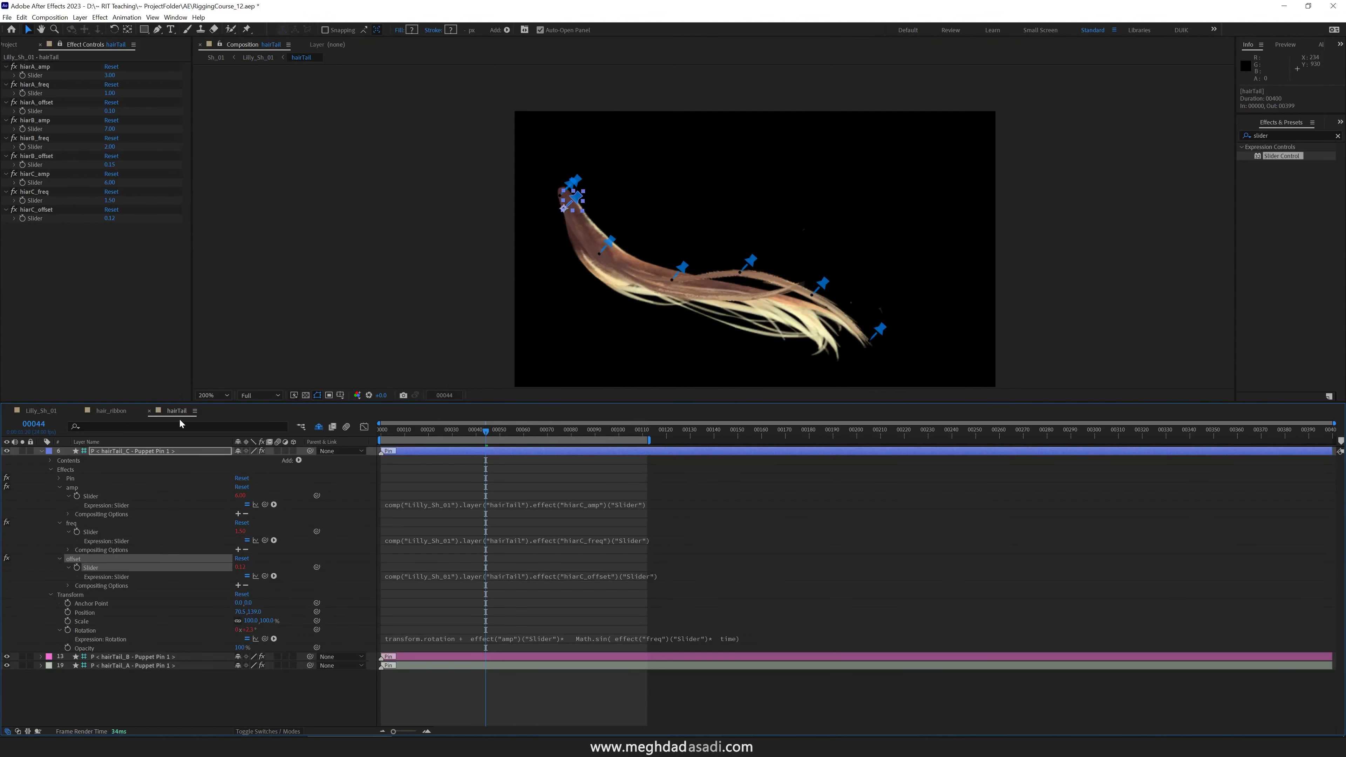
pyautogui.moveTo(177, 412); pyautogui.dragTo(89, 724)
pyautogui.click(79, 411)
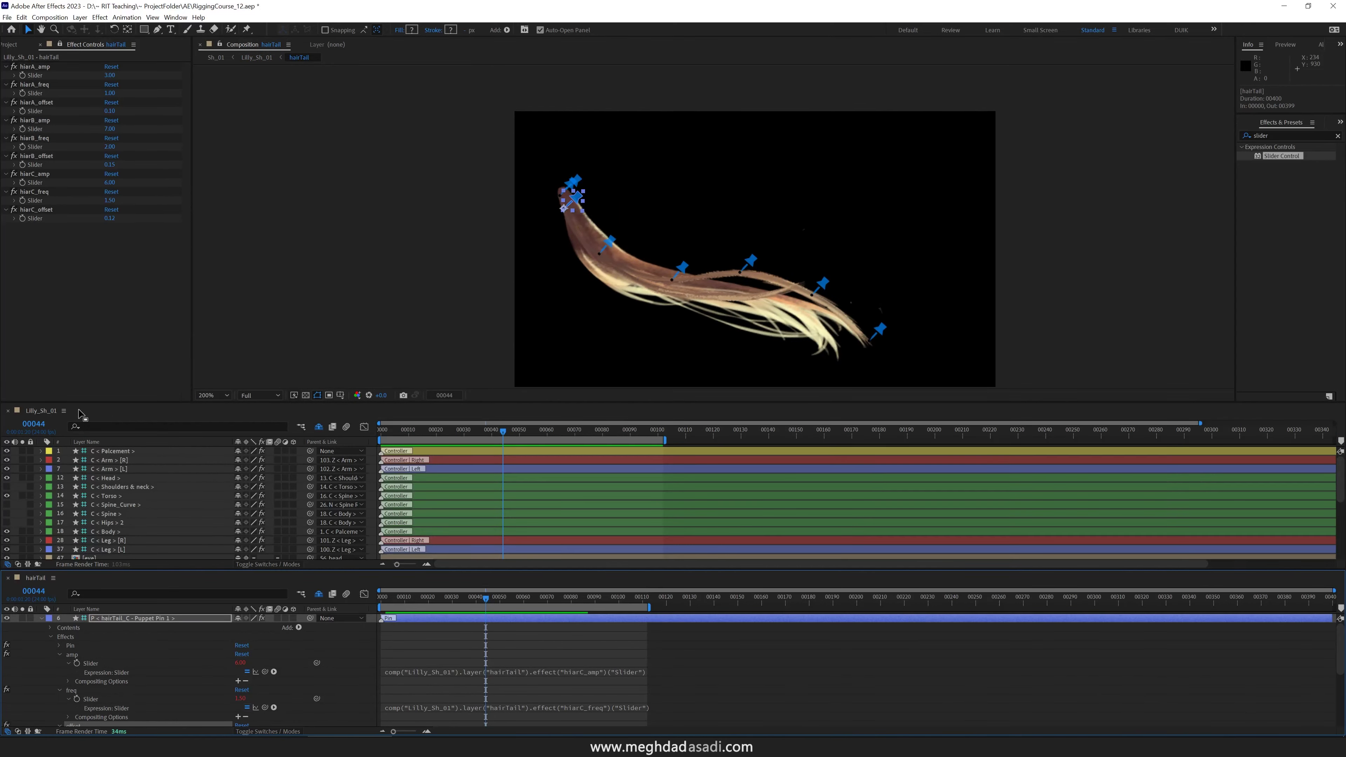
pyautogui.moveTo(101, 403); pyautogui.dragTo(101, 279)
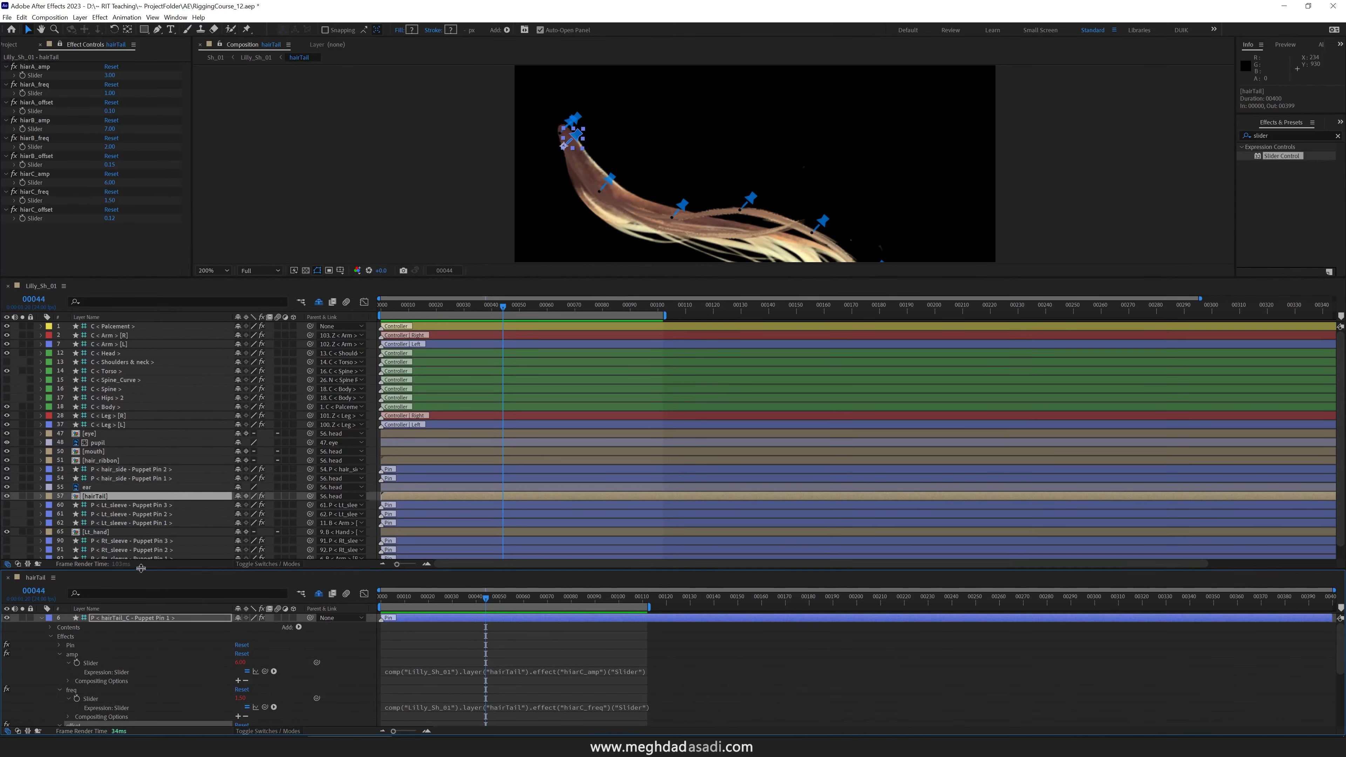
pyautogui.moveTo(140, 568); pyautogui.dragTo(141, 469)
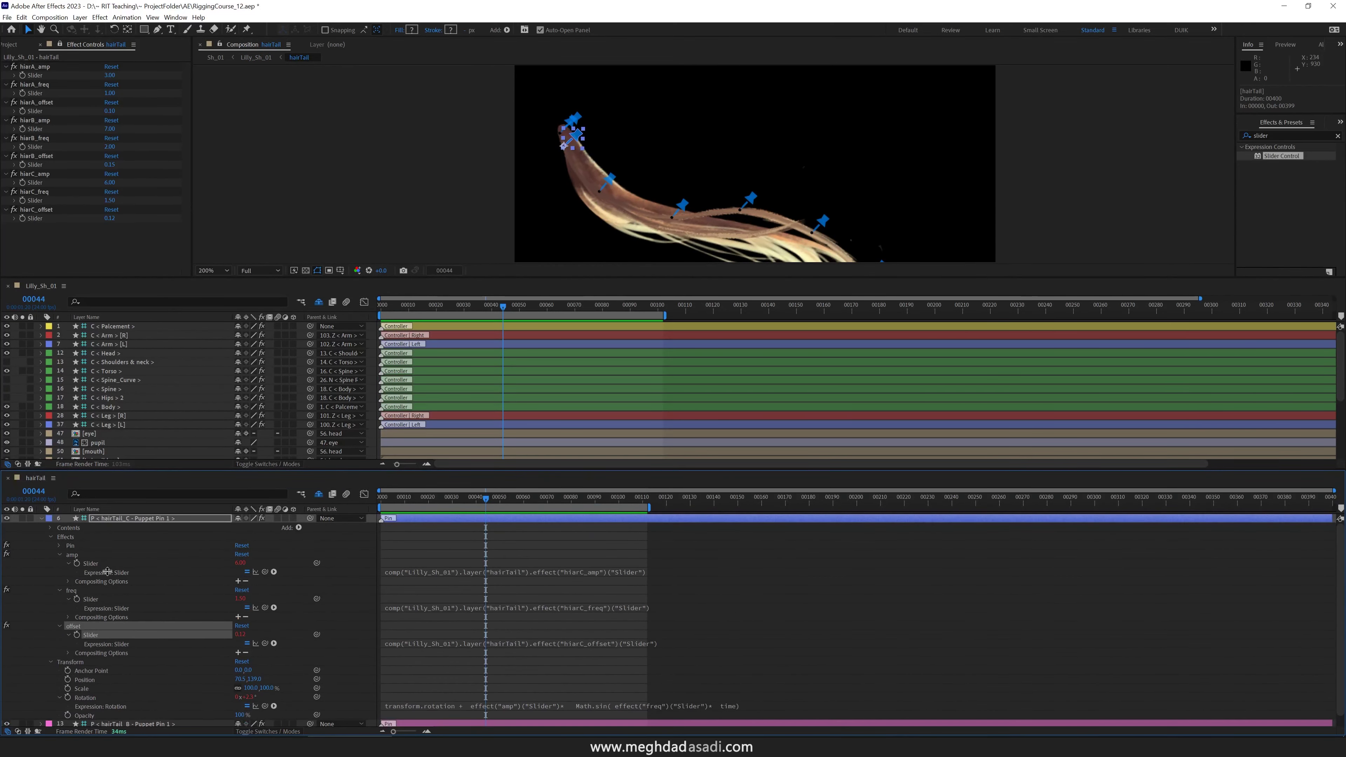
# - Collapse the hairTail_C pin's properties and reveal the rotation expression of the hairTail_A pin
pyautogui.click(42, 520)
pyautogui.click(146, 536)
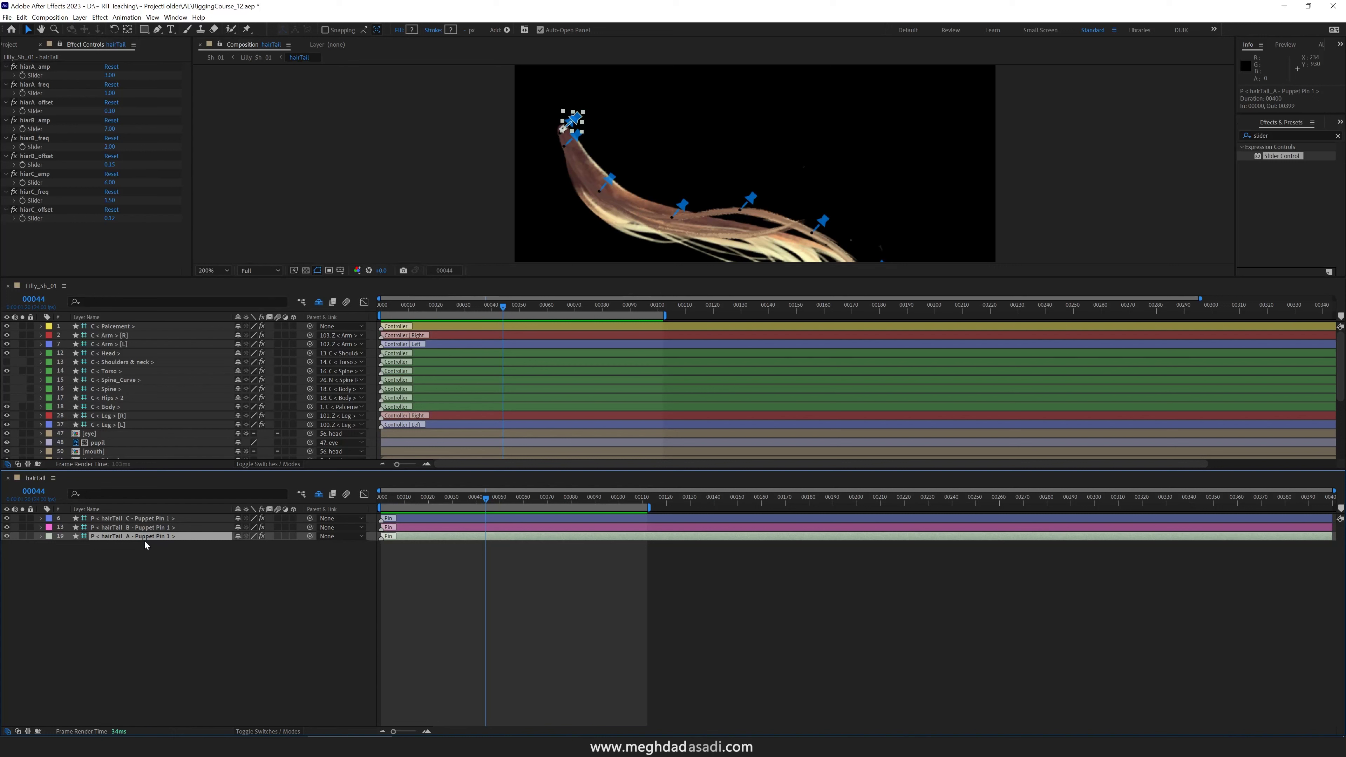
pyautogui.press('r')
pyautogui.click(85, 546)
pyautogui.write('transform.rotation + effect("amp")("Slider")* Math.sin( effect("freq")("Slider")* time)')
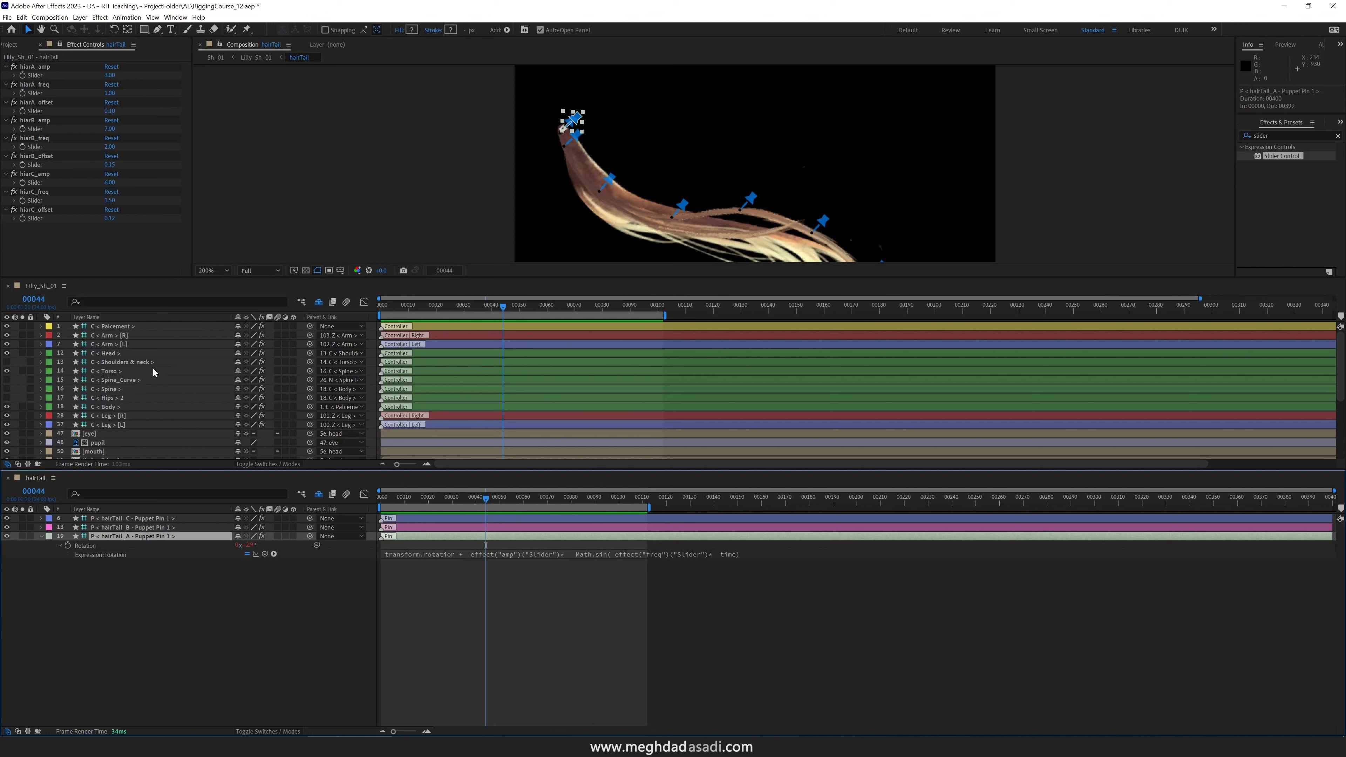
# - Reveal the rotation property of the C < Head > controller in Lilly_Sh_01
pyautogui.click(111, 326)
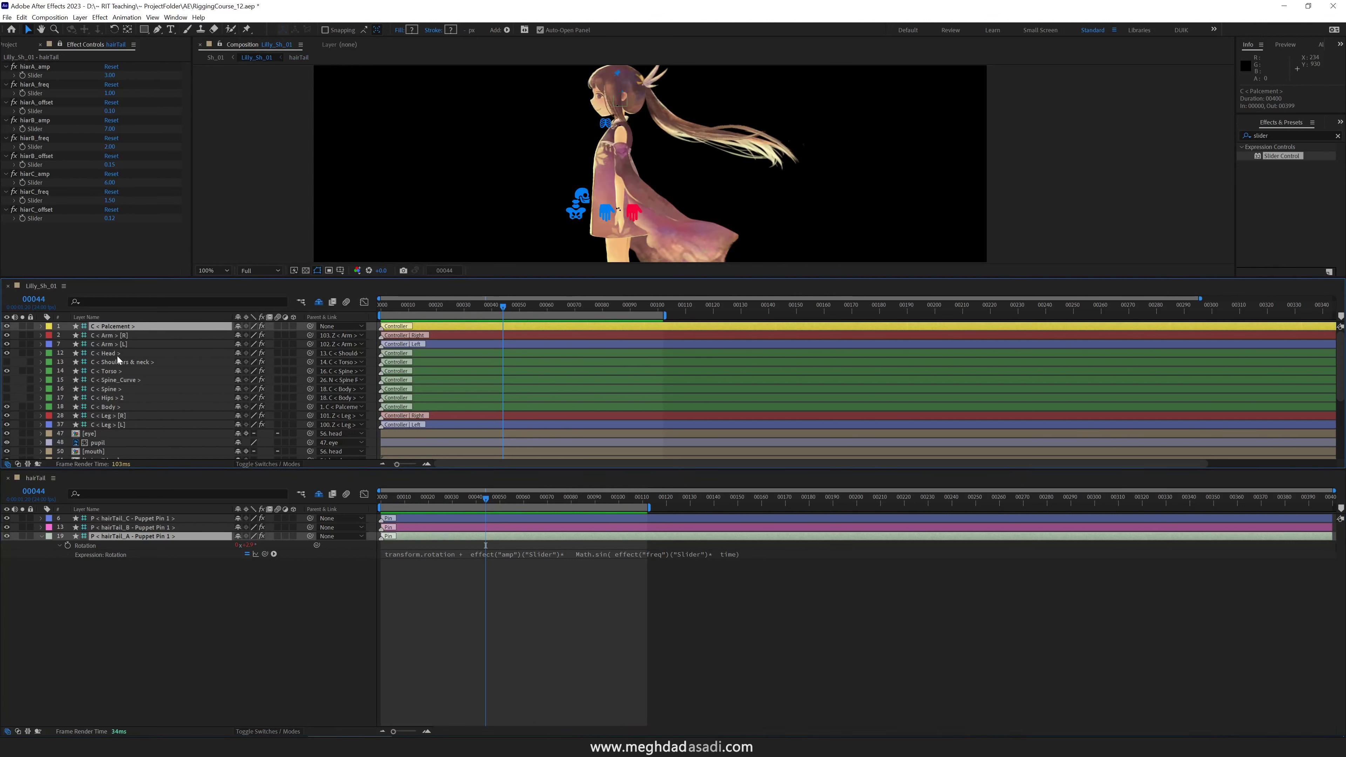
pyautogui.moveTo(579, 123); pyautogui.dragTo(559, 172)
pyautogui.click(601, 100)
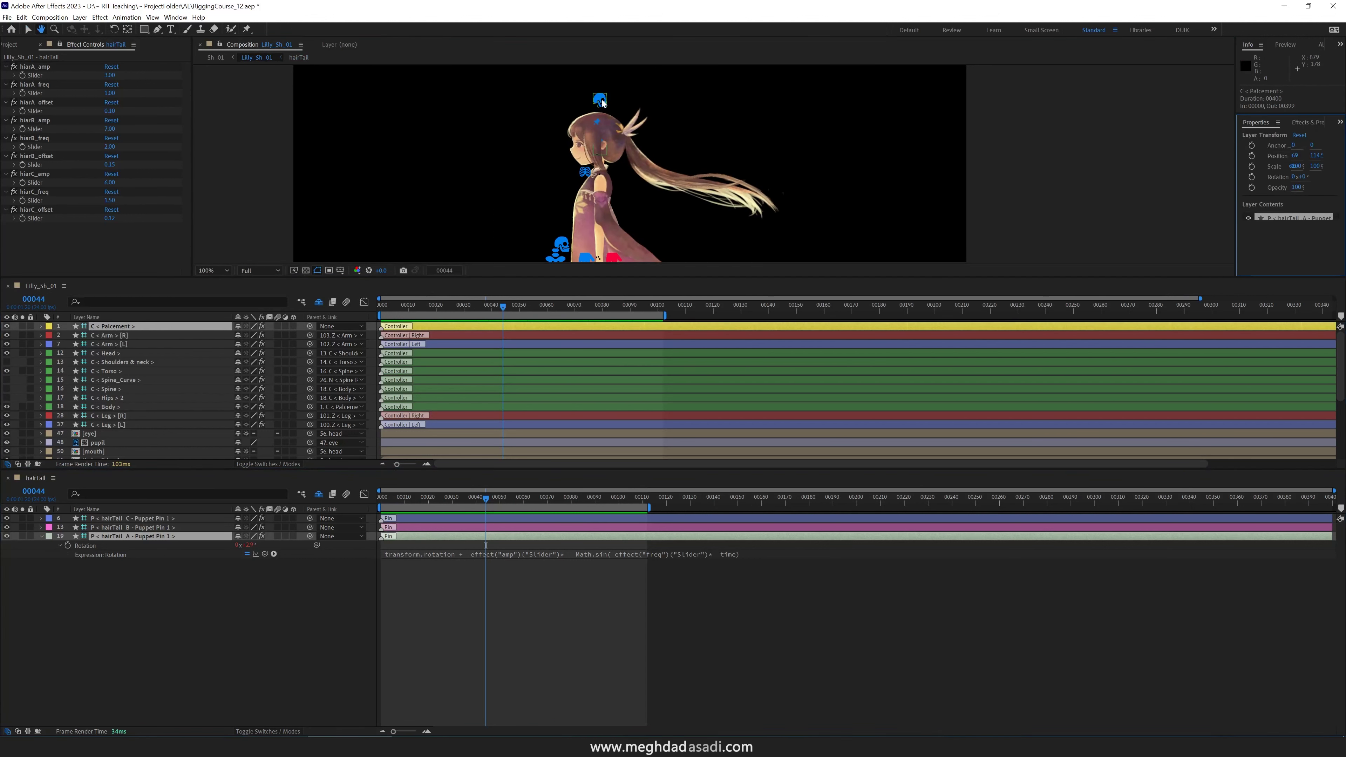
pyautogui.press('v')
pyautogui.press('r')
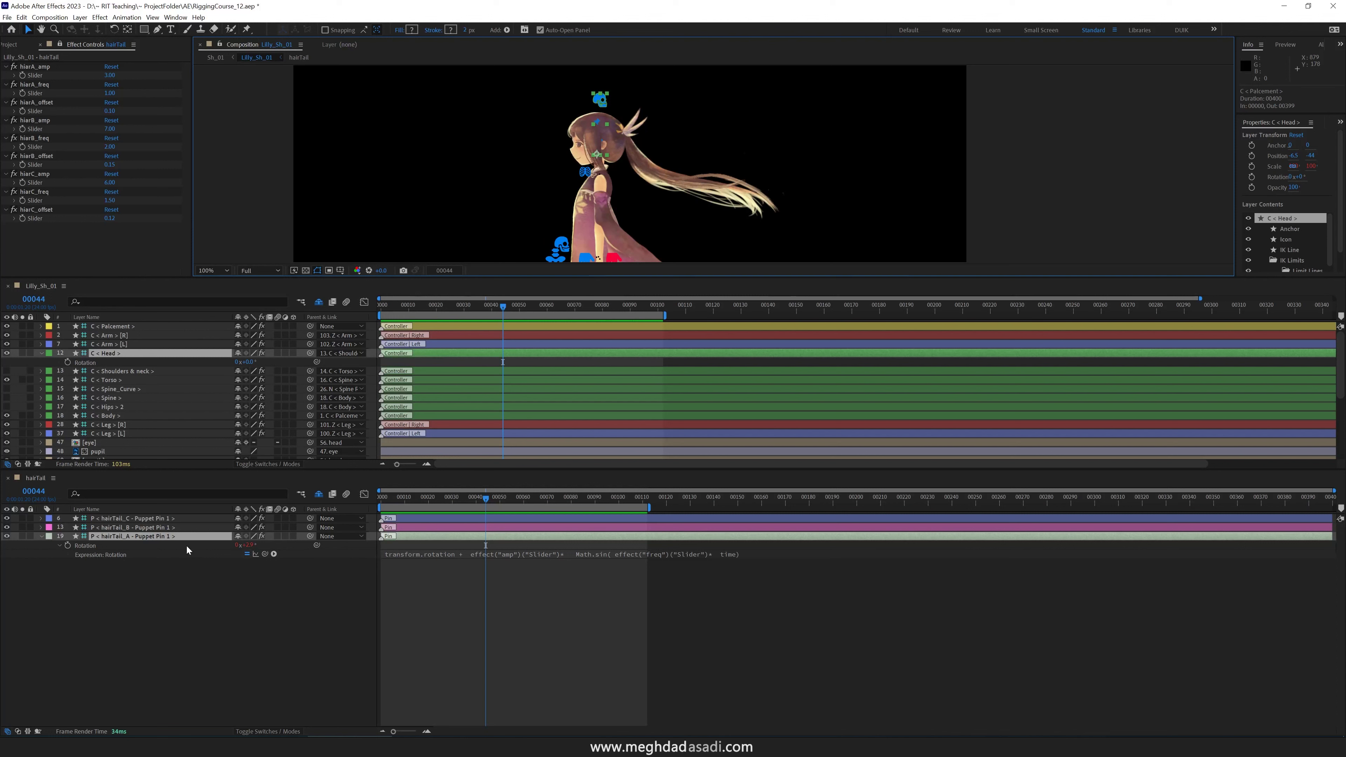
# - Add the C < Head > rotation with .valueAtTime(time - .1) to the end of the hairTail_A pin's rotation expression
pyautogui.click(756, 555)
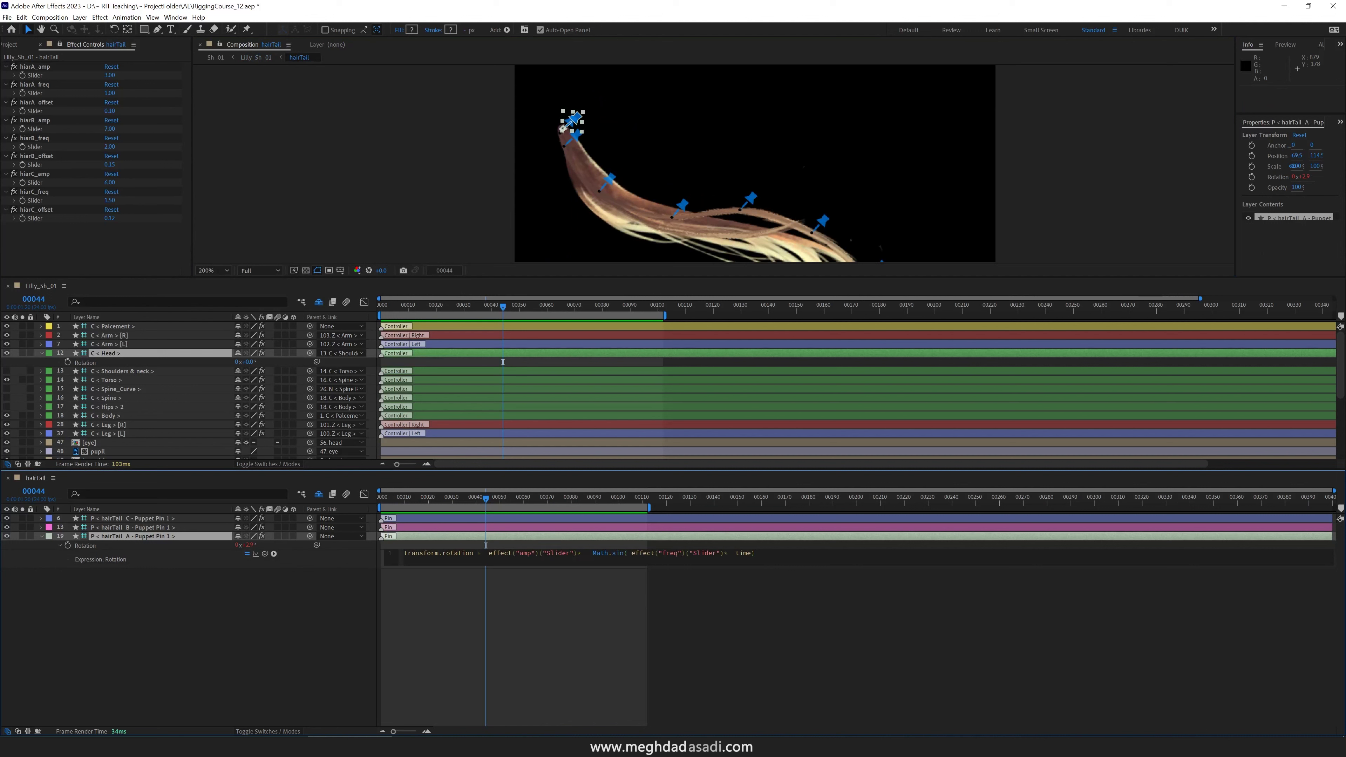
pyautogui.moveTo(265, 553); pyautogui.dragTo(96, 355)
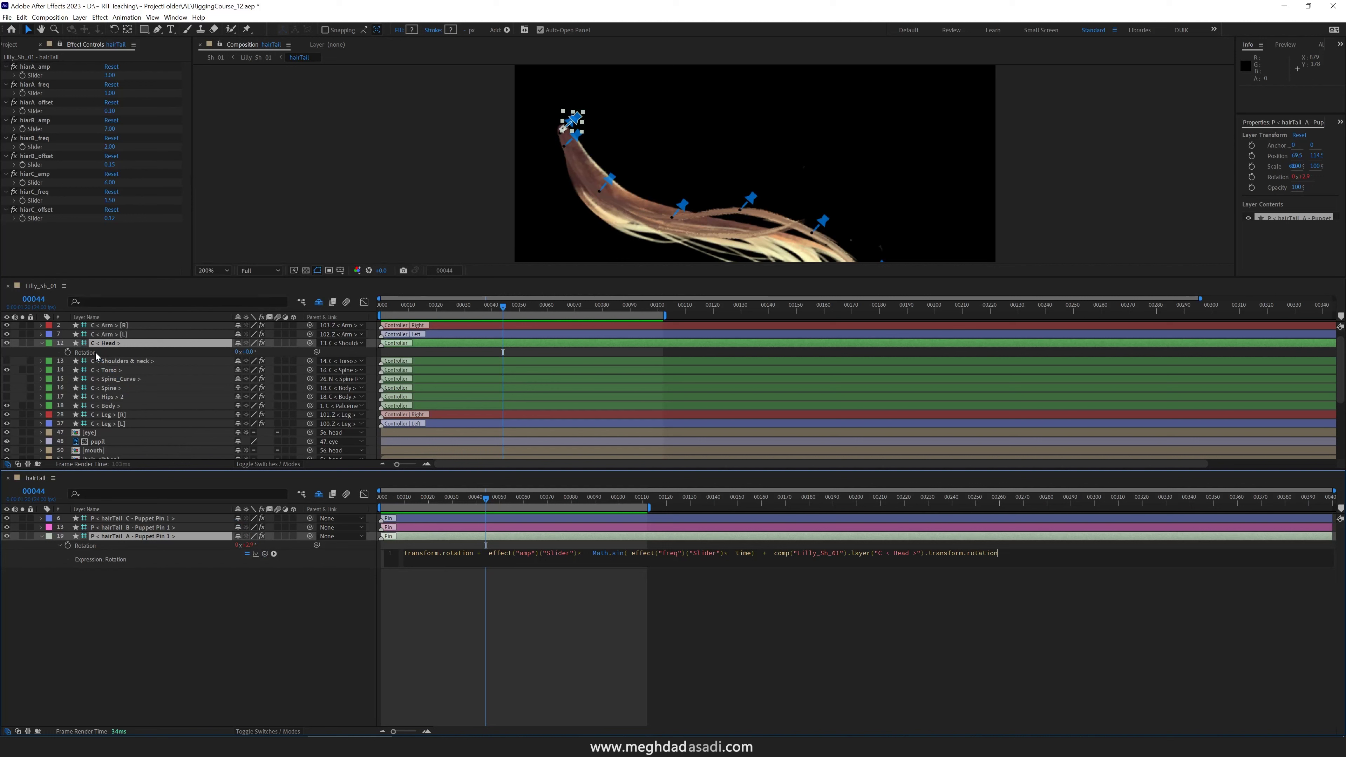
pyautogui.write('.valueAtTime(time')
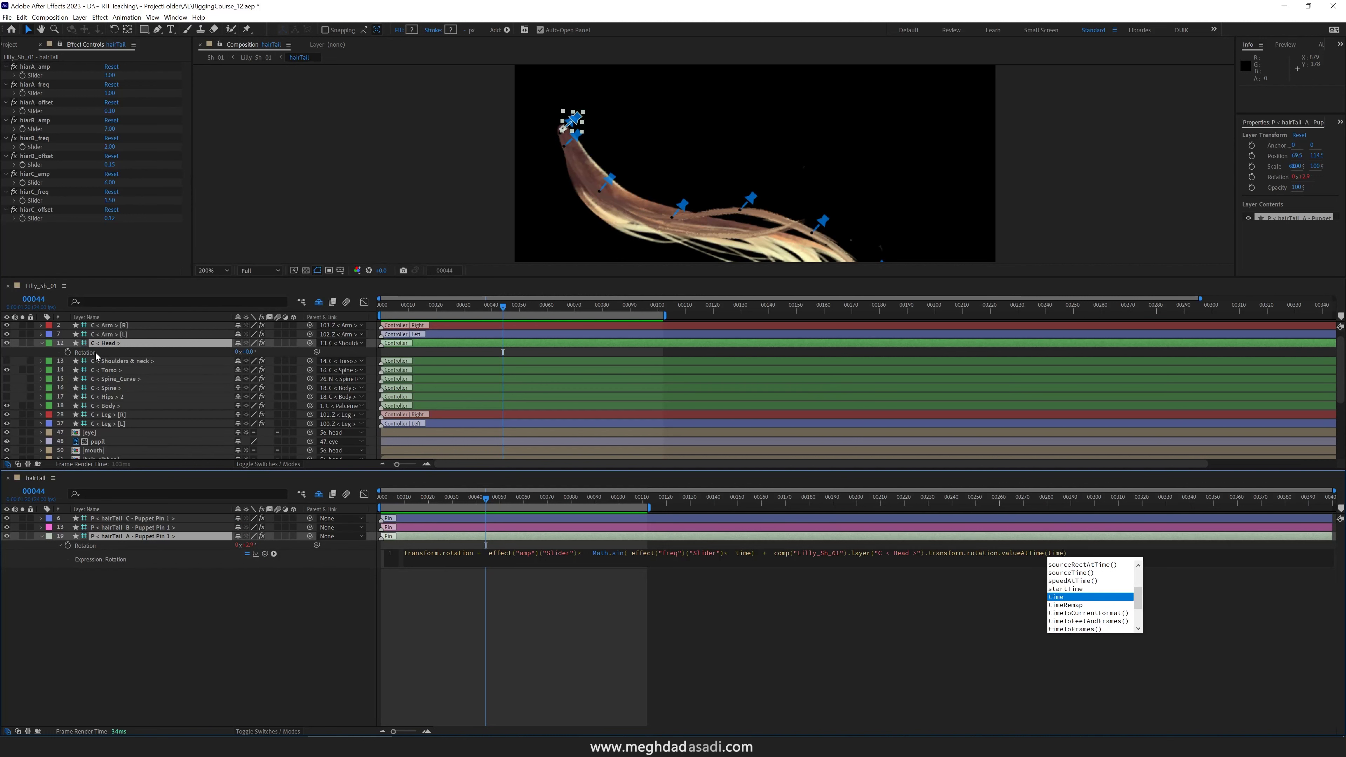
pyautogui.write('- .1')
pyautogui.press('KP_Enter')
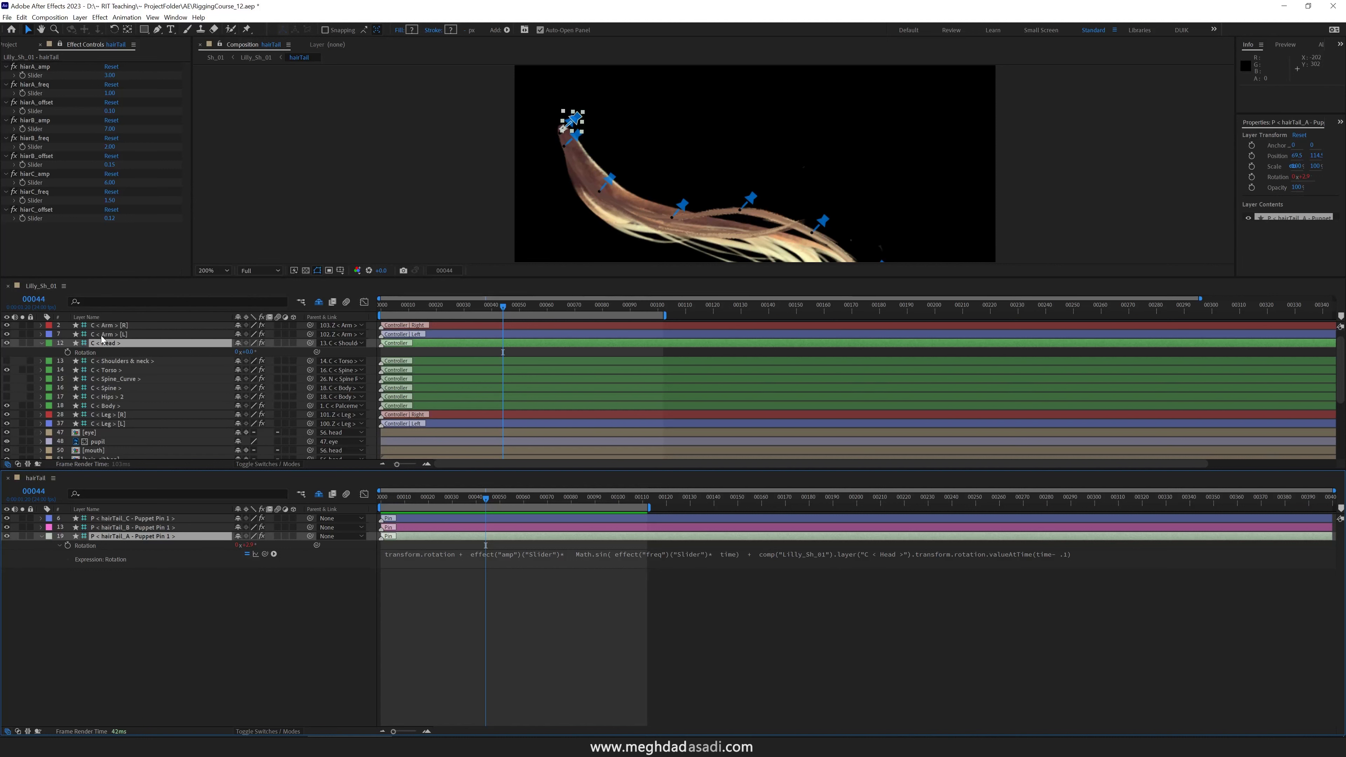
# - Select the hairTail layer in Lilly_Sh_01 and collapse its hiarA, hiarB and hiarC slider effects
pyautogui.click(106, 343)
pyautogui.scroll(-2, 123, 437)
pyautogui.scroll(-2, 124, 437)
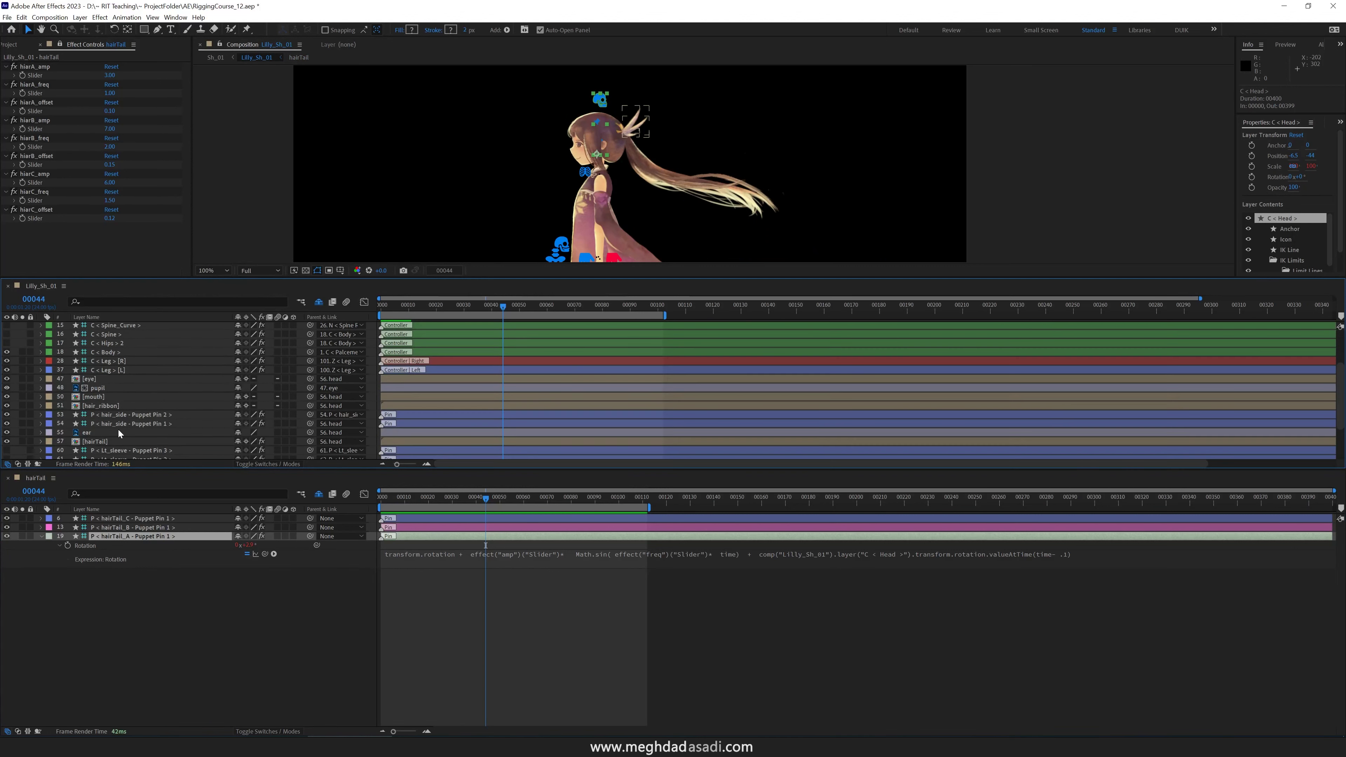
pyautogui.click(116, 441)
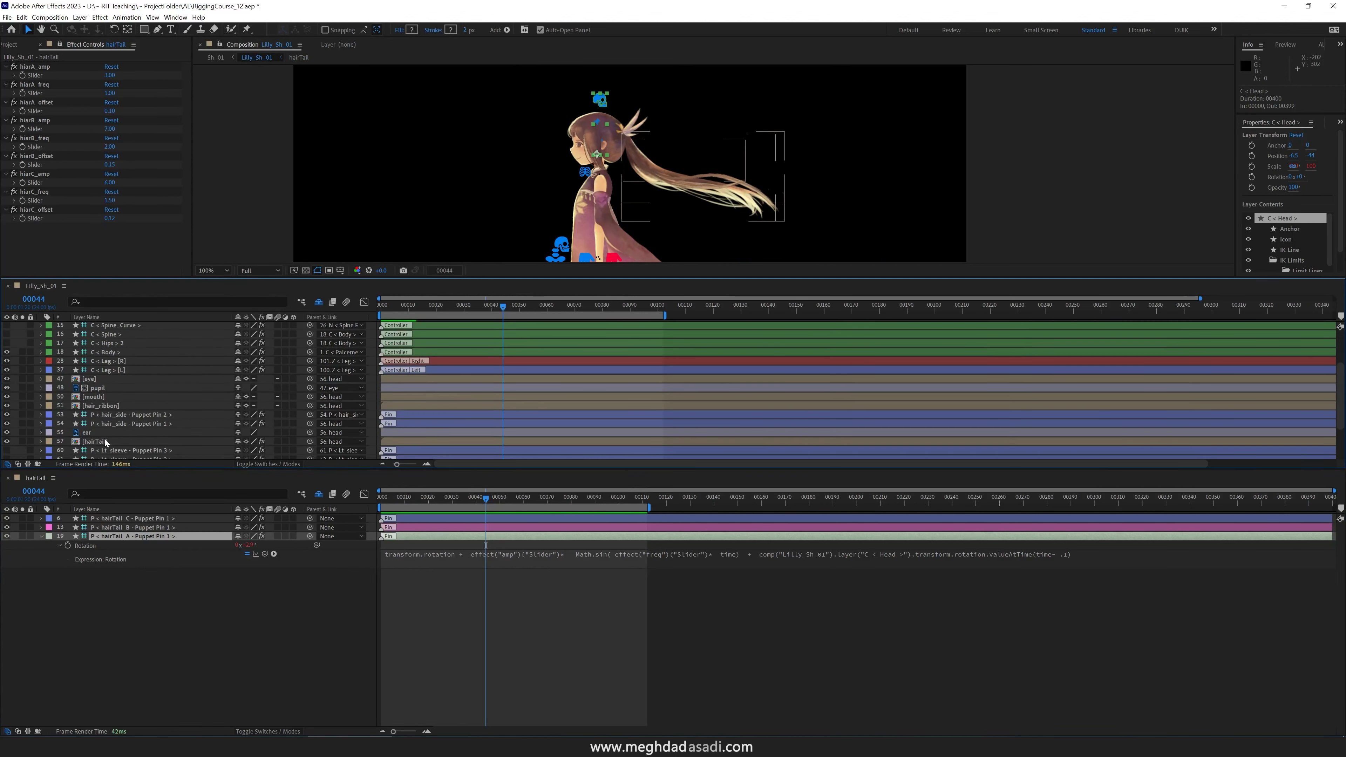
pyautogui.click(6, 66)
pyautogui.click(7, 76)
pyautogui.click(6, 85)
pyautogui.click(6, 94)
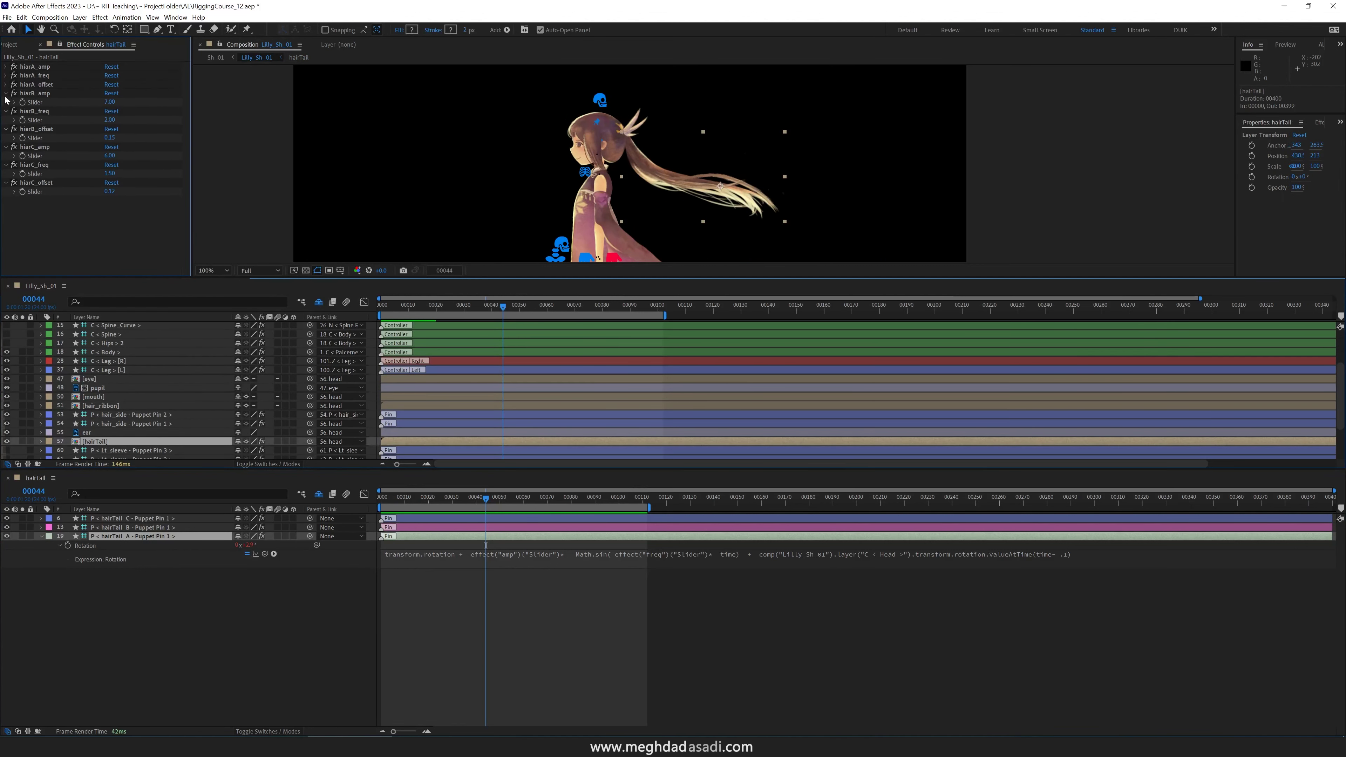
pyautogui.click(6, 103)
pyautogui.click(6, 110)
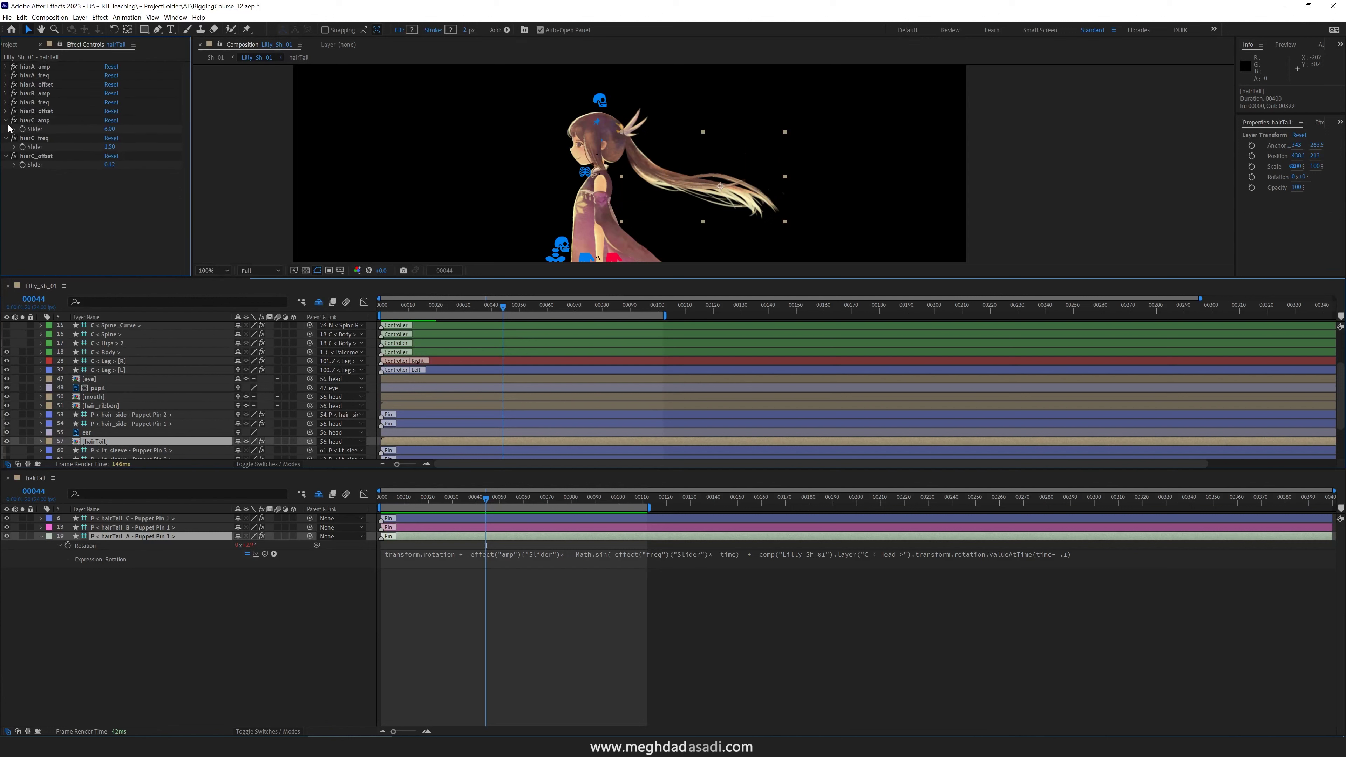
pyautogui.click(6, 120)
pyautogui.click(7, 129)
# - Duplicate the hiarC_offset slider on the hairTail layer and rename the copy secondaryActionMult
pyautogui.click(37, 138)
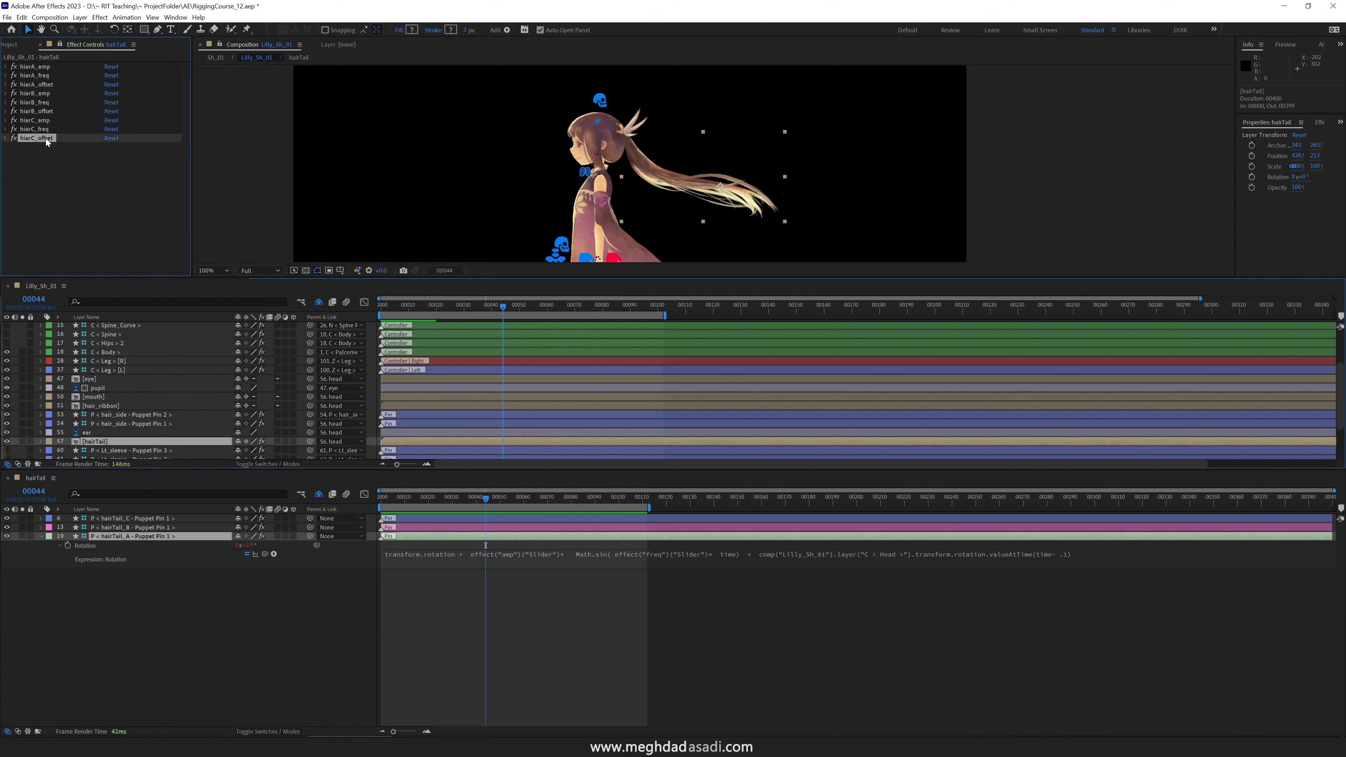
pyautogui.hotkey('ctrl', 'd')
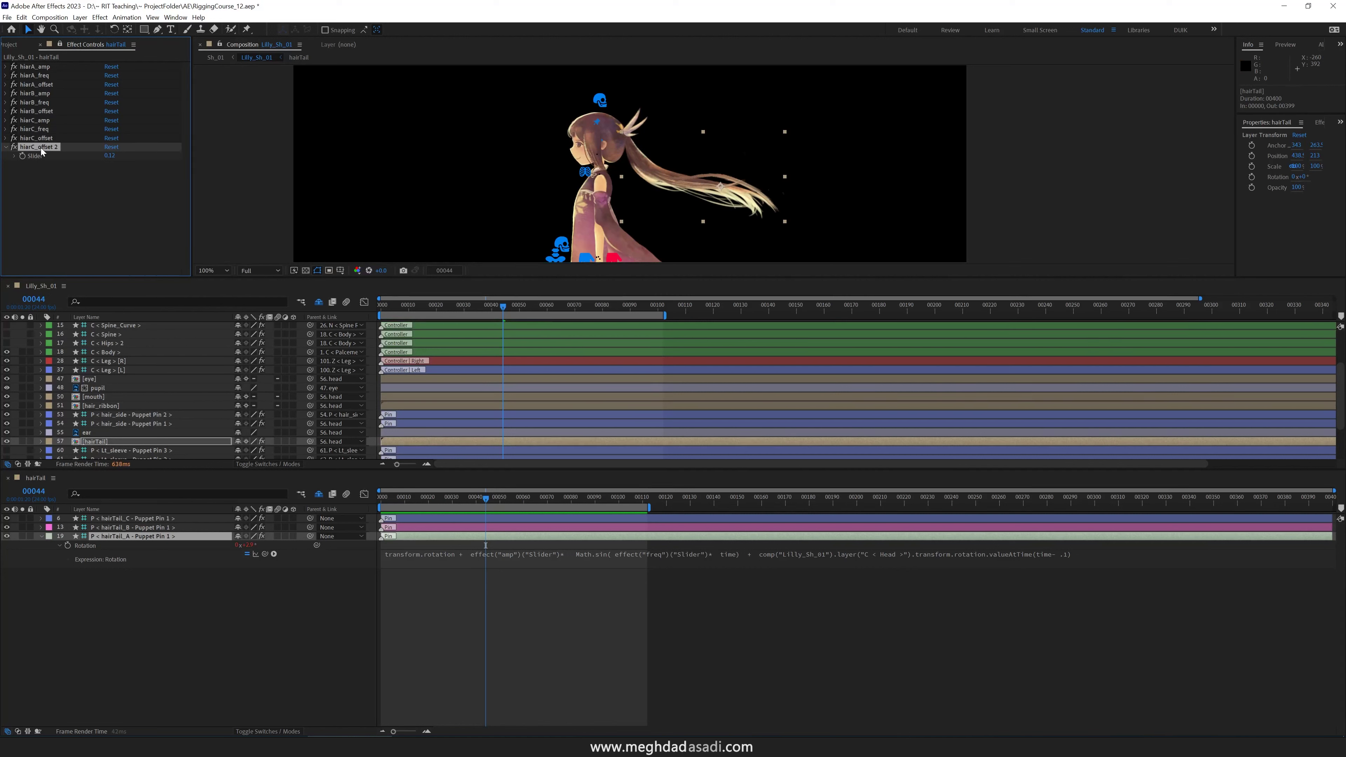
pyautogui.press('Return')
pyautogui.write('secondaryActionMult')
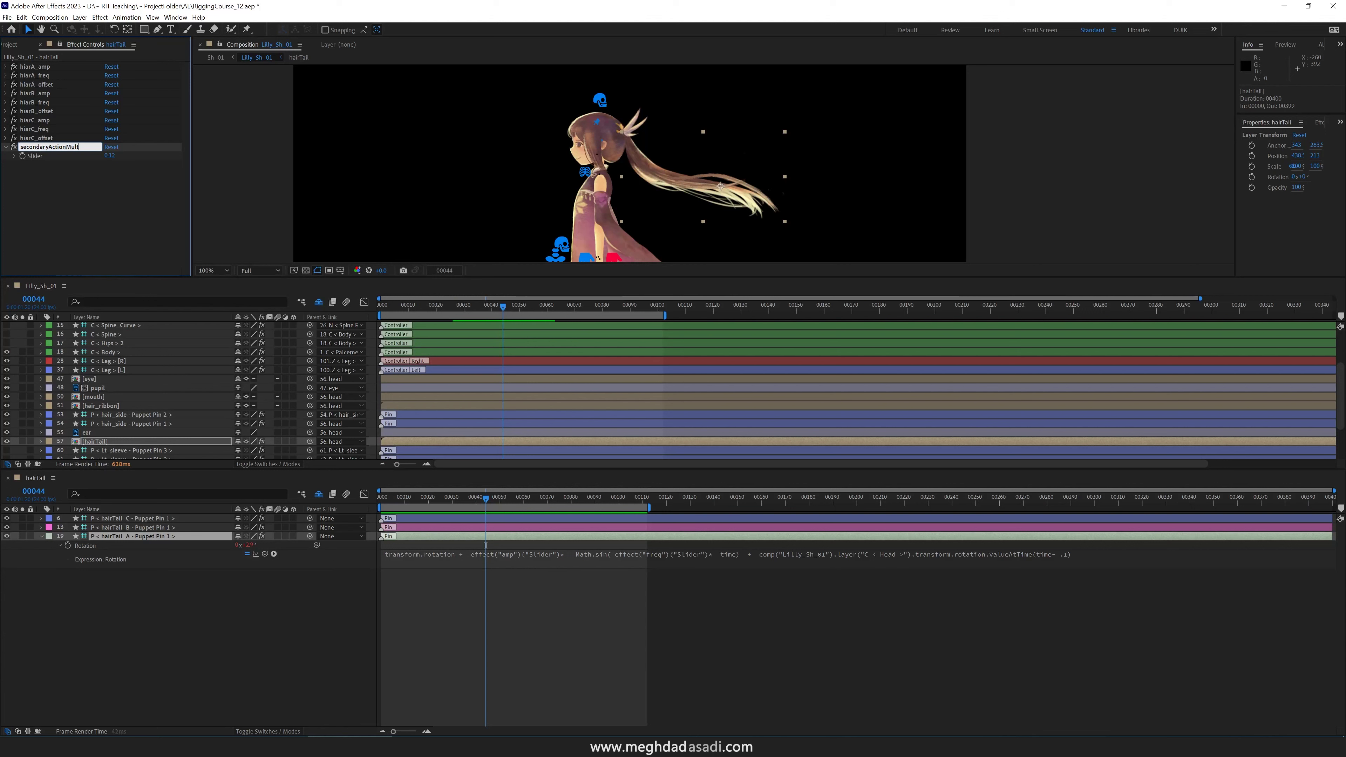
pyautogui.press('Return')
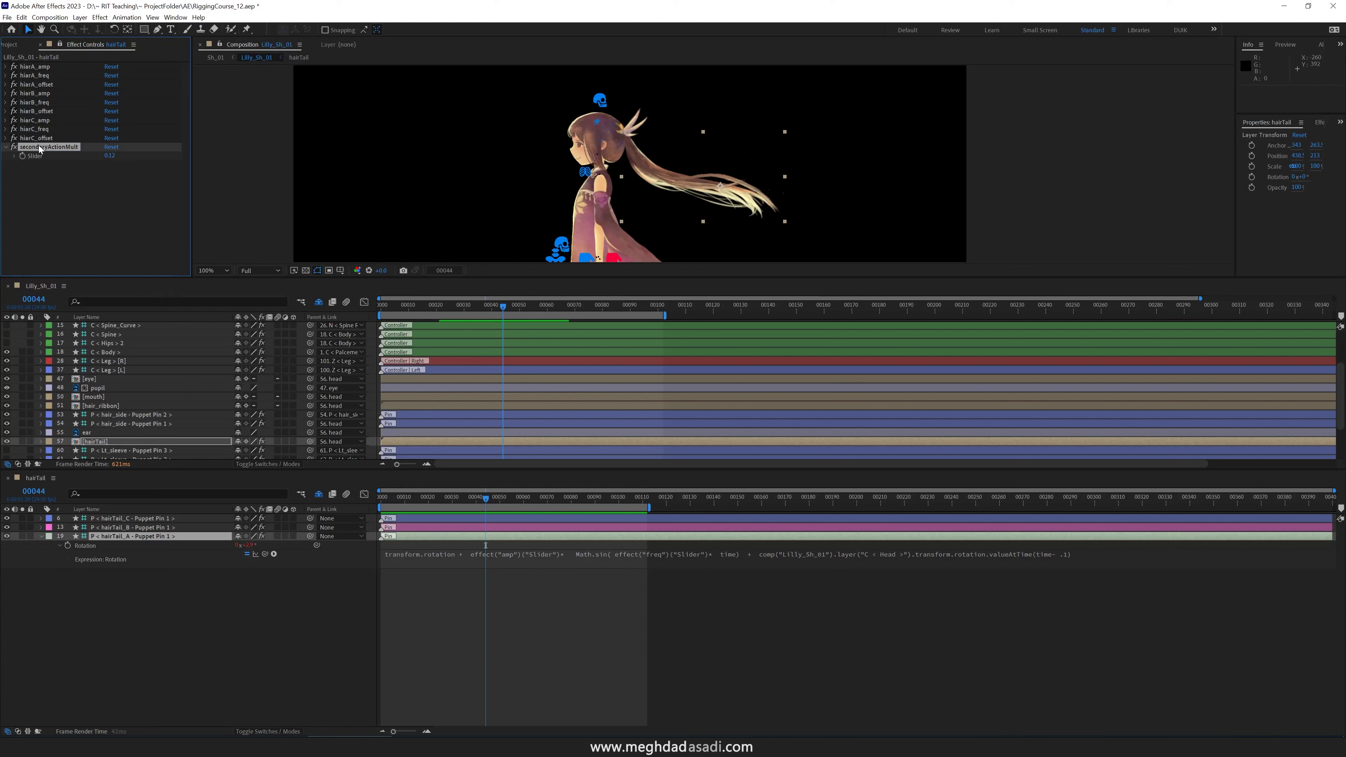
# - Multiply the head rotation term in the hairTail_A pin's rotation expression by the hairTail layer's secondaryActionMult slider
pyautogui.click(859, 555)
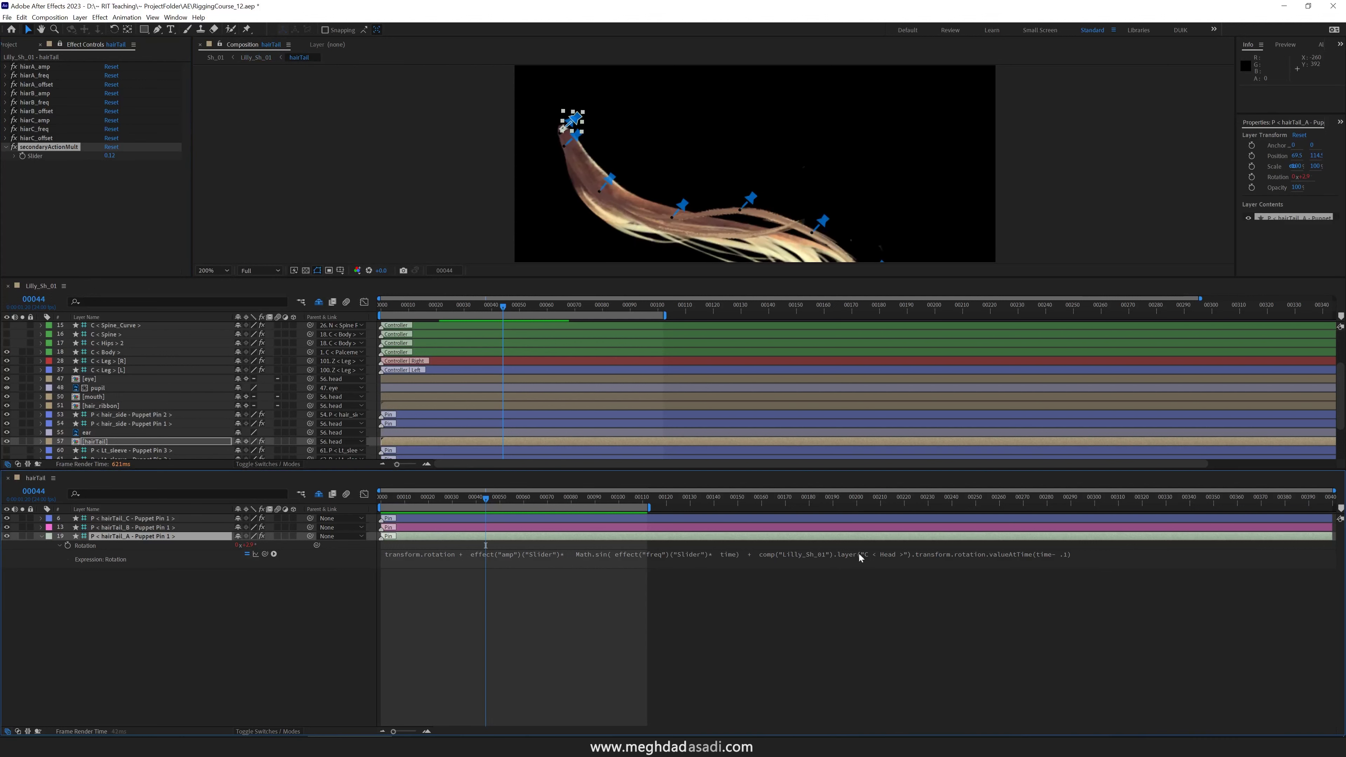
pyautogui.click(778, 555)
pyautogui.hotkey('shift', 'End')
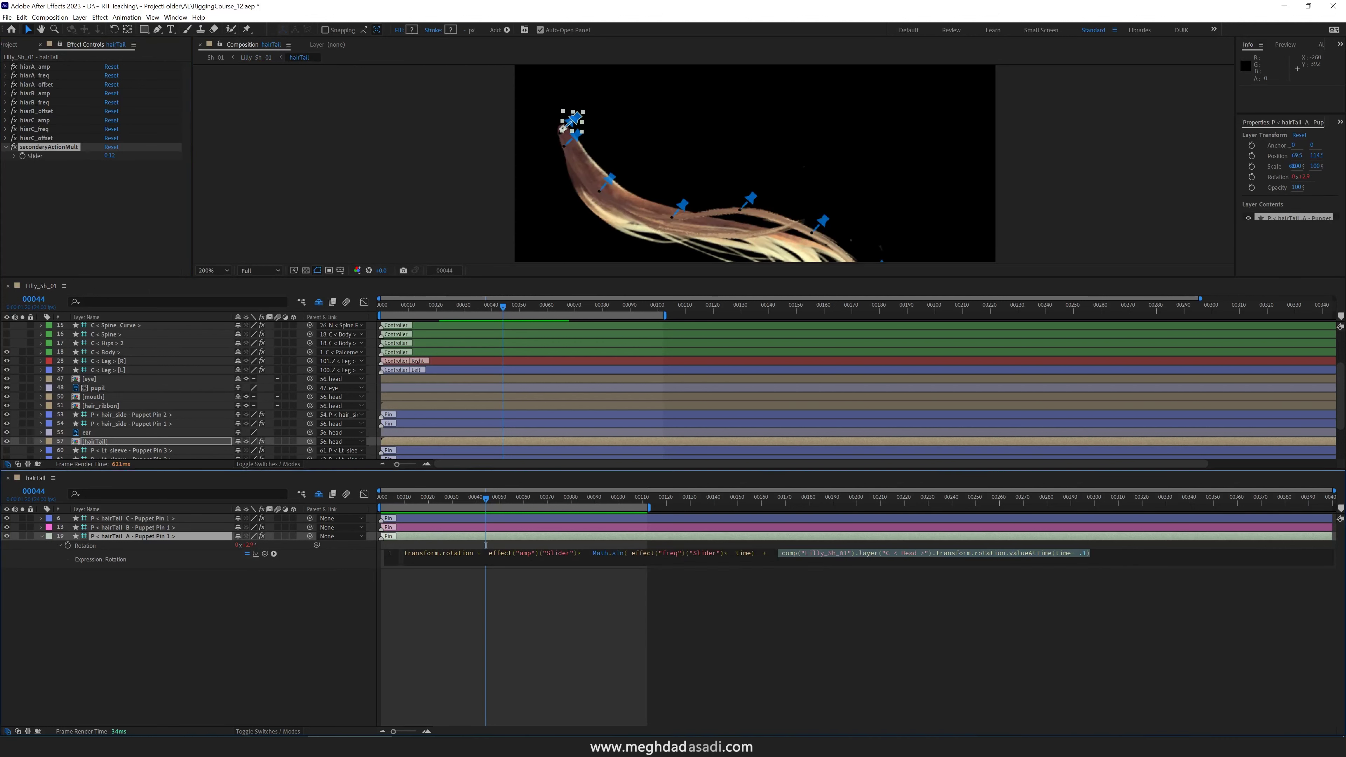
pyautogui.press('Left')
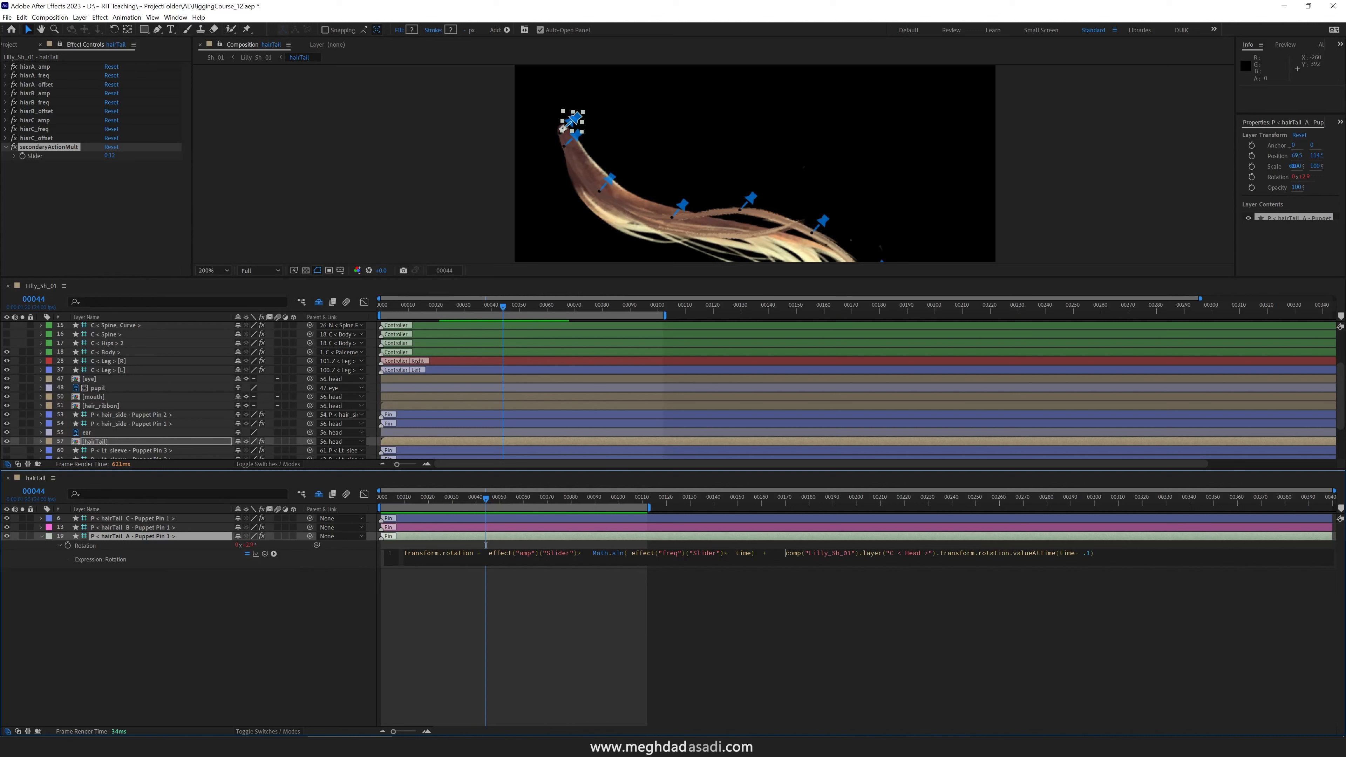
pyautogui.hotkey('shift', 'End')
pyautogui.click(787, 562)
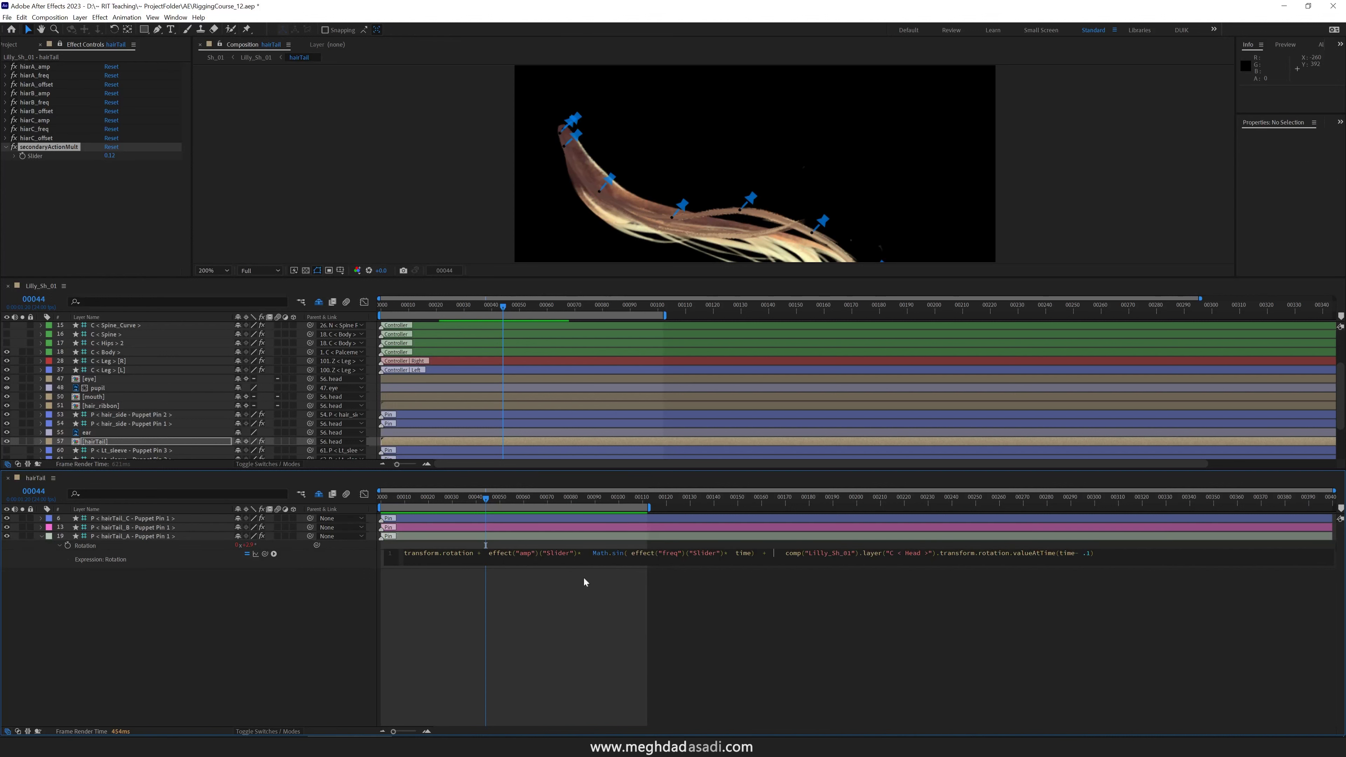
pyautogui.moveTo(265, 553); pyautogui.dragTo(50, 165)
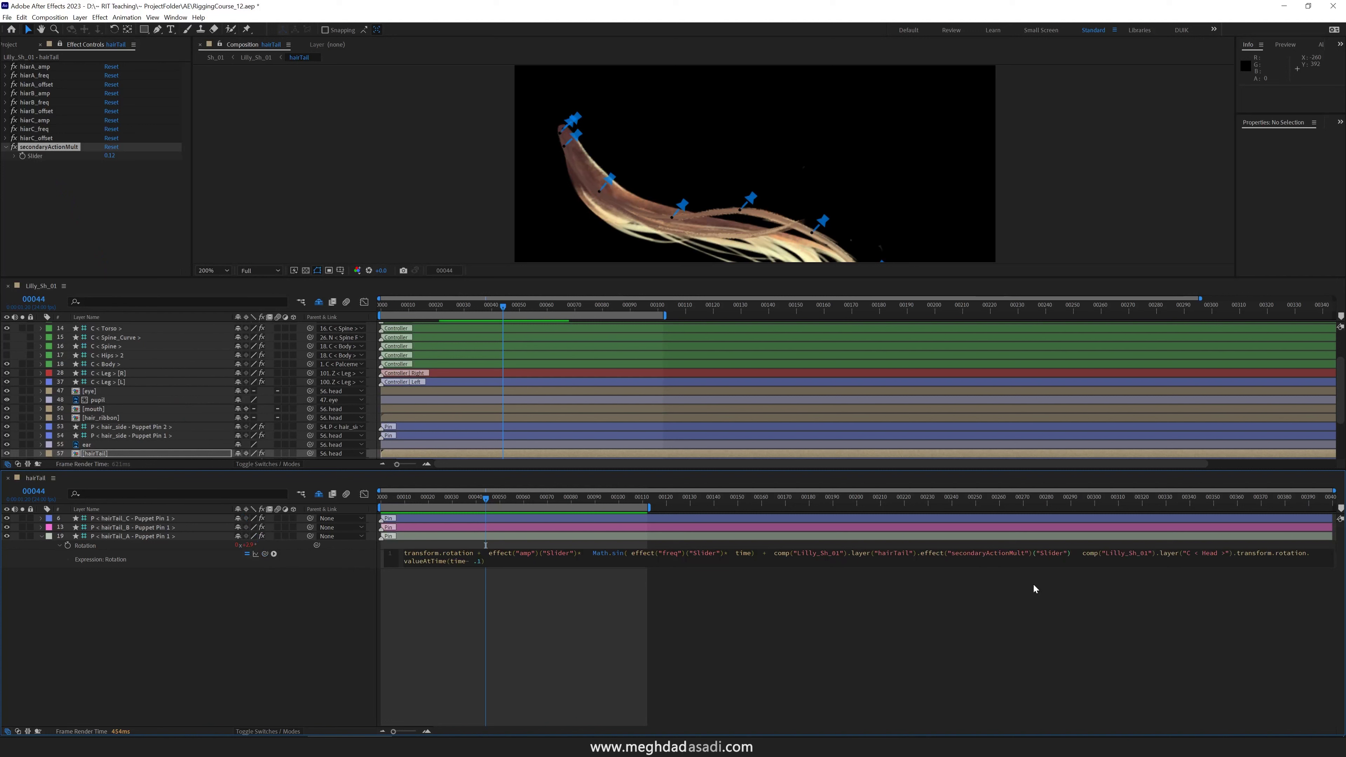
pyautogui.write('*')
pyautogui.click(1157, 605)
# - Copy the secondaryActionMult head-rotation term from the hairTail_A pin and append it to the hairTail_B pin's rotation expression
pyautogui.click(1237, 559)
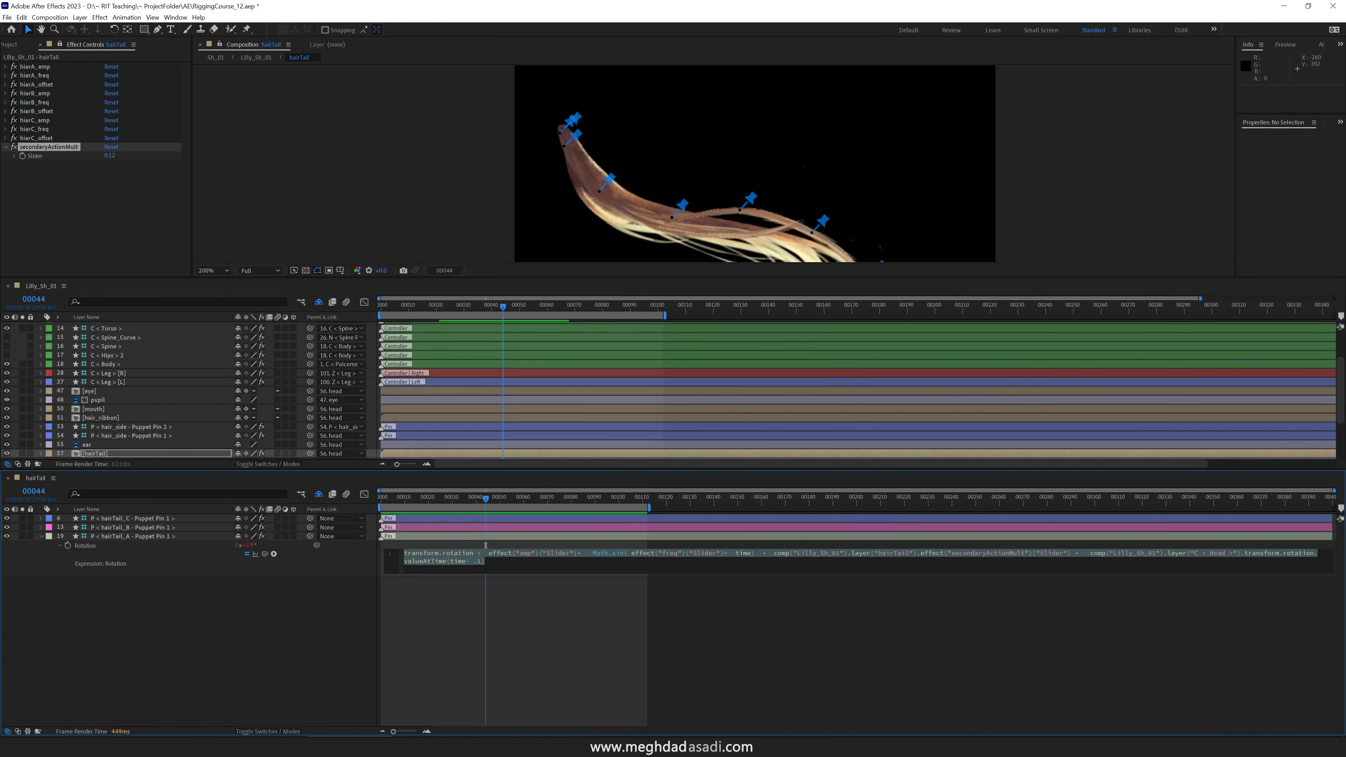
pyautogui.click(486, 561)
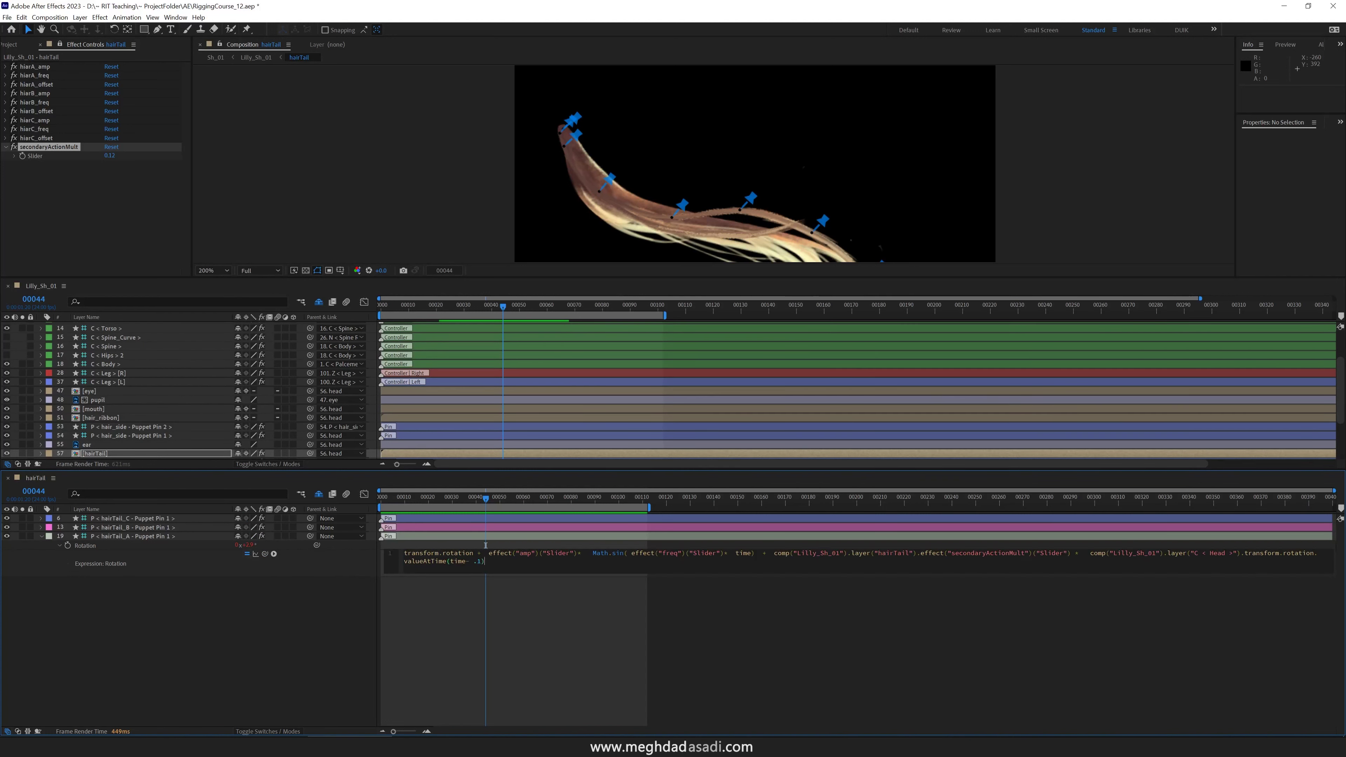
pyautogui.click(781, 570)
pyautogui.click(175, 528)
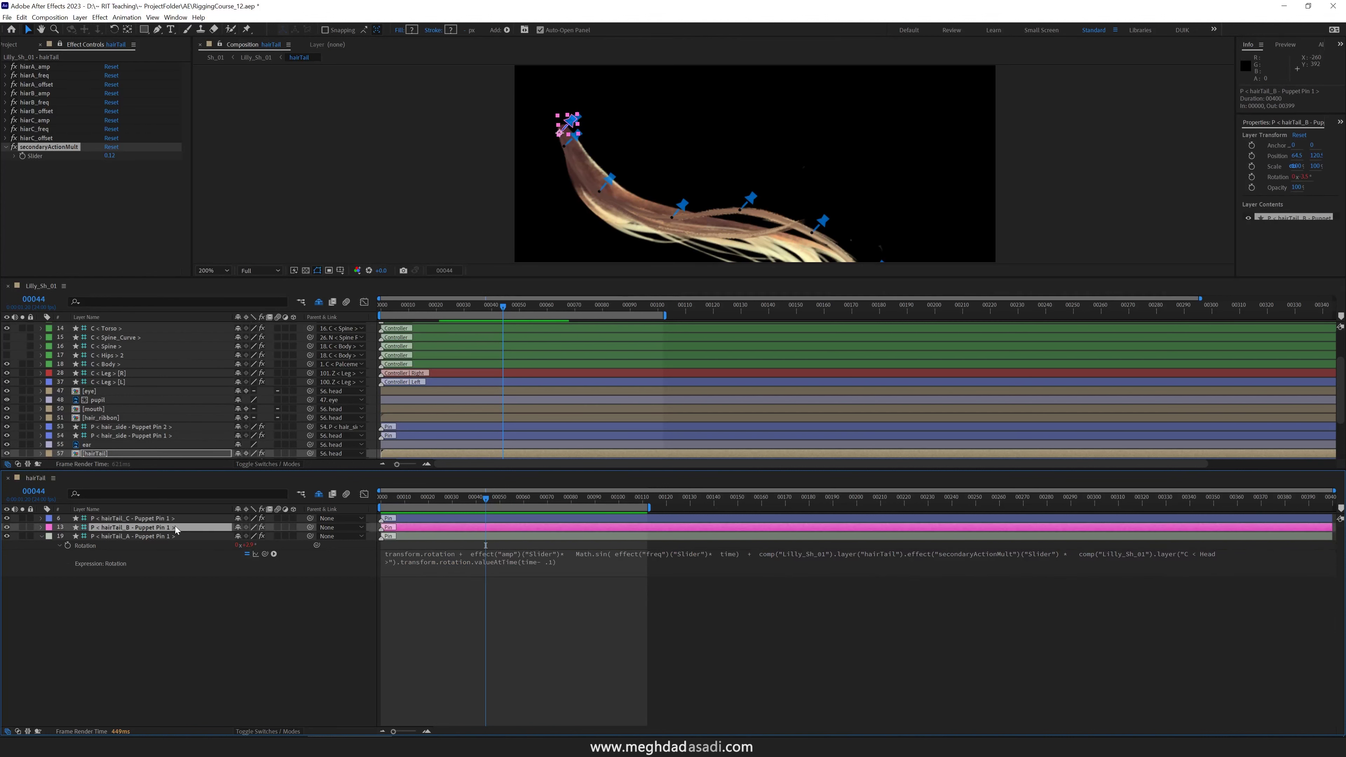
pyautogui.press('r')
pyautogui.click(59, 538)
pyautogui.click(778, 547)
pyautogui.click(779, 548)
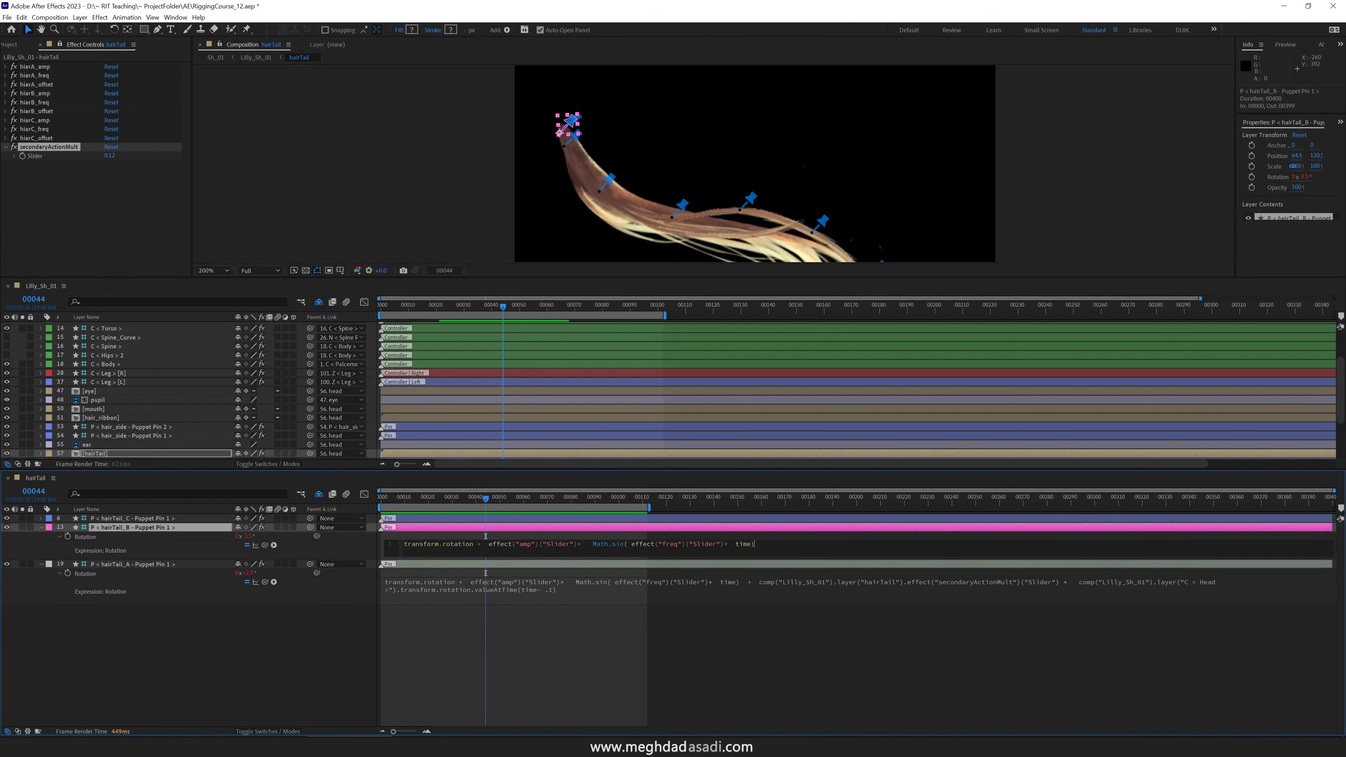
pyautogui.write('+  comp("Lilly_Sh_01").layer("hairTail").effect("secondaryActionMult")("Slider") *   comp("Lilly_Sh_01").layer("C < Head >").transform.rotation.valueAtTime(time- .1)')
pyautogui.click(787, 558)
# - Append the same secondaryActionMult head-rotation term to the hairTail_C pin's rotation expression
pyautogui.click(99, 520)
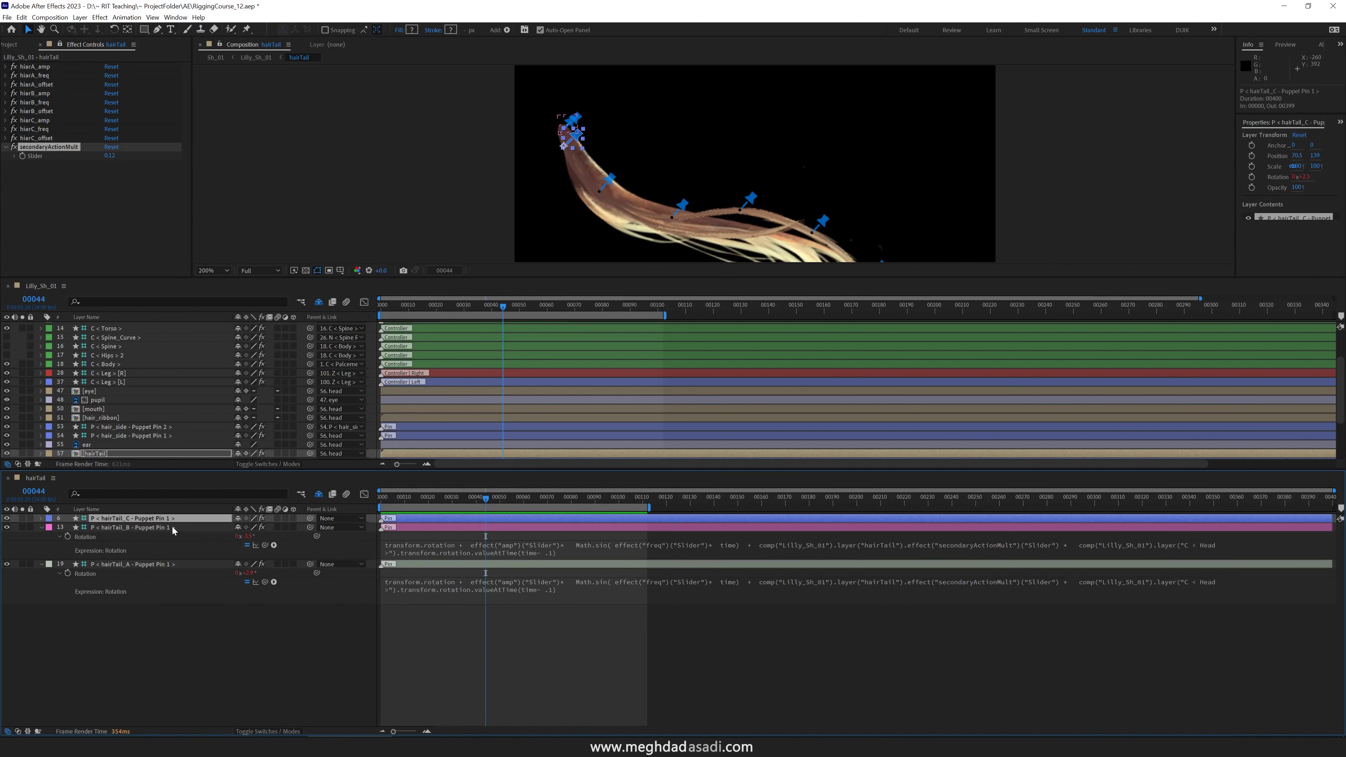
pyautogui.press('r')
pyautogui.click(59, 528)
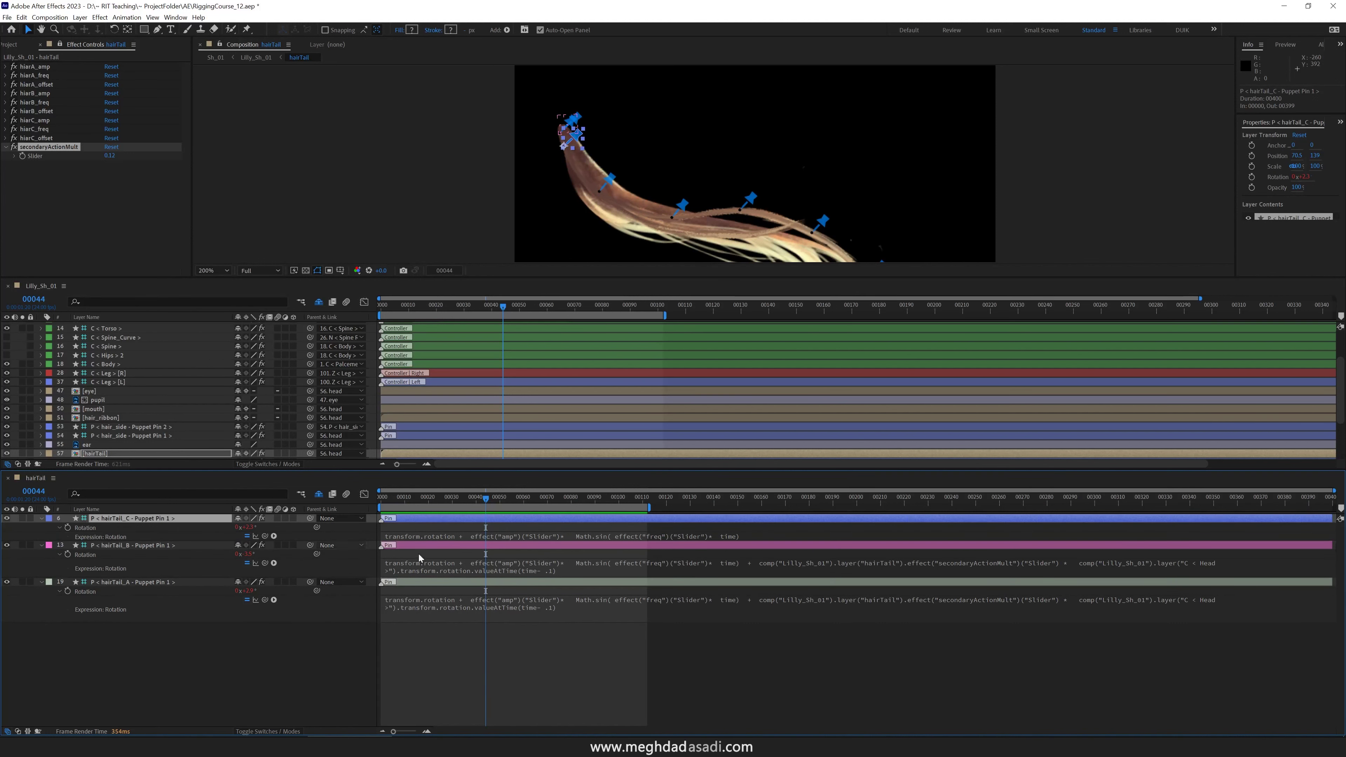
pyautogui.click(757, 538)
pyautogui.write('+ comp("Lilly_Sh_01").layer("hairTail").effect("secondaryActionMult")("Slider") * comp("Lilly_Sh_01").layer("C < Head >").transform.rotation.valueAtTime(time- .1)')
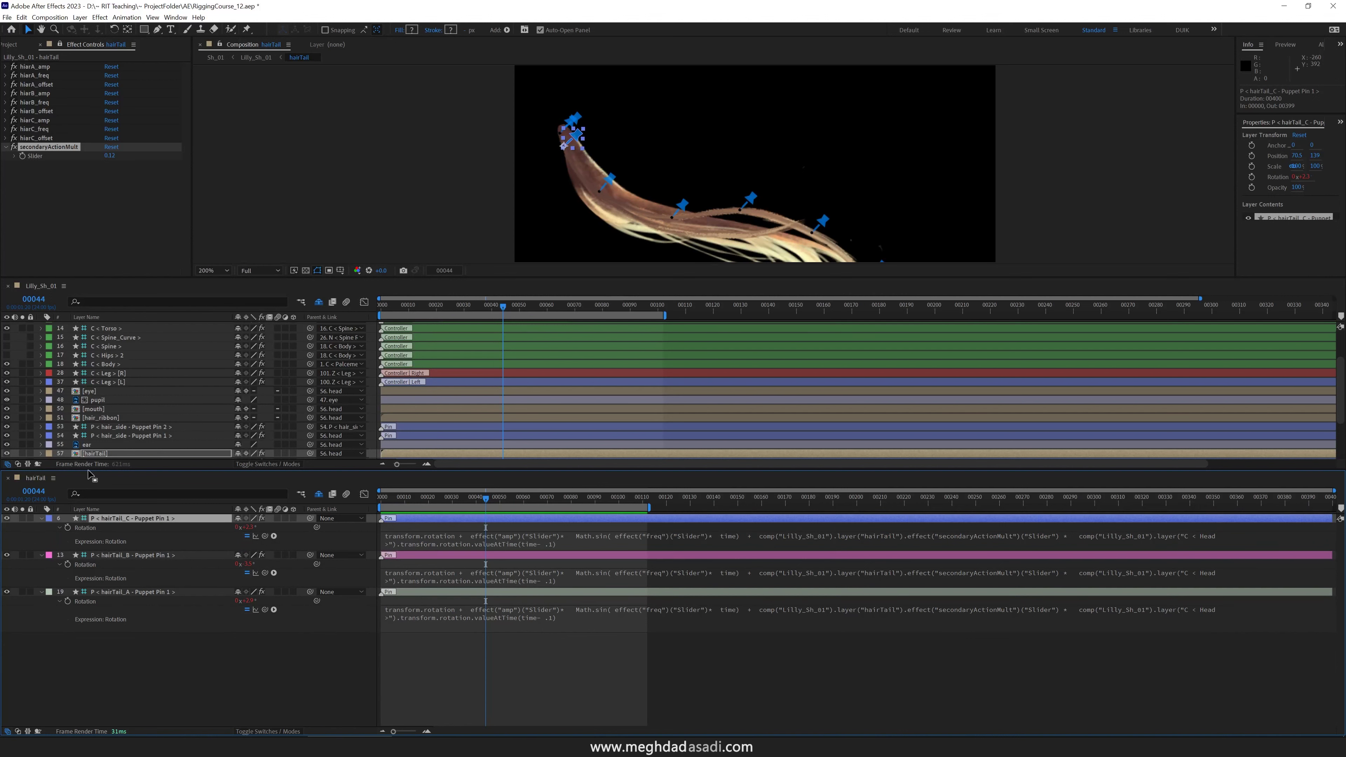
# - Close the hairTail timeline and start keyframing the C < Head > controller's rotation at frame 18 in Lilly_Sh_01
pyautogui.click(8, 479)
pyautogui.moveTo(410, 281); pyautogui.dragTo(439, 231)
pyautogui.click(108, 499)
pyautogui.moveTo(458, 457); pyautogui.dragTo(431, 457)
pyautogui.click(67, 507)
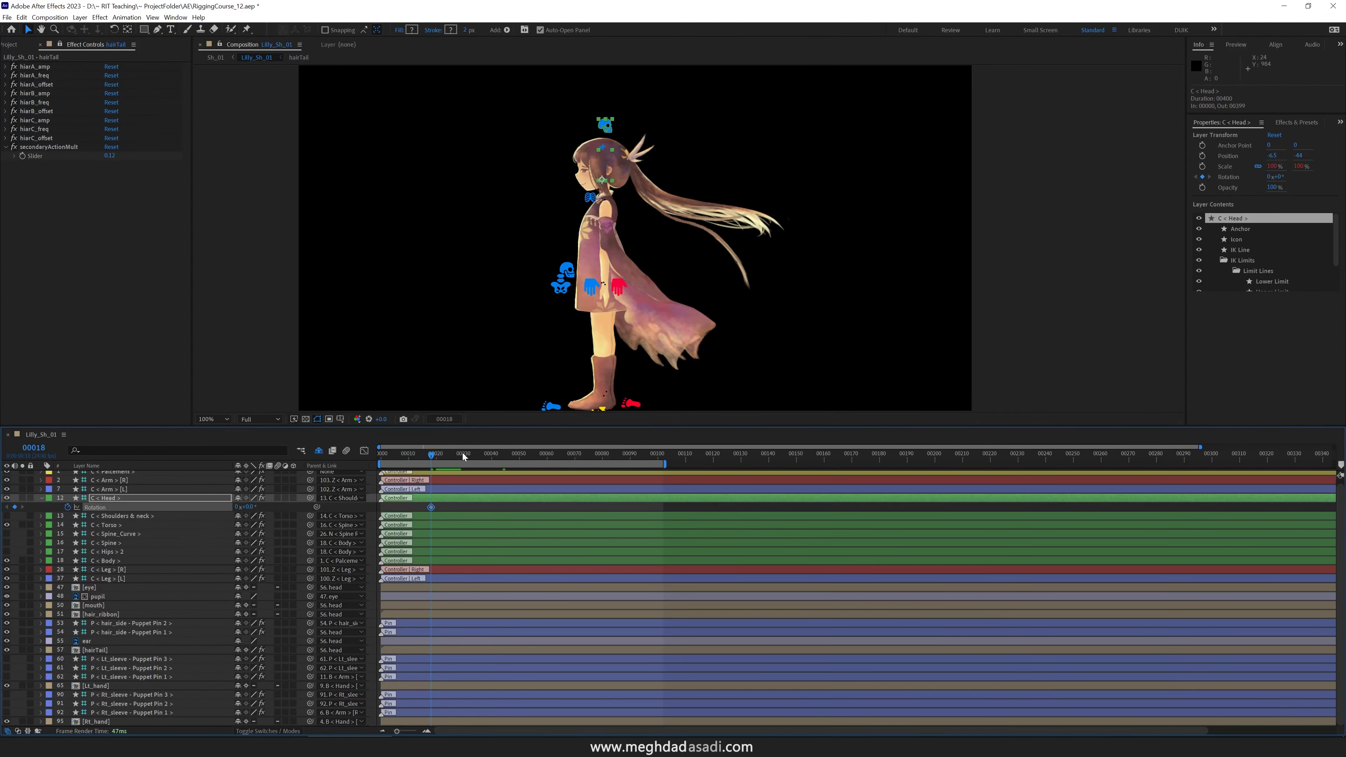
# - Keyframe a backward head tilt at about frame 30 and hold that rotation with another keyframe at about frame 58
pyautogui.click(463, 454)
pyautogui.moveTo(246, 507); pyautogui.dragTo(259, 508)
pyautogui.moveTo(465, 457); pyautogui.dragTo(581, 455)
pyautogui.click(15, 508)
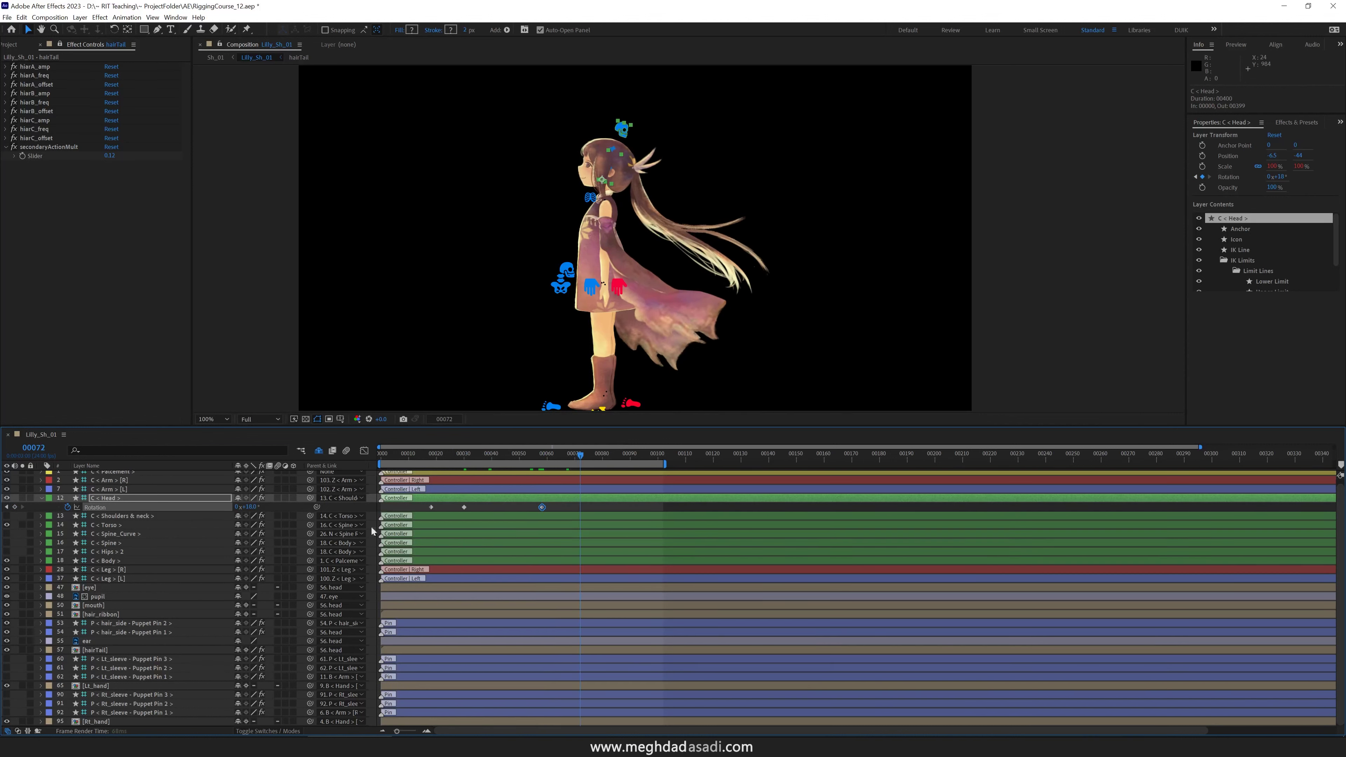
# - Keyframe the C < Head > rotation at -15° on frame 72
pyautogui.moveTo(259, 508); pyautogui.dragTo(251, 508)
pyautogui.click(251, 508)
pyautogui.write('-5')
pyautogui.press('Return')
pyautogui.click(250, 507)
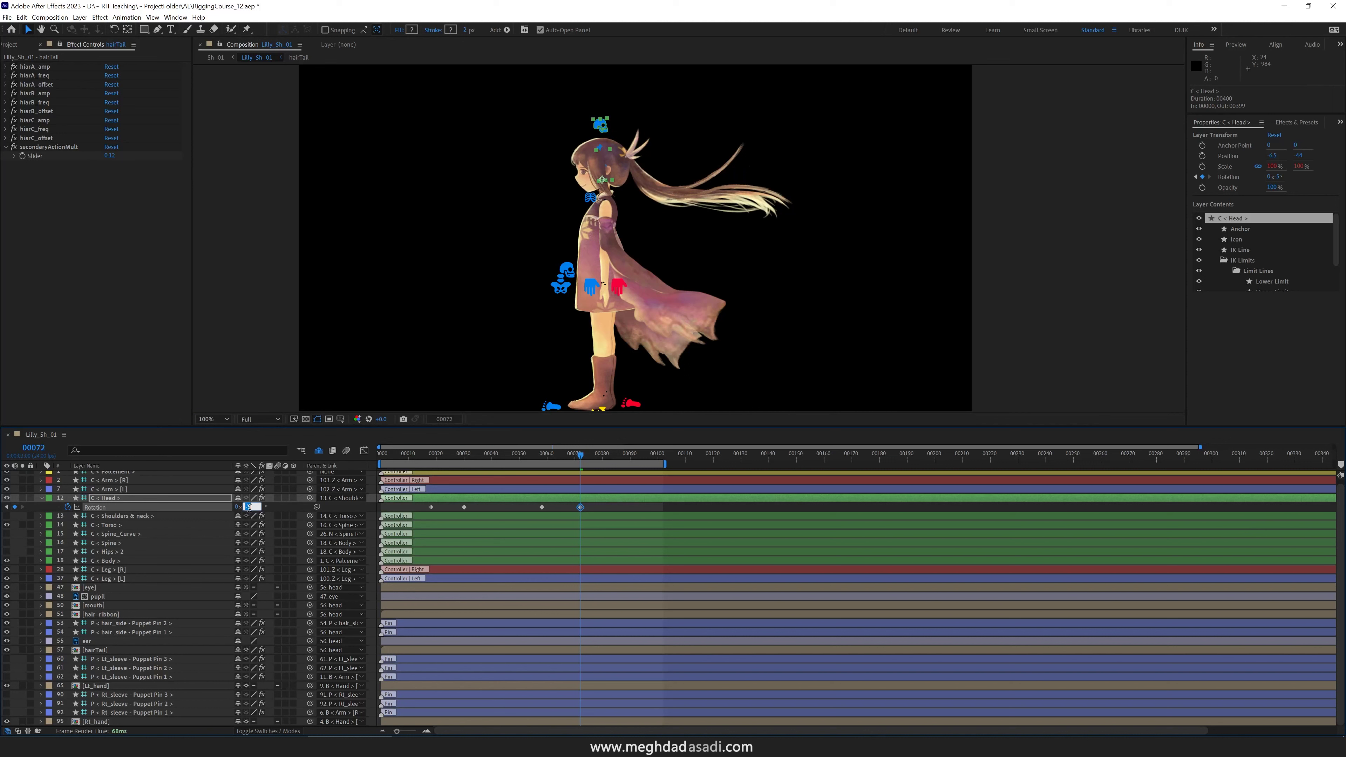
pyautogui.write('-15')
pyautogui.press('Return')
# - Extend the work area to frame 146 and keyframe the head's hold at about frame 115 and its return to 0° at frame 131
pyautogui.moveTo(665, 465); pyautogui.dragTo(790, 465)
pyautogui.moveTo(681, 456); pyautogui.dragTo(743, 456)
pyautogui.click(15, 507)
pyautogui.click(250, 508)
pyautogui.write('0')
pyautogui.press('Return')
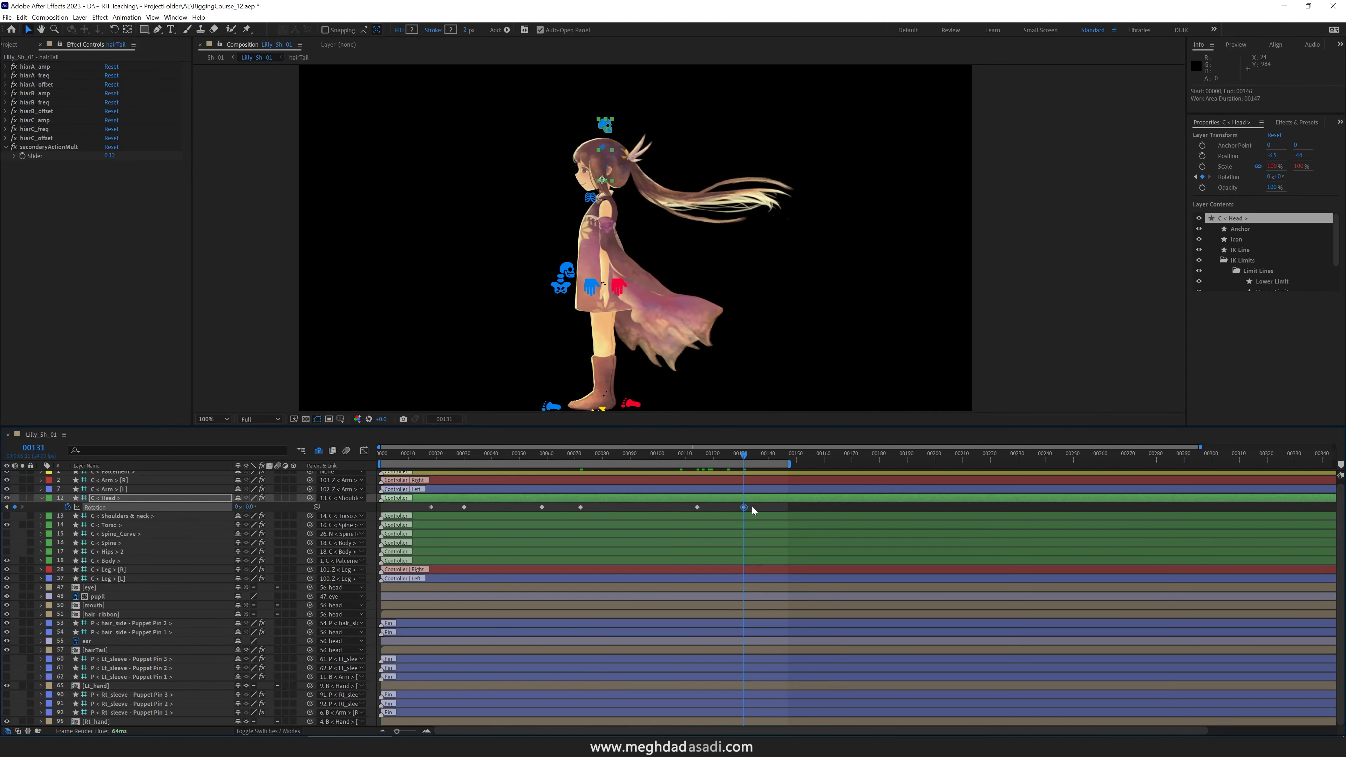
# - Apply Easy Ease to all of the C < Head > rotation keyframes
pyautogui.moveTo(753, 511); pyautogui.dragTo(406, 504)
pyautogui.press('F9')
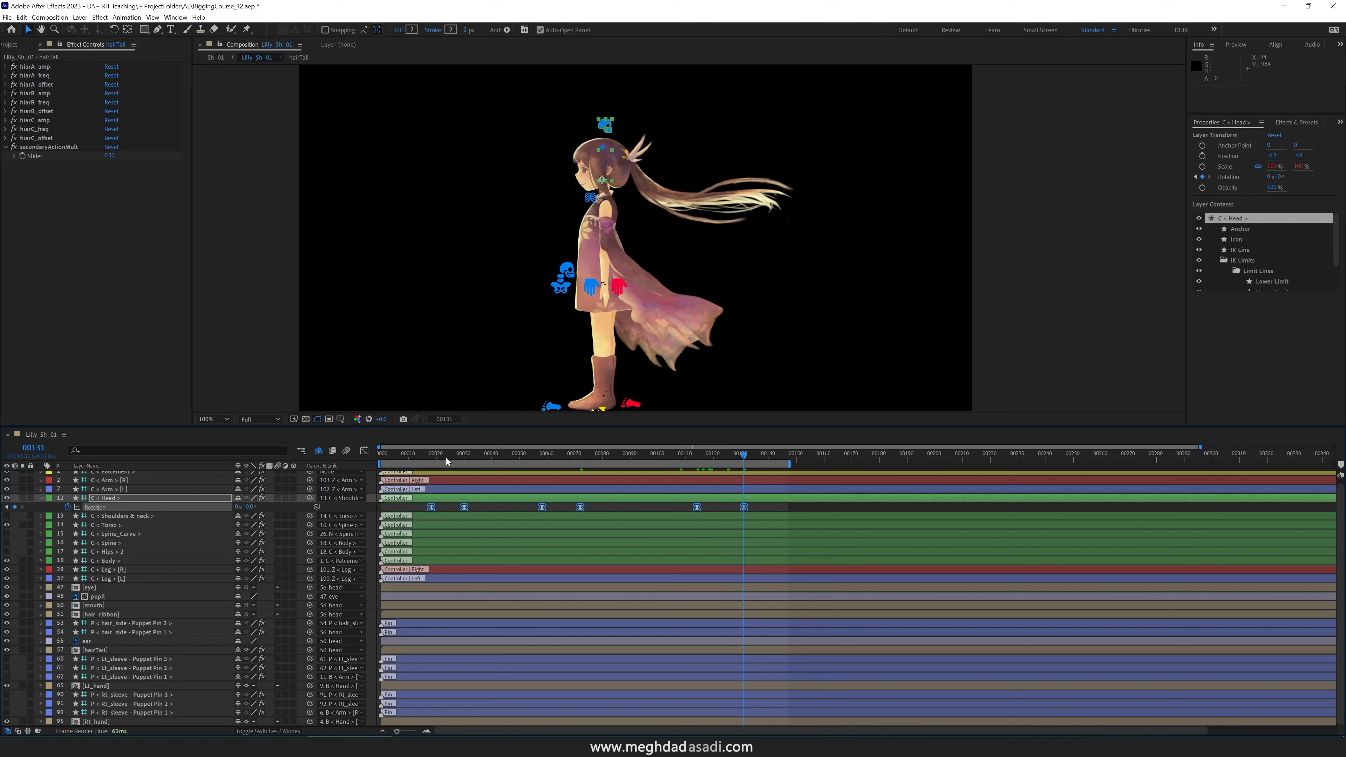
pyautogui.moveTo(429, 458); pyautogui.dragTo(431, 460)
# - Set hairTail's secondaryActionMult slider to 0.5 and preview the hair's secondary motion from the start
pyautogui.click(110, 156)
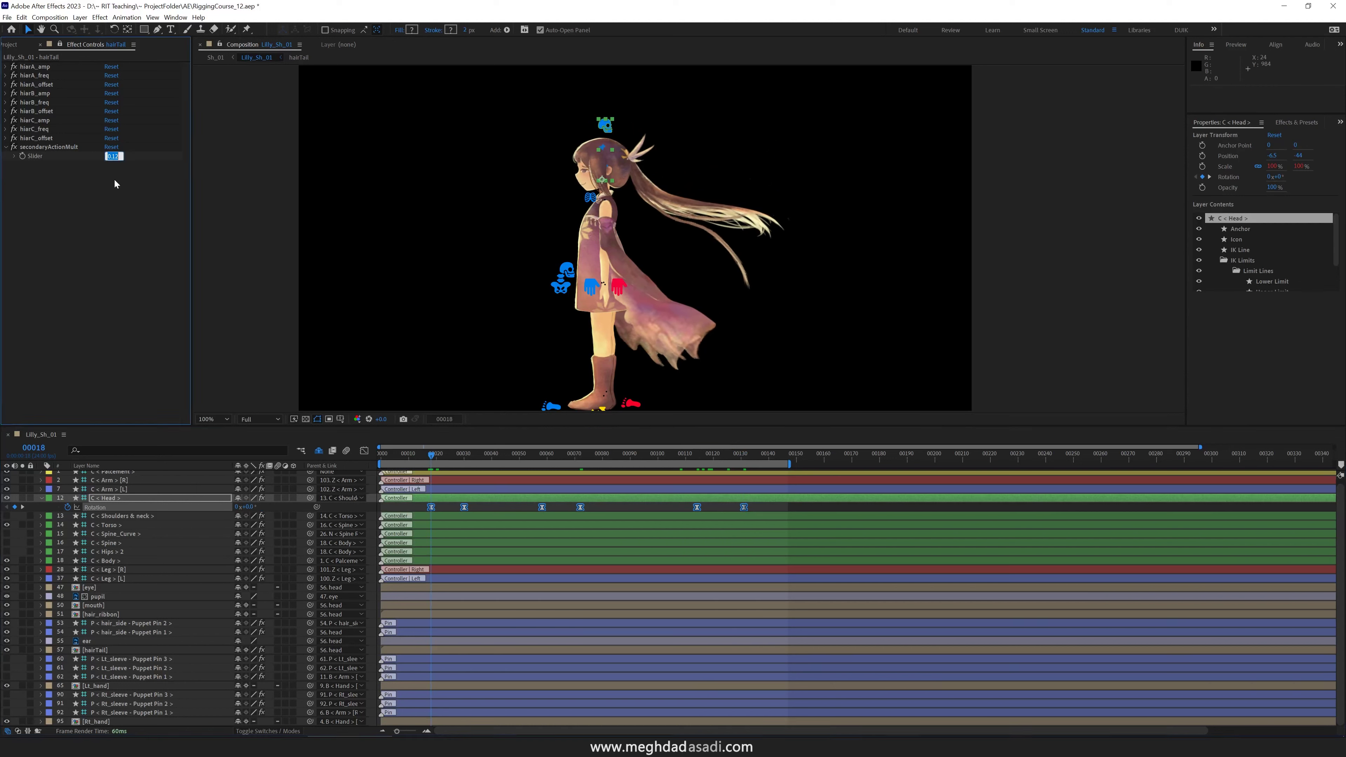
pyautogui.write('0.5')
pyautogui.press('Return')
pyautogui.click(416, 457)
pyautogui.press('space')
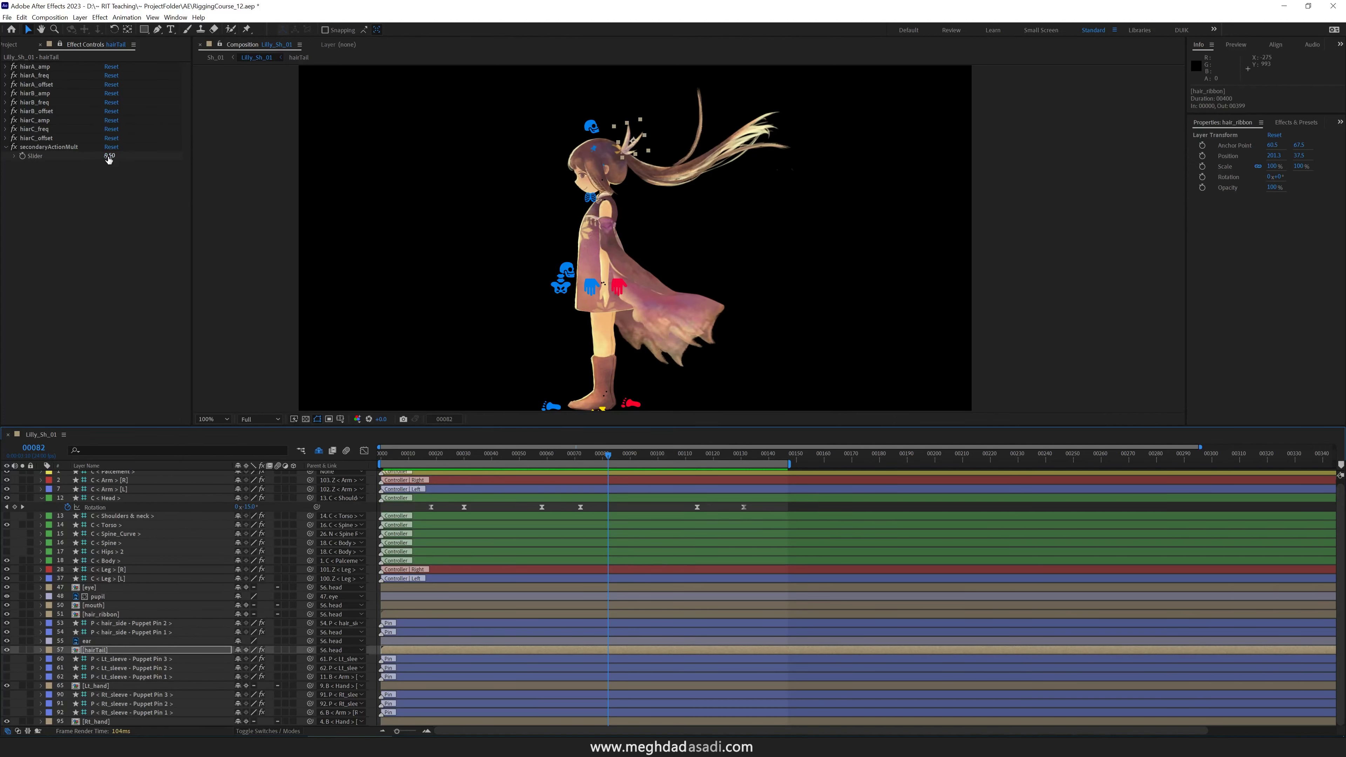
# - Set hairTail's secondaryActionMult slider to 1 and preview the stronger hair motion
pyautogui.click(109, 156)
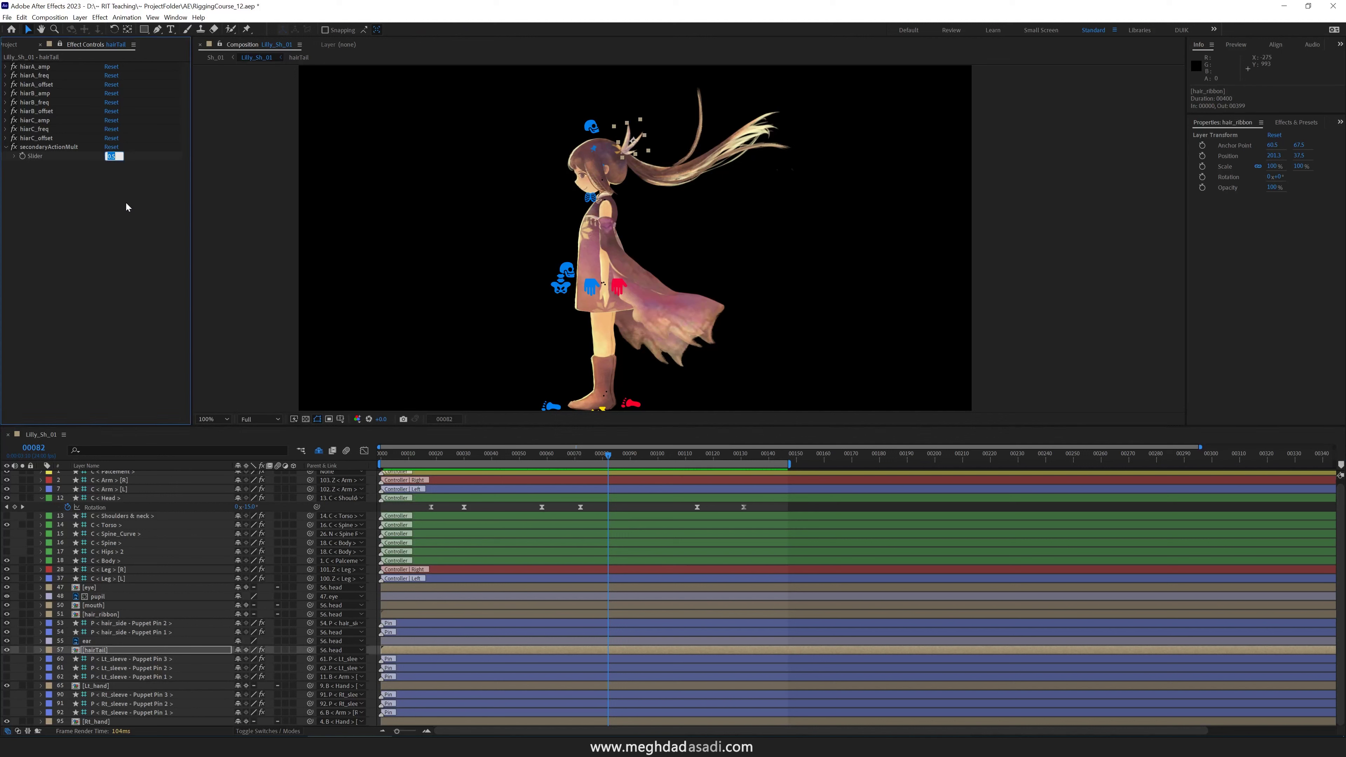
pyautogui.write('1')
pyautogui.press('Return')
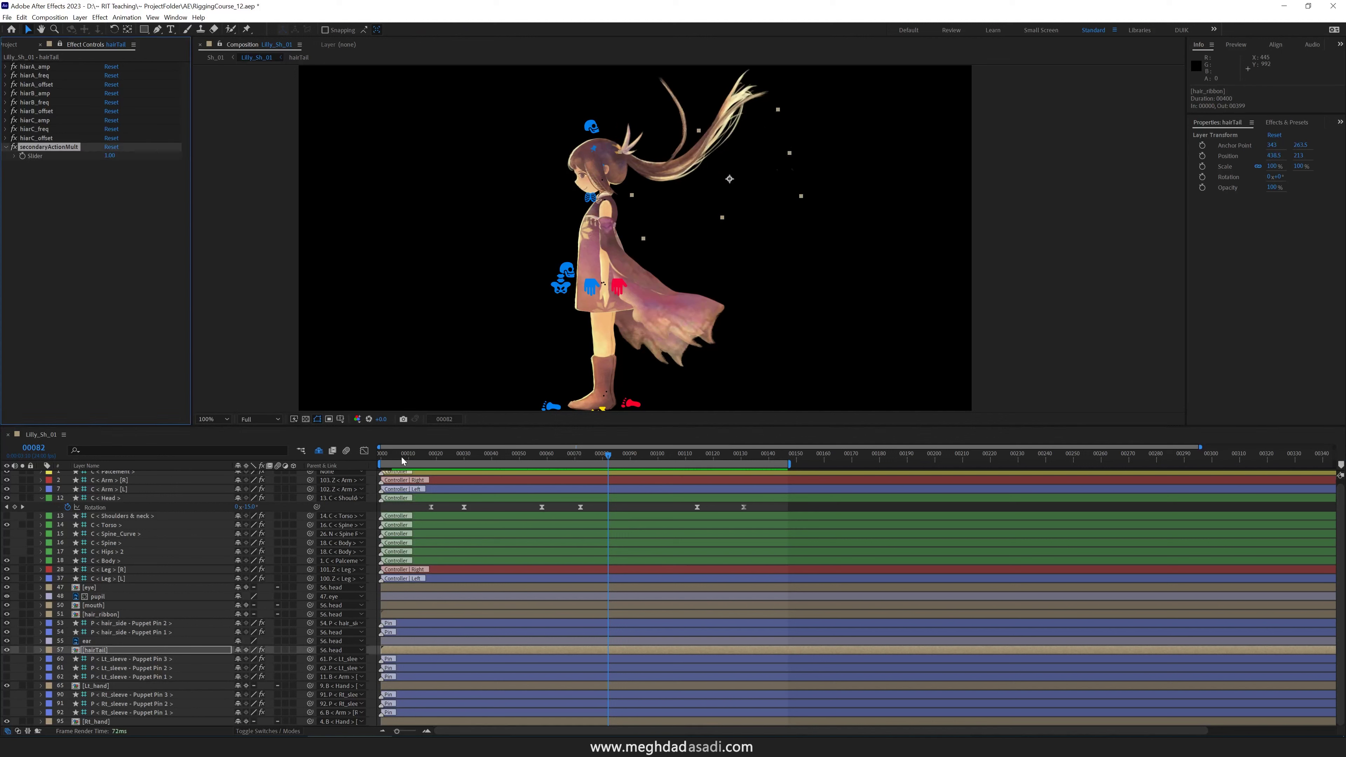
pyautogui.press('space')
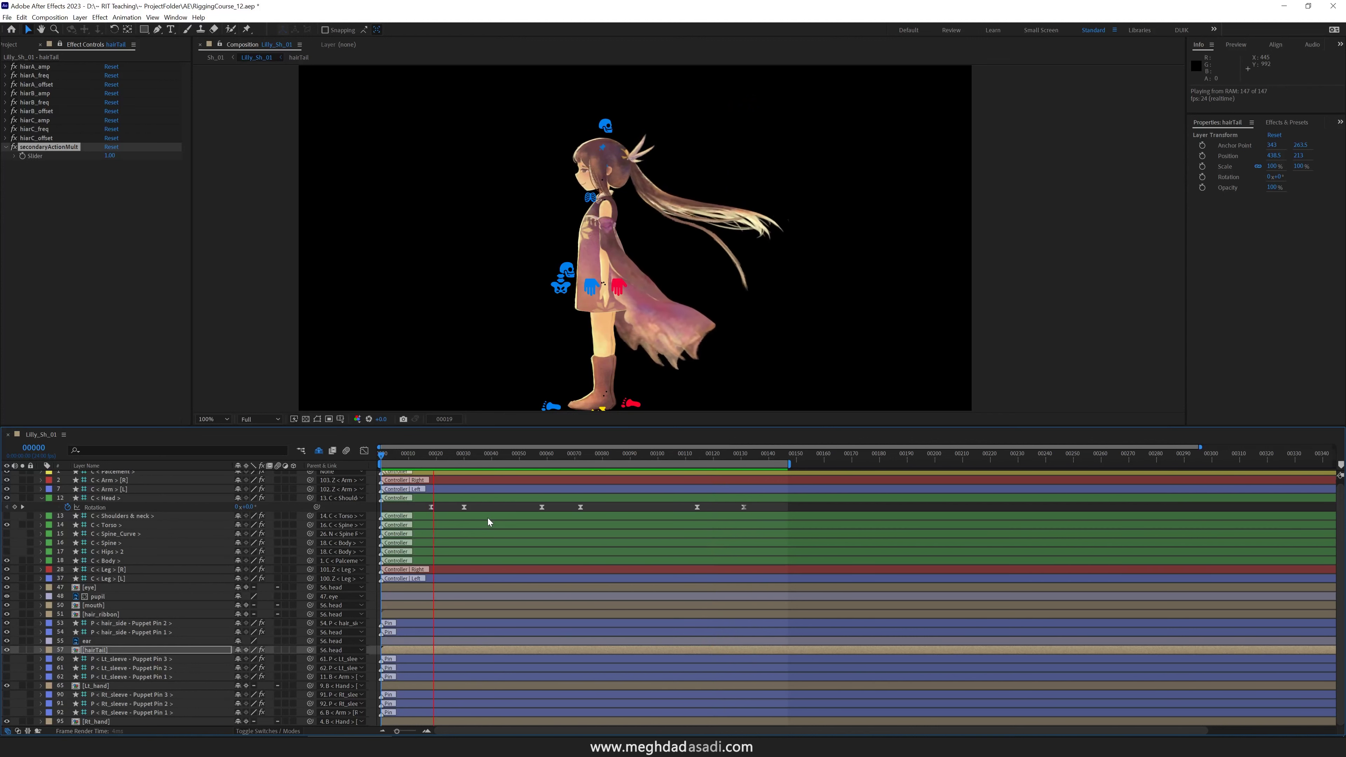
# - Keyframe hairTail's secondaryActionMult slider at frame 93 and set it to 0 at frame 128
pyautogui.moveTo(492, 458); pyautogui.dragTo(639, 452)
pyautogui.press('space')
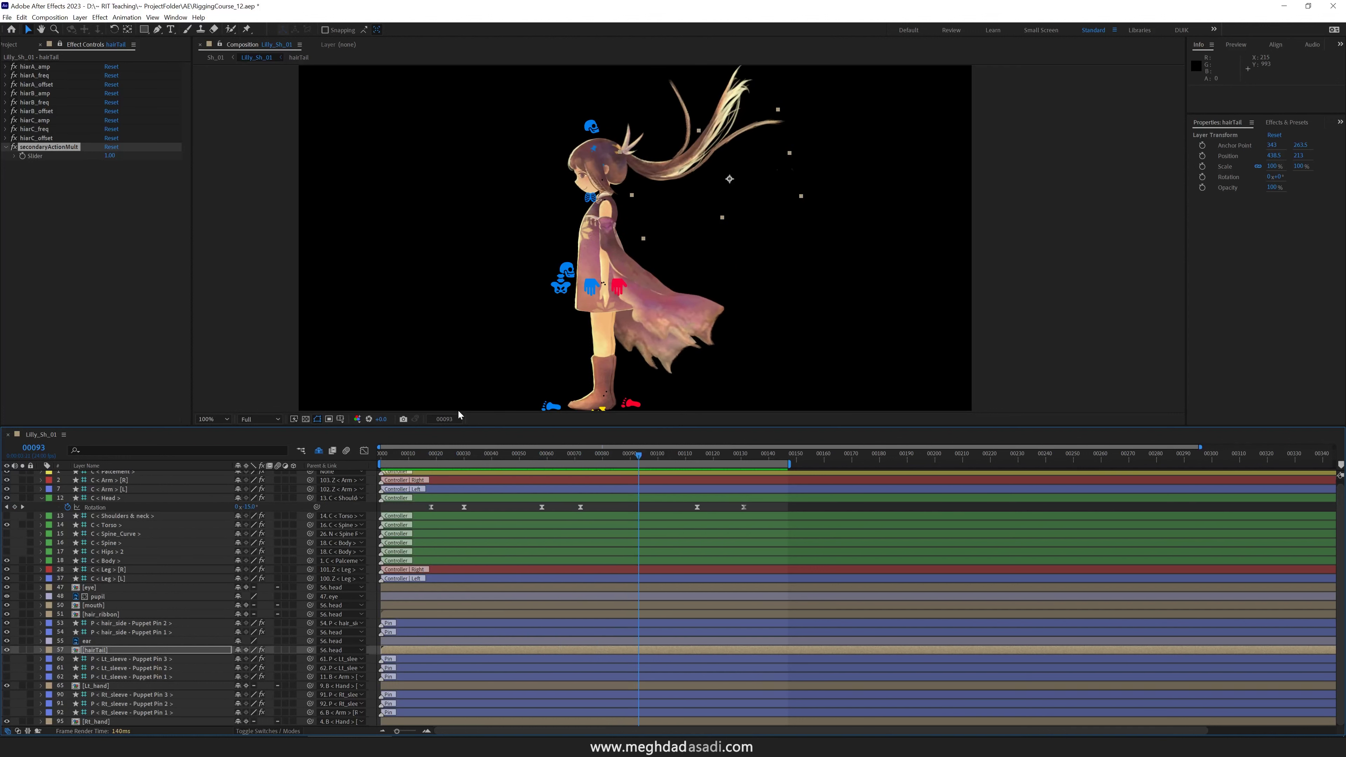
pyautogui.click(22, 155)
pyautogui.press('u')
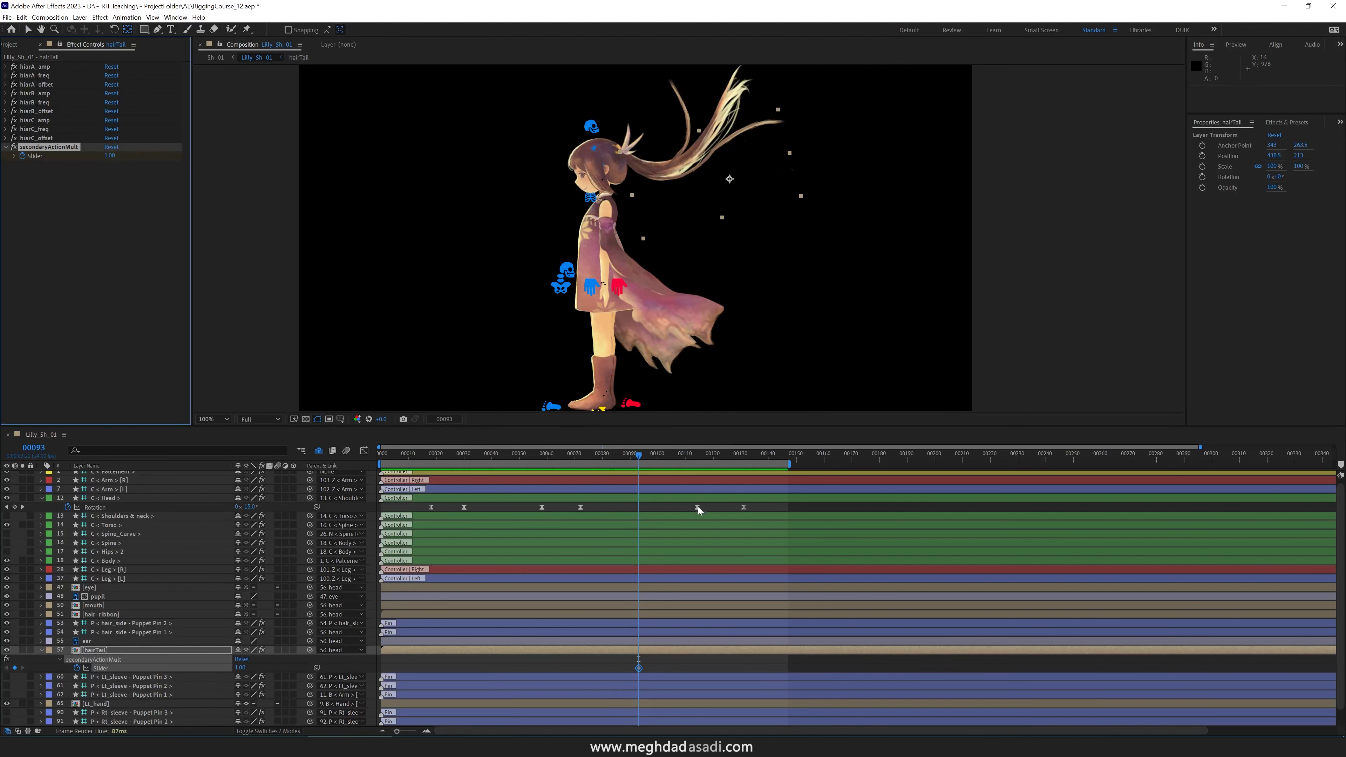
pyautogui.moveTo(675, 457); pyautogui.dragTo(735, 457)
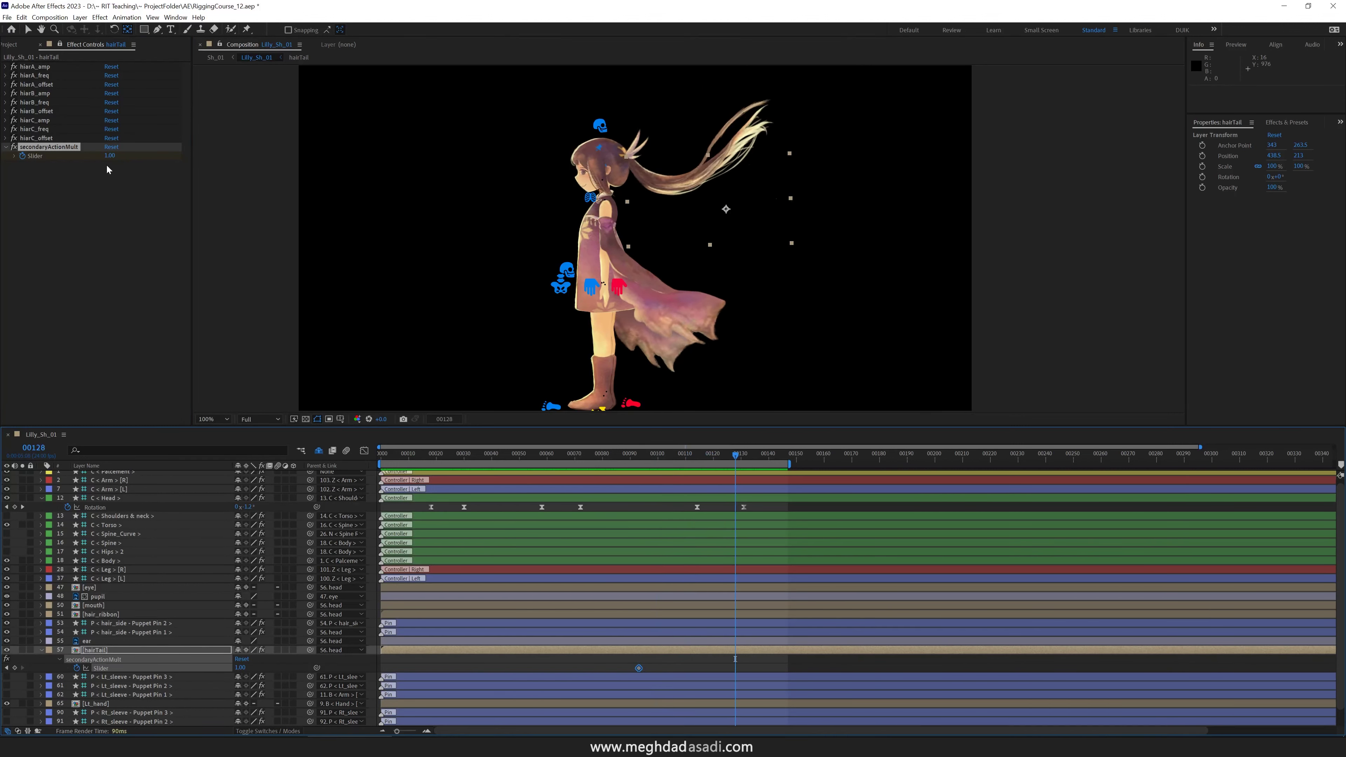
pyautogui.click(110, 155)
pyautogui.write('0')
pyautogui.press('Return')
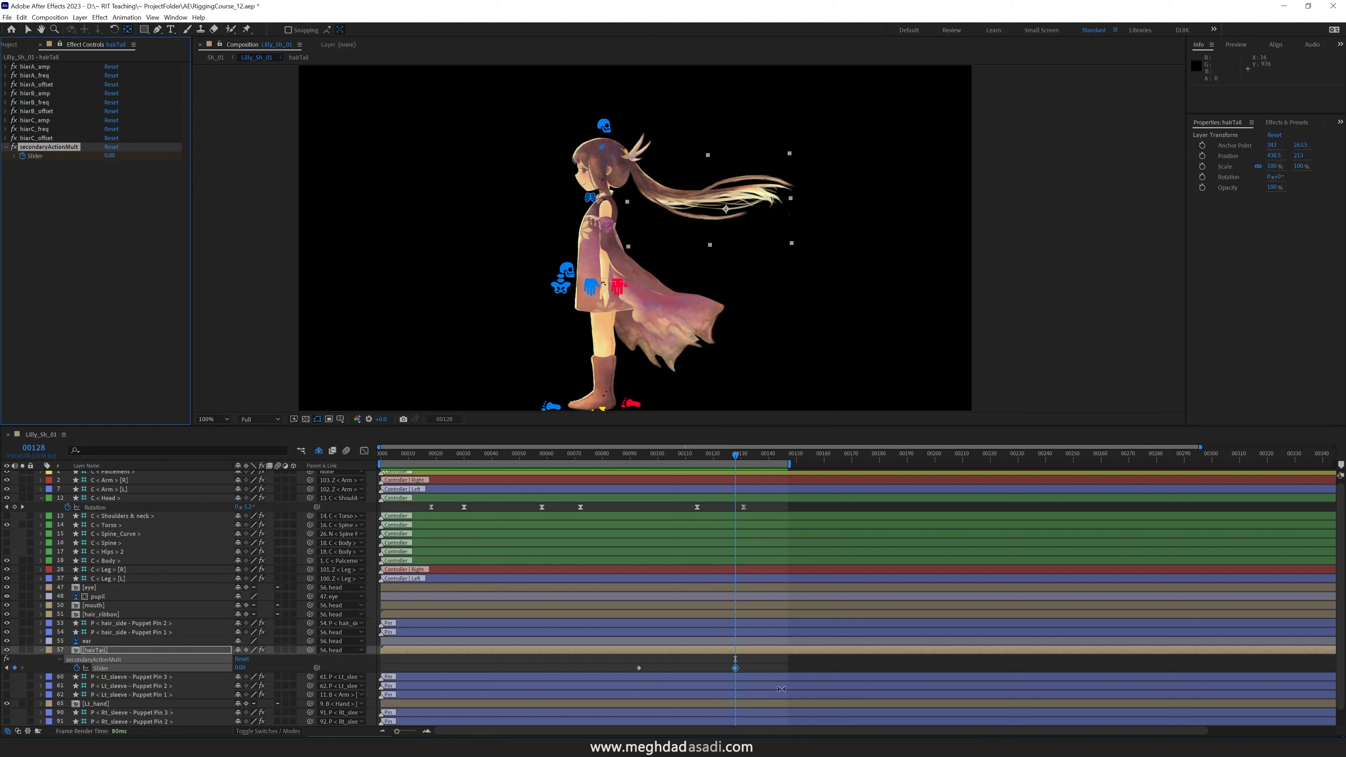
# - Apply Easy Ease to both secondaryActionMult keyframes and set the first keyframe's value to 0.6
pyautogui.moveTo(767, 667); pyautogui.dragTo(632, 671)
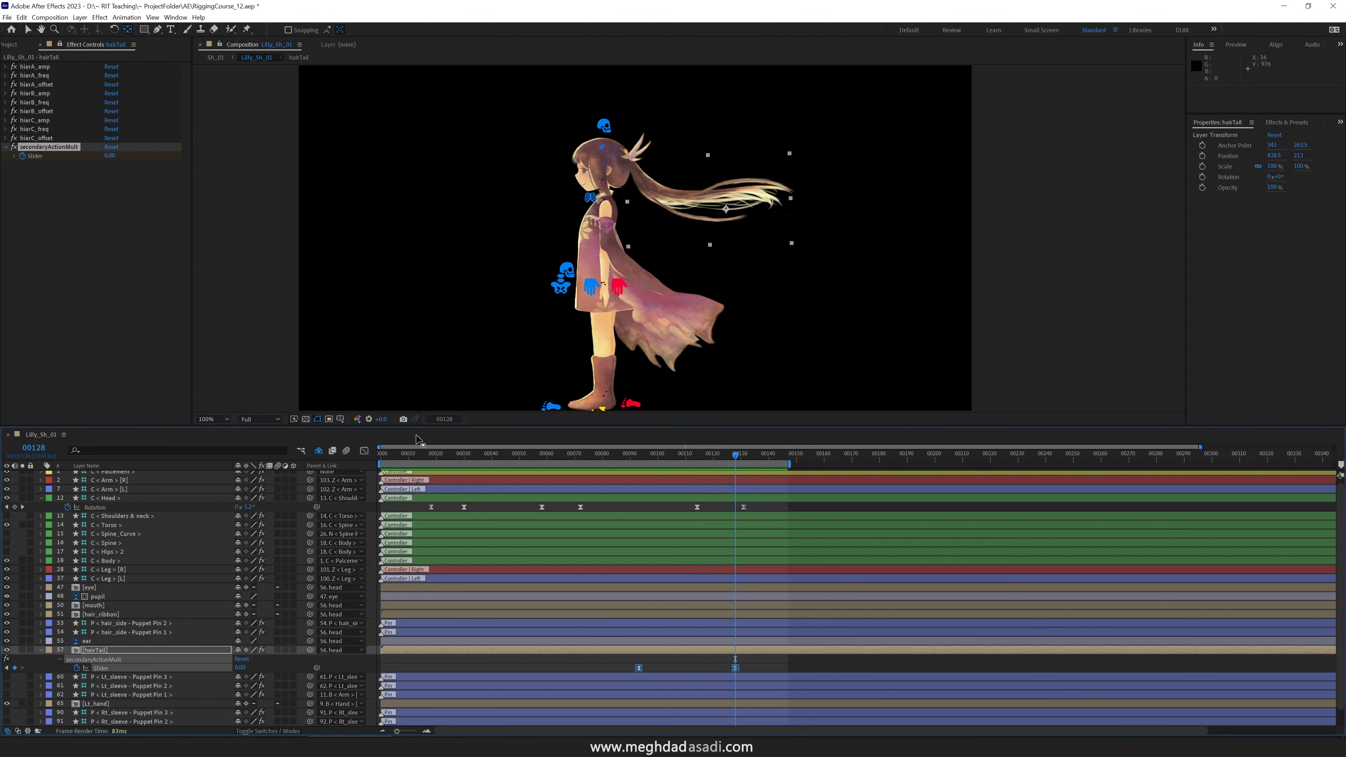
pyautogui.click(619, 673)
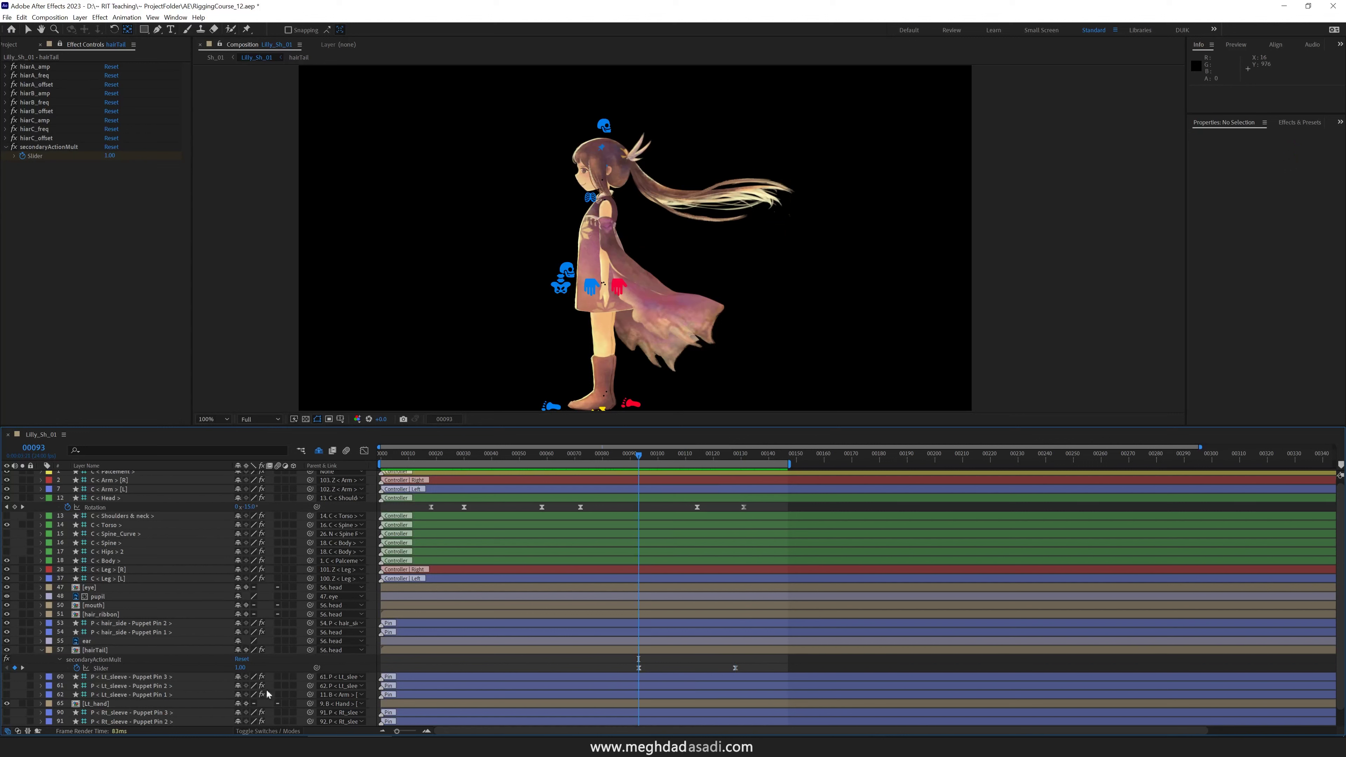
pyautogui.click(7, 668)
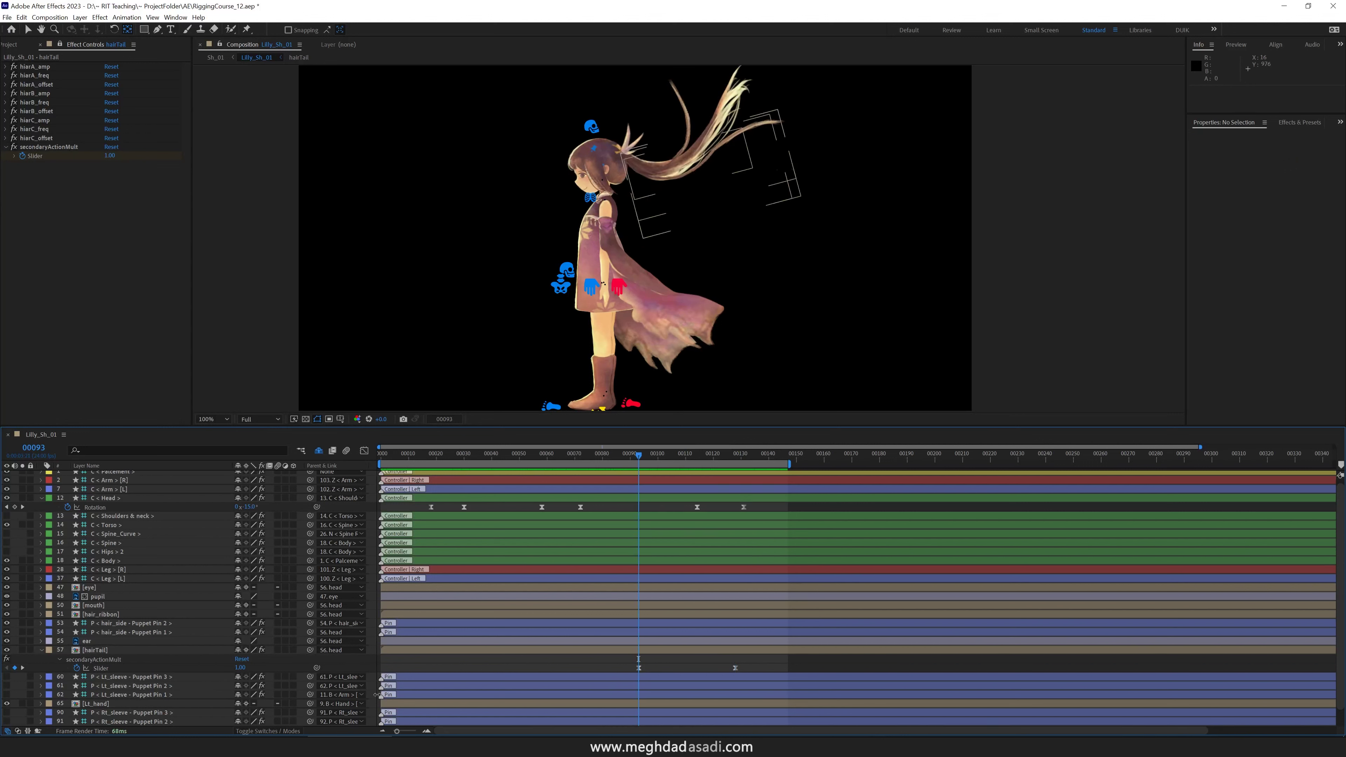
pyautogui.click(245, 667)
pyautogui.write('0.6')
pyautogui.press('Return')
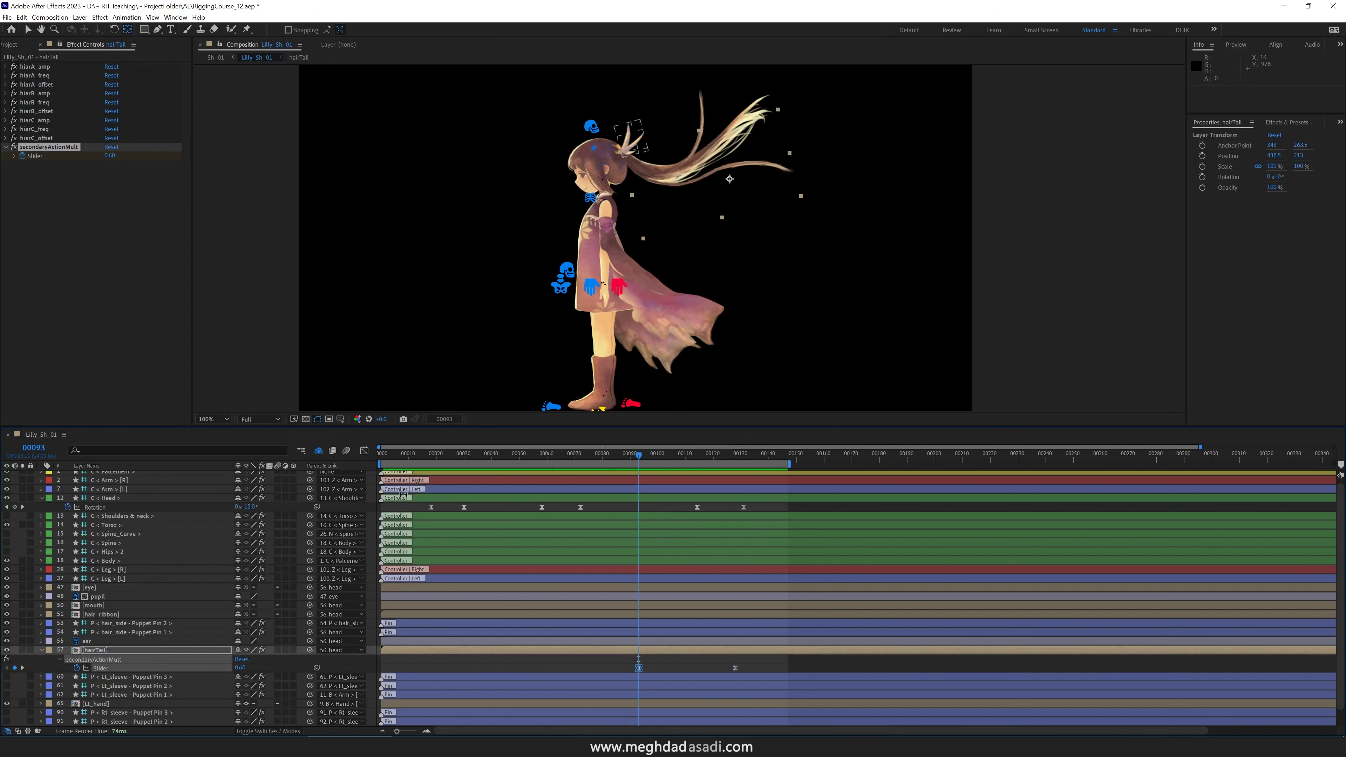
# - Preview the animation from the first frame to examine how the hair's secondary motion fades out
pyautogui.click(379, 458)
pyautogui.press('space')
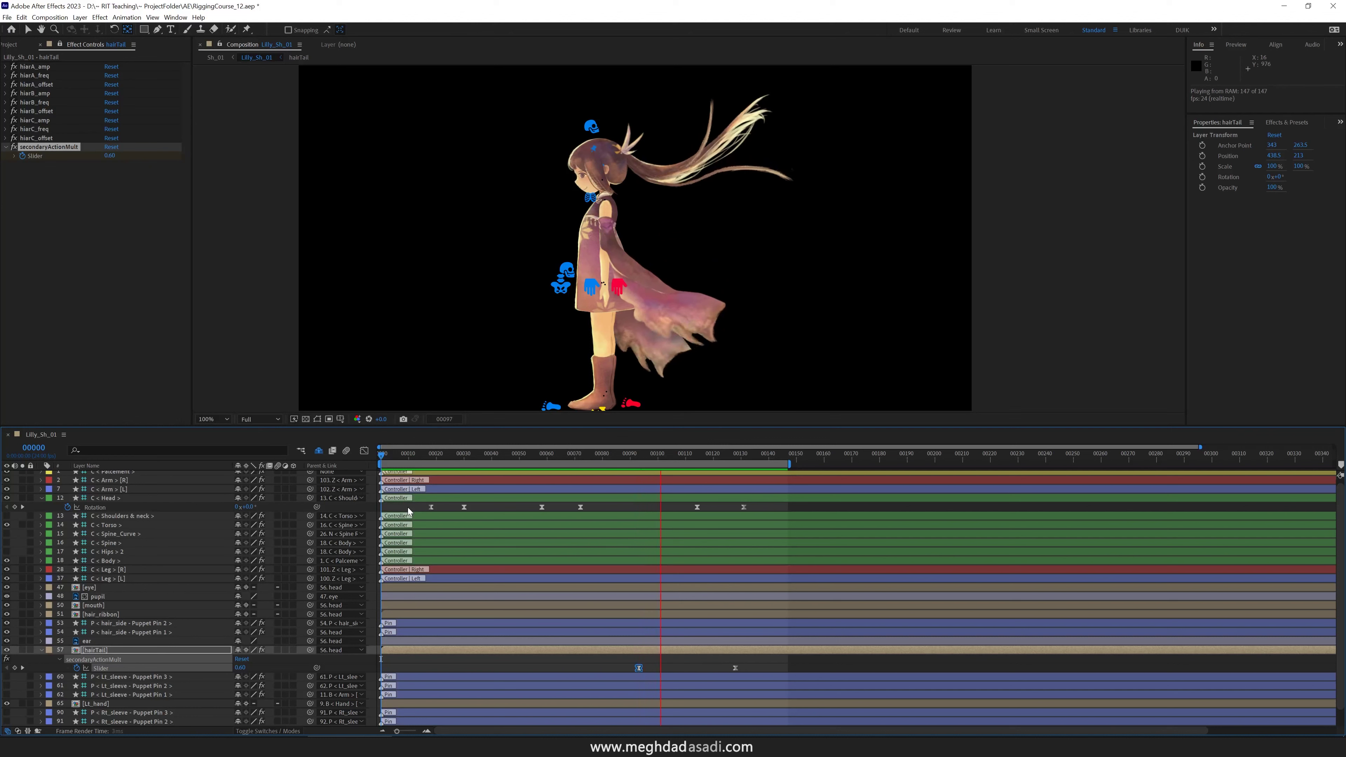
pyautogui.press('space')
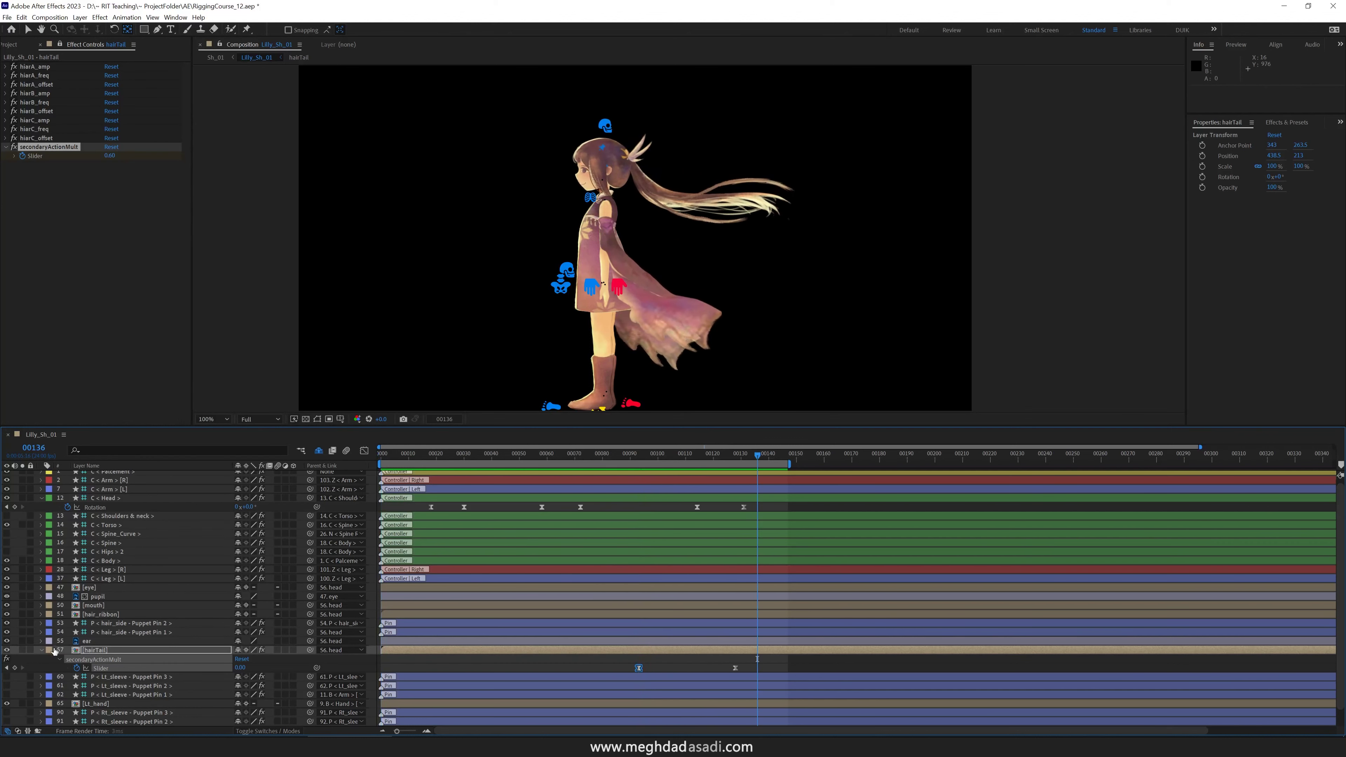
# - Collapse the hairTail and C < Head > layers, and save the project with the playhead at frame 0
pyautogui.click(41, 651)
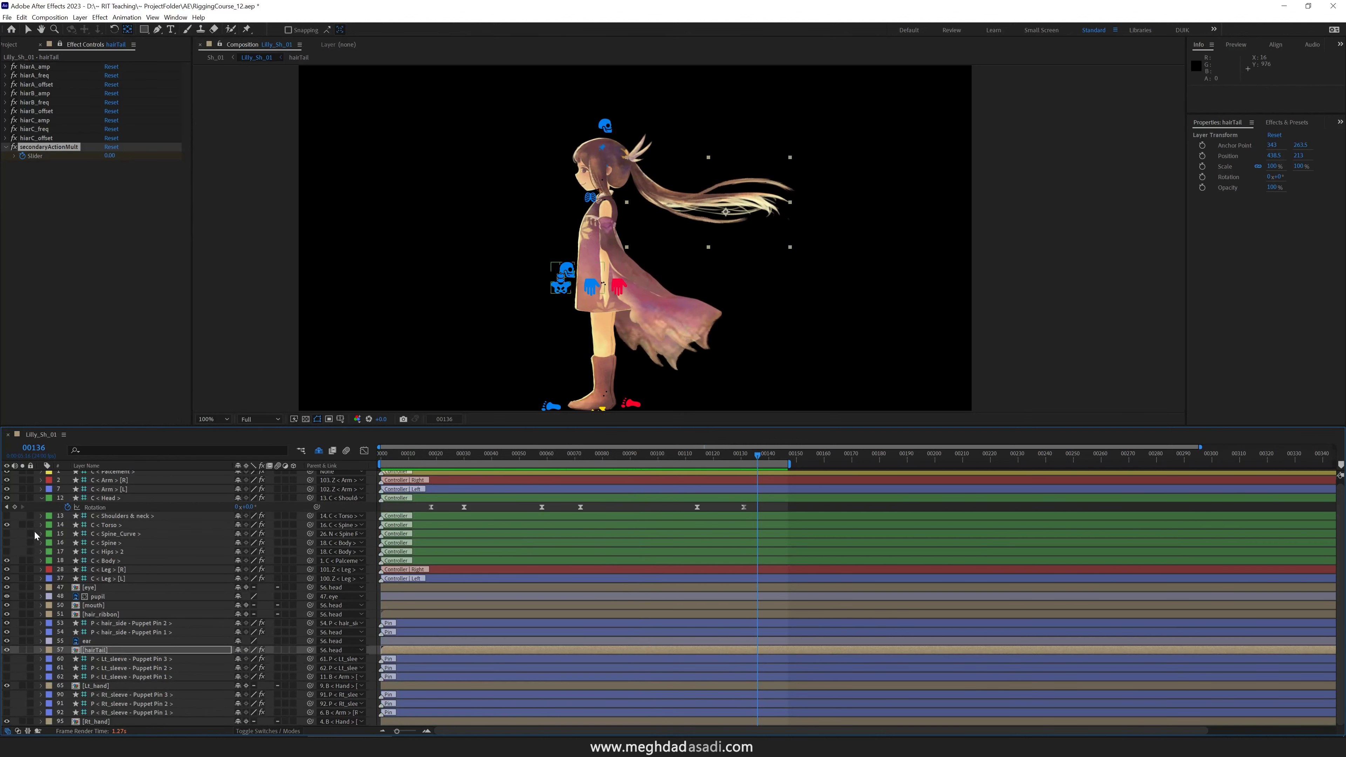
pyautogui.click(40, 499)
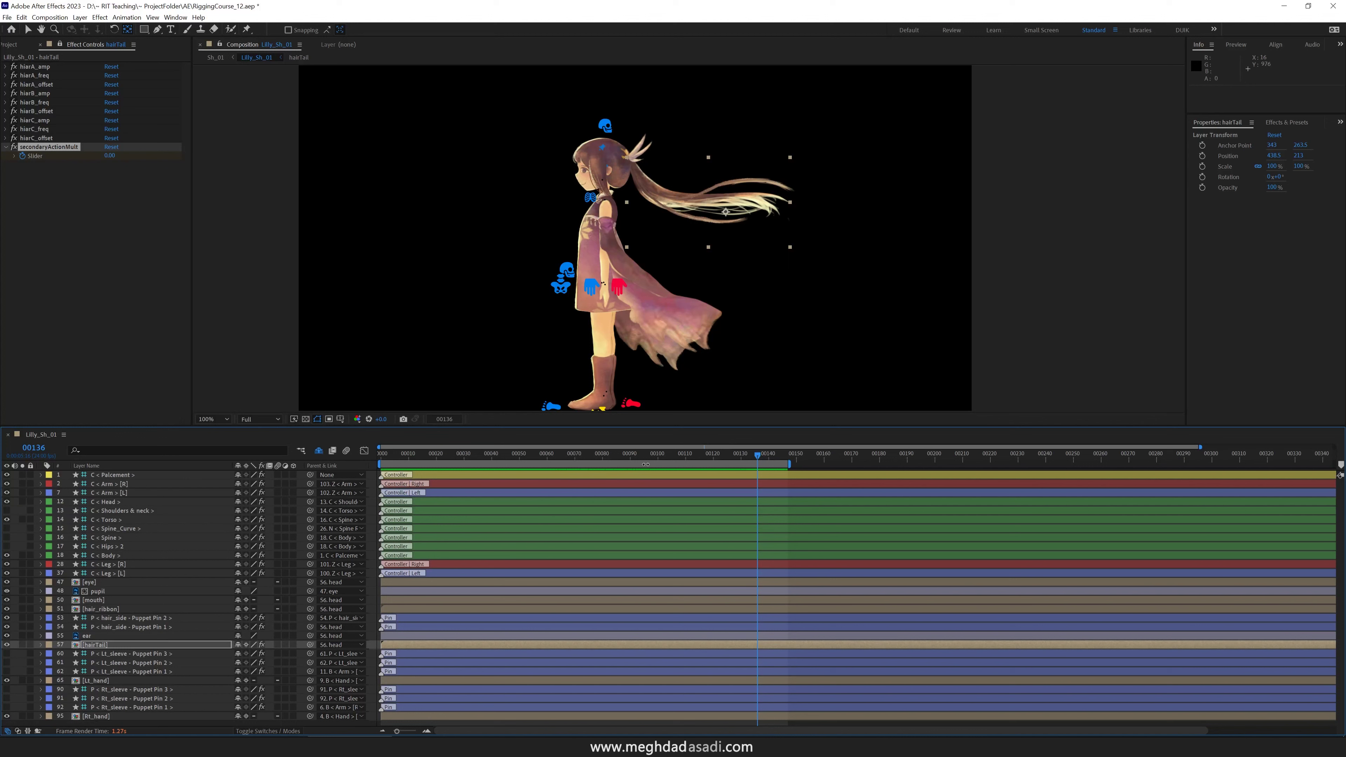
pyautogui.click(377, 452)
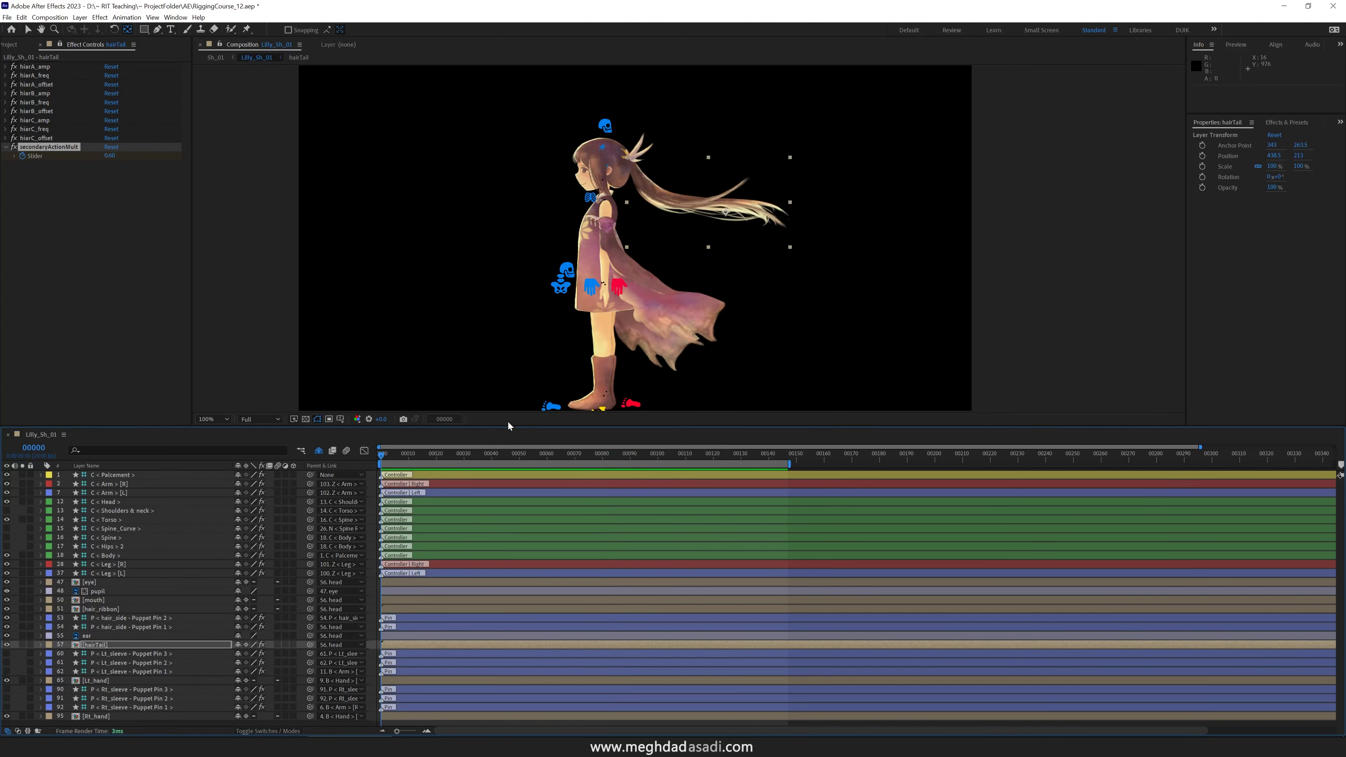
pyautogui.hotkey('ctrl', 's')
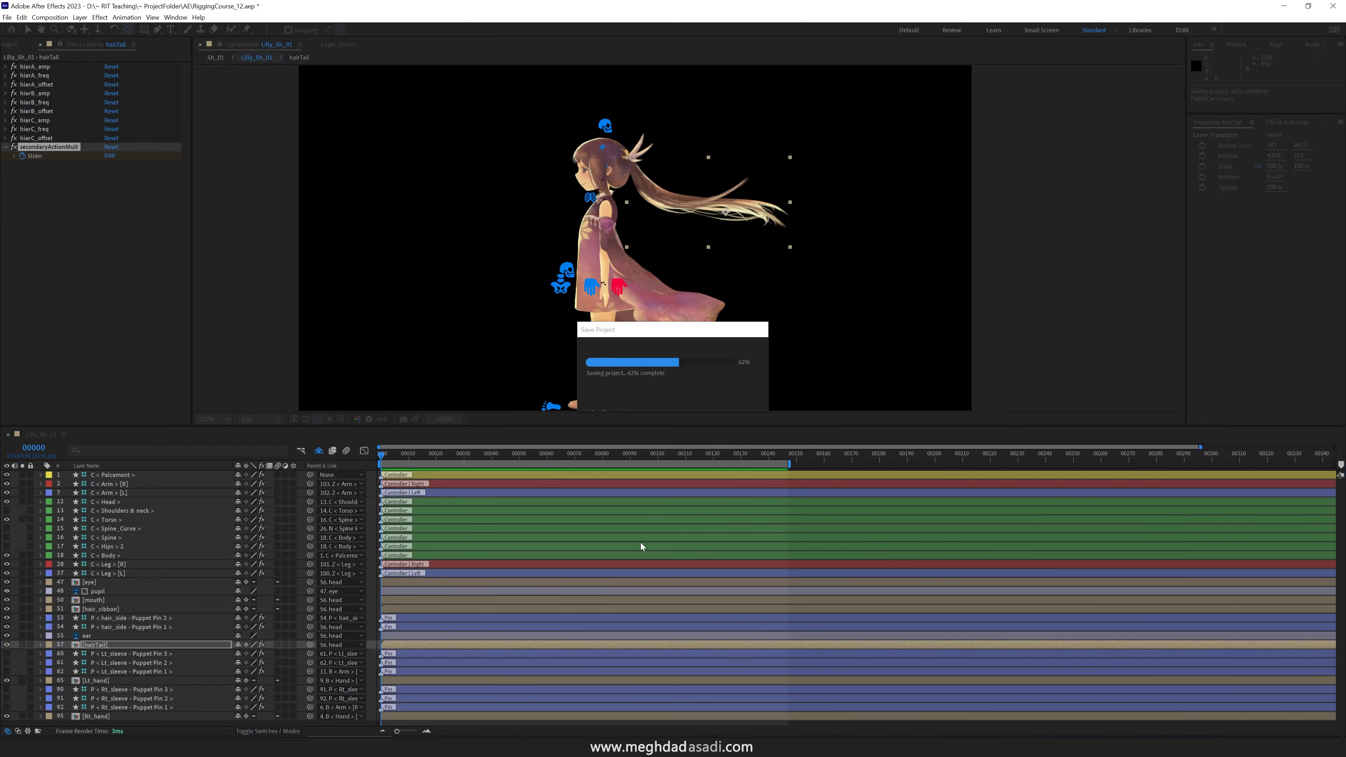